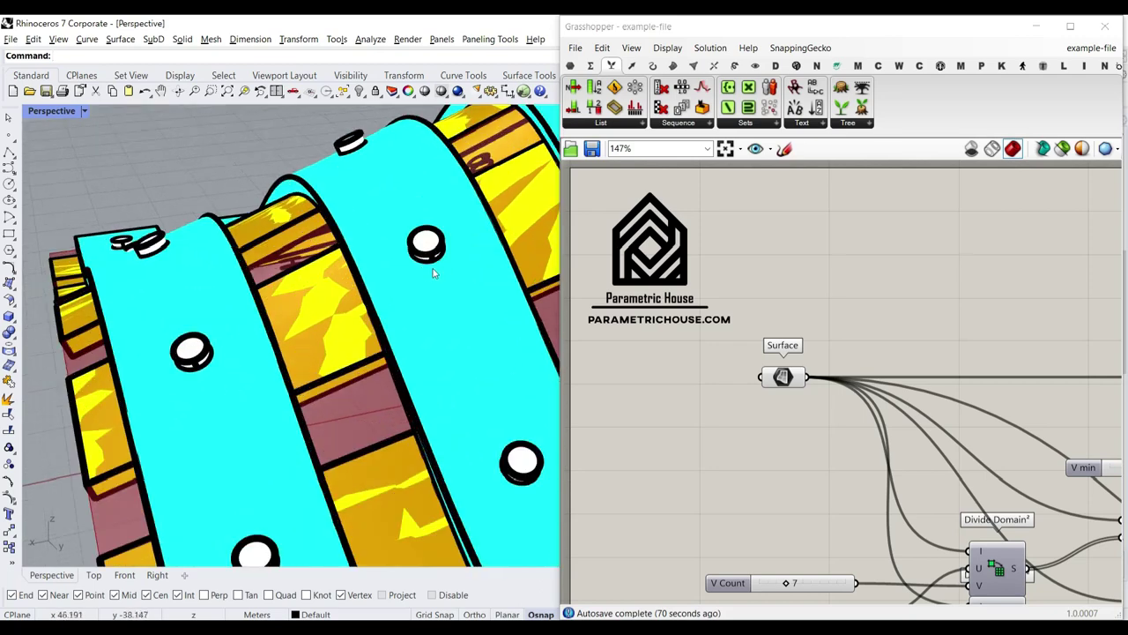
- Examine the finished model of crossing strips and pins from several angles and distances
scroll(435, 251, down, 5)
right_drag(434, 251, 371, 282)
scroll(370, 282, up, 4)
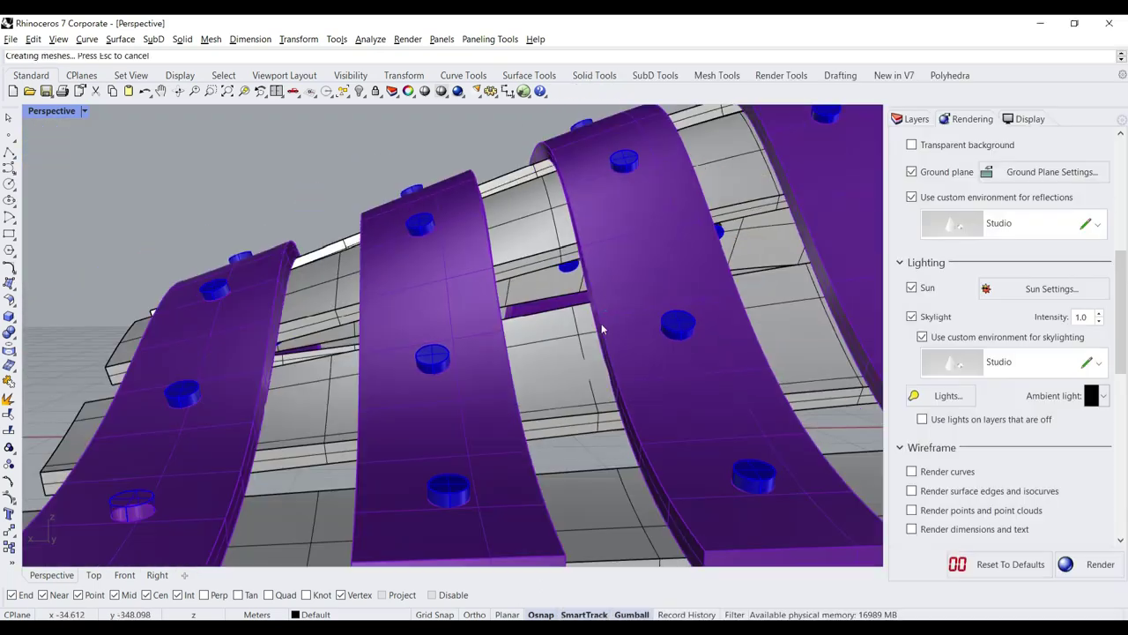
scroll(602, 328, down, 6)
right_drag(602, 329, 424, 293)
scroll(424, 292, up, 8)
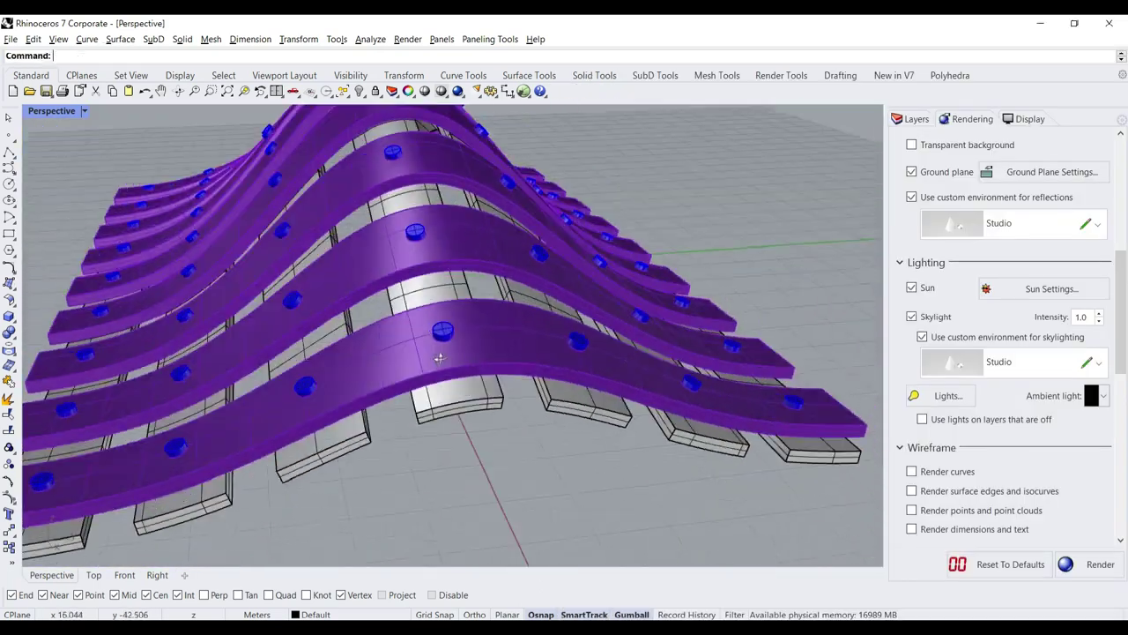
right_drag(382, 395, 529, 383)
scroll(521, 371, down, 4)
right_drag(418, 341, 361, 344)
- Pull one purple strip away from its pins to inspect the holes underneath, and undo the move
click(358, 289)
click(469, 257)
click(688, 324)
right_drag(687, 323, 411, 503)
scroll(423, 485, down, 6)
scroll(510, 377, up, 5)
drag(509, 377, 464, 440)
click(418, 519)
scroll(426, 401, up, 5)
scroll(427, 403, up, 3)
right_drag(426, 403, 430, 440)
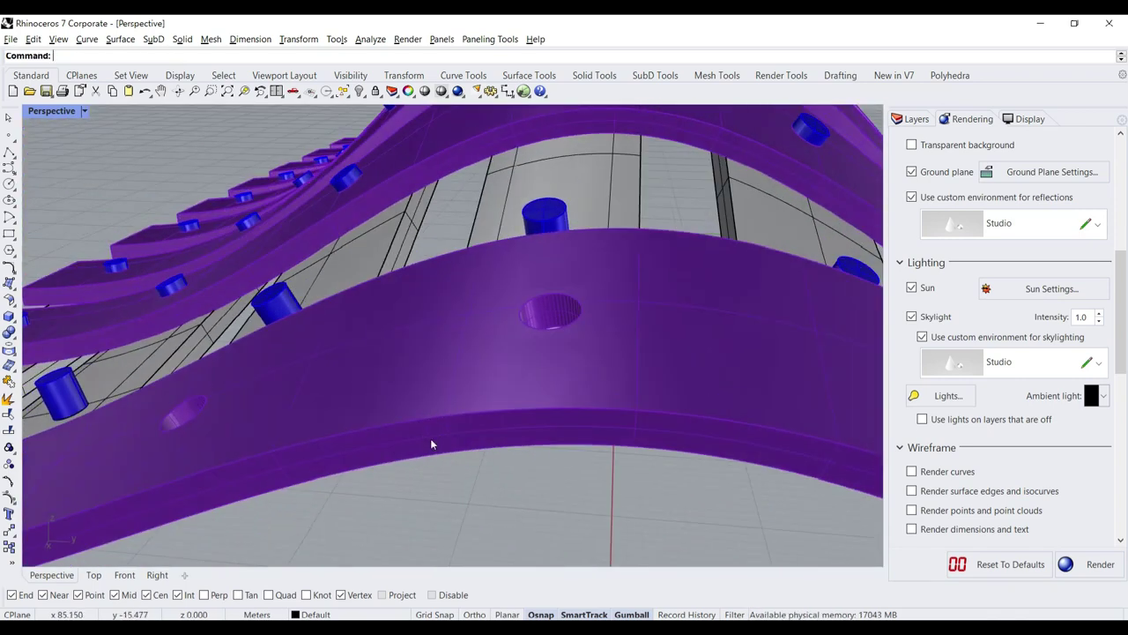
scroll(471, 447, down, 9)
key(ctrl+z)
click(520, 483)
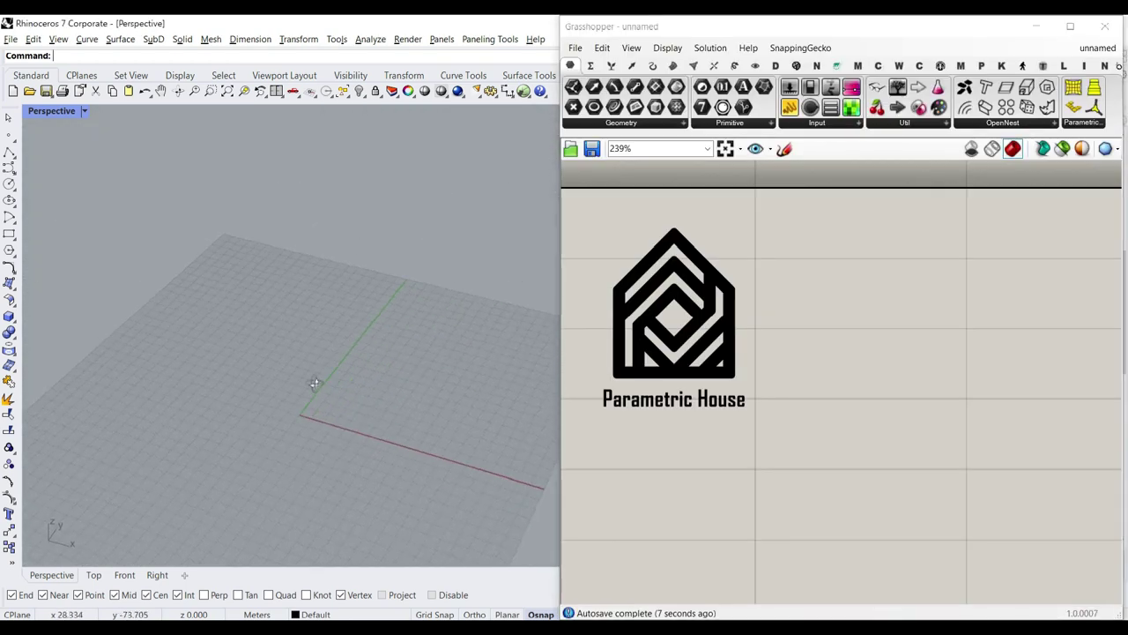
- Draw a rectangular plane surface from corner to corner on the ground grid, spanning both sides of the origin
right_drag(314, 383, 171, 330)
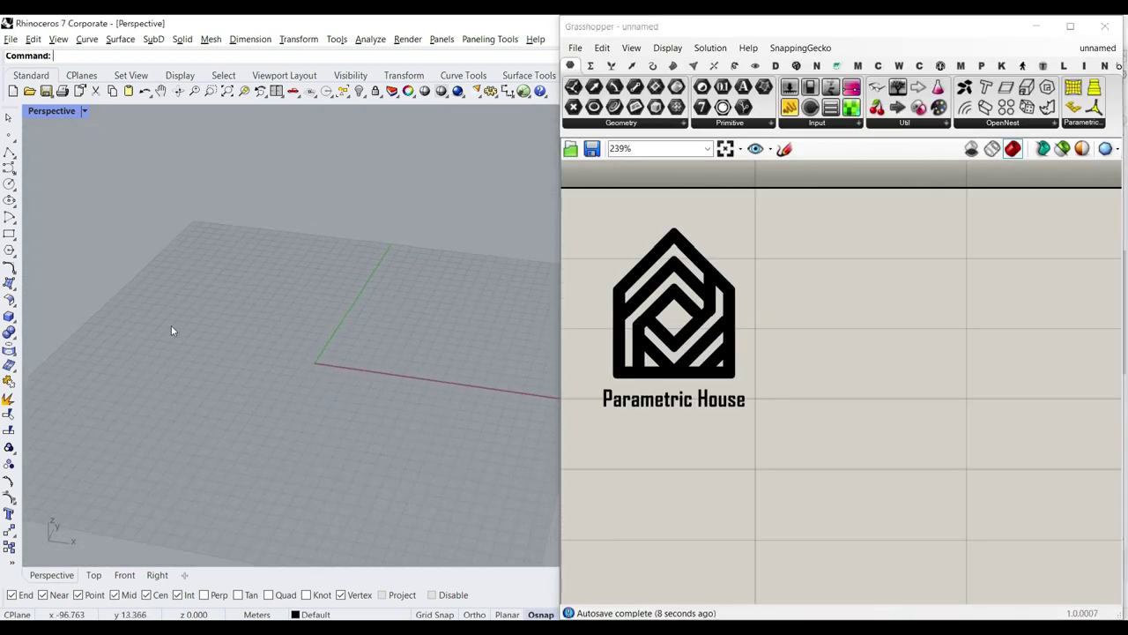
click(14, 290)
click(126, 289)
scroll(262, 311, down, 2)
right_drag(262, 300, 267, 327)
click(274, 255)
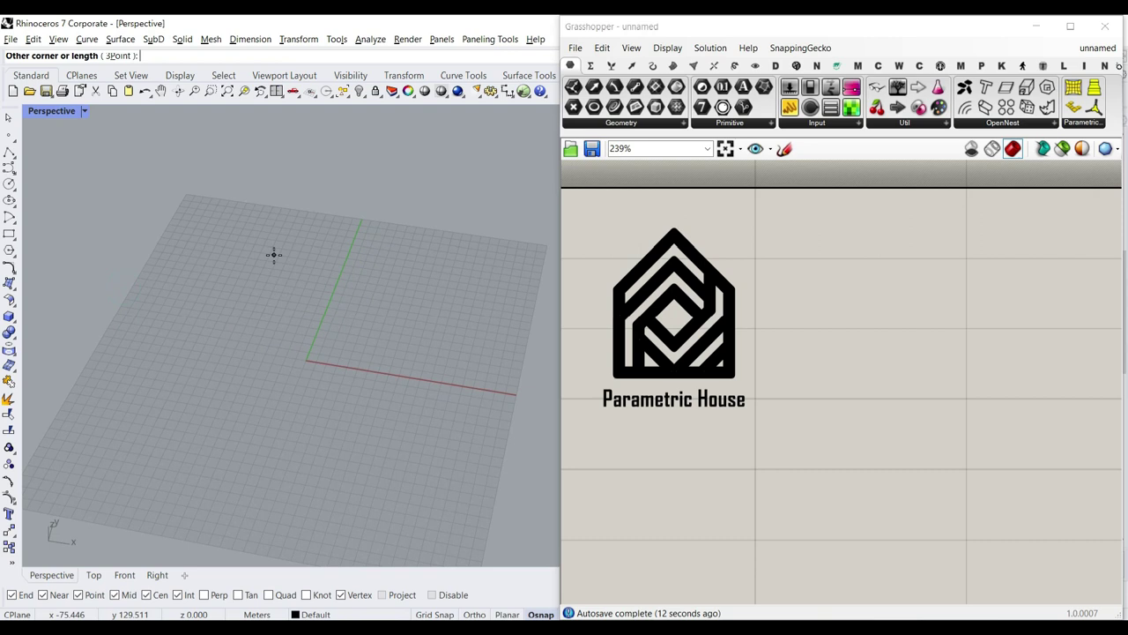
click(408, 509)
- Rebuild the plane surface with the Rebuild command to give it a denser grid of isocurves
click(360, 386)
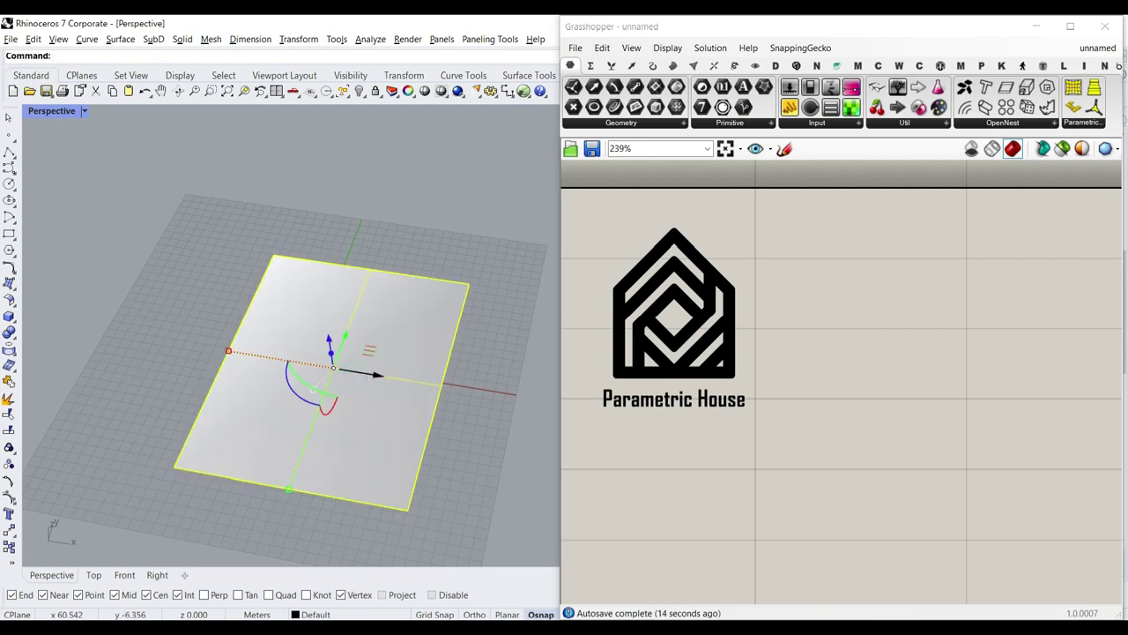
text(Rebuild)
key(Return)
key(Return)
shift+right_drag(396, 305, 390, 265)
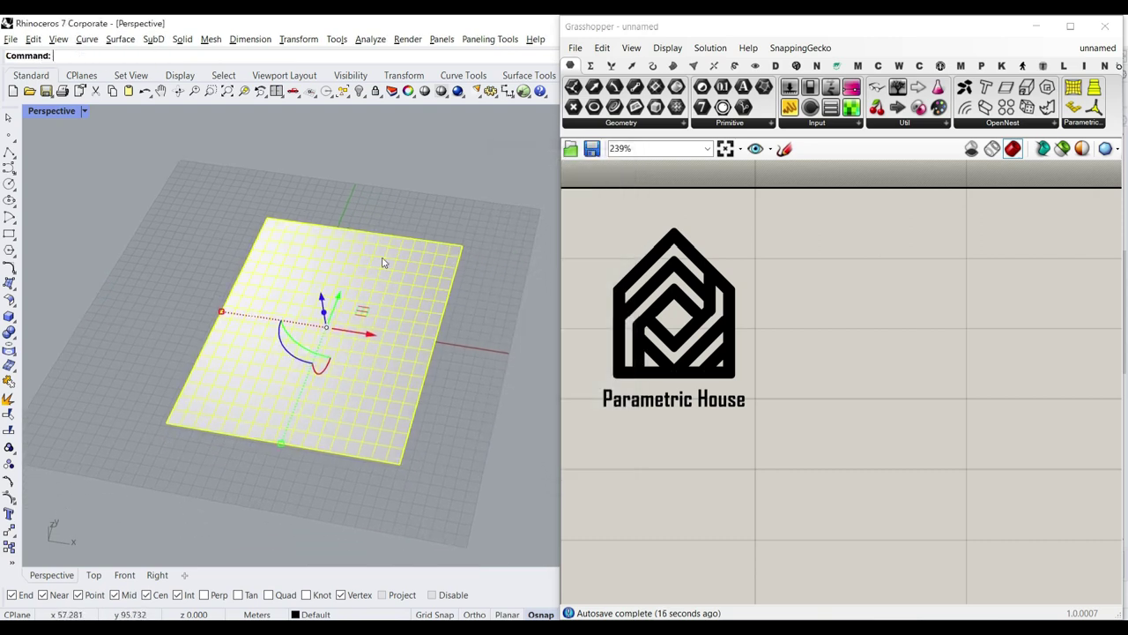
scroll(320, 310, up, 2)
shift+right_drag(323, 314, 306, 307)
text(Edit)
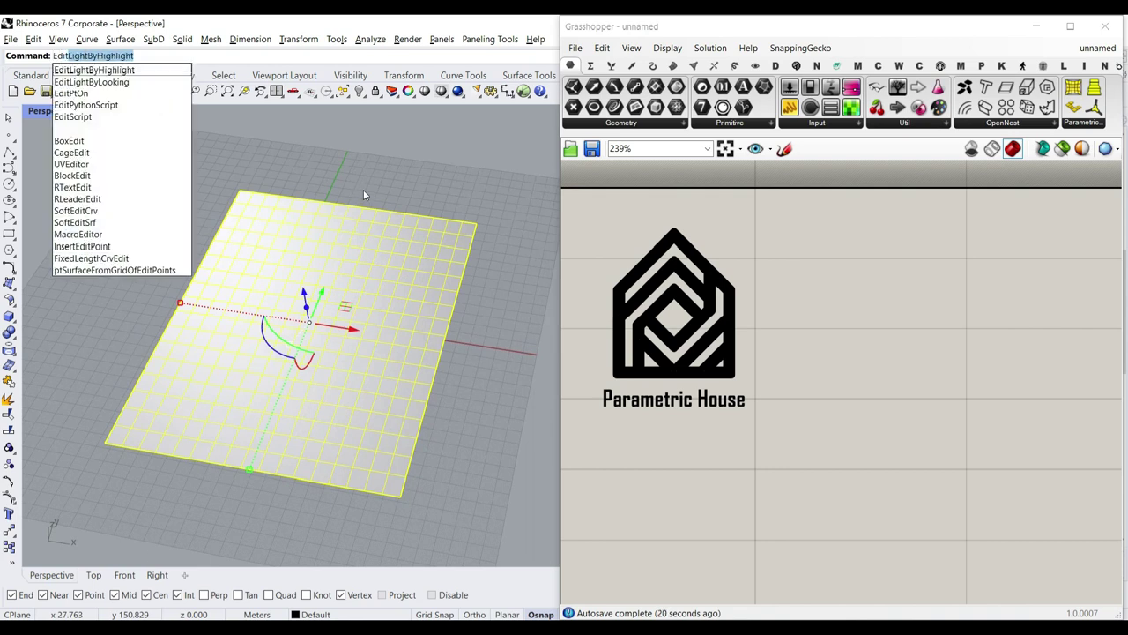
key(Escape)
key(Escape)
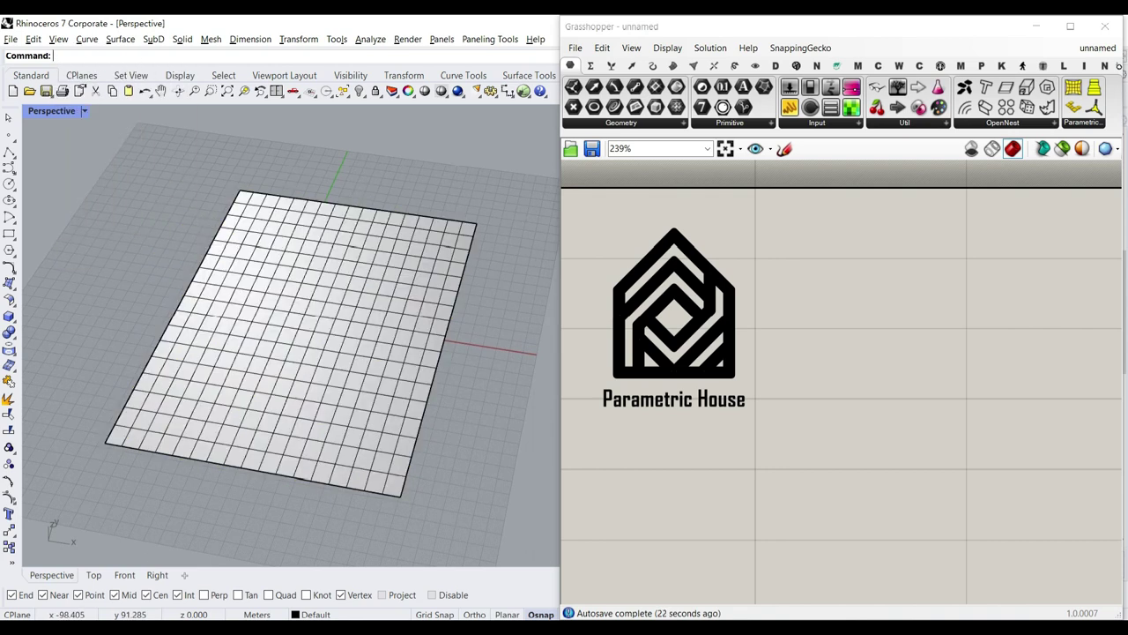
- Raise a broad hill near the plane's far right corner with SoftEditSrf, using a U distance of 100
text(SoftEditSrf)
key(Return)
click(345, 300)
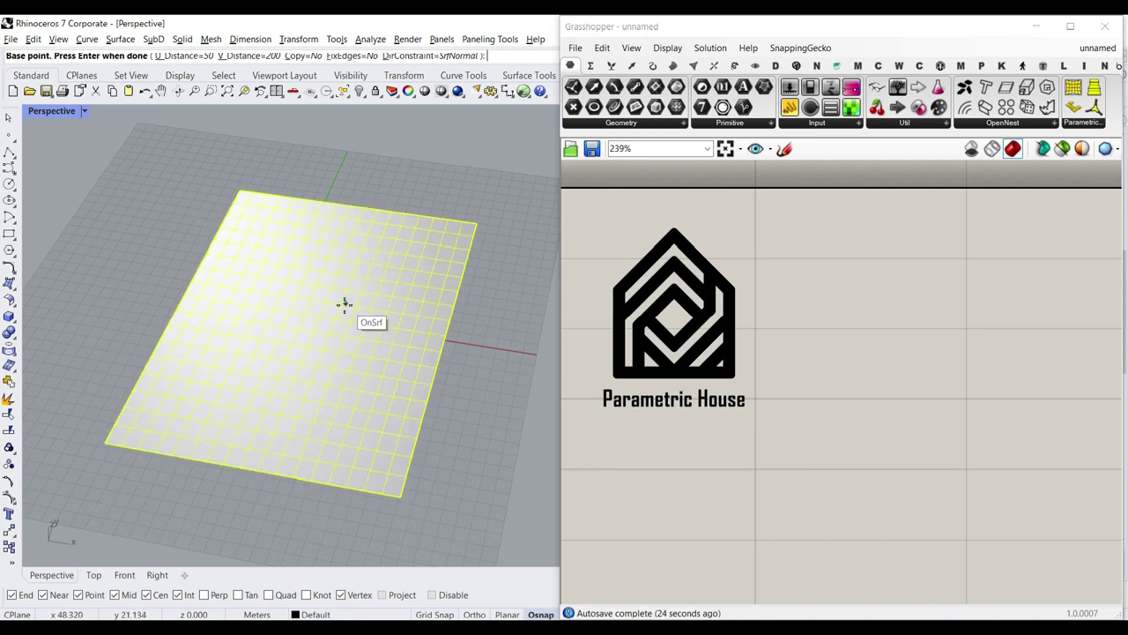
click(388, 270)
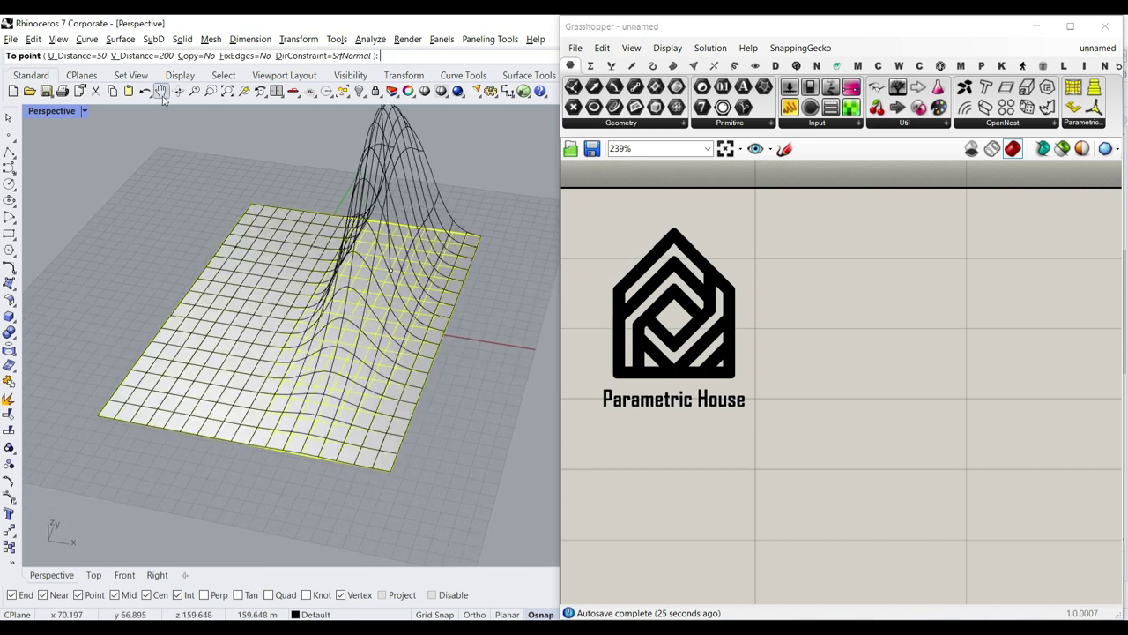
click(79, 57)
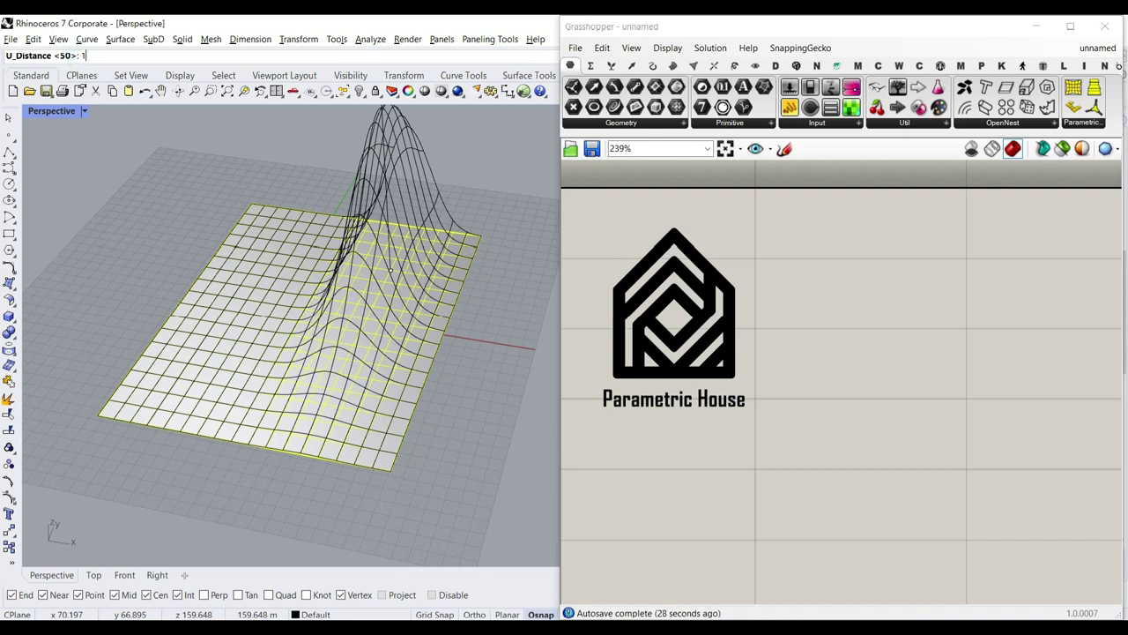
key(Return)
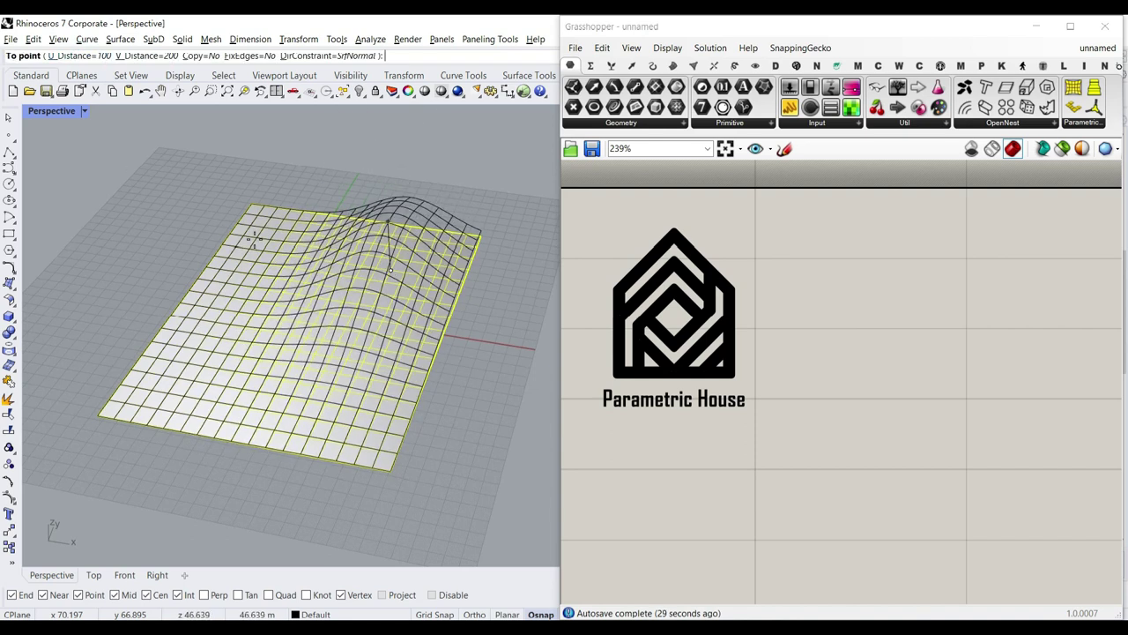
click(335, 190)
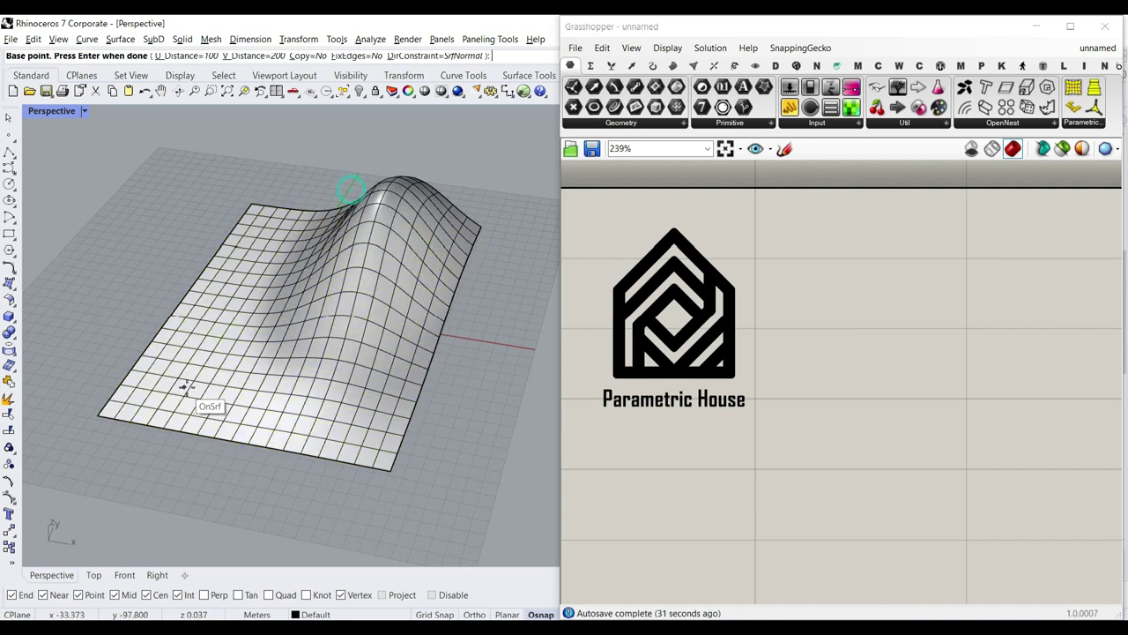
- Raise a second hill on the near left side of the surface and finish the soft edit
click(158, 306)
click(153, 259)
key(Return)
scroll(217, 206, down, 6)
scroll(217, 255, up, 6)
right_drag(259, 337, 314, 289)
scroll(301, 289, up, 2)
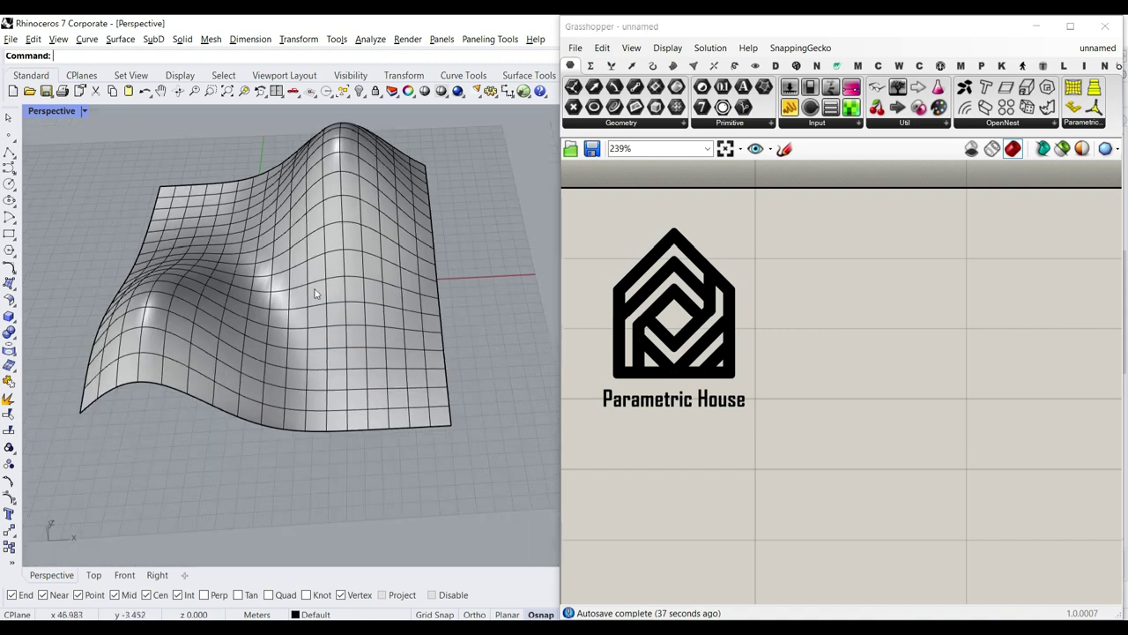
click(314, 288)
drag(285, 290, 286, 293)
click(534, 230)
shift+right_drag(434, 264, 455, 325)
- Add a Surface parameter to the Grasshopper canvas and set the wavy Rhino surface as its one surface
click(644, 122)
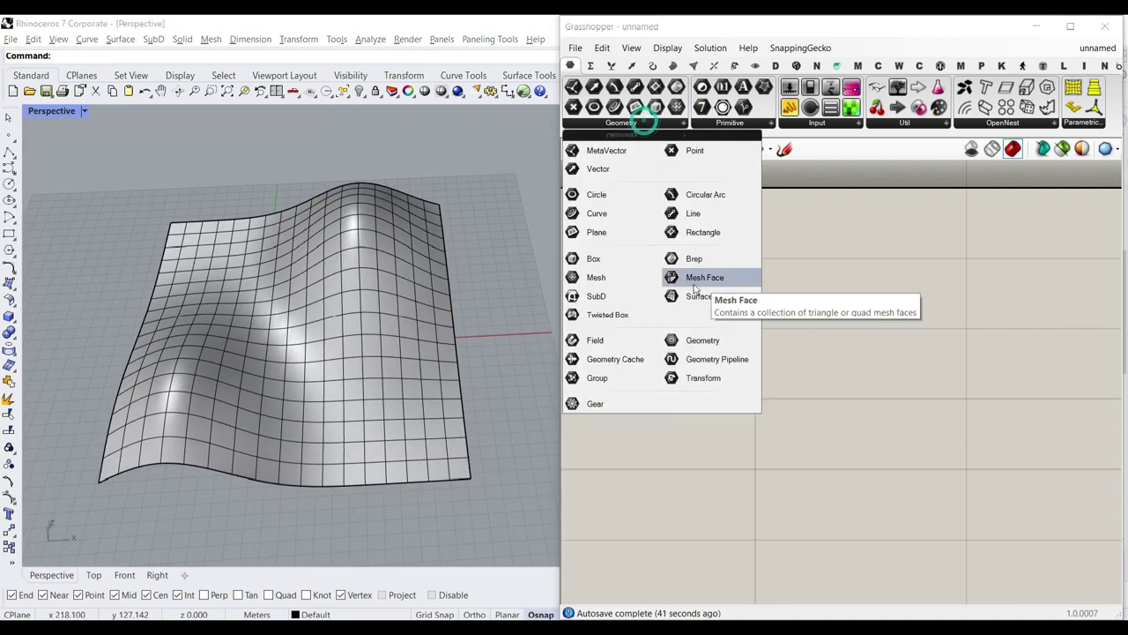
click(698, 296)
click(766, 395)
right_drag(765, 395, 741, 347)
drag(739, 352, 751, 421)
scroll(745, 423, up, 2)
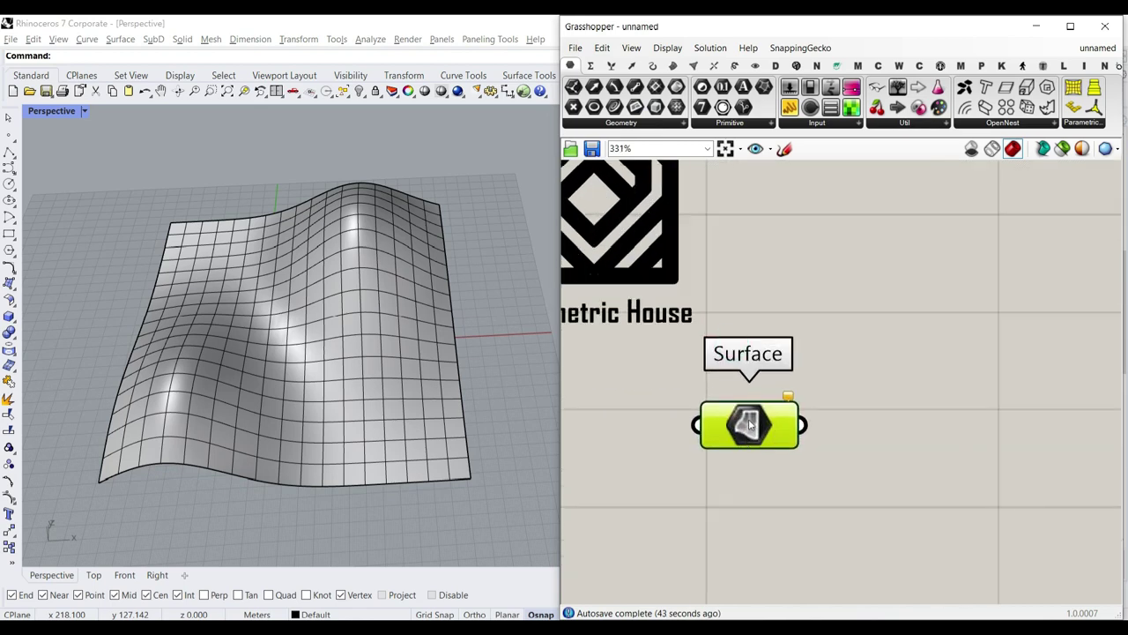
right_click(749, 425)
click(793, 515)
click(364, 339)
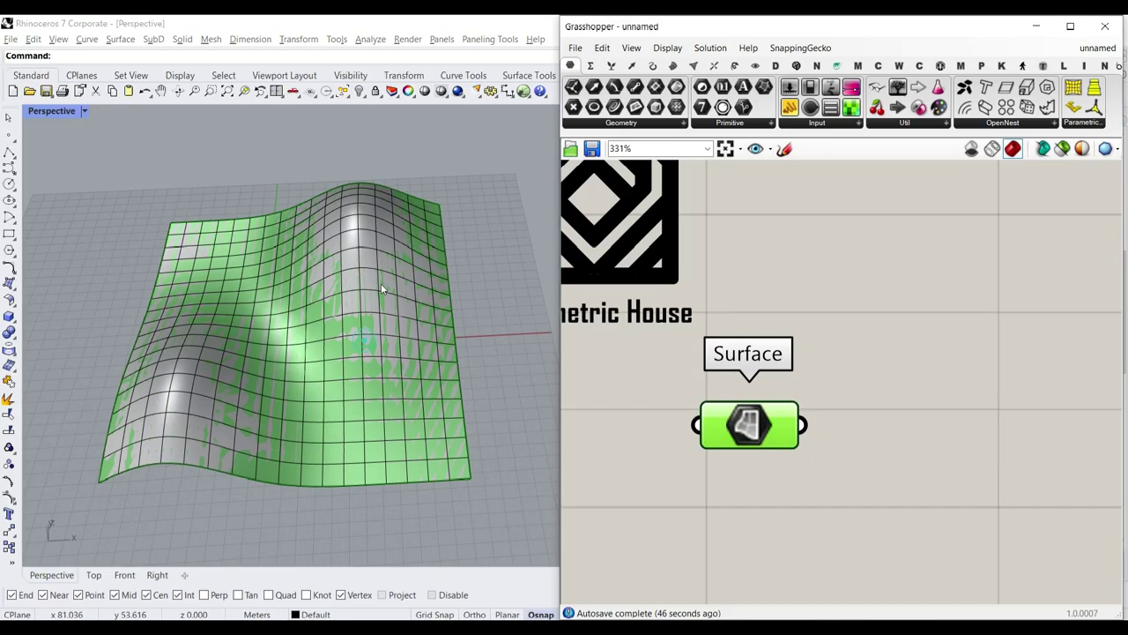
- Internalise the surface data in the Surface parameter and delete the original surface from Rhino
right_click(748, 429)
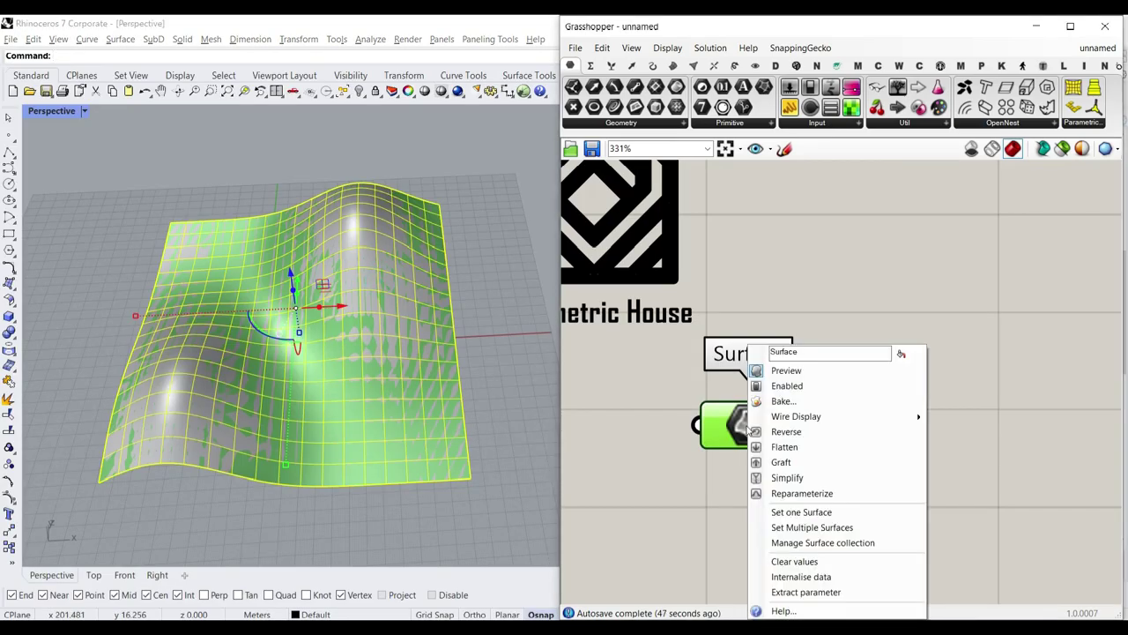
click(795, 577)
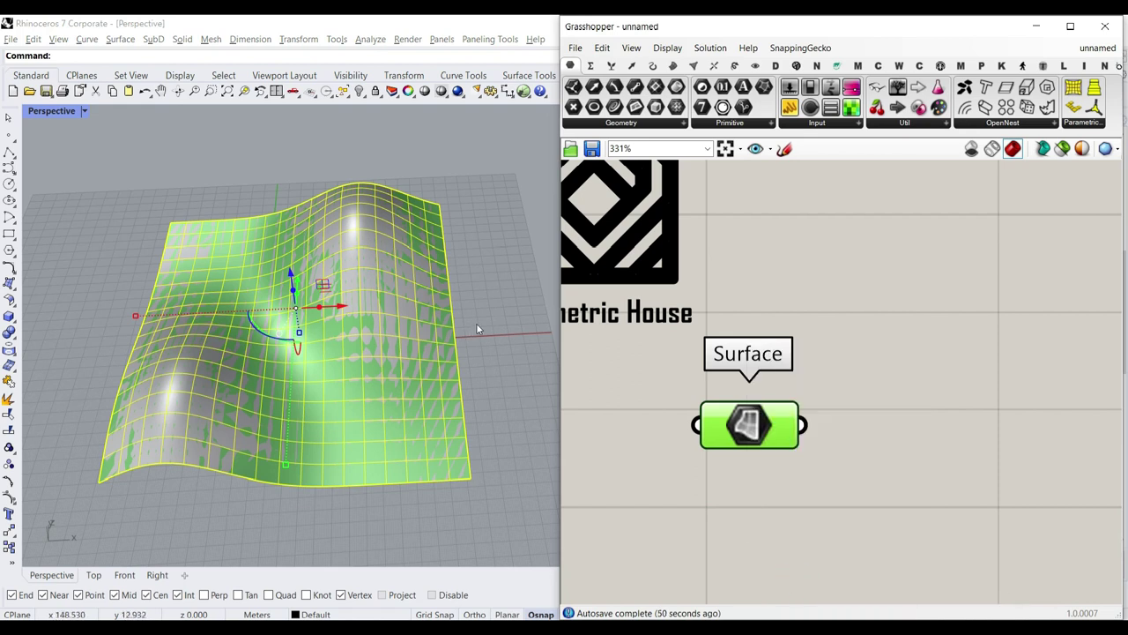
click(398, 273)
key(Delete)
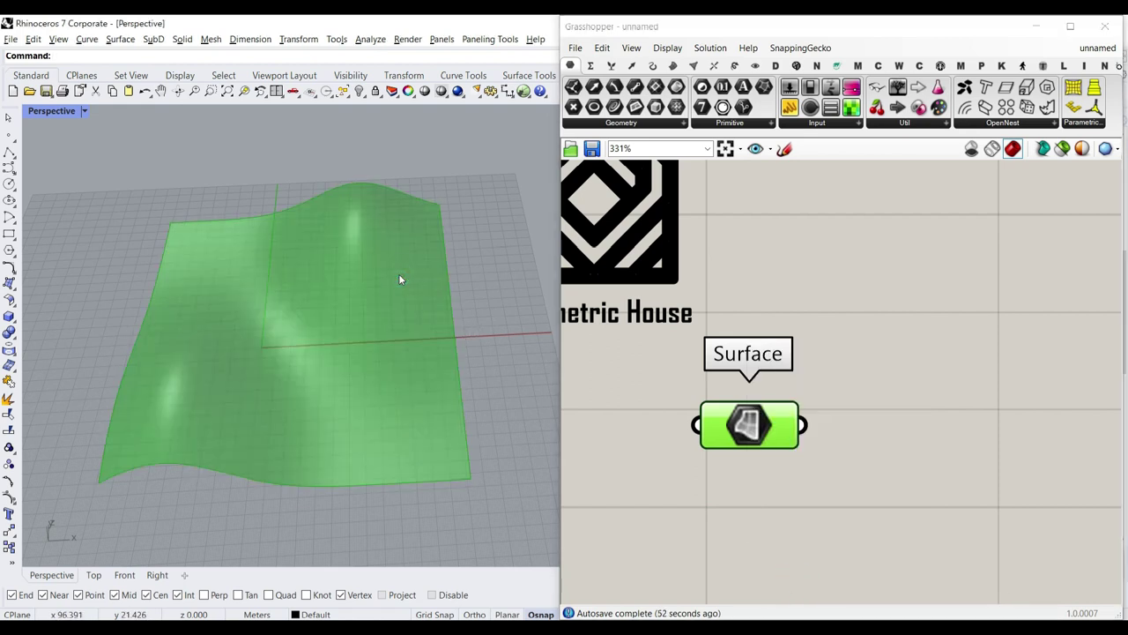
scroll(751, 370, down, 1)
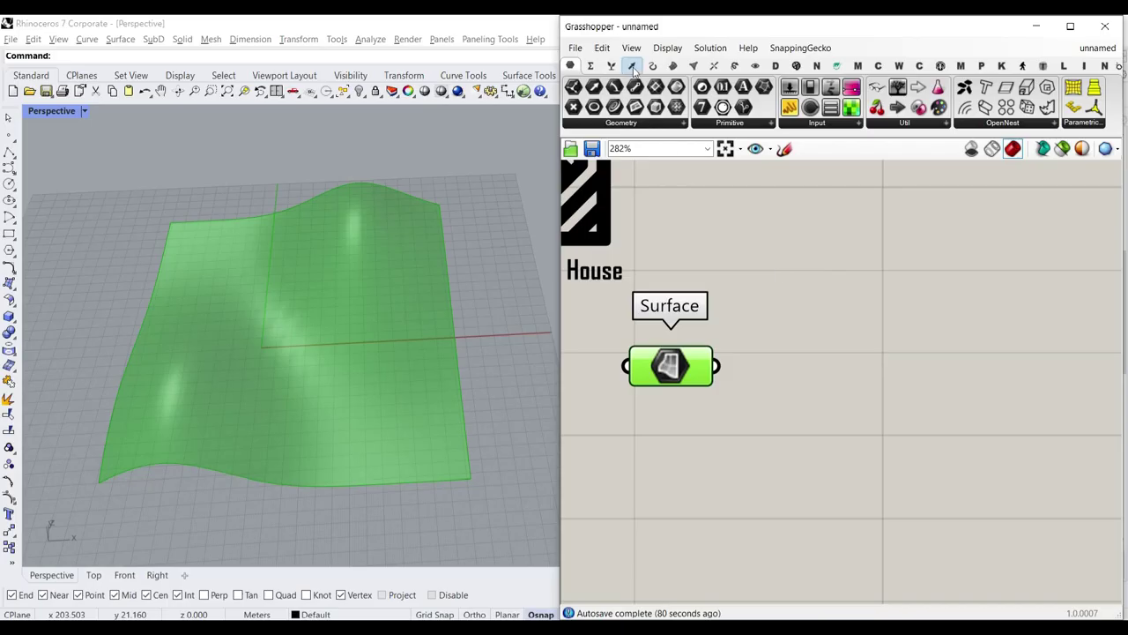
click(592, 67)
click(601, 123)
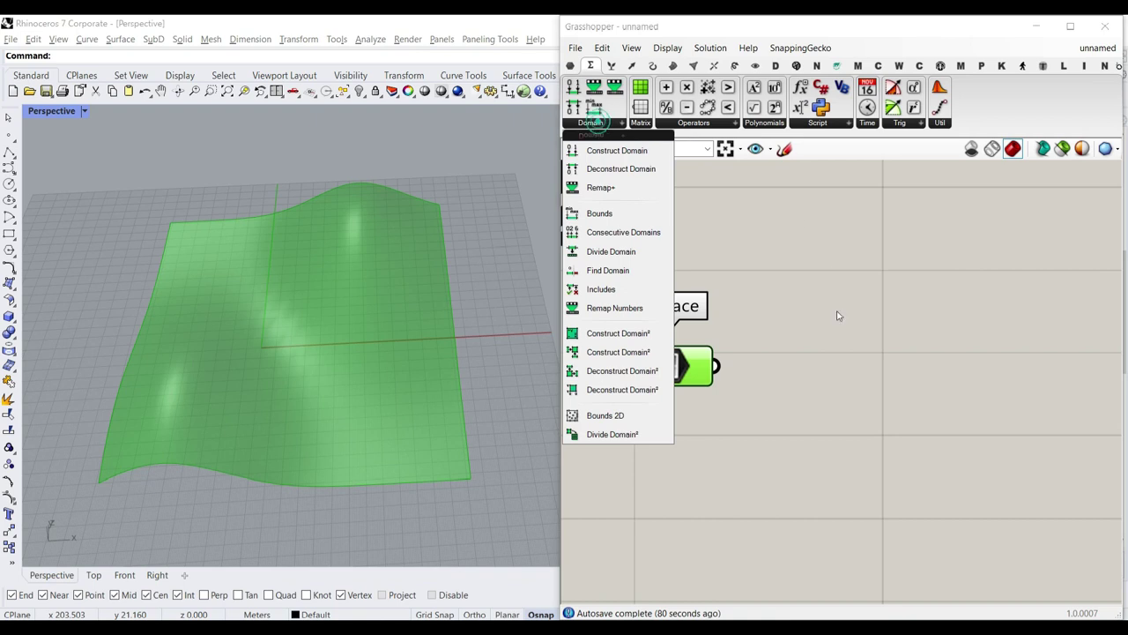
drag(640, 436, 864, 425)
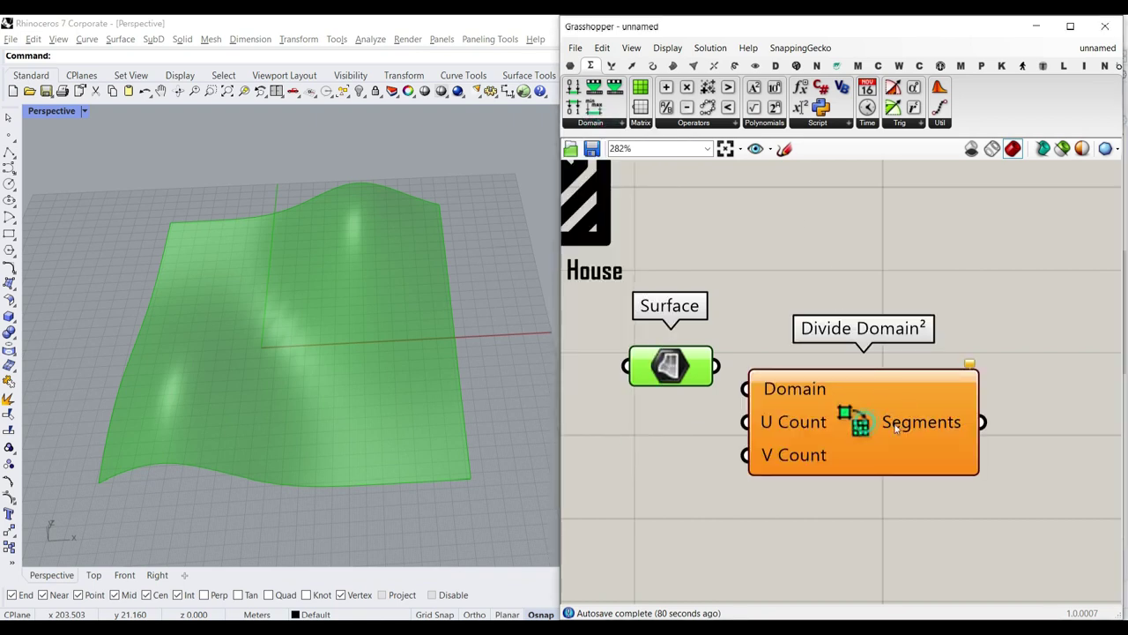
click(885, 409)
key(Delete)
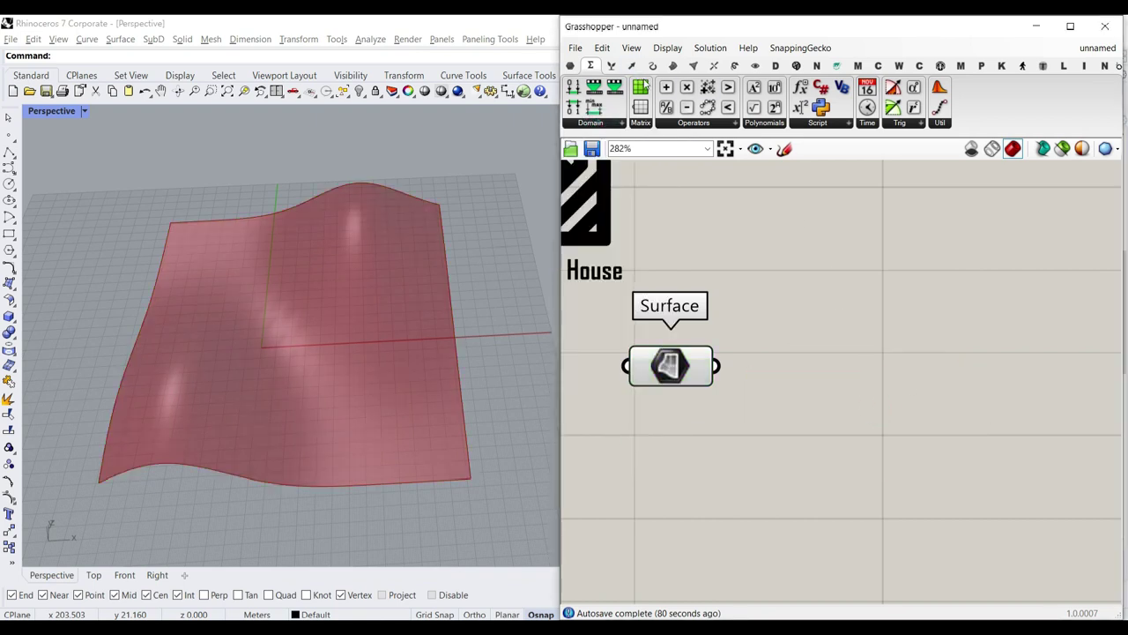
- Add an Isotrim component and connect the Surface parameter to its Surface input
click(672, 67)
click(889, 123)
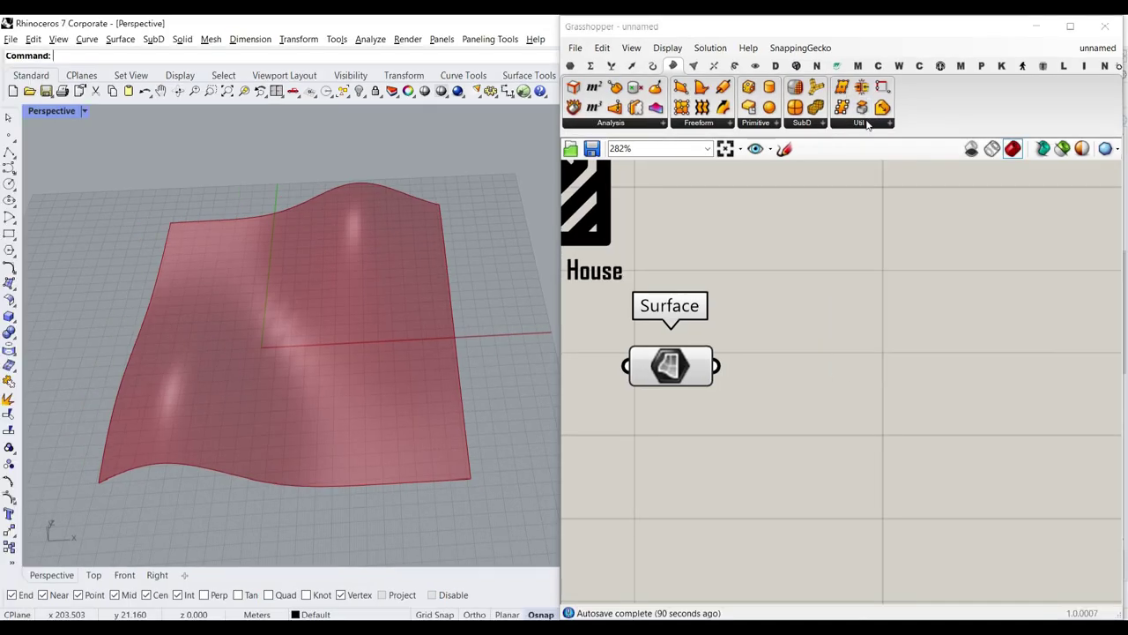
click(861, 122)
click(965, 179)
click(877, 385)
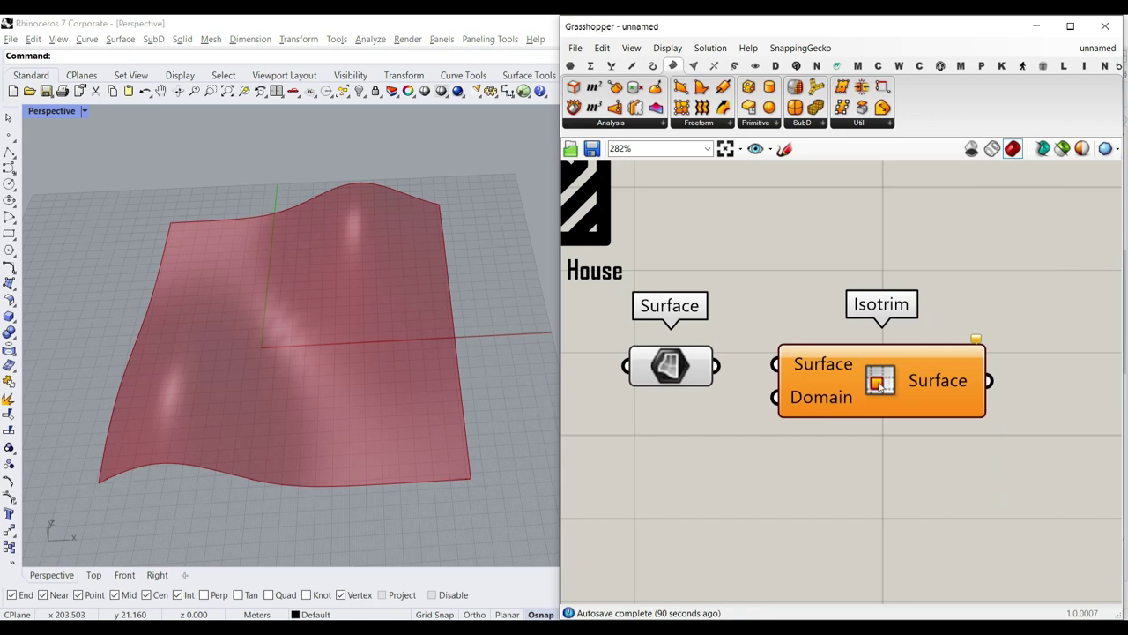
right_drag(877, 384, 900, 350)
drag(739, 333, 797, 331)
scroll(856, 361, up, 2)
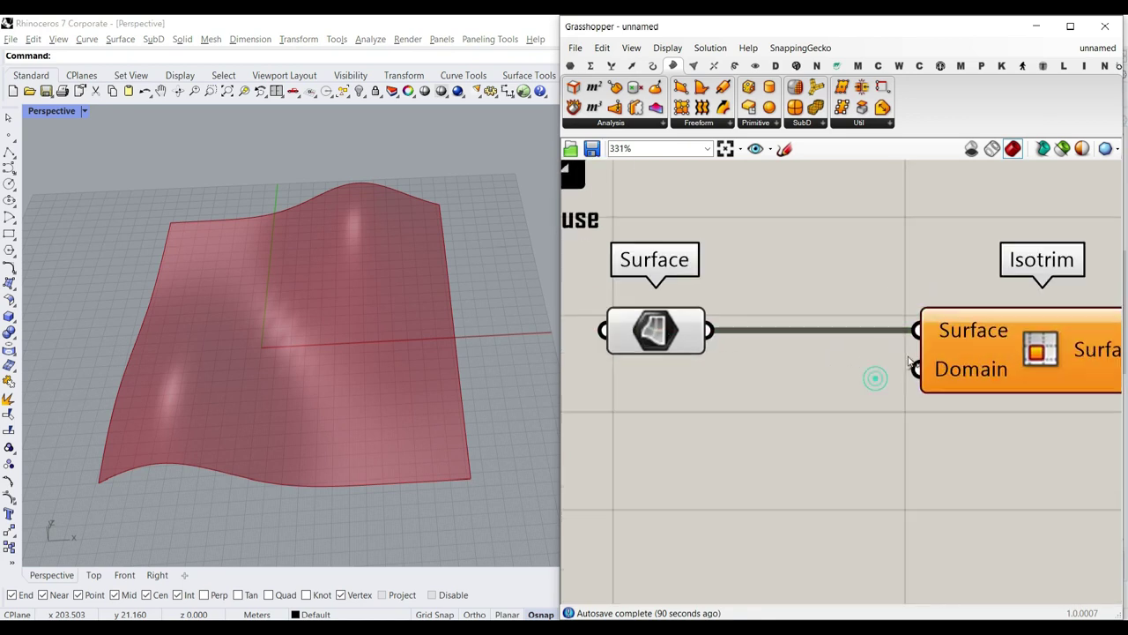
- Add a Divide Domain² component below the Surface parameter and connect the surface to its Domain input
click(590, 66)
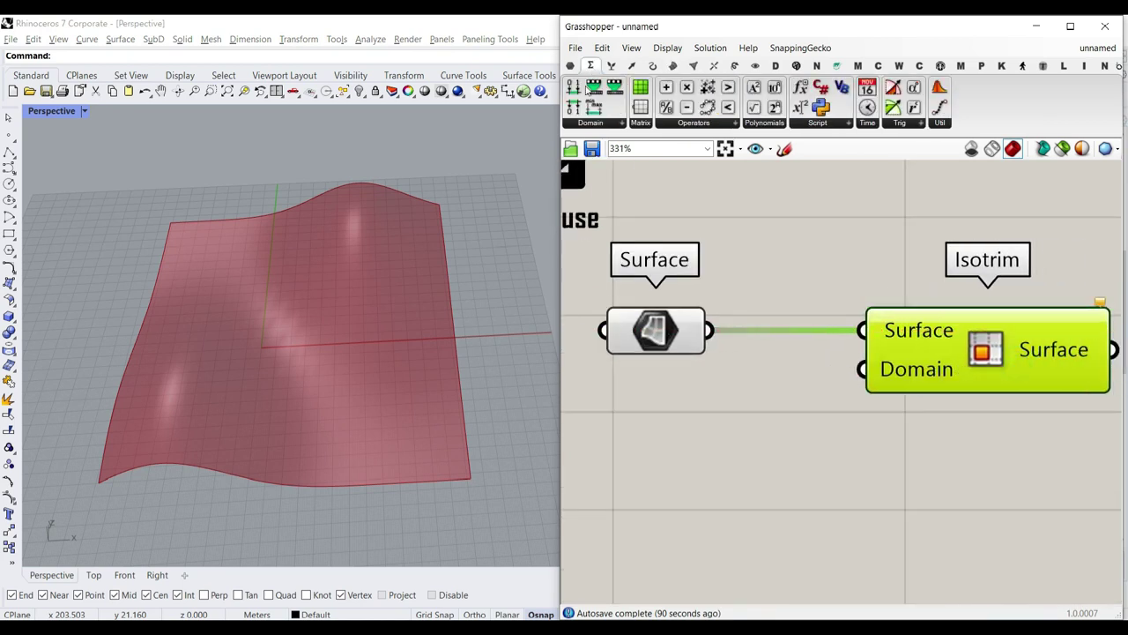
click(602, 124)
click(612, 433)
click(828, 471)
scroll(827, 471, down, 4)
drag(933, 398, 1022, 399)
drag(764, 394, 759, 467)
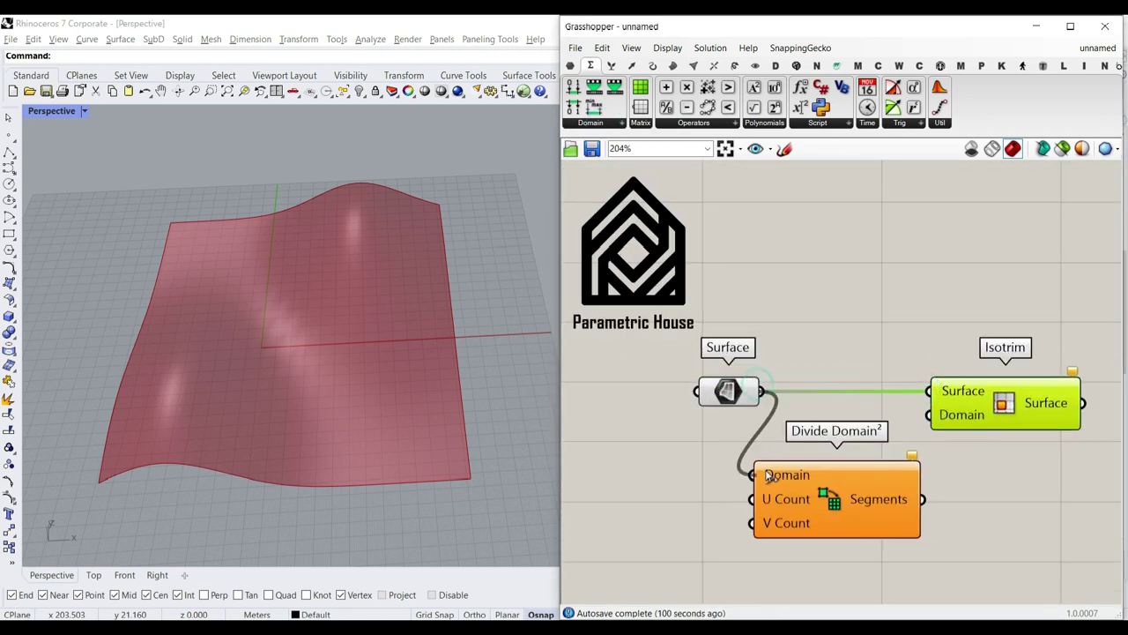
- Connect the Divide Domain² Segments output to the Isotrim Domain input to split the surface into panels
scroll(776, 469, up, 6)
scroll(780, 492, down, 2)
drag(723, 339, 661, 339)
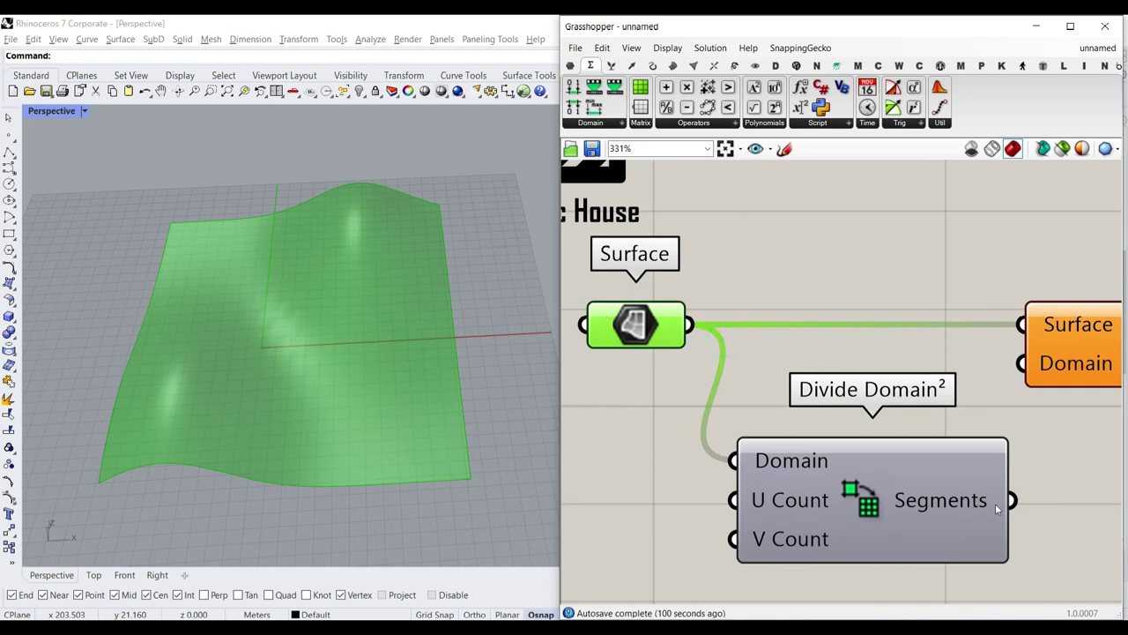
drag(1006, 501, 1018, 377)
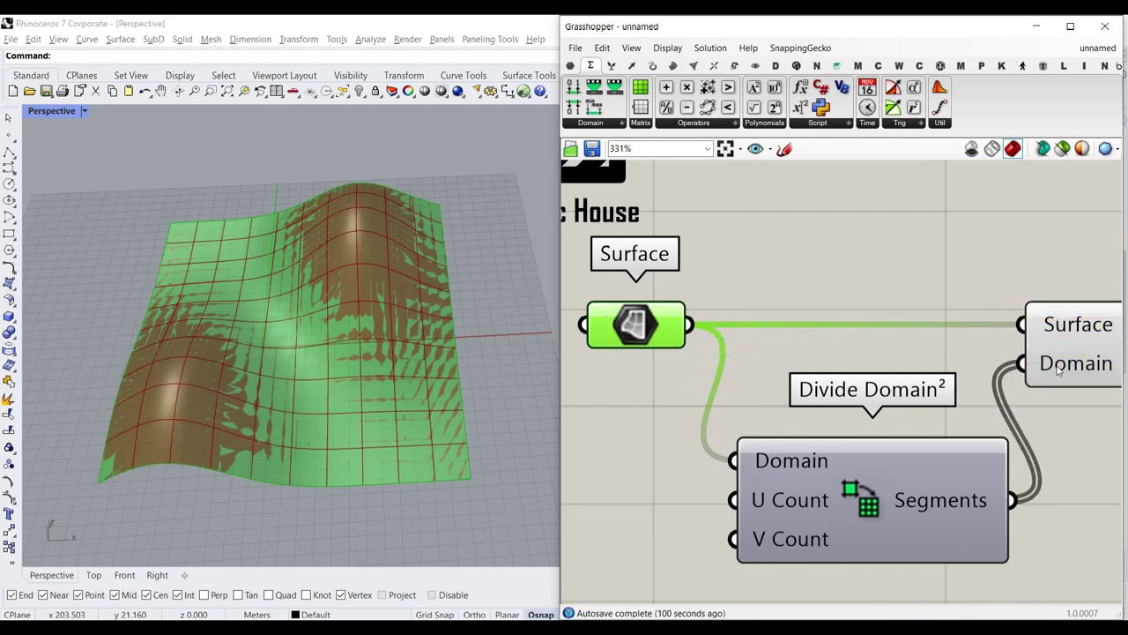
- Turn off the preview of the Surface parameter
right_click(641, 324)
click(670, 347)
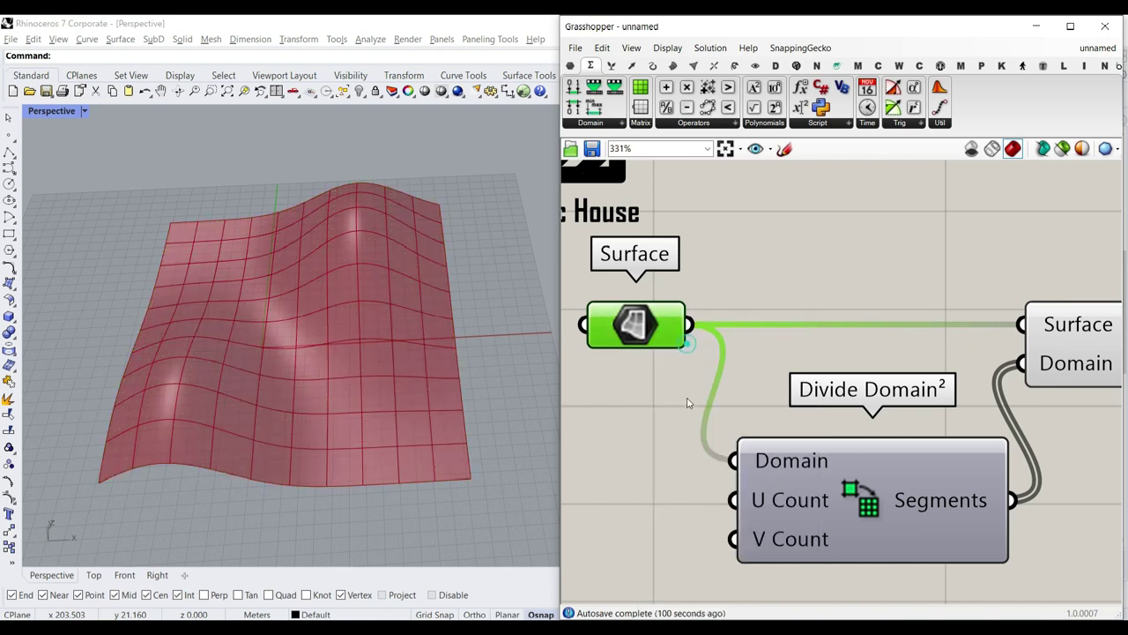
scroll(687, 397, down, 4)
scroll(821, 398, up, 2)
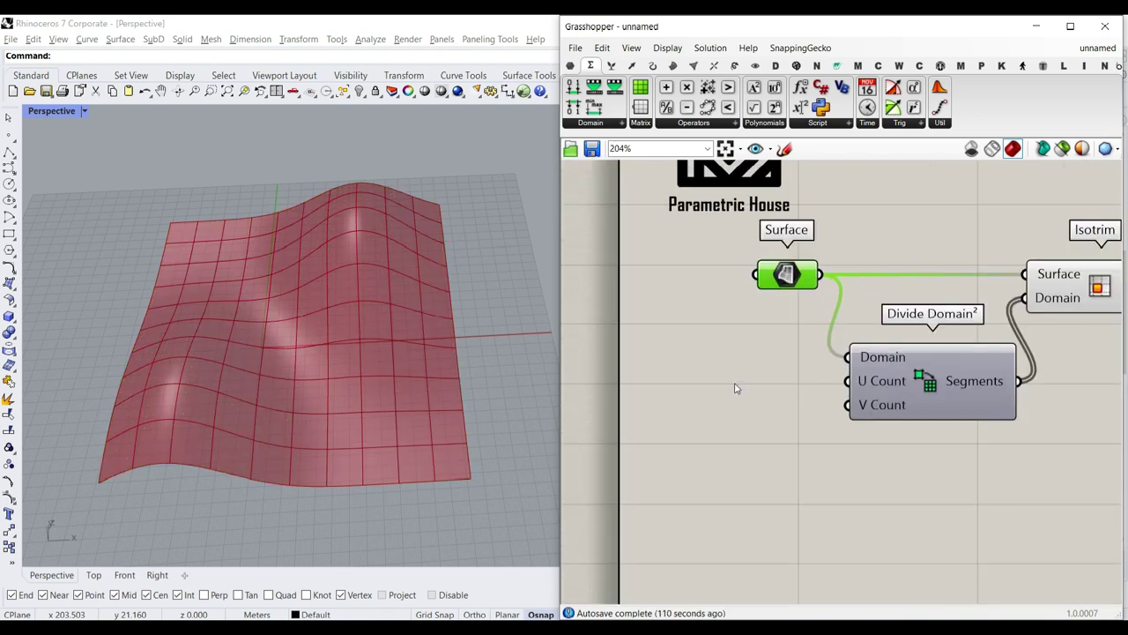
- Add a panel containing 1 beside Divide Domain² and connect it to the V Count input
double_click(730, 393)
text(panel)
key(Return)
drag(768, 439, 729, 393)
scroll(732, 388, up, 4)
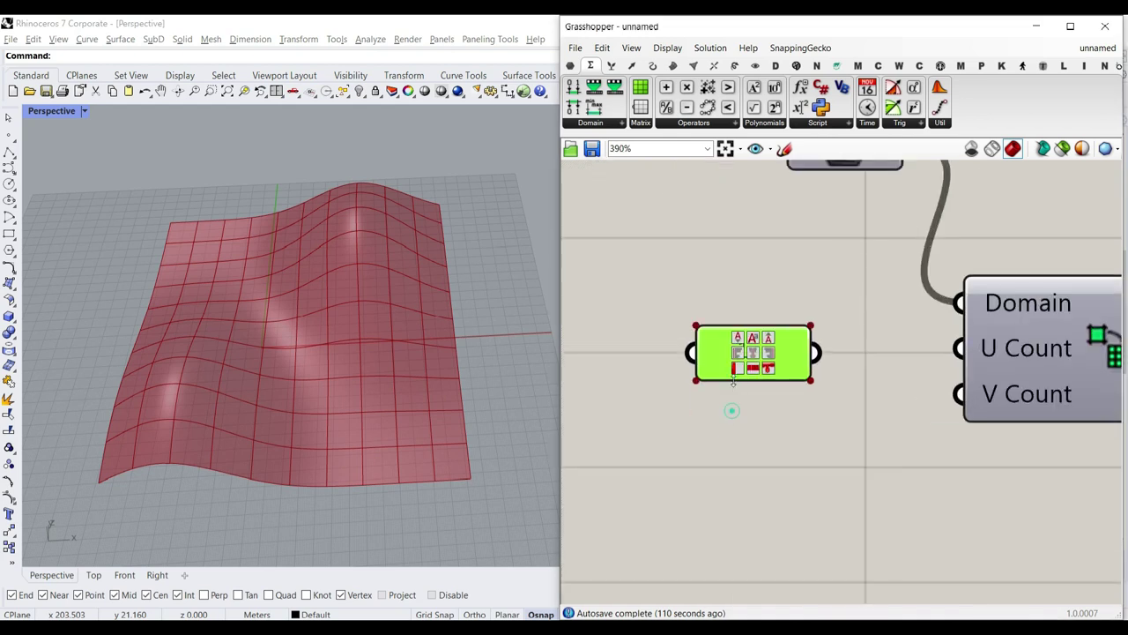
drag(820, 357, 960, 394)
scroll(811, 386, down, 1)
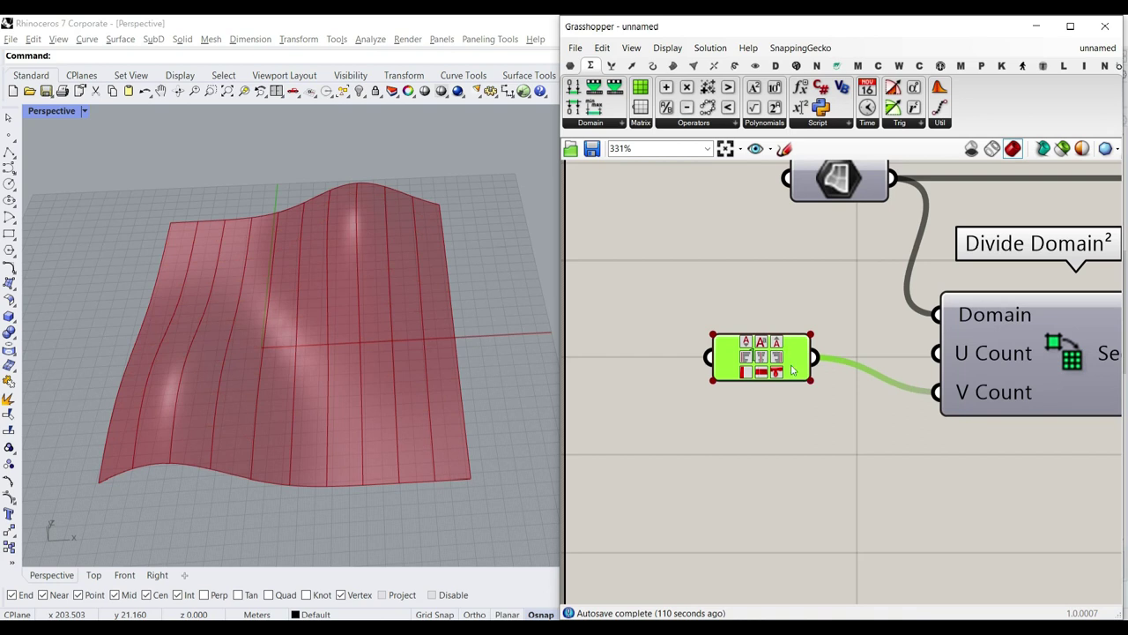
scroll(793, 348, down, 5)
drag(785, 370, 784, 380)
scroll(784, 380, up, 2)
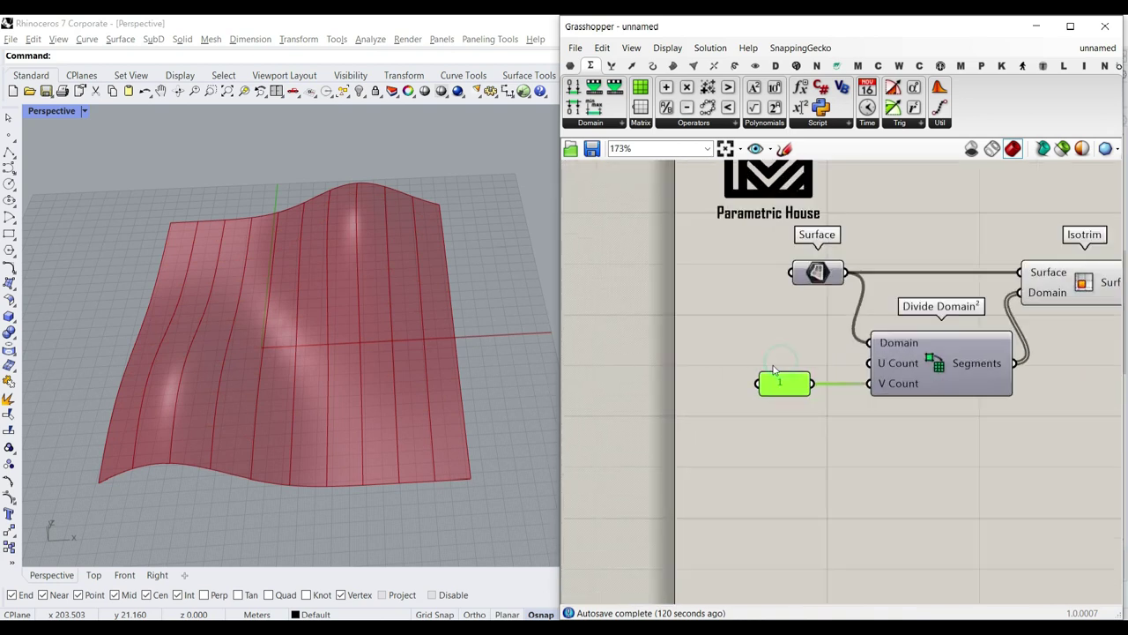
- Add a number slider set to 10 above the panel and connect it to the Divide Domain² U Count input
double_click(771, 362)
text(3)
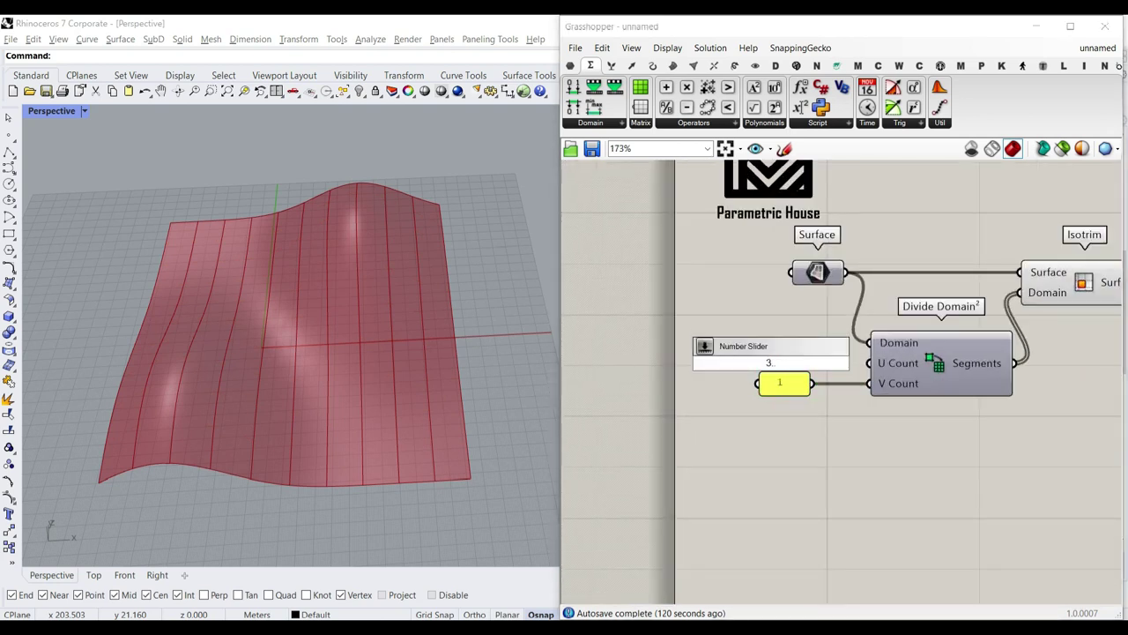
text(..10)
key(Return)
drag(834, 364, 803, 363)
drag(731, 362, 792, 363)
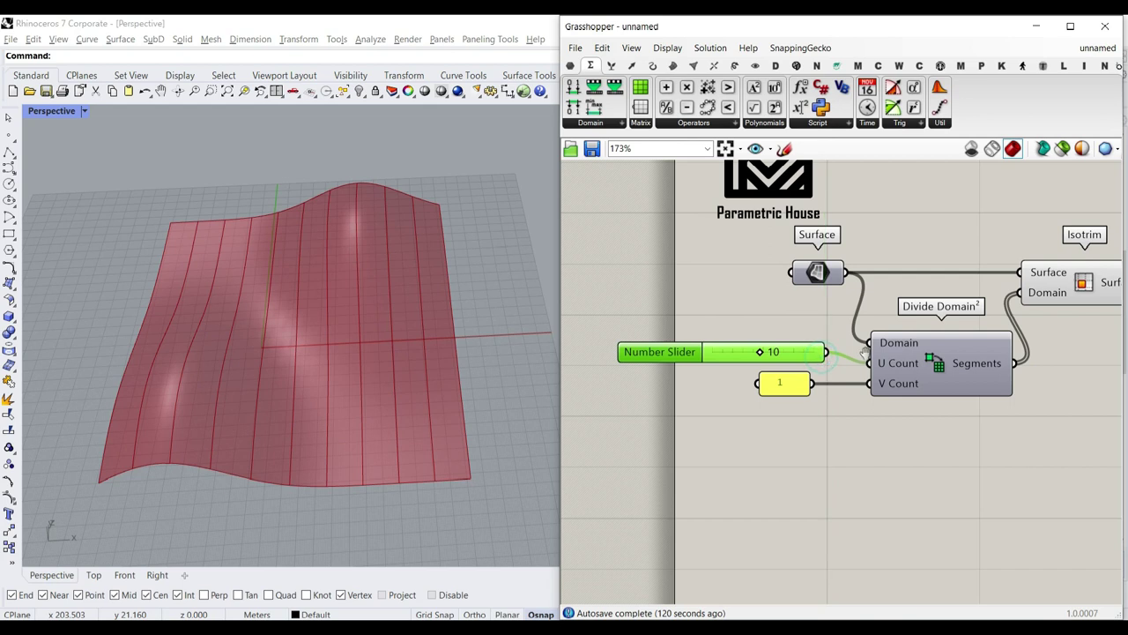
- Move the whole group of surface subdivision components farther away from the Parametric House logo
scroll(780, 352, down, 5)
scroll(870, 340, up, 3)
drag(900, 346, 607, 246)
drag(772, 317, 833, 332)
click(905, 388)
scroll(897, 373, up, 3)
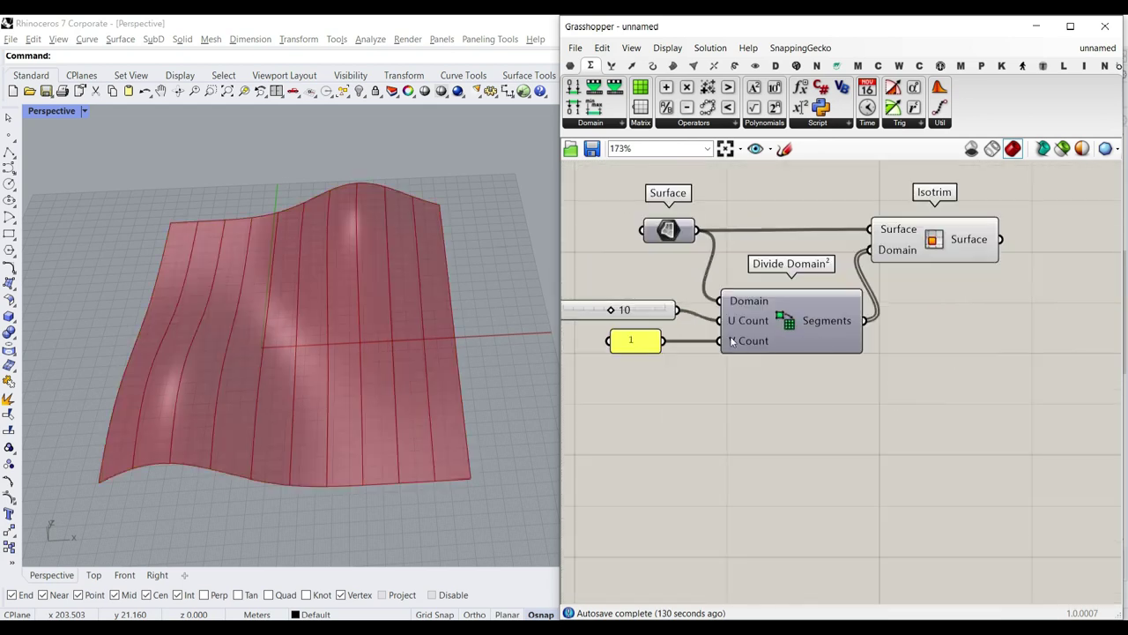
- Duplicate the Isotrim, Divide Domain², panel and slider below the originals, with panel 1 feeding U Count and slider 10 feeding V Count
scroll(766, 335, down, 3)
drag(937, 367, 820, 296)
drag(754, 410, 639, 313)
alt+drag(786, 337, 863, 465)
scroll(722, 412, up, 4)
drag(778, 436, 791, 499)
right_drag(1077, 345, 932, 335)
click(943, 325)
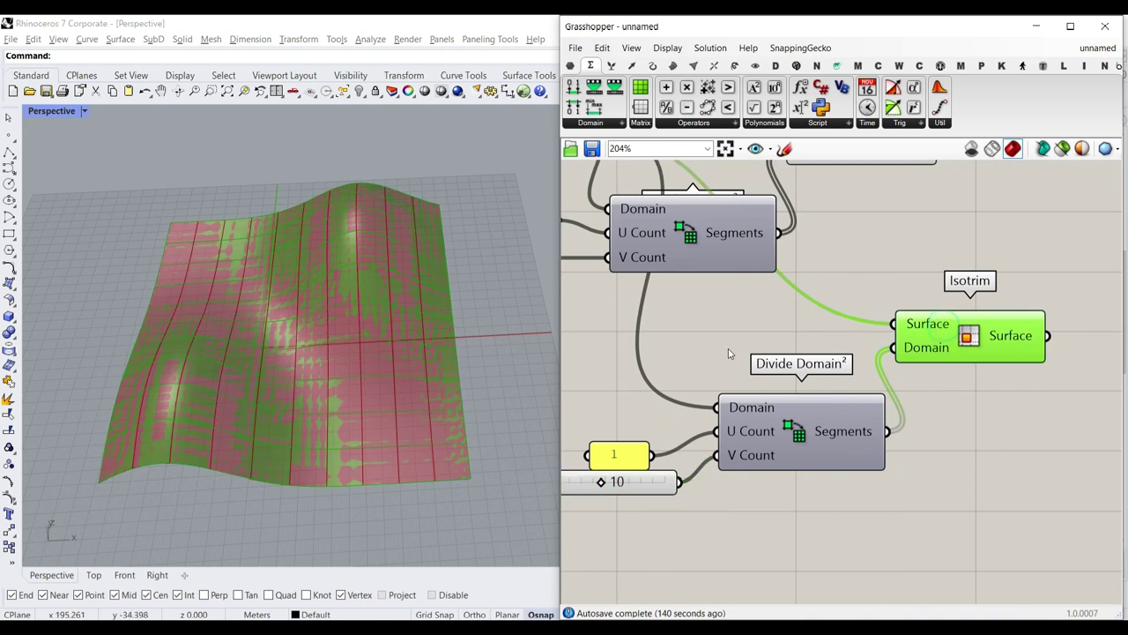
- Turn off the lower Isotrim's preview to view only the strips from the upper Isotrim
right_drag(916, 264, 859, 307)
right_click(918, 377)
click(936, 404)
click(920, 312)
scroll(728, 334, down, 2)
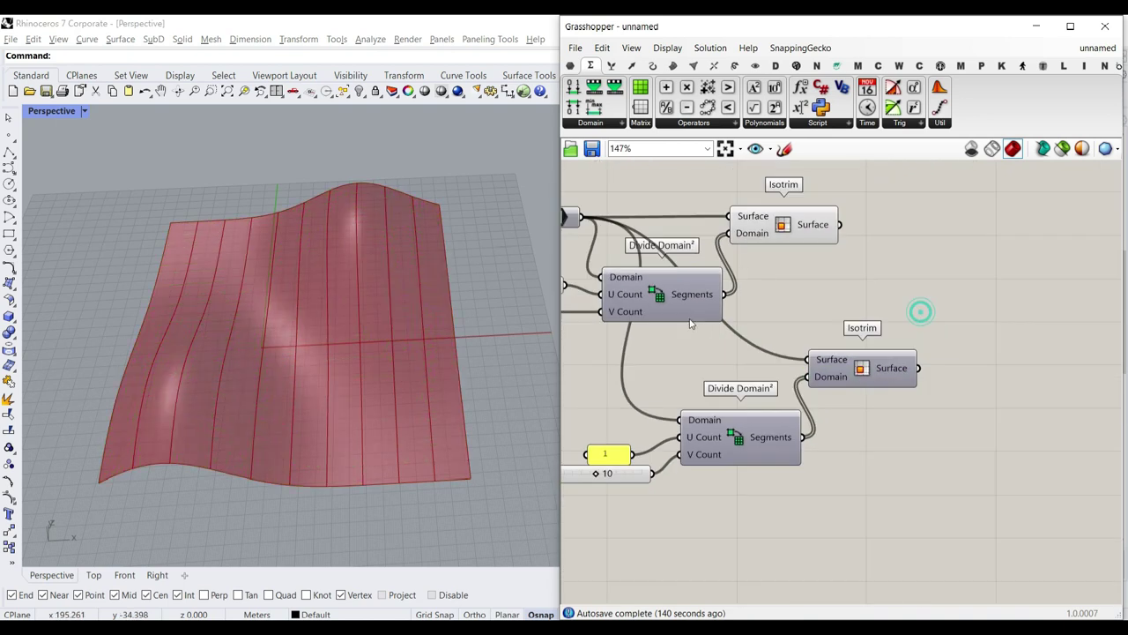
- Turn off the upper Isotrim's preview and turn the lower one back on to view the strips in the other direction
right_drag(699, 323, 834, 343)
right_click(917, 245)
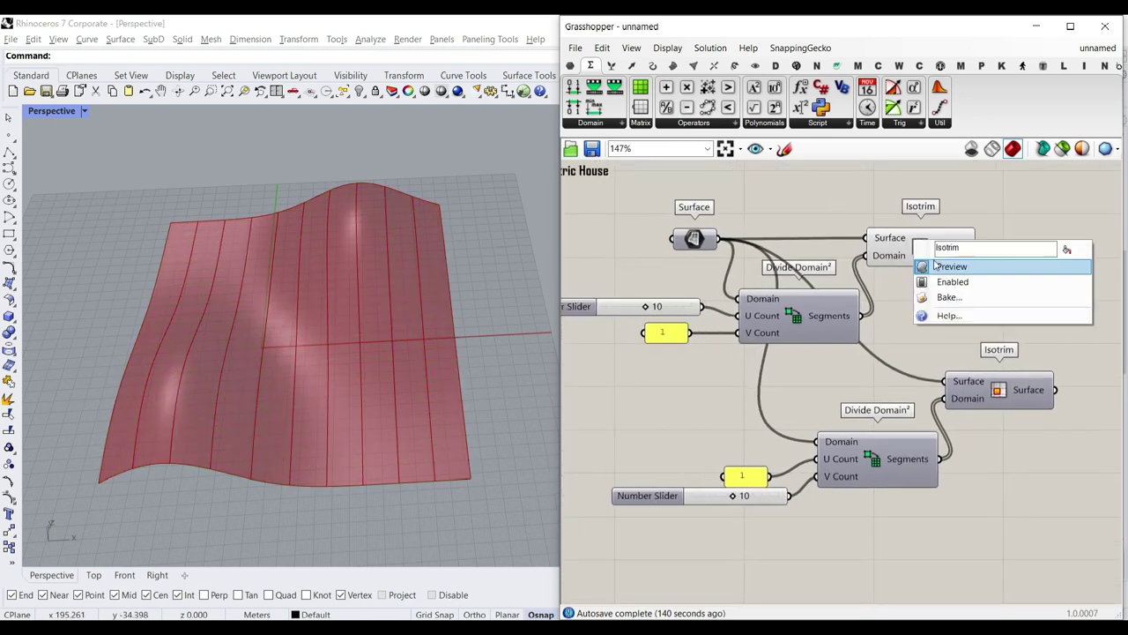
click(936, 266)
right_drag(1012, 309, 932, 259)
right_click(929, 342)
click(945, 365)
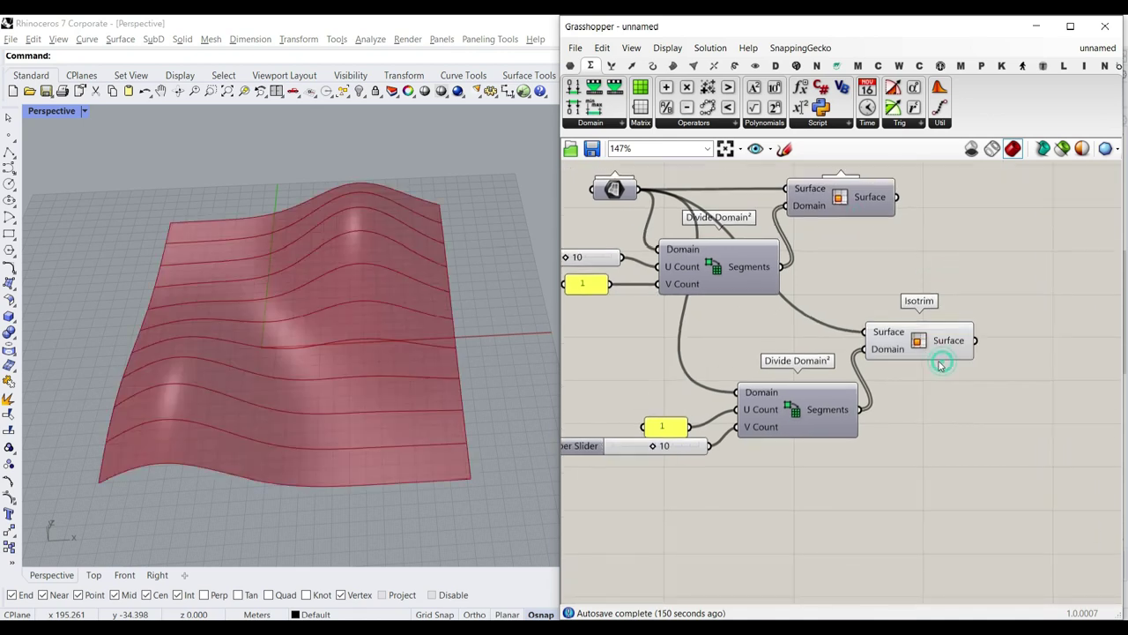
- Turn the upper Isotrim's preview back on and examine both crossing strip sets up close in the viewport
right_click(842, 199)
click(868, 221)
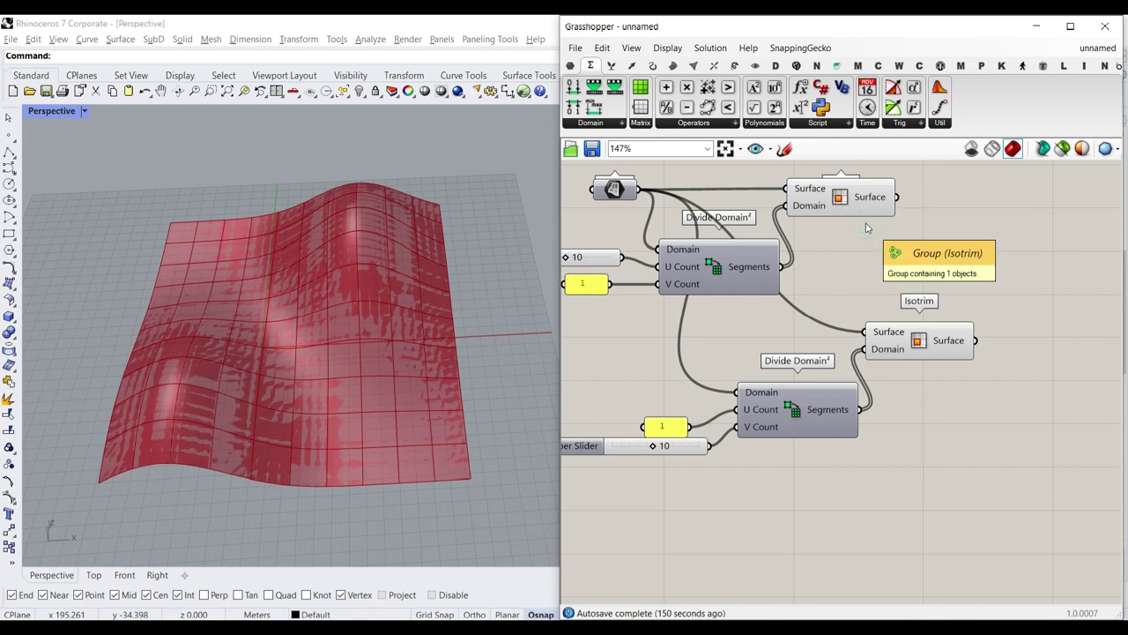
click(270, 359)
scroll(229, 388, up, 5)
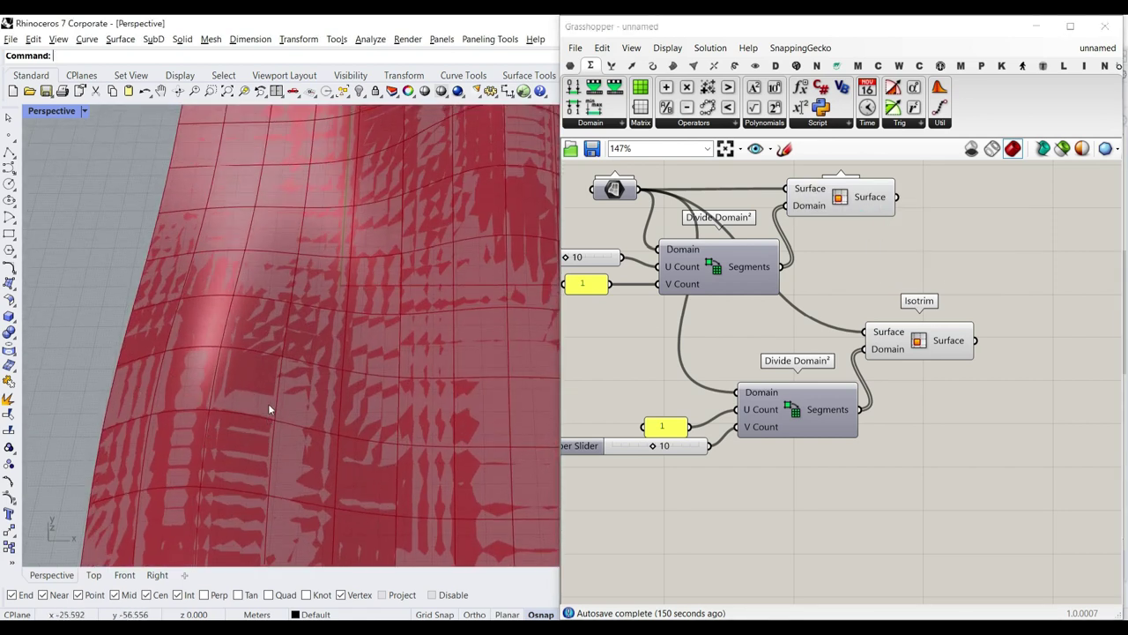
drag(277, 255, 238, 484)
drag(194, 321, 410, 336)
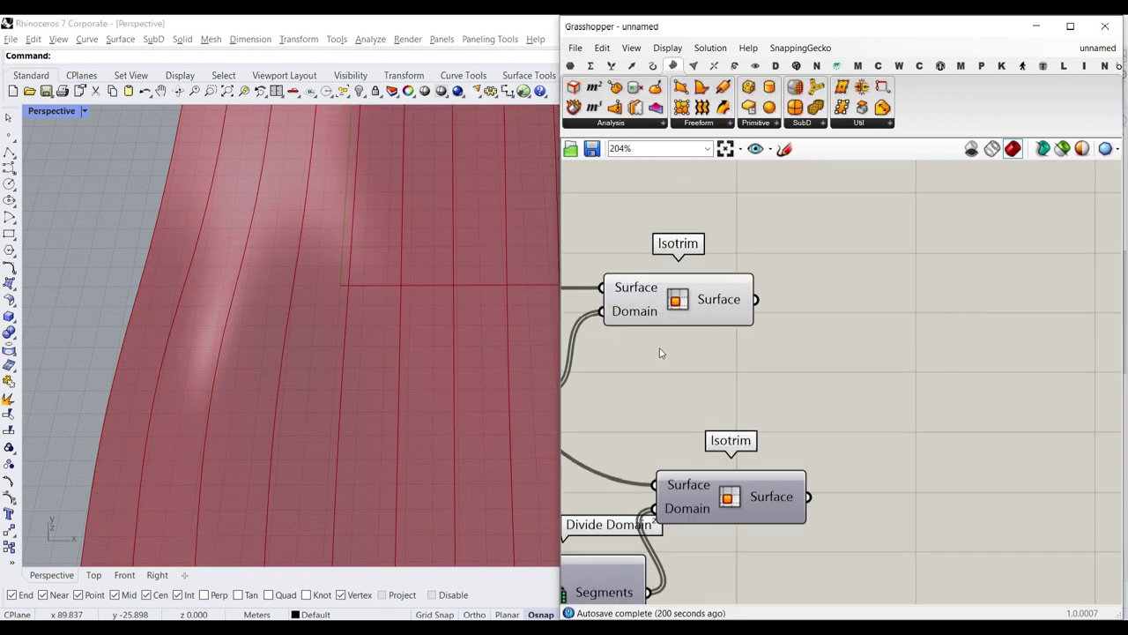
- Highlight the upper Isotrim's strips on the whole surface in the viewport, then clear the selection
click(693, 304)
scroll(285, 337, down, 3)
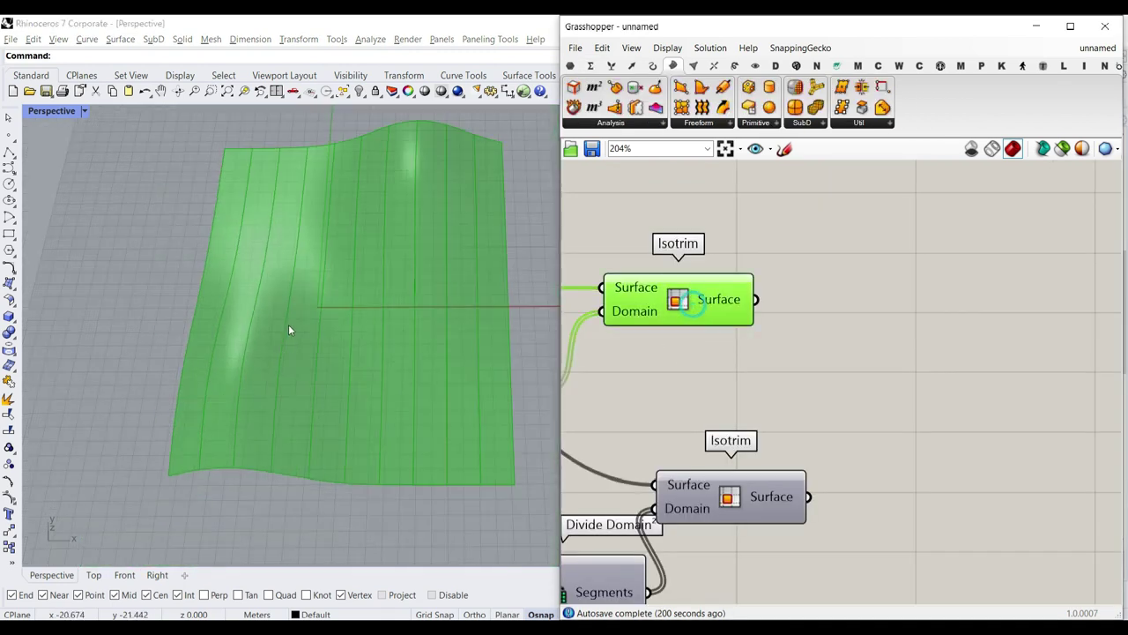
click(706, 352)
scroll(708, 348, up, 1)
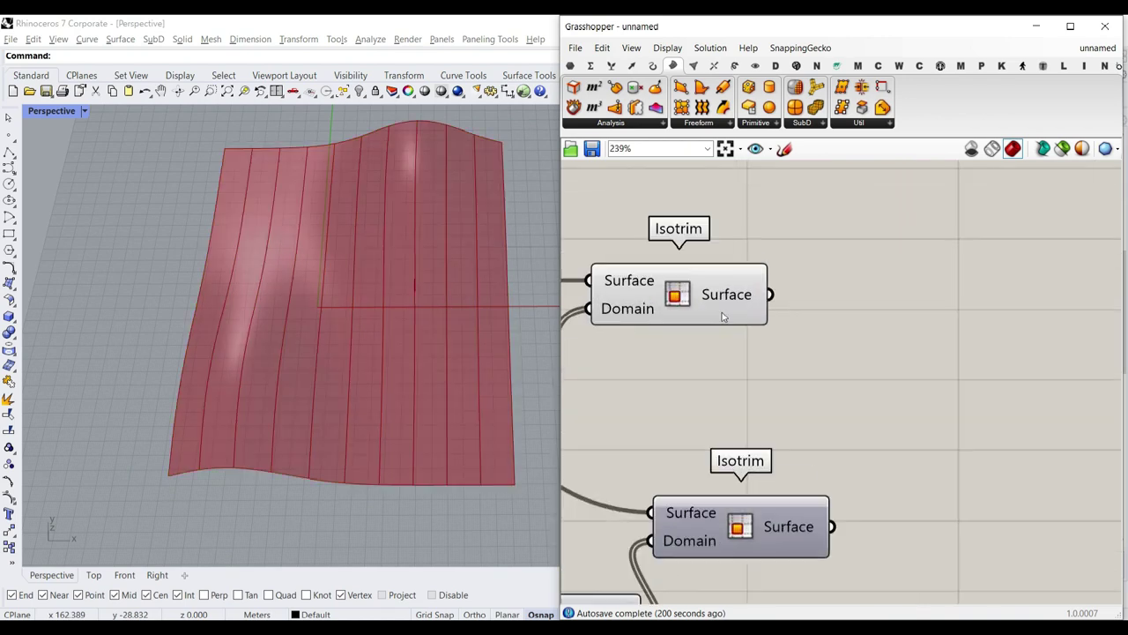
- Add an Iso Curve component and connect the upper Isotrim's Surface output to its Surface input
click(652, 65)
click(813, 123)
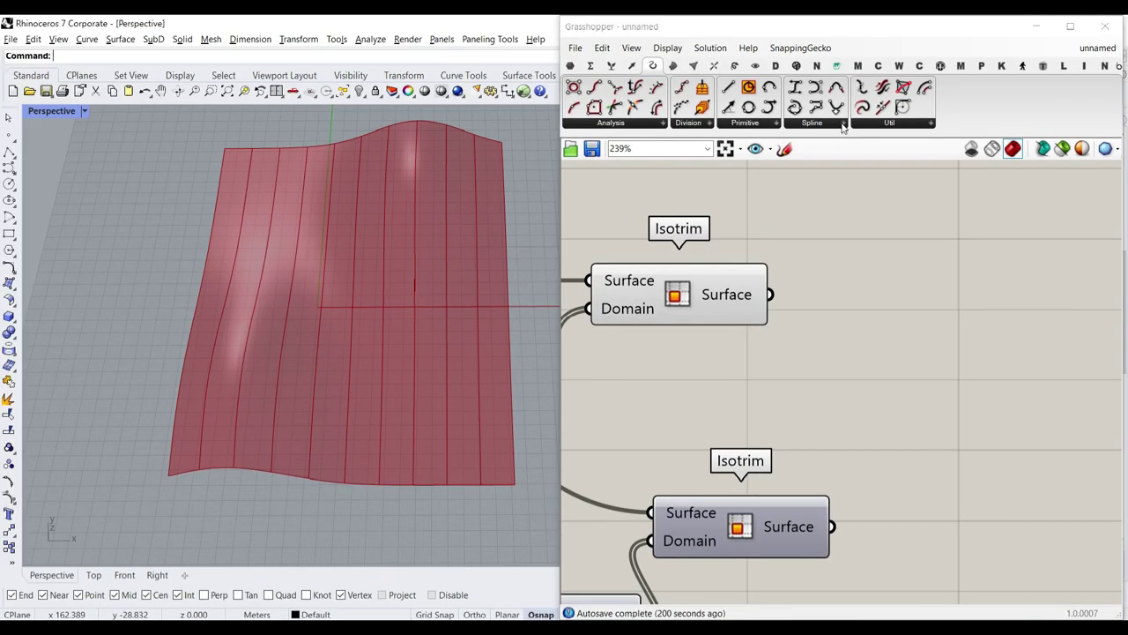
click(840, 124)
click(839, 251)
click(862, 319)
scroll(779, 315, up, 2)
drag(792, 323, 767, 287)
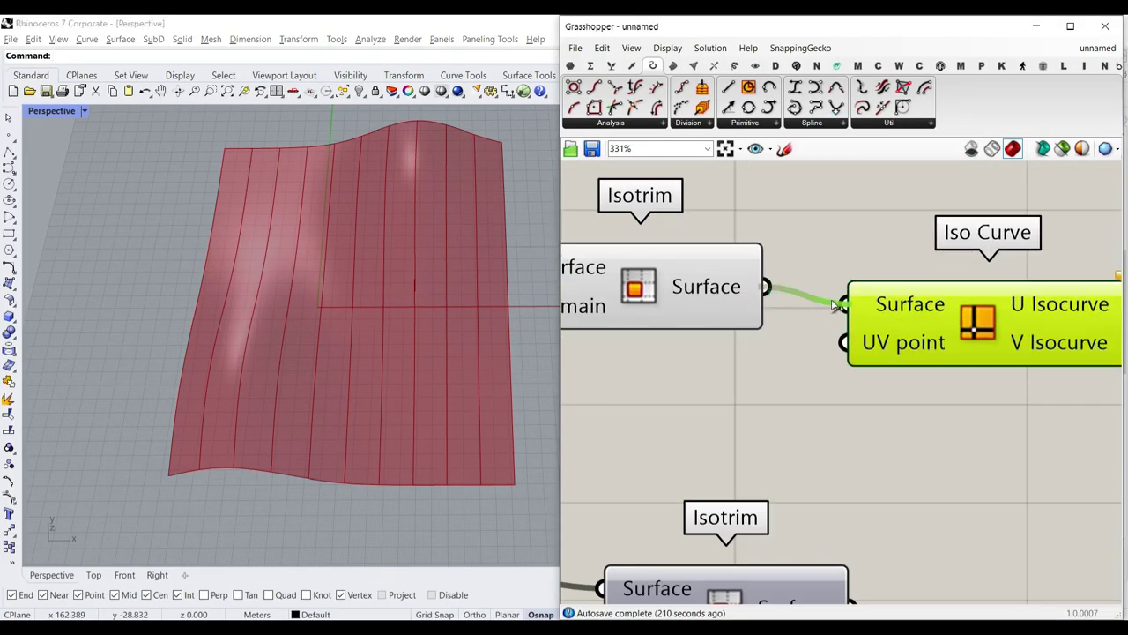
- Reparameterize the Iso Curve Surface input and align the component with the upper Isotrim's output
right_drag(906, 321, 910, 305)
right_click(908, 293)
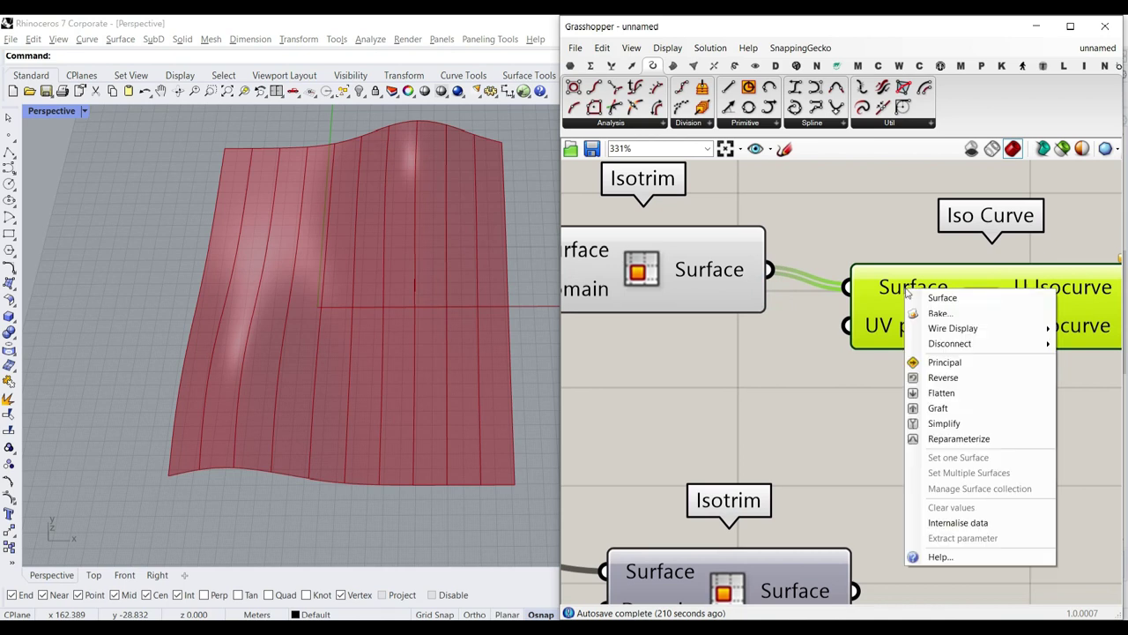
click(930, 438)
right_drag(942, 398, 872, 432)
drag(808, 359, 838, 344)
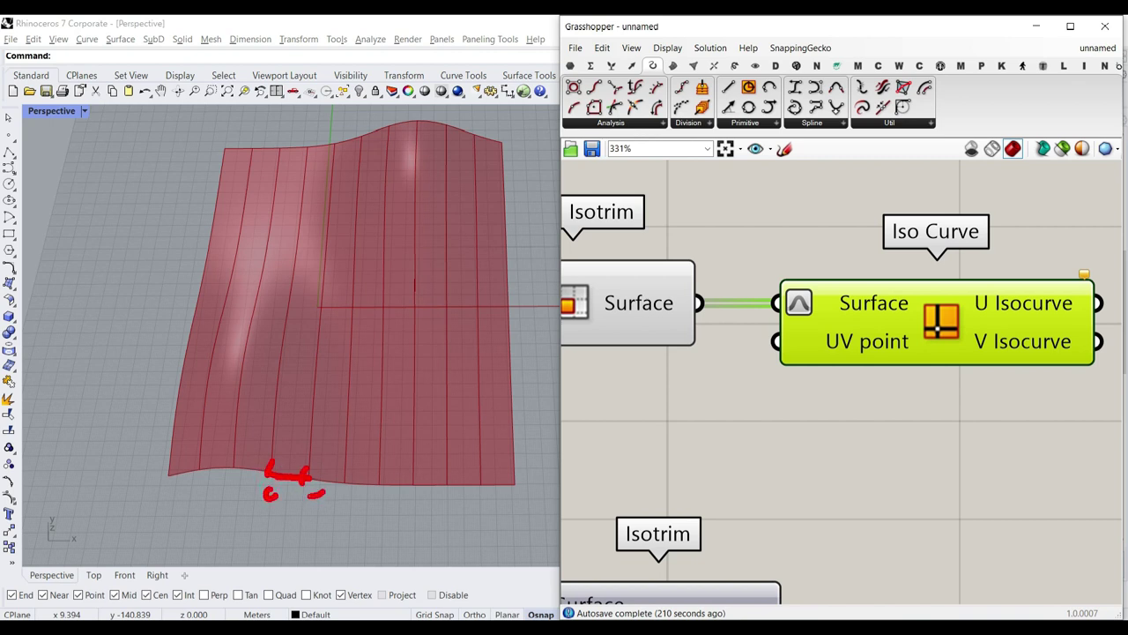
drag(280, 342, 302, 345)
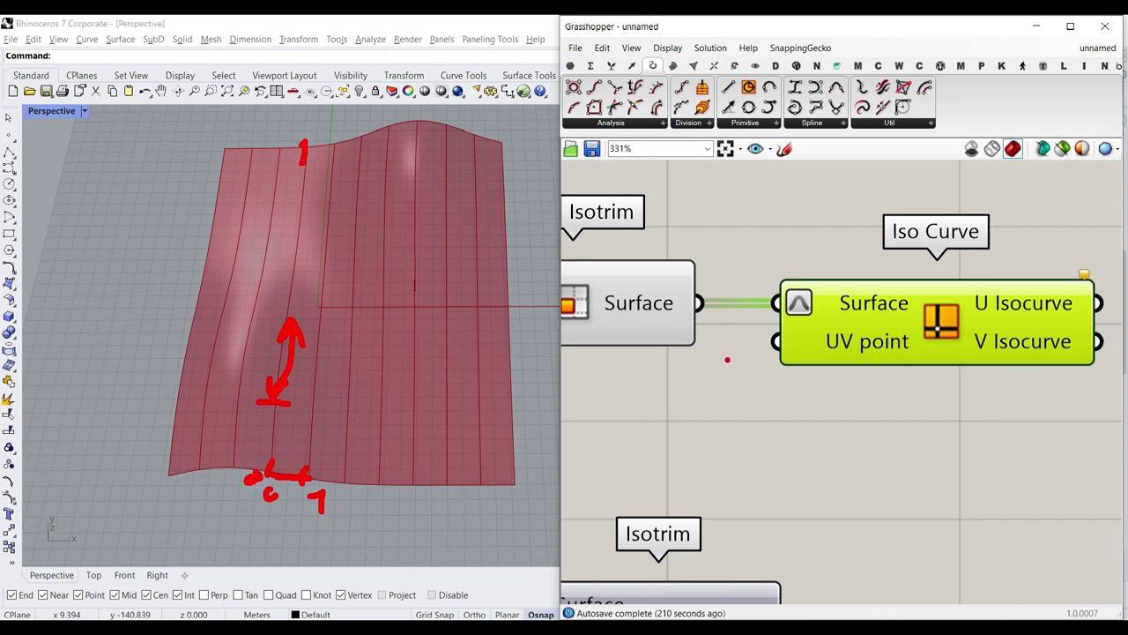
key(Escape)
- Store one point (0.5, 0, 0) in the Iso Curve UV point input and inspect the isocurves on the strips
right_drag(912, 379, 843, 370)
scroll(844, 371, down, 1)
drag(867, 333, 939, 332)
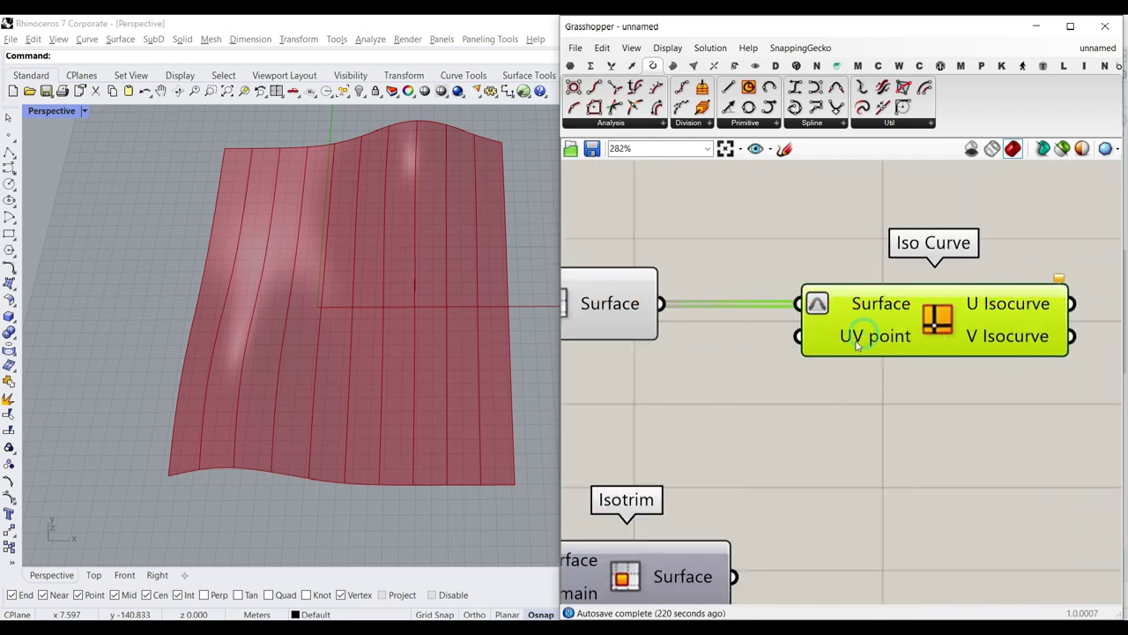
right_click(860, 342)
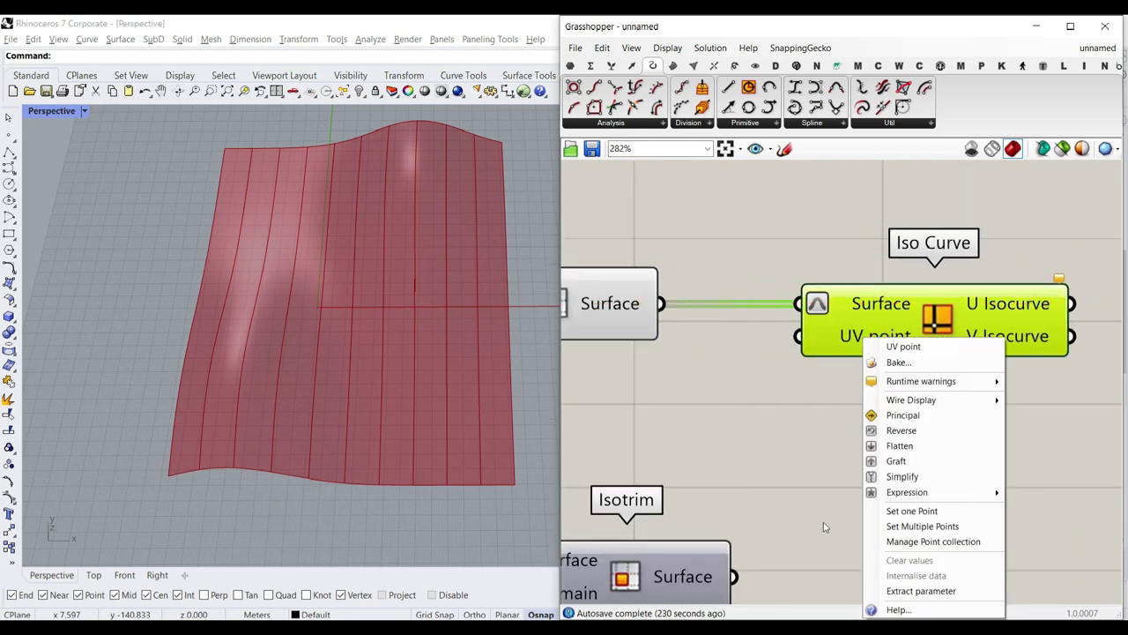
click(928, 542)
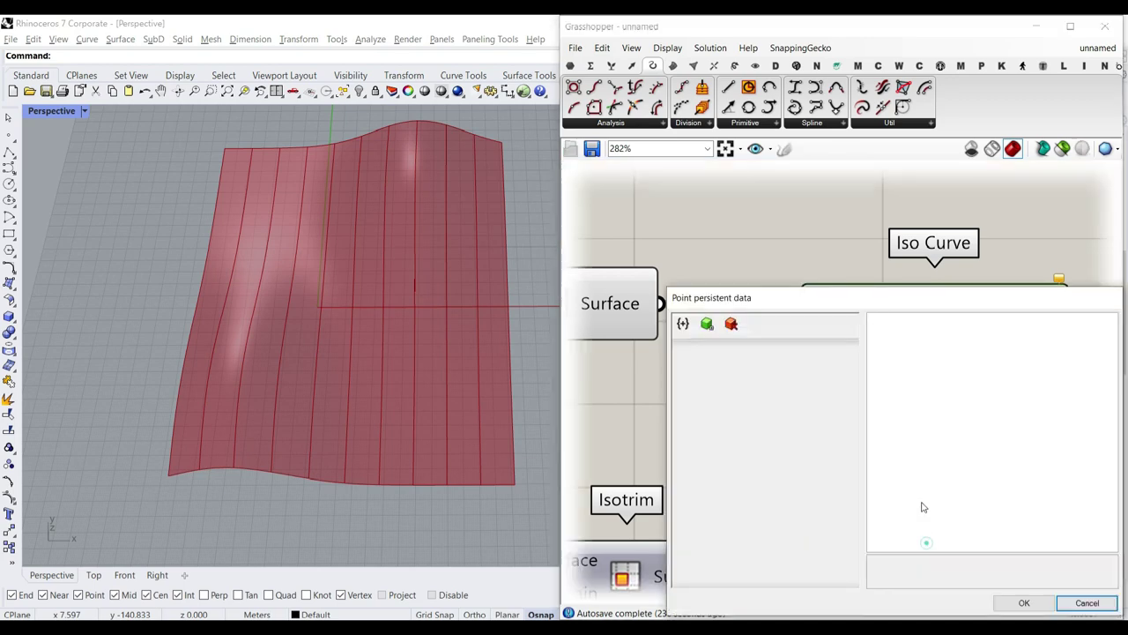
click(707, 324)
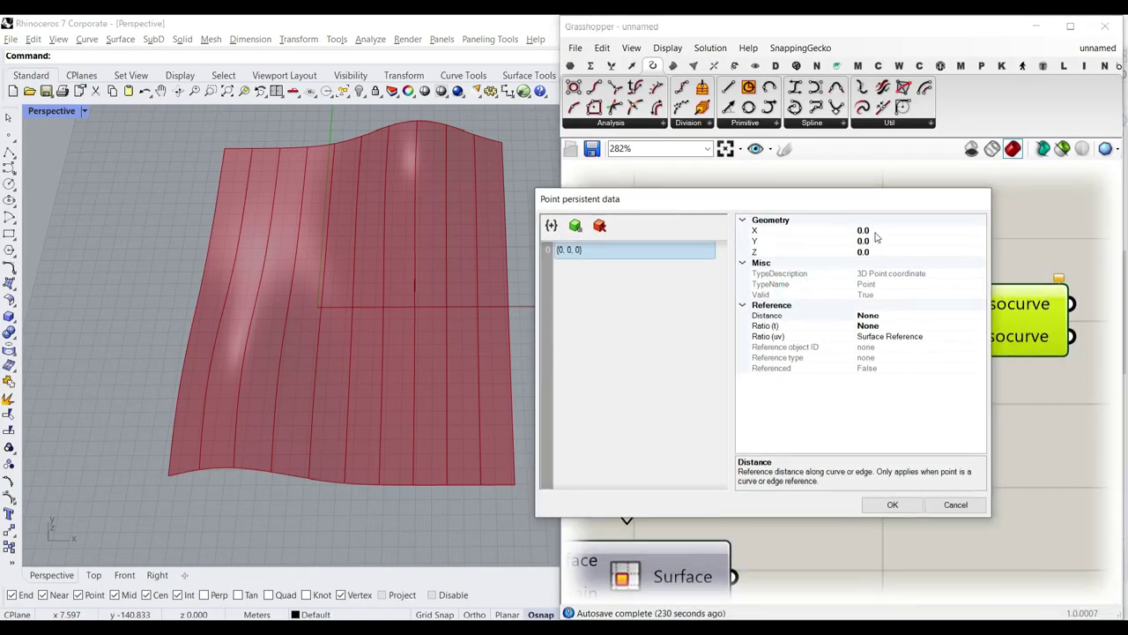
click(870, 229)
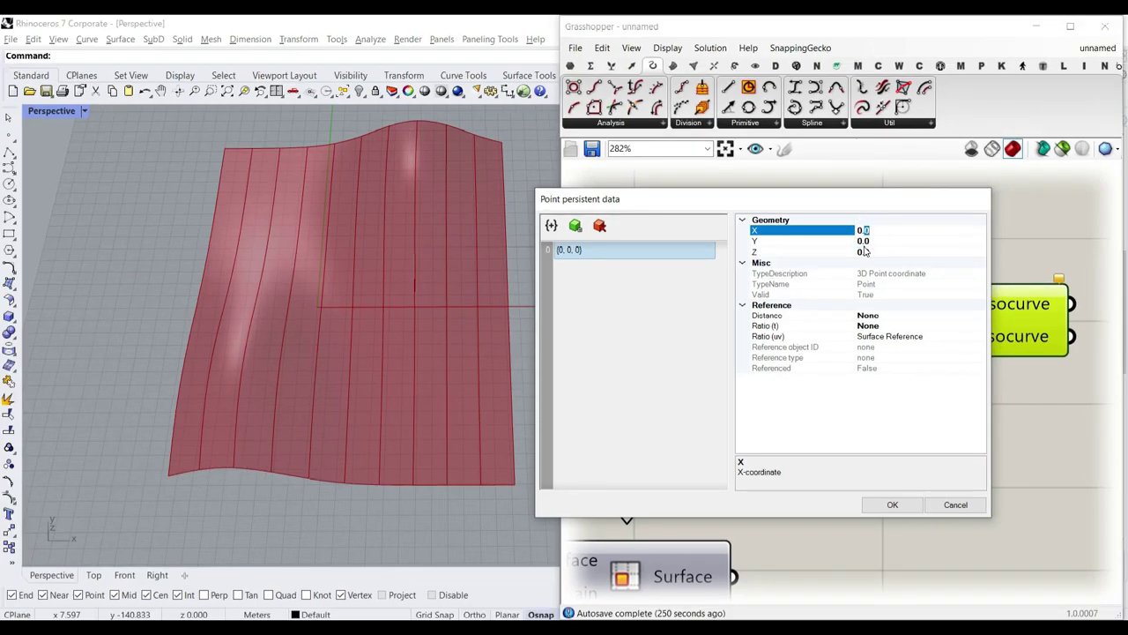
click(892, 504)
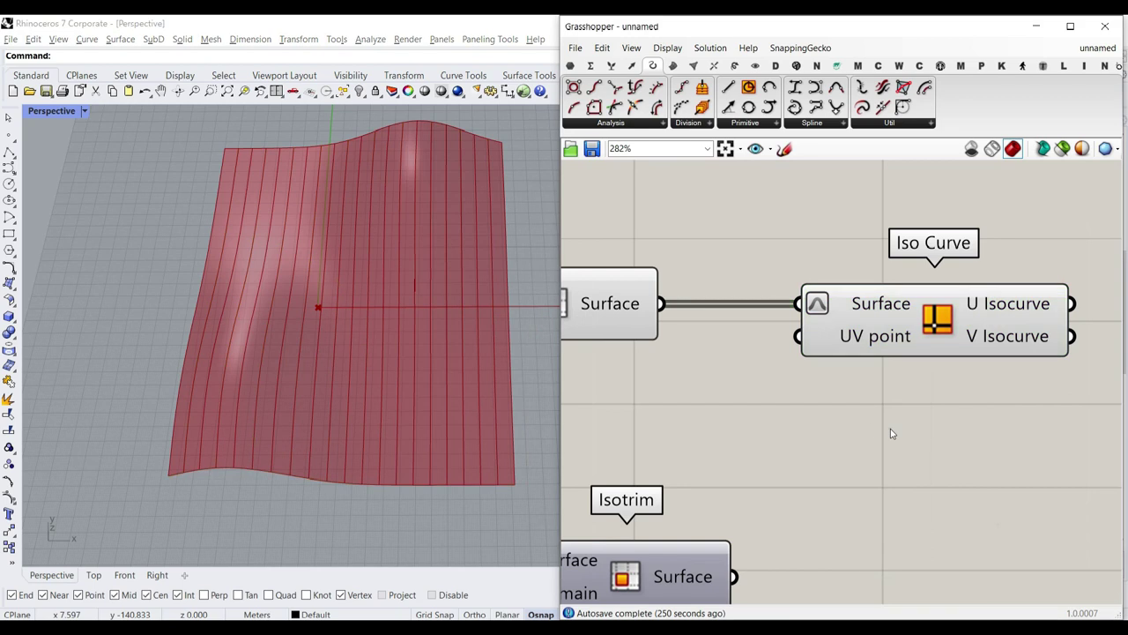
click(898, 306)
scroll(328, 374, up, 6)
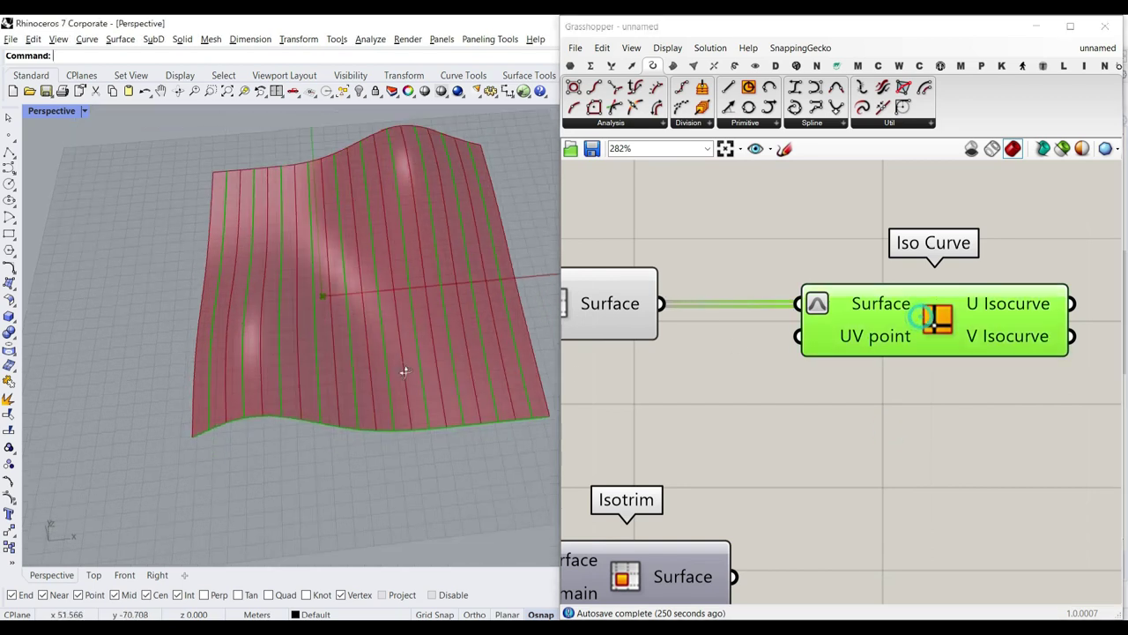
- Set the stored UV point's X coordinate to 0, edit its Y coordinate and apply the point collection
right_click(852, 336)
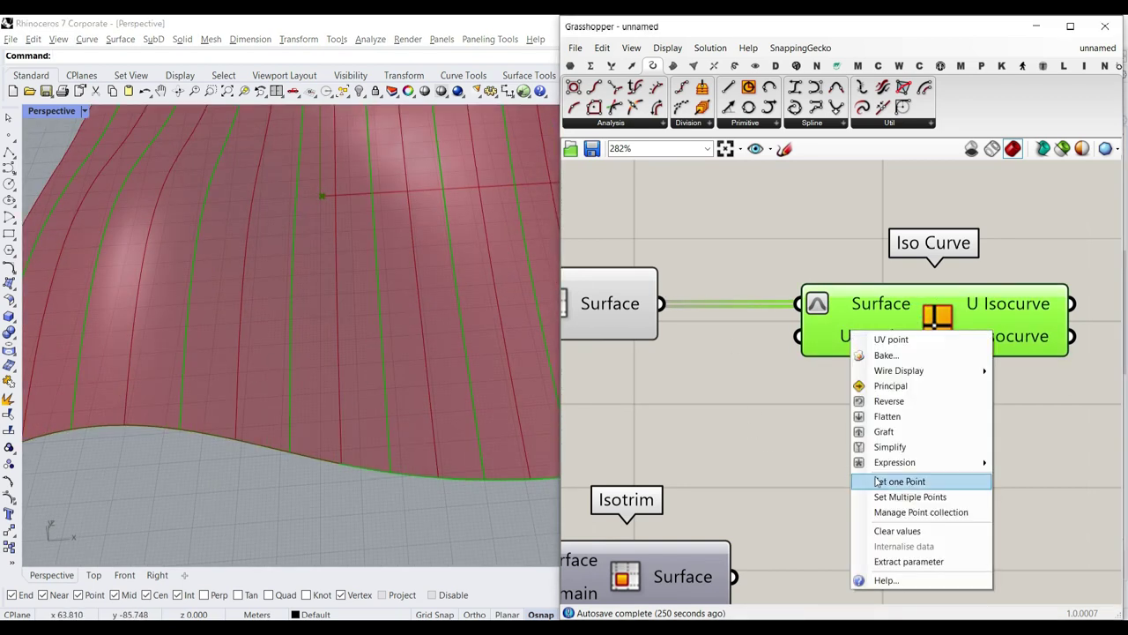
click(888, 513)
click(737, 368)
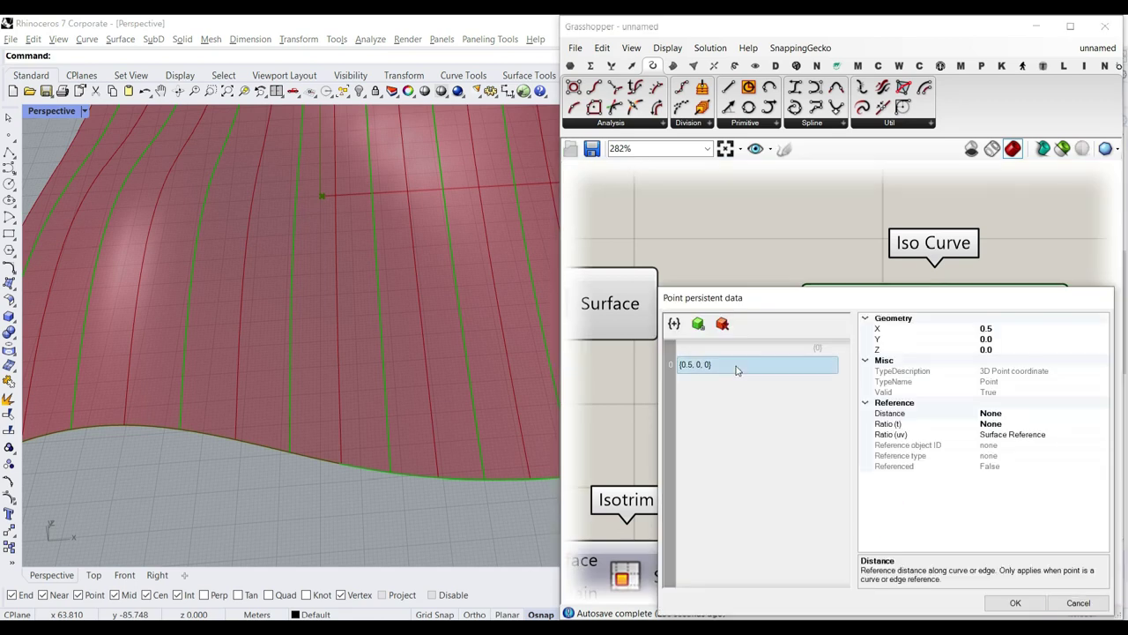
click(985, 328)
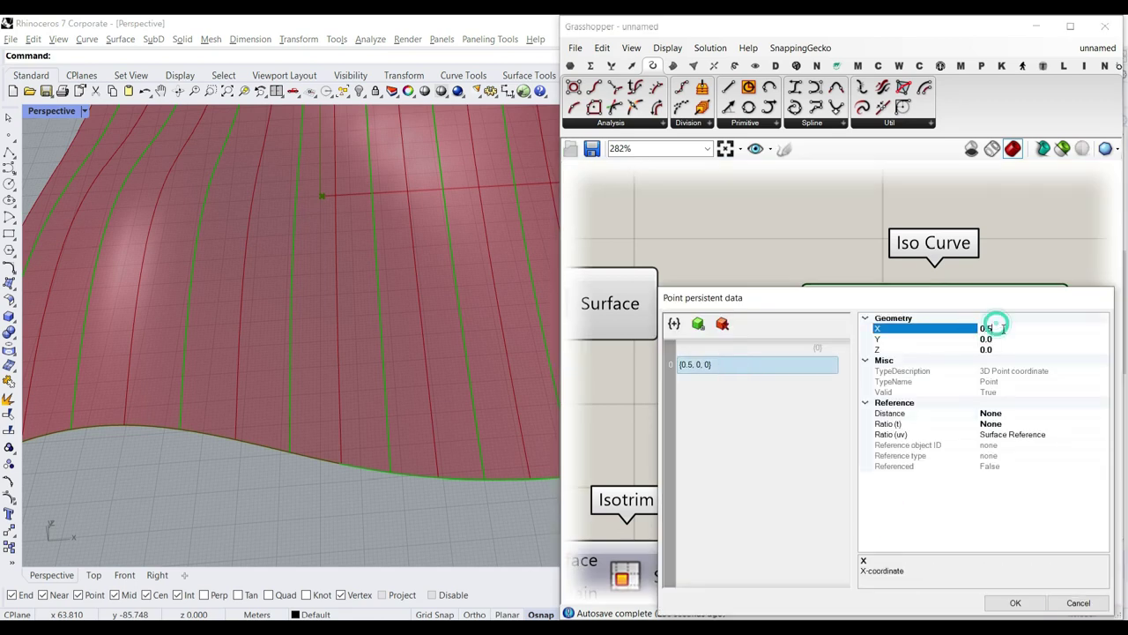
text(0)
click(992, 340)
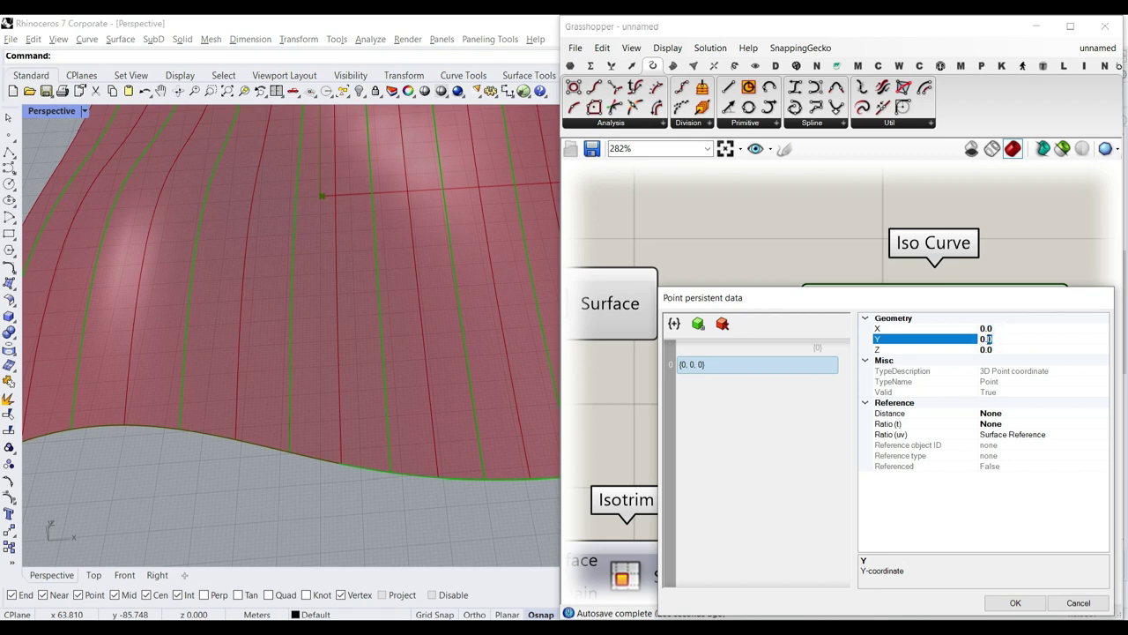
click(1014, 603)
- Move Iso Curve higher, add a Construct Point component above the upper Isotrim, and connect its Point output to the UV point input
scroll(832, 438, down, 3)
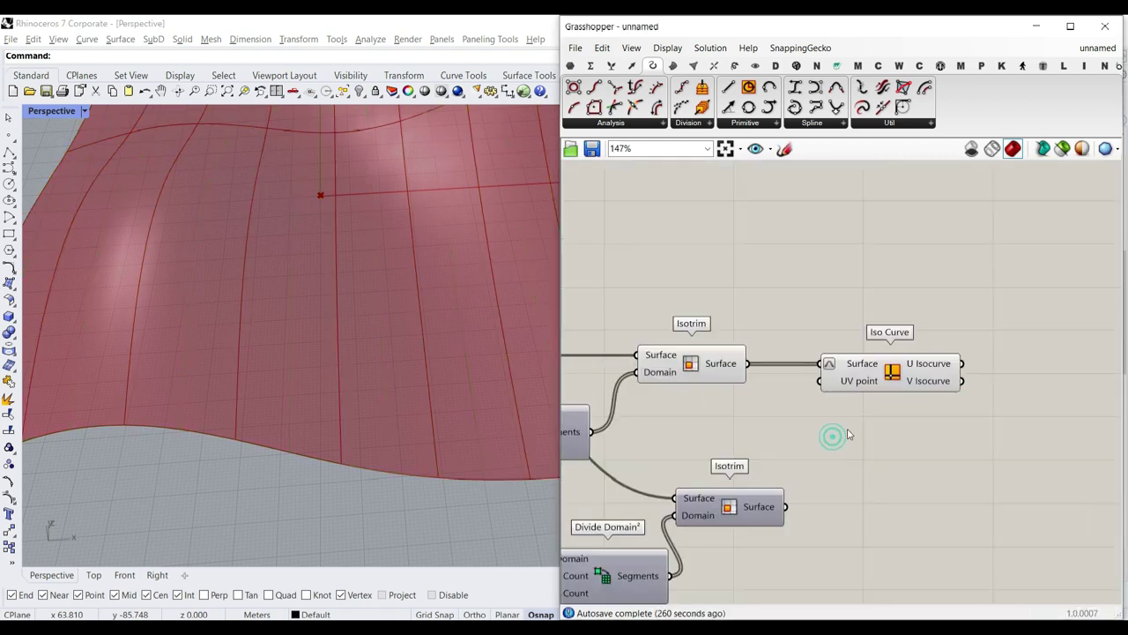
right_drag(842, 362, 909, 397)
drag(909, 393, 889, 331)
click(793, 256)
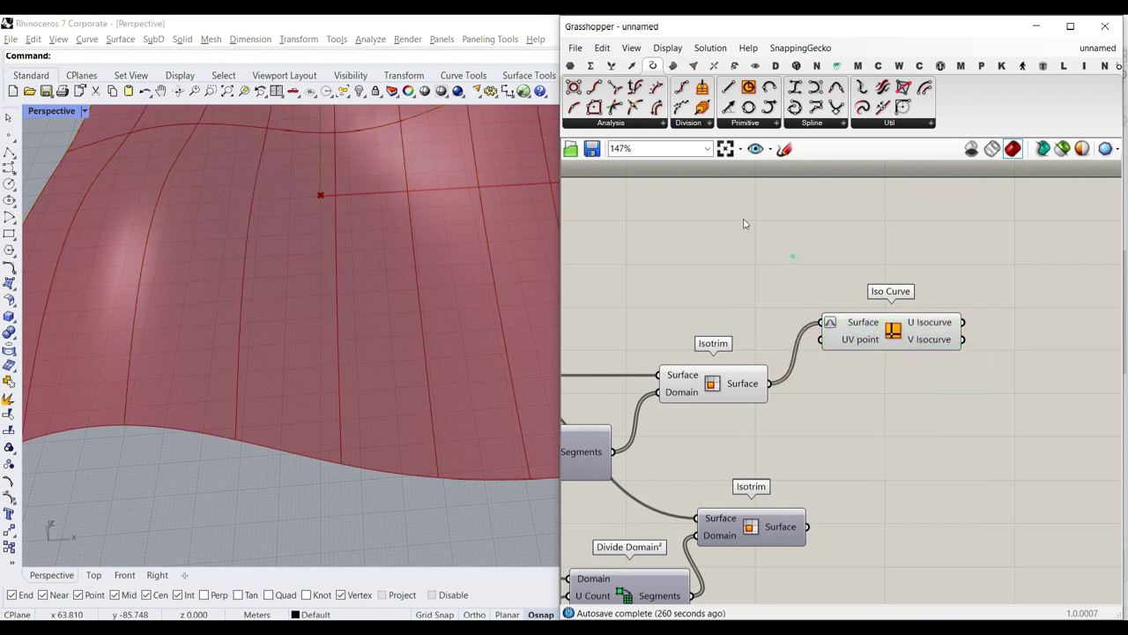
click(632, 67)
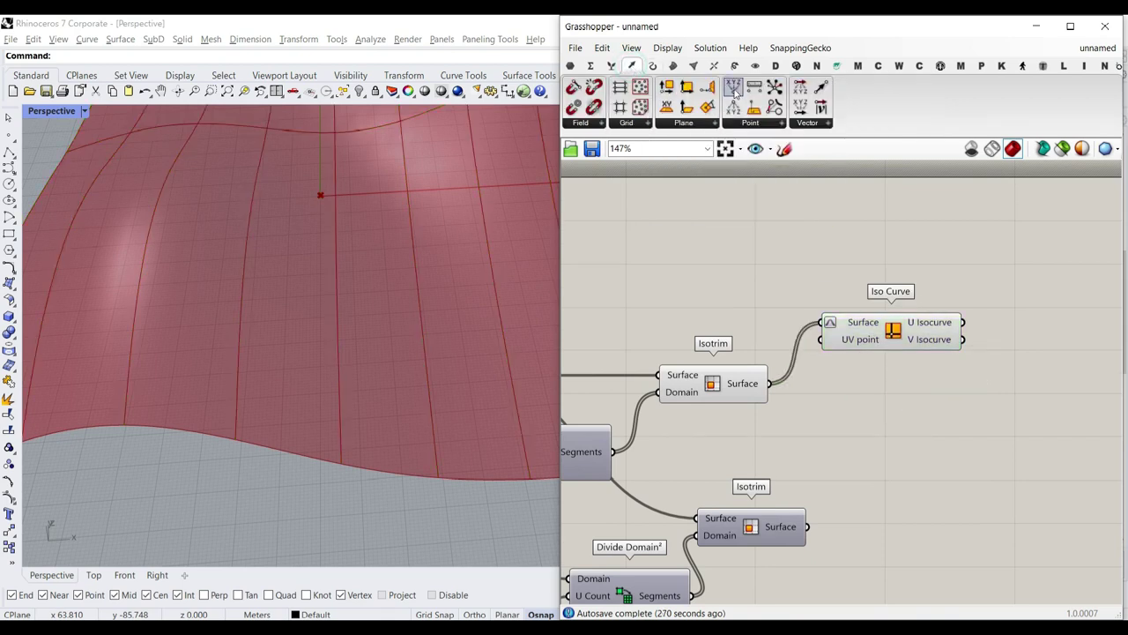
click(722, 278)
right_drag(722, 279, 786, 302)
scroll(790, 305, up, 2)
drag(861, 293, 922, 385)
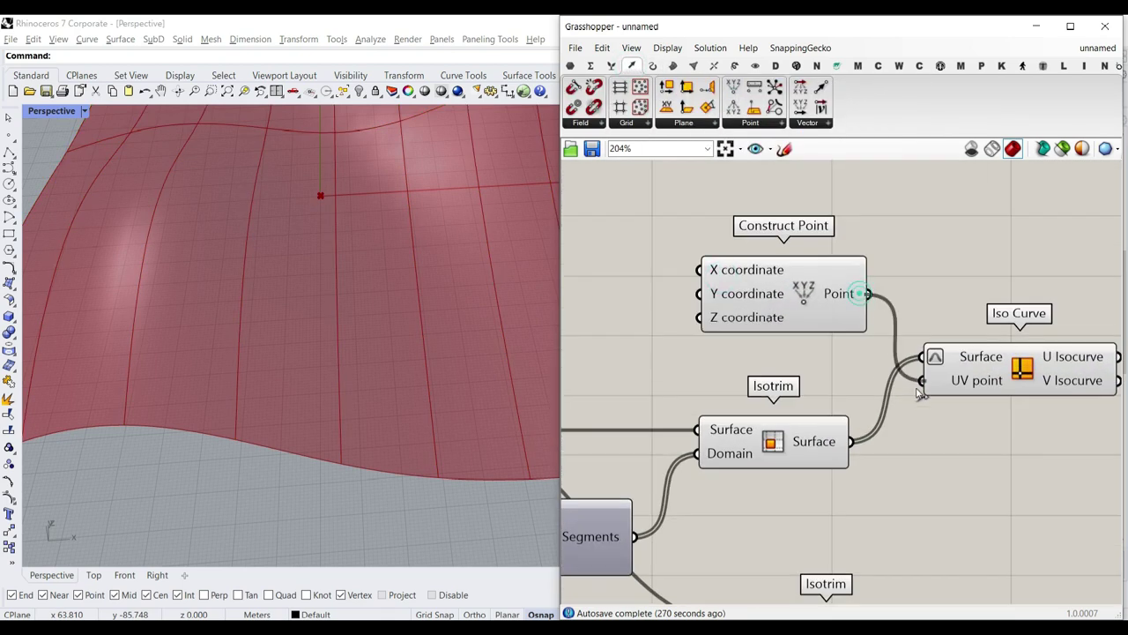
- Rename the Construct Point inputs: X coordinate as U, Y coordinate as V, and Z coordinate as a dash
right_drag(811, 312, 861, 329)
scroll(856, 291, up, 2)
right_click(789, 291)
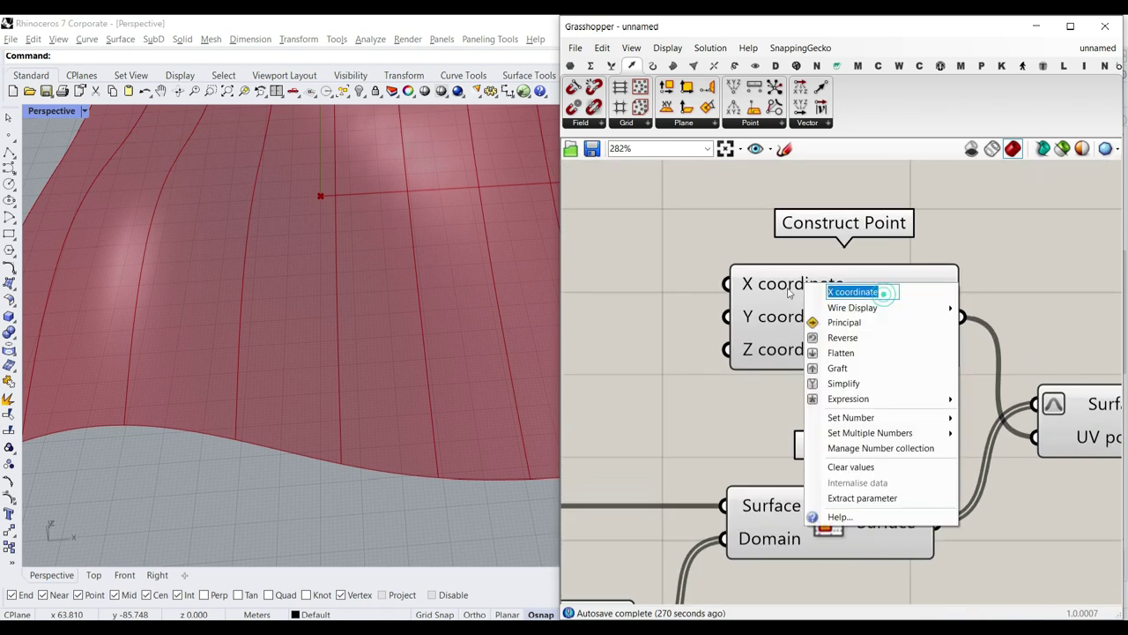
text(U)
right_click(766, 319)
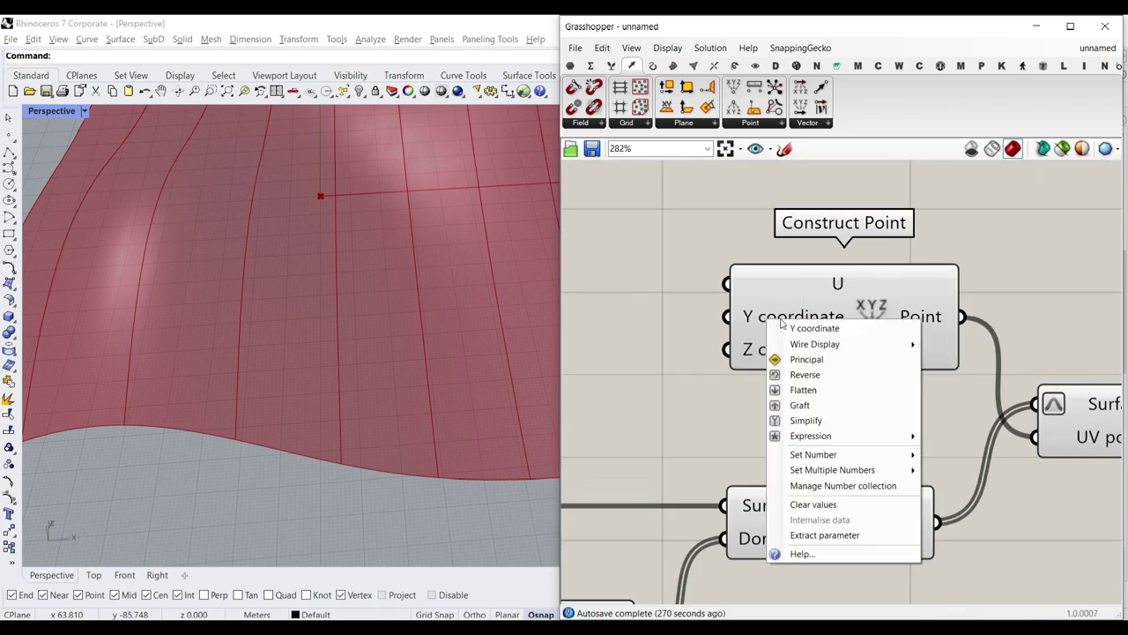
text(V)
click(718, 401)
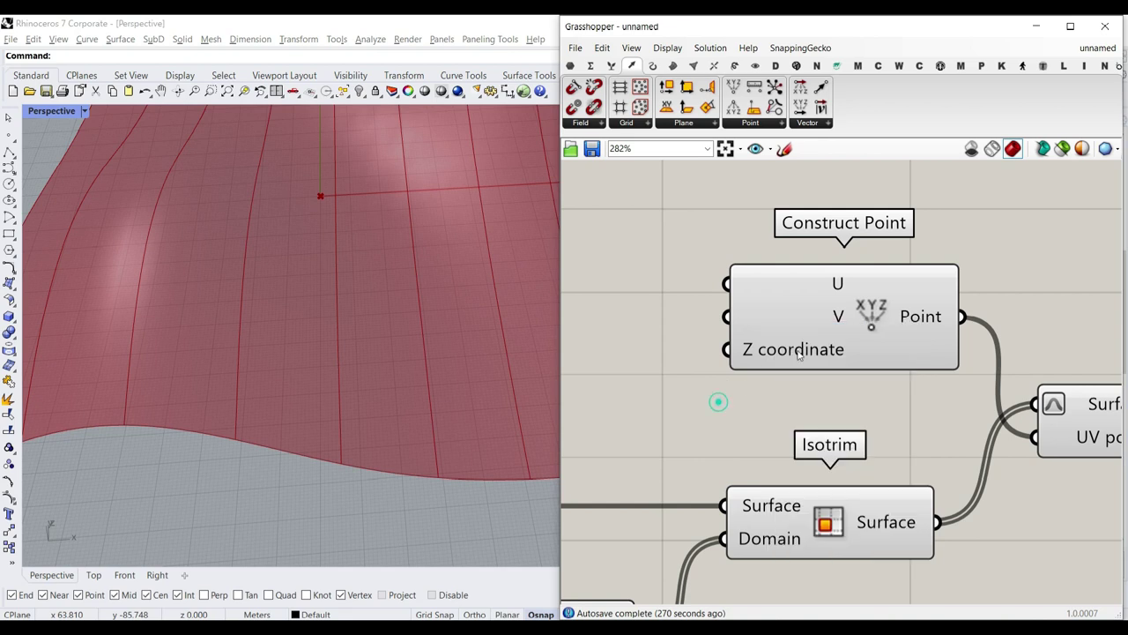
right_click(800, 348)
drag(894, 352, 764, 350)
text(-)
right_drag(664, 337, 741, 359)
double_click(697, 339)
text(//0)
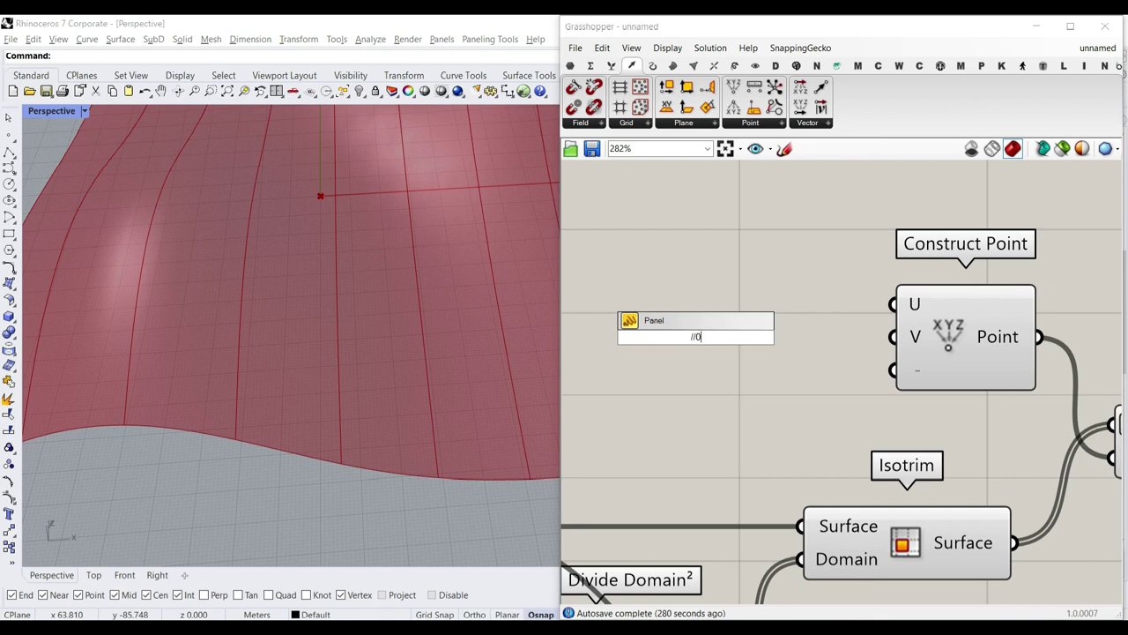
double_click(691, 357)
key(Escape)
double_click(687, 341)
text(0)
key(Return)
drag(859, 340, 888, 315)
mouse_move(728, 340)
mouse_down()
mouse_move(768, 337)
mouse_move(671, 338)
mouse_move(813, 337)
mouse_move(735, 339)
mouse_up()
mouse_move(851, 337)
mouse_down()
mouse_move(880, 338)
mouse_move(800, 336)
mouse_move(837, 335)
mouse_up()
drag(839, 334, 892, 337)
mouse_move(695, 335)
mouse_down()
mouse_move(704, 335)
mouse_move(624, 337)
mouse_move(738, 337)
mouse_move(700, 335)
mouse_up()
ctrl+drag(890, 340, 809, 335)
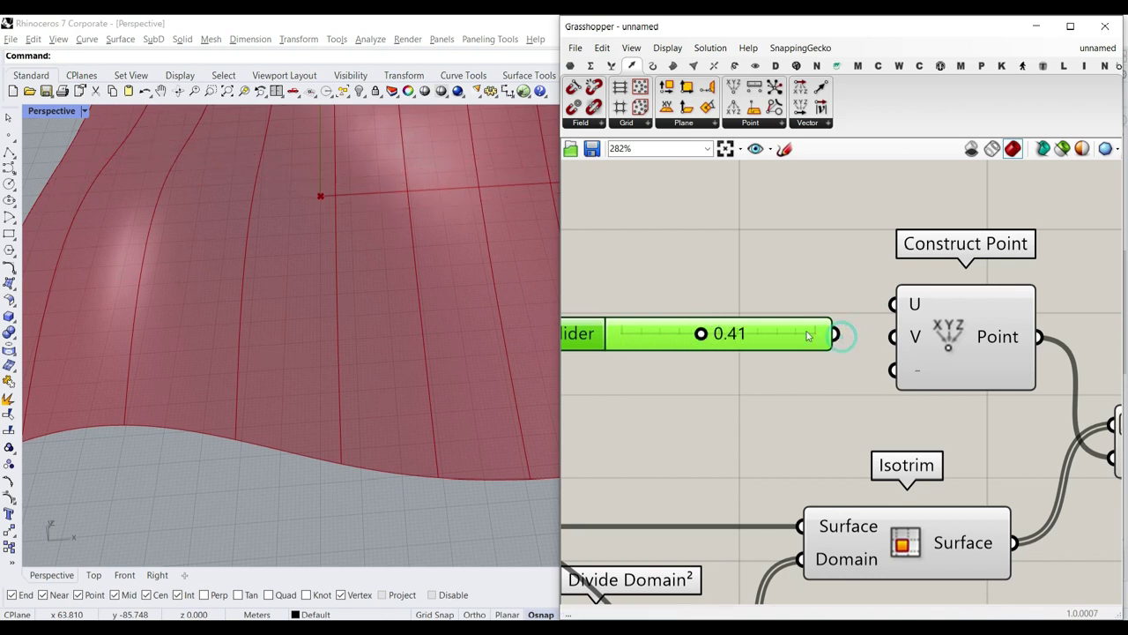
key(Delete)
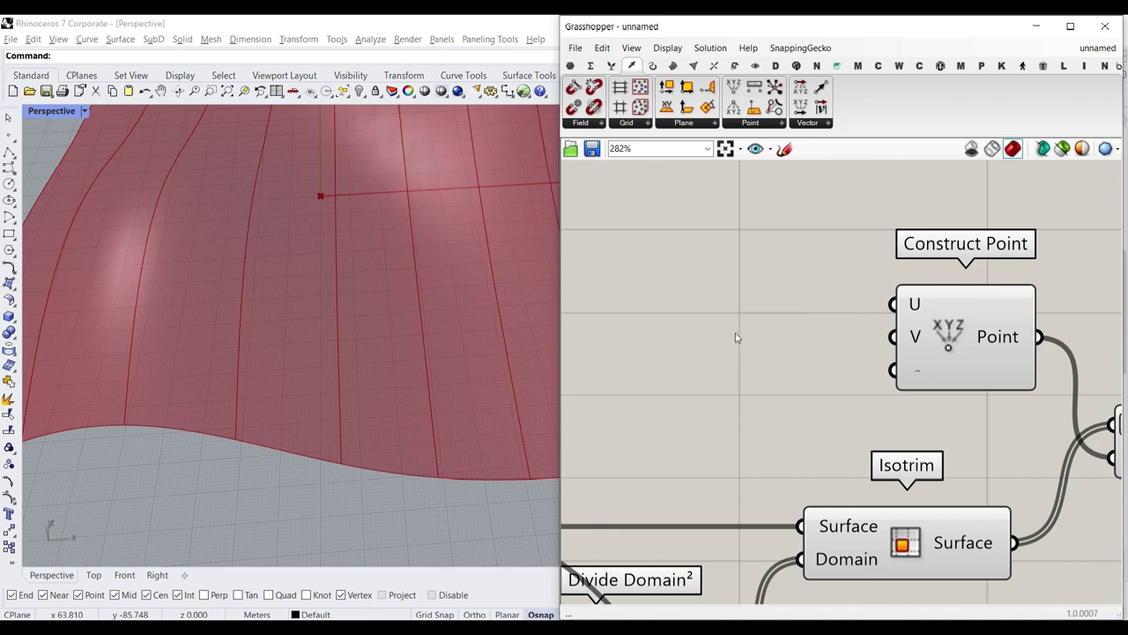
- Add a Panel containing 0.5 and connect it to the Construct Point's U input
double_click(737, 338)
text(//0.5)
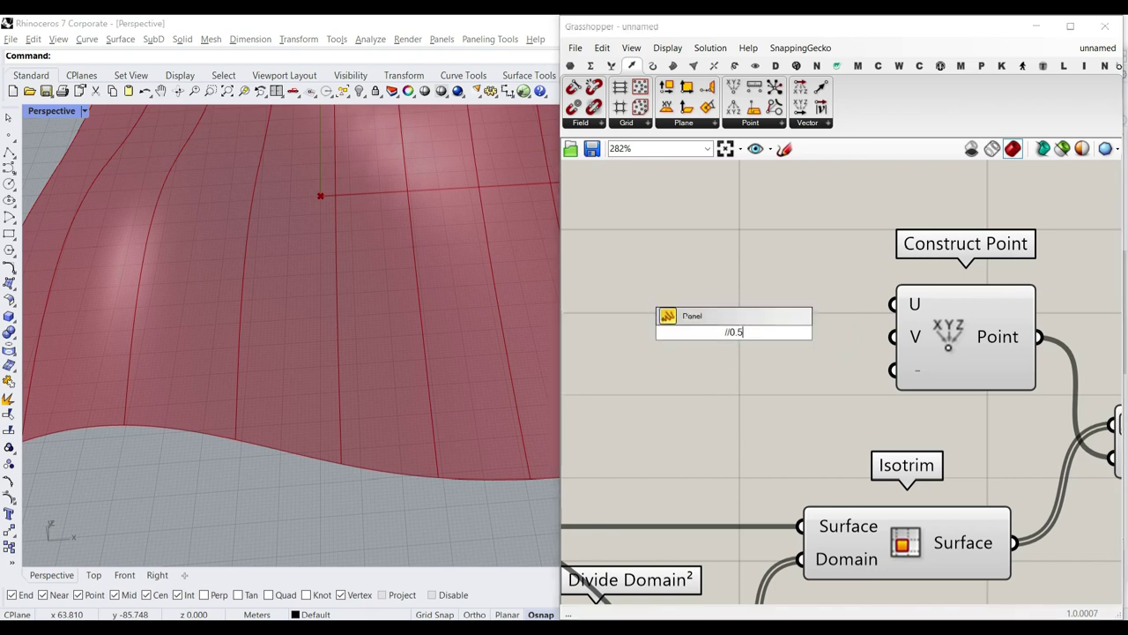
key(Return)
drag(773, 333, 893, 305)
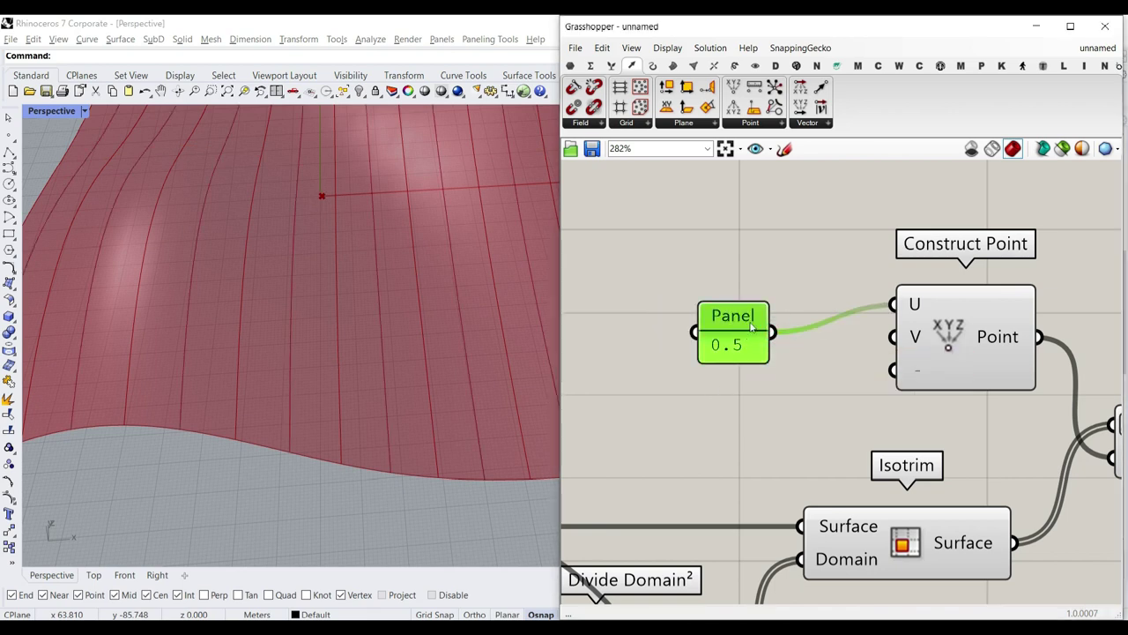
- Duplicate the Panel, Construct Point and Iso Curve group below the lower Isotrim
scroll(745, 327, down, 5)
click(877, 352)
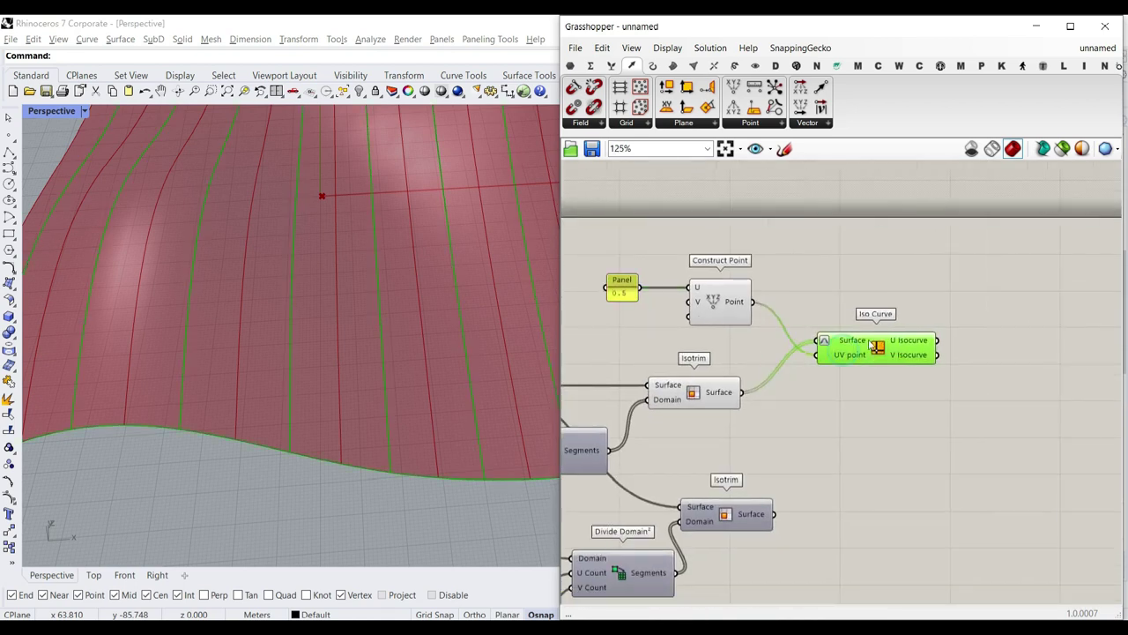
shift+drag(771, 254, 616, 309)
scroll(766, 252, down, 3)
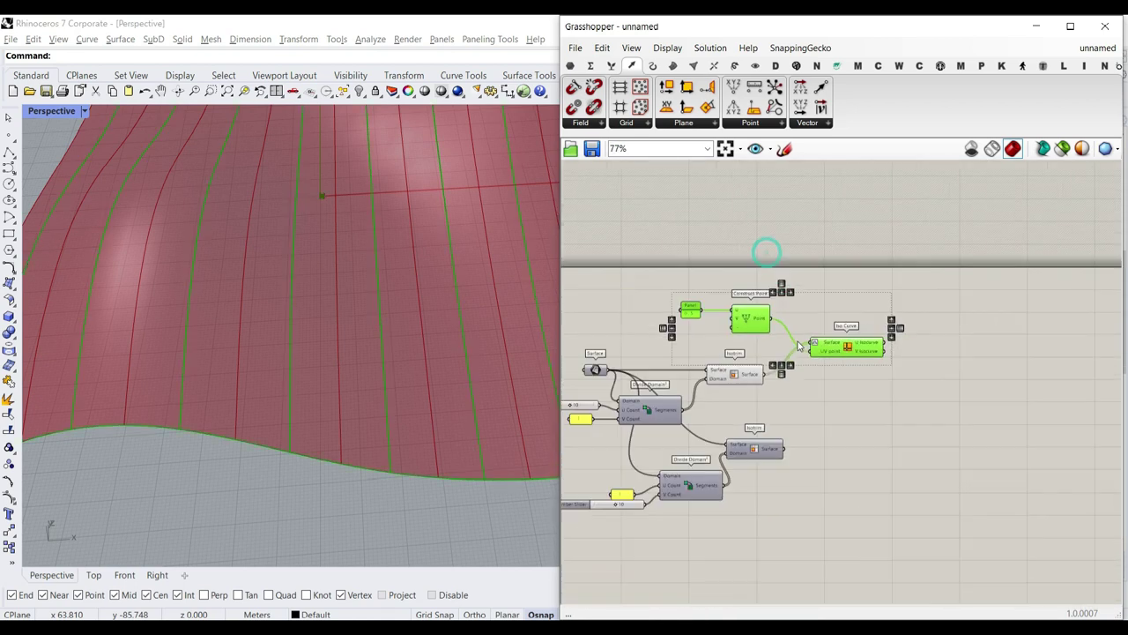
drag(730, 277, 739, 496)
- Connect the lower Isotrim's Surface output to the copied Iso Curve's Surface input
scroll(836, 491, up, 3)
click(781, 314)
scroll(781, 315, up, 5)
drag(707, 307, 802, 439)
scroll(807, 386, down, 6)
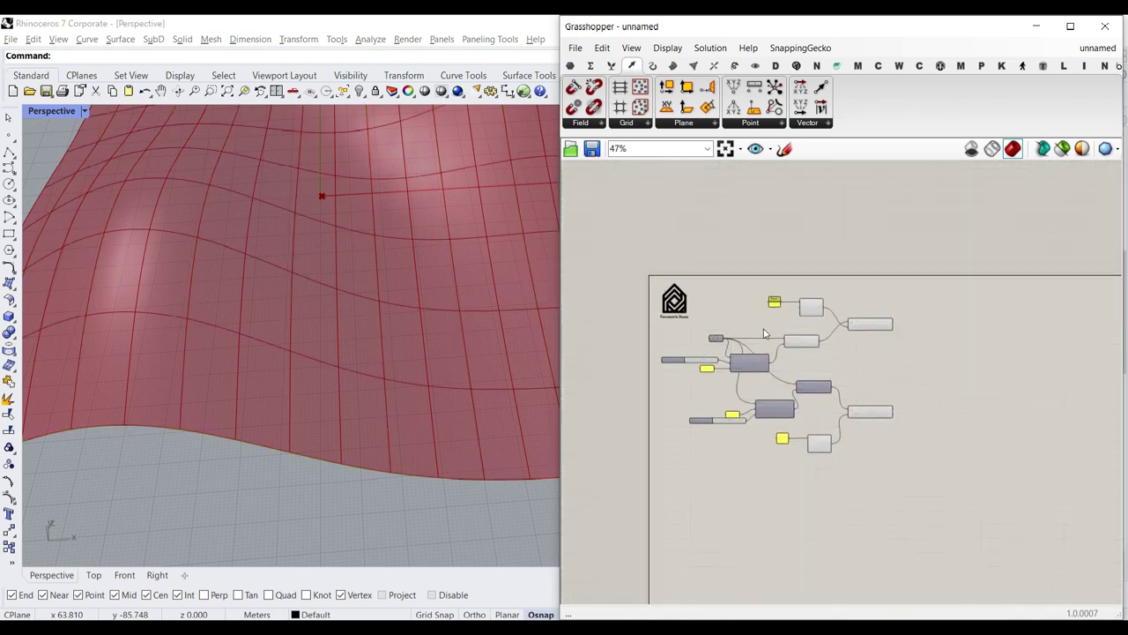
- Turn off the upper Isotrim's preview and inspect the isocurves running in both directions
scroll(798, 352, up, 3)
right_click(791, 331)
click(808, 356)
scroll(493, 378, down, 6)
right_drag(481, 379, 339, 366)
scroll(353, 377, up, 6)
right_drag(666, 377, 804, 374)
right_drag(339, 320, 401, 362)
drag(1042, 251, 995, 470)
right_drag(428, 370, 493, 375)
right_drag(1038, 388, 826, 389)
click(941, 380)
- Add a Multiple Curves intersection component beside the two Iso Curve components
scroll(939, 402, up, 3)
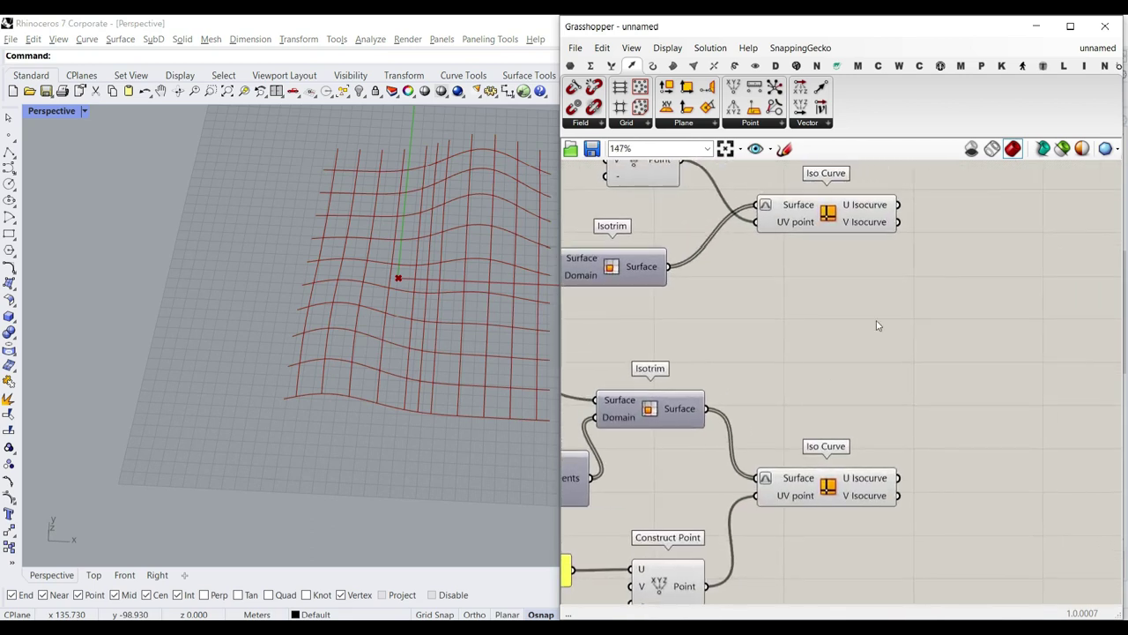
right_drag(876, 320, 861, 386)
click(717, 64)
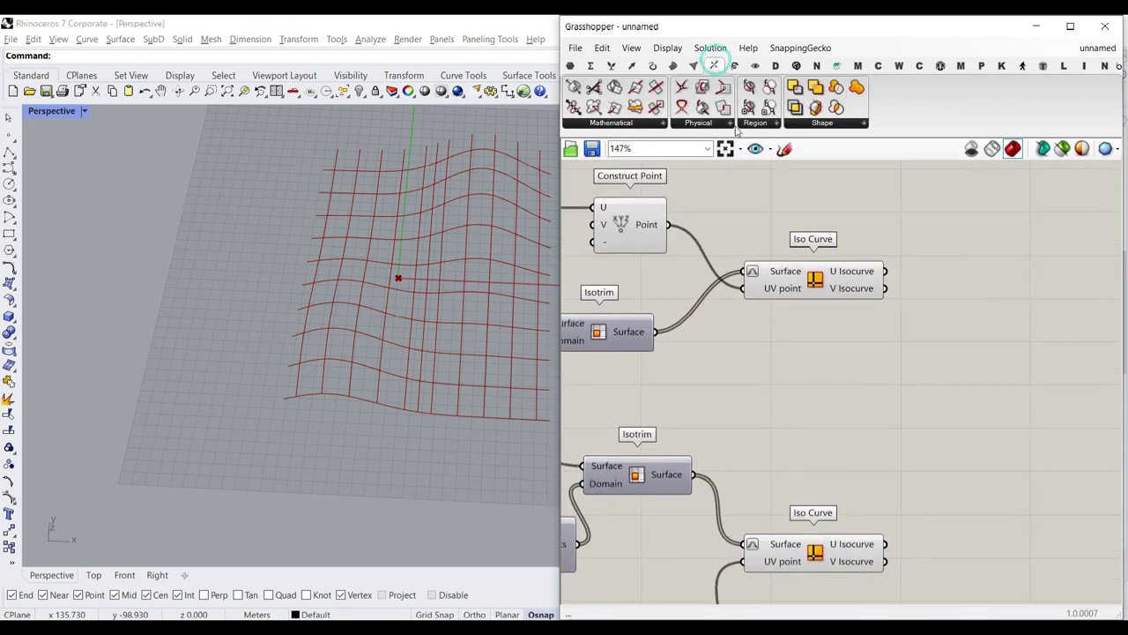
click(711, 125)
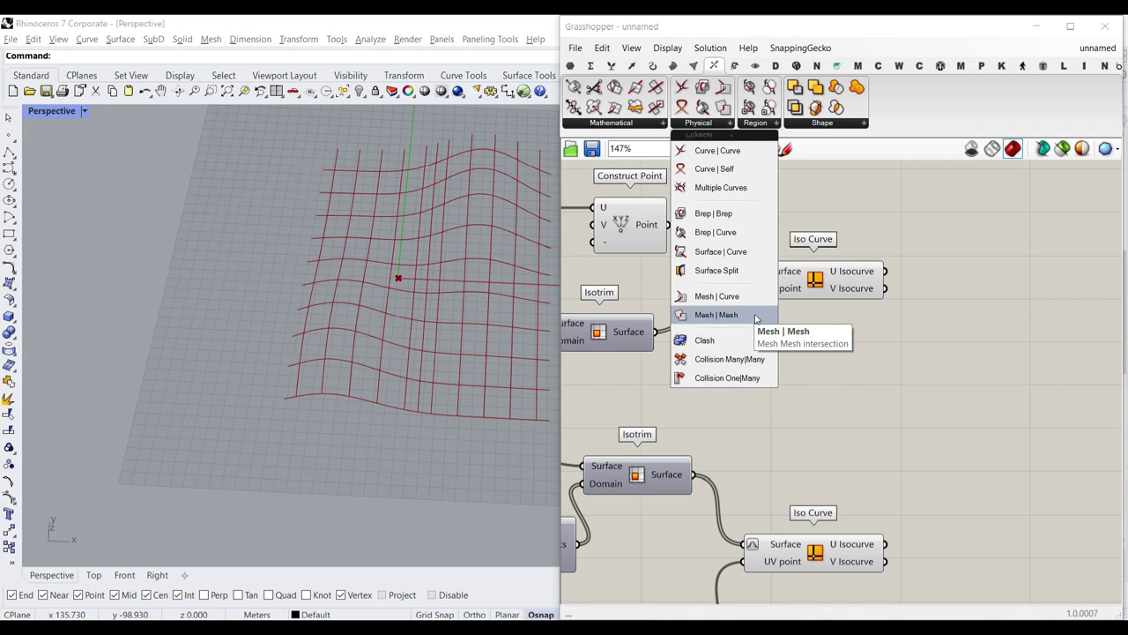
click(721, 187)
click(1014, 430)
scroll(940, 398, up, 2)
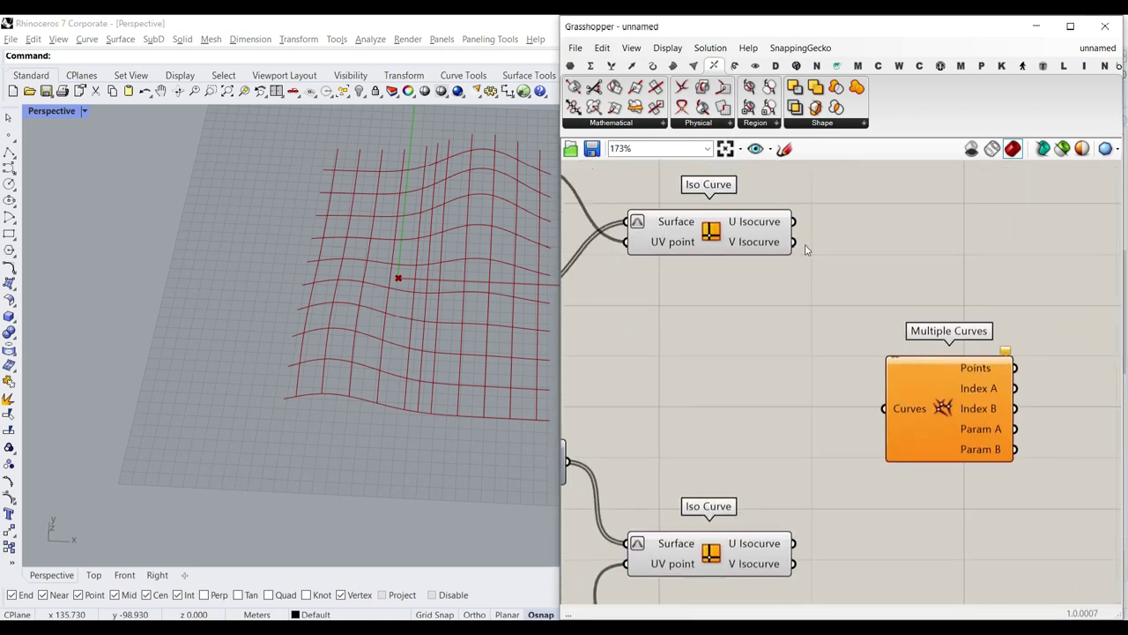
- Add a Curve parameter fed by the upper Iso Curve's V Isocurve output and turn off that Iso Curve's preview
click(569, 65)
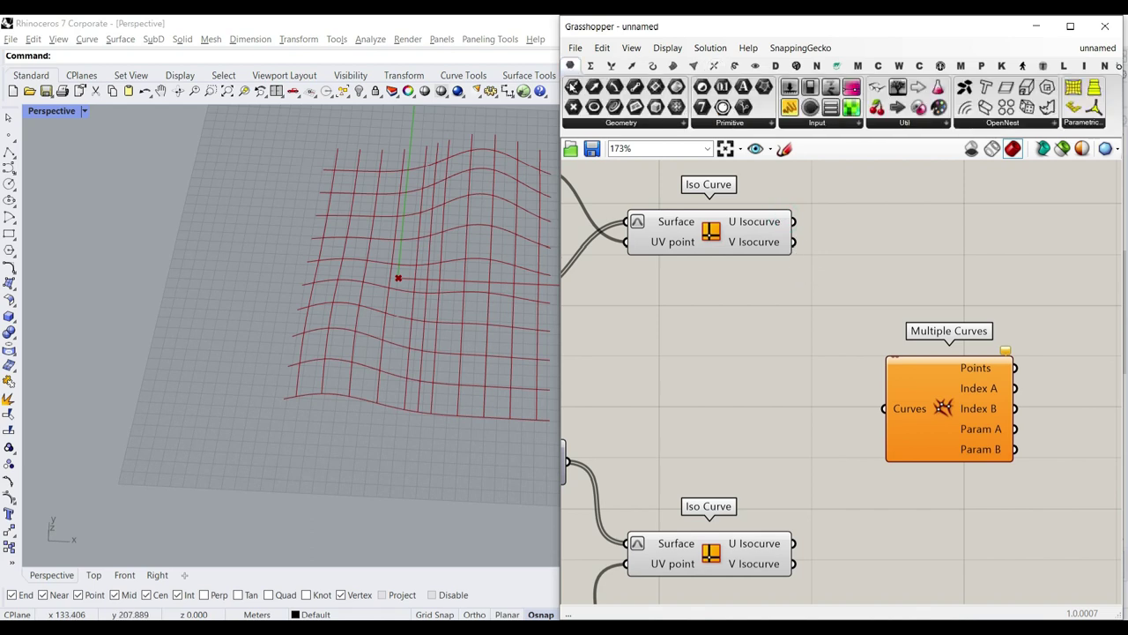
drag(615, 107, 841, 266)
right_click(711, 221)
click(725, 250)
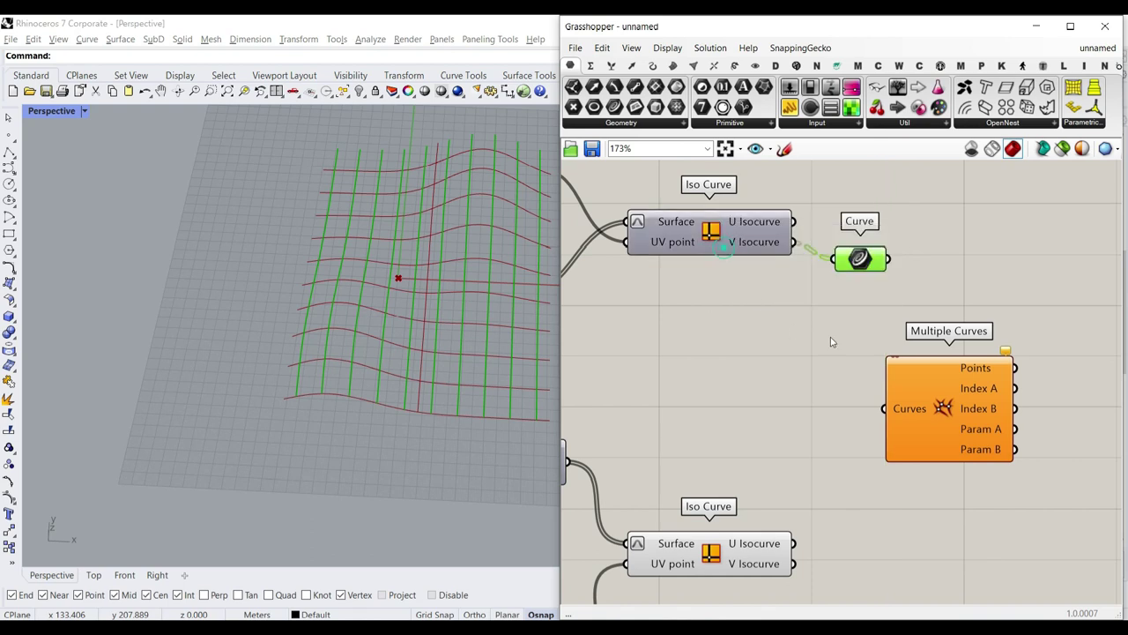
right_drag(830, 337, 754, 319)
drag(826, 396, 889, 375)
- Duplicate the Curve parameter, feed it from the lower Iso Curve's U Isocurve output, and hide that Iso Curve's preview
alt+drag(787, 245, 717, 524)
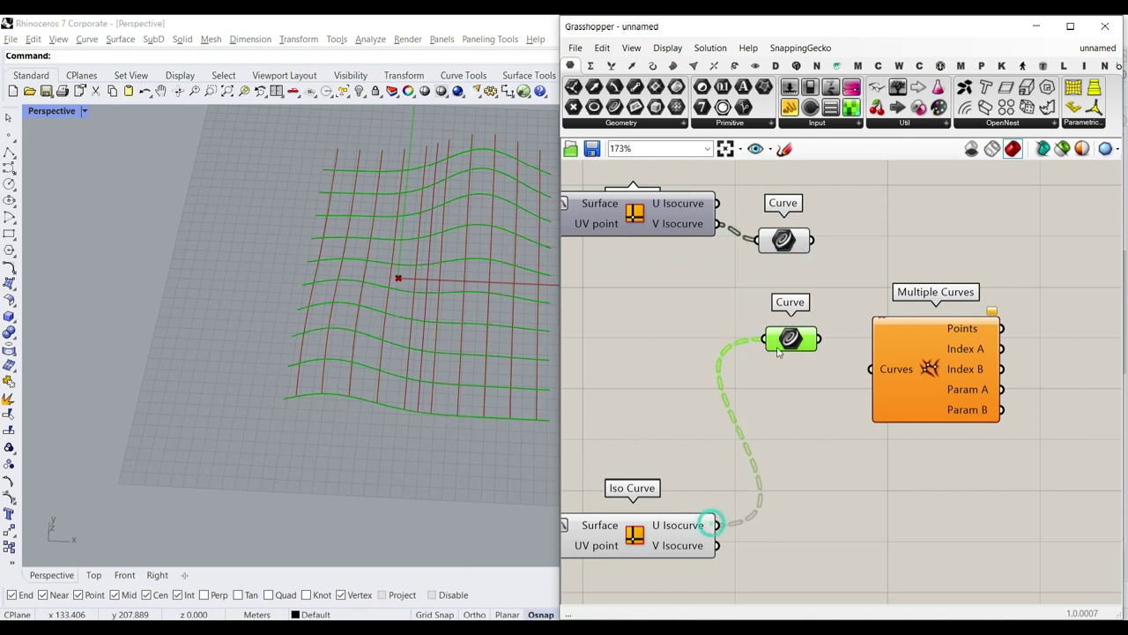
drag(796, 361, 807, 405)
scroll(743, 379, down, 2)
drag(708, 532, 642, 206)
right_click(642, 203)
click(667, 229)
click(755, 194)
scroll(704, 292, up, 3)
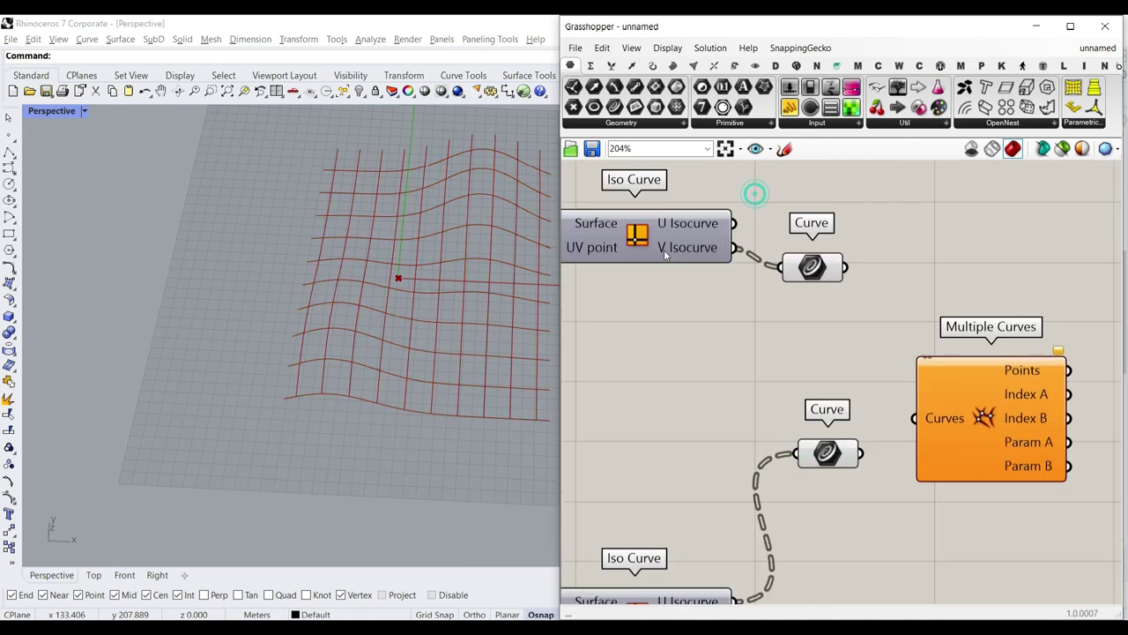
- Stack the two Curve parameters one above the other beside the Multiple Curves component
right_drag(744, 475, 723, 348)
right_drag(803, 327, 751, 465)
drag(755, 459, 754, 386)
drag(736, 277, 747, 336)
right_drag(863, 451, 838, 431)
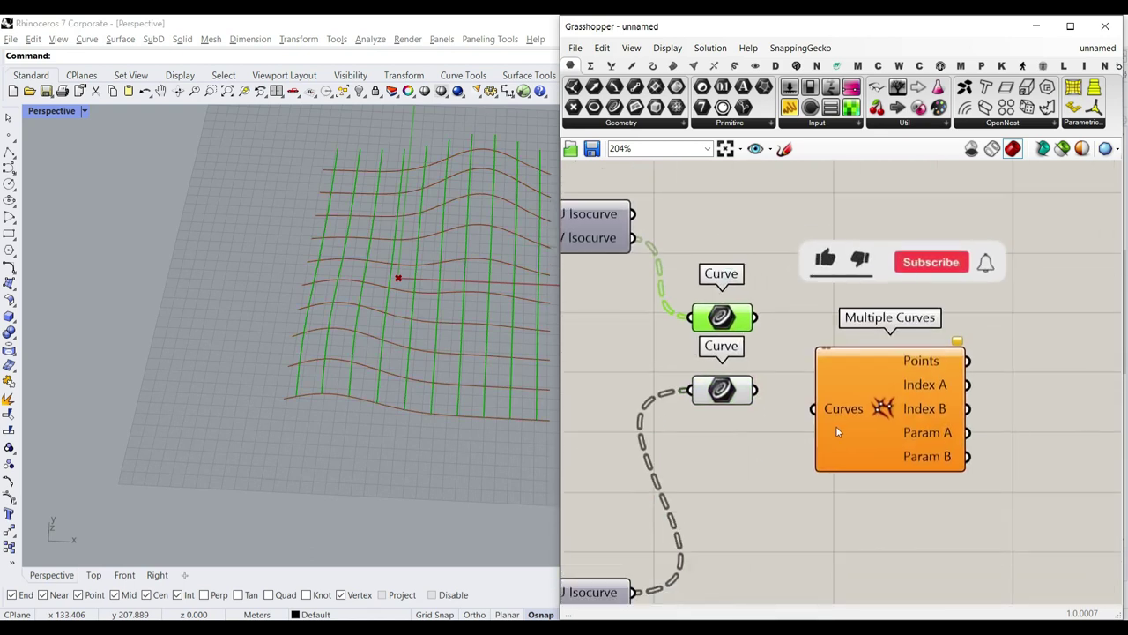
- Flatten the Curves input of Multiple Curves and connect both Curve parameters to it
click(714, 66)
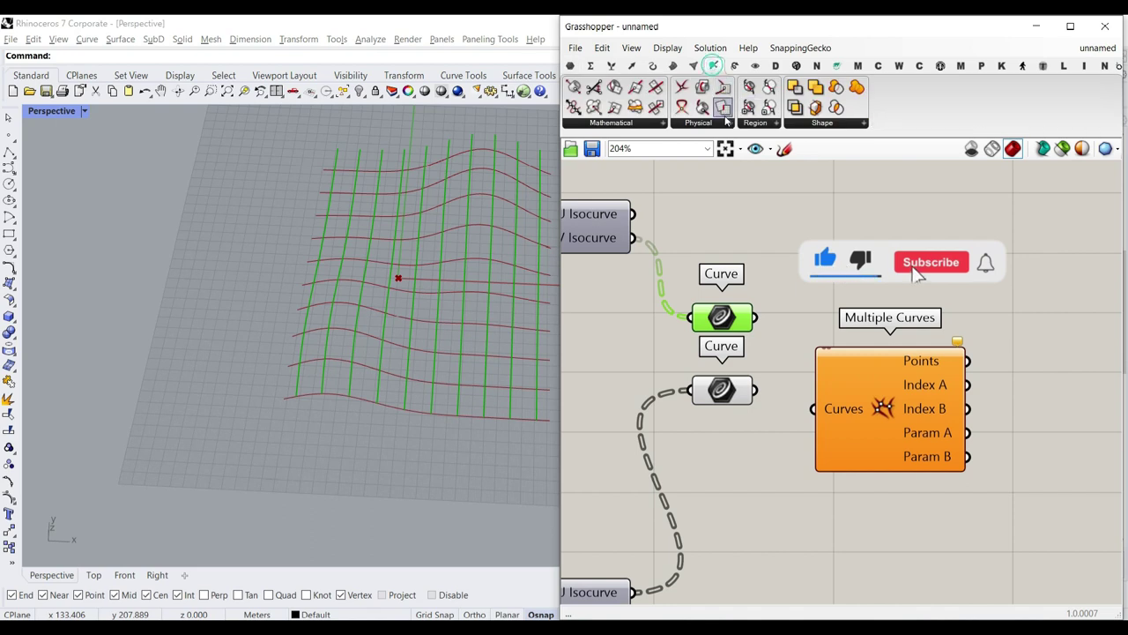
click(701, 123)
right_click(836, 421)
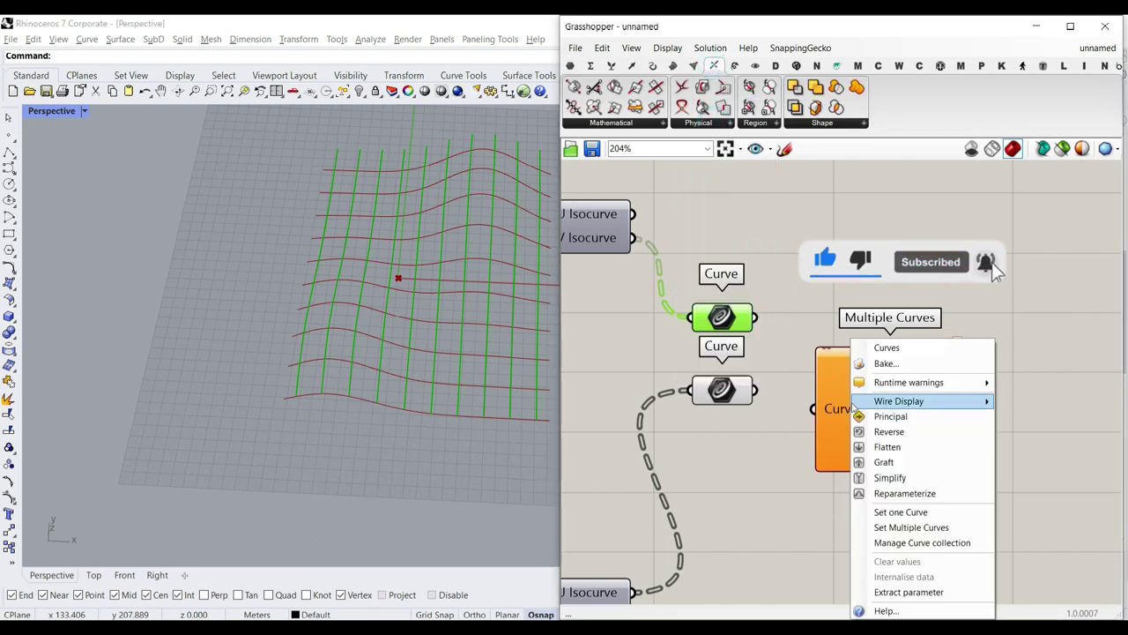
click(881, 446)
drag(864, 394, 862, 352)
scroll(742, 329, up, 1)
drag(758, 312, 810, 372)
shift+drag(755, 405, 813, 374)
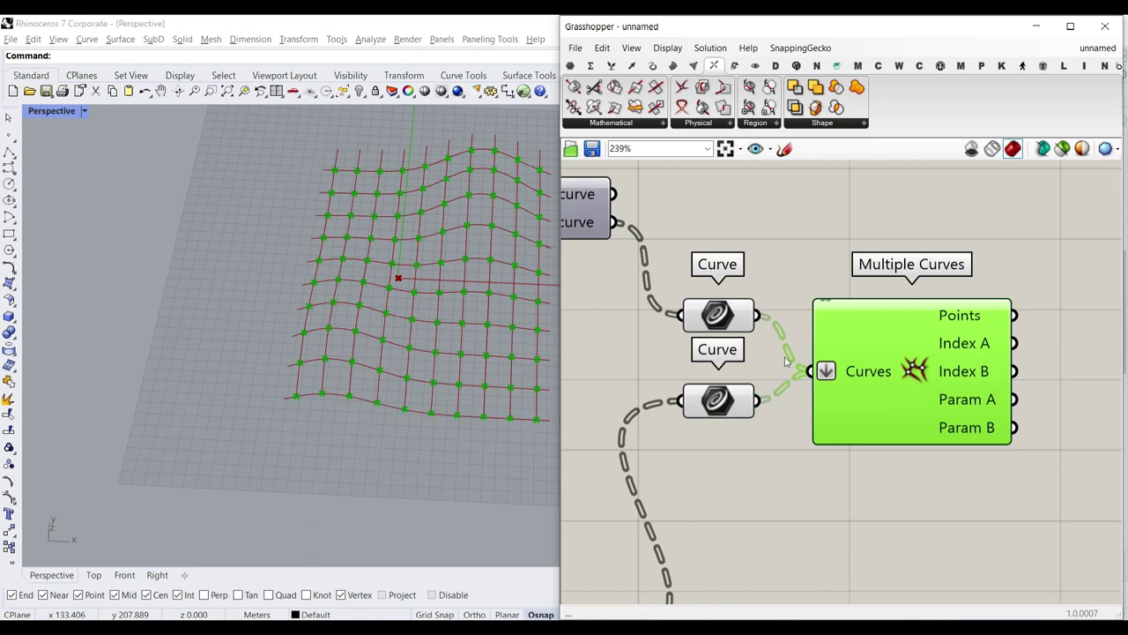
- Turn off the preview of both Curve parameters
scroll(827, 374, down, 4)
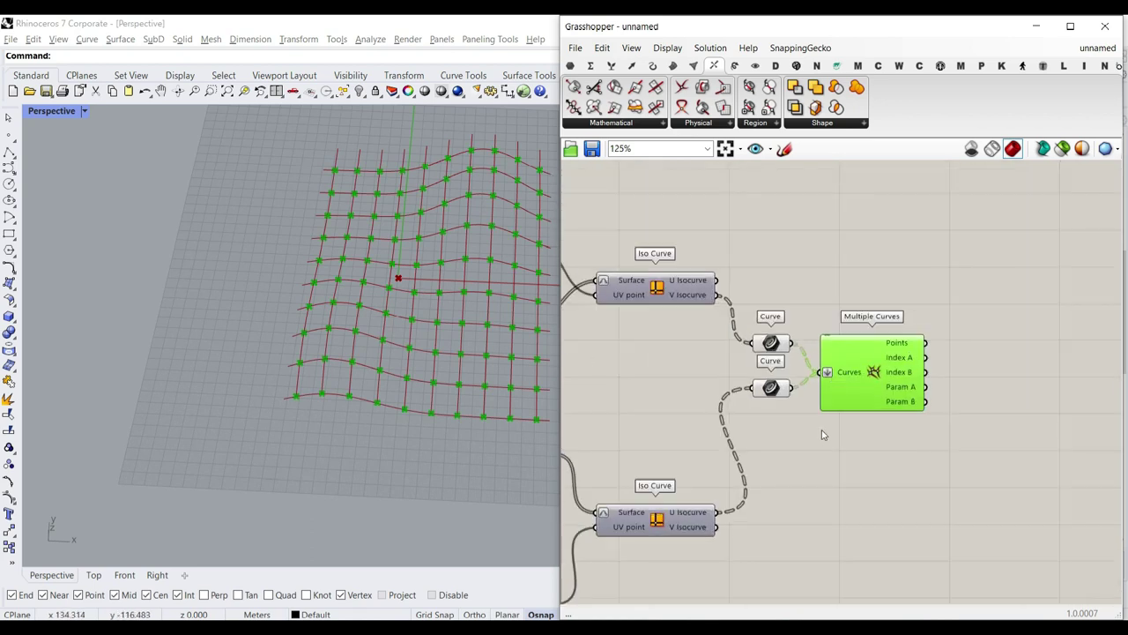
drag(820, 438, 674, 309)
right_click(741, 249)
click(783, 272)
click(741, 285)
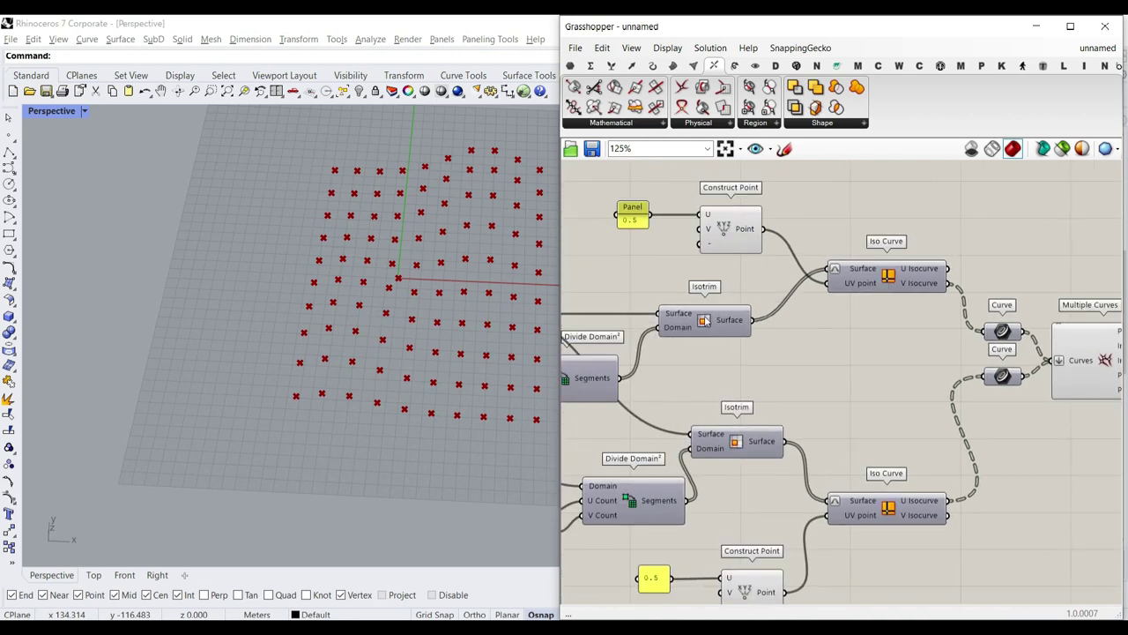
- Turn on the preview of both Isotrim components and examine where the intersection points lie on the strips
right_click(705, 322)
click(731, 342)
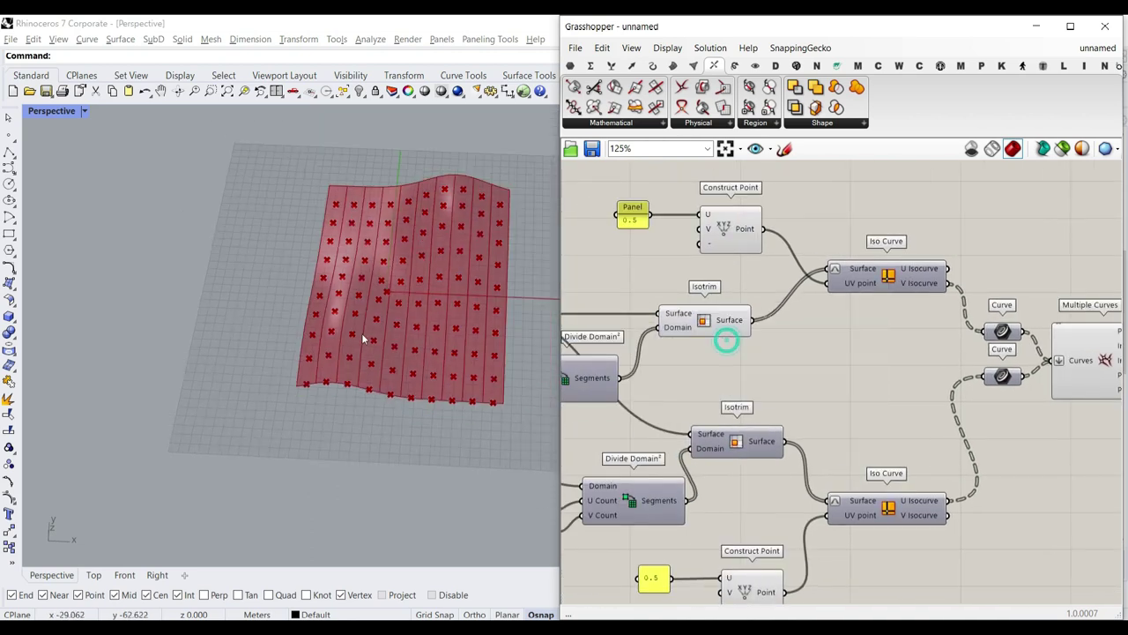
right_drag(744, 452, 739, 368)
right_click(739, 368)
click(756, 377)
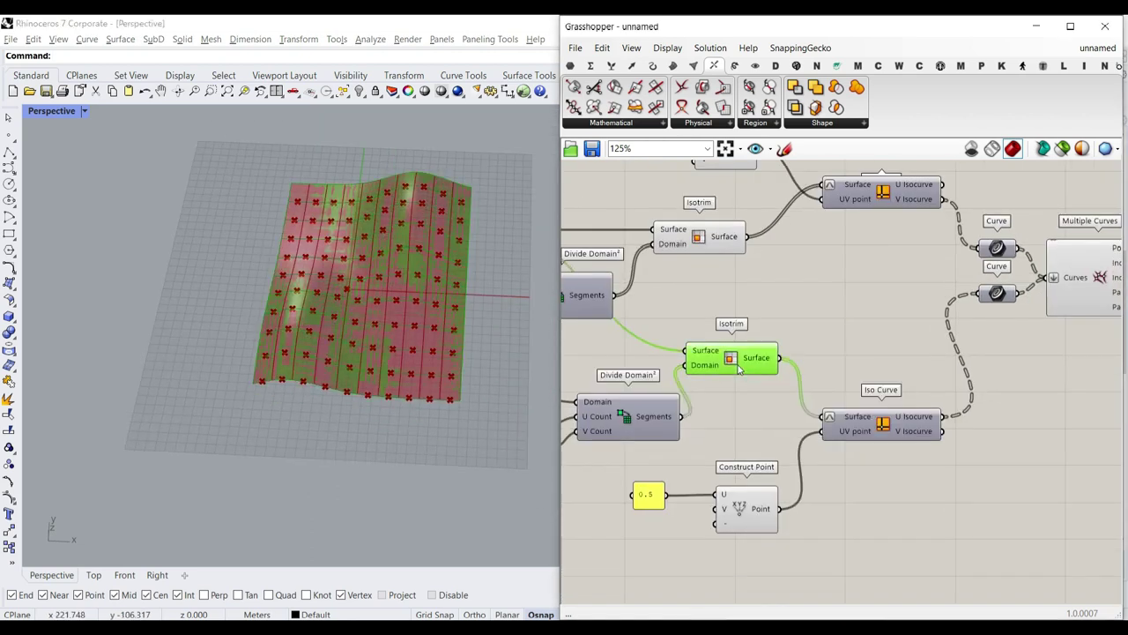
scroll(322, 381, up, 5)
scroll(321, 382, down, 8)
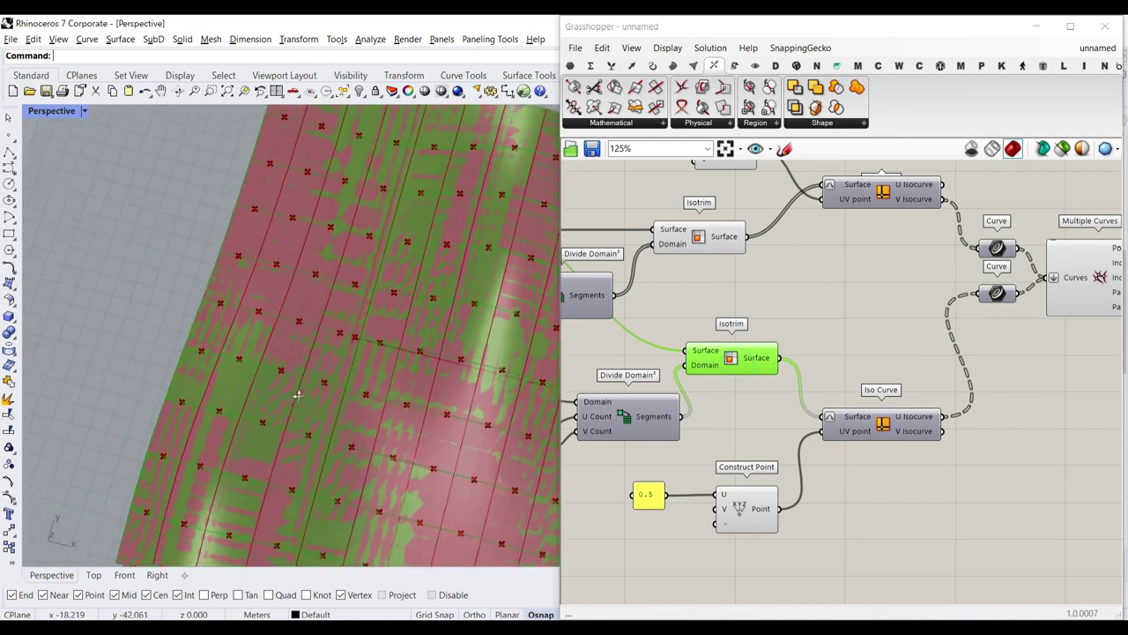
scroll(266, 403, up, 4)
right_drag(313, 407, 390, 356)
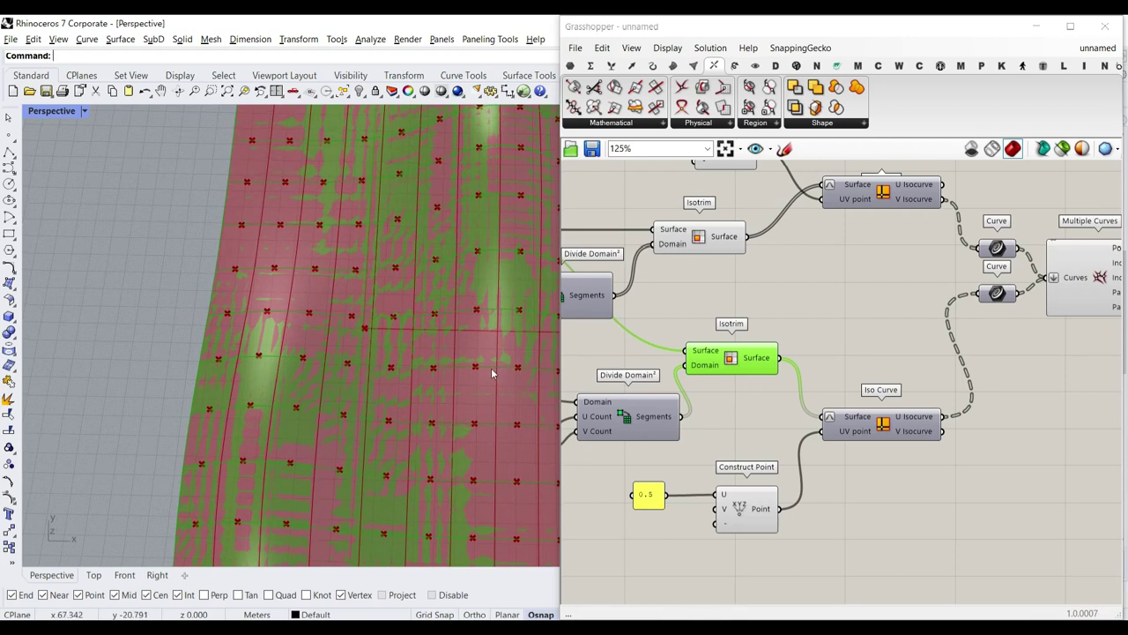
- Turn on the preview of both Curve parameters and compare the curves with the lower Isotrim's strips
drag(1032, 219, 945, 298)
right_click(908, 255)
click(927, 265)
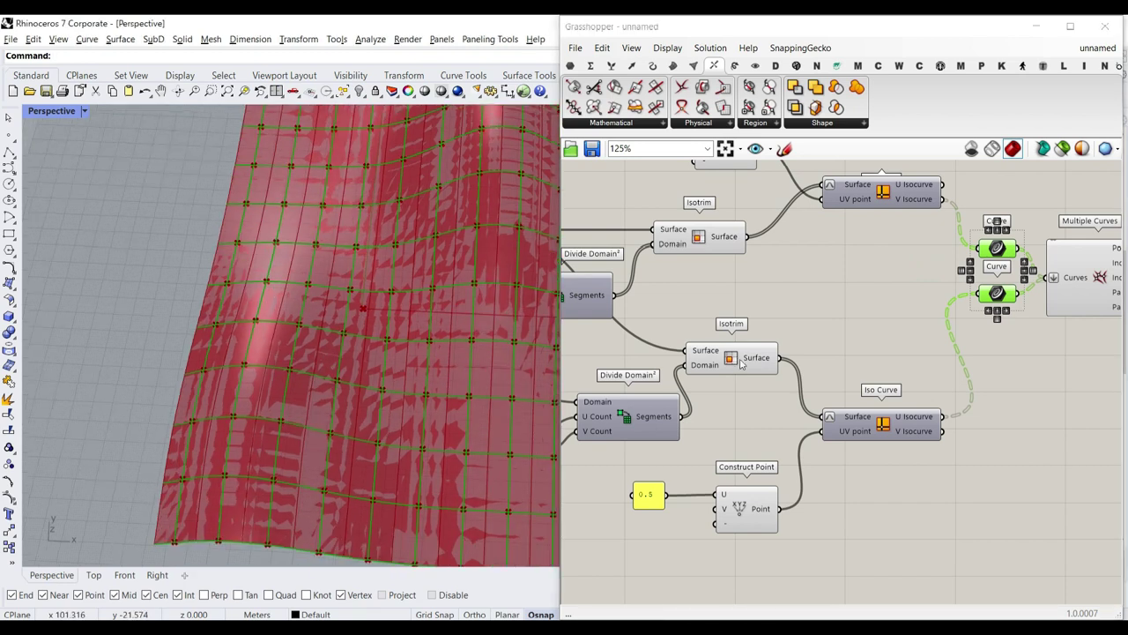
click(741, 354)
scroll(377, 394, up, 3)
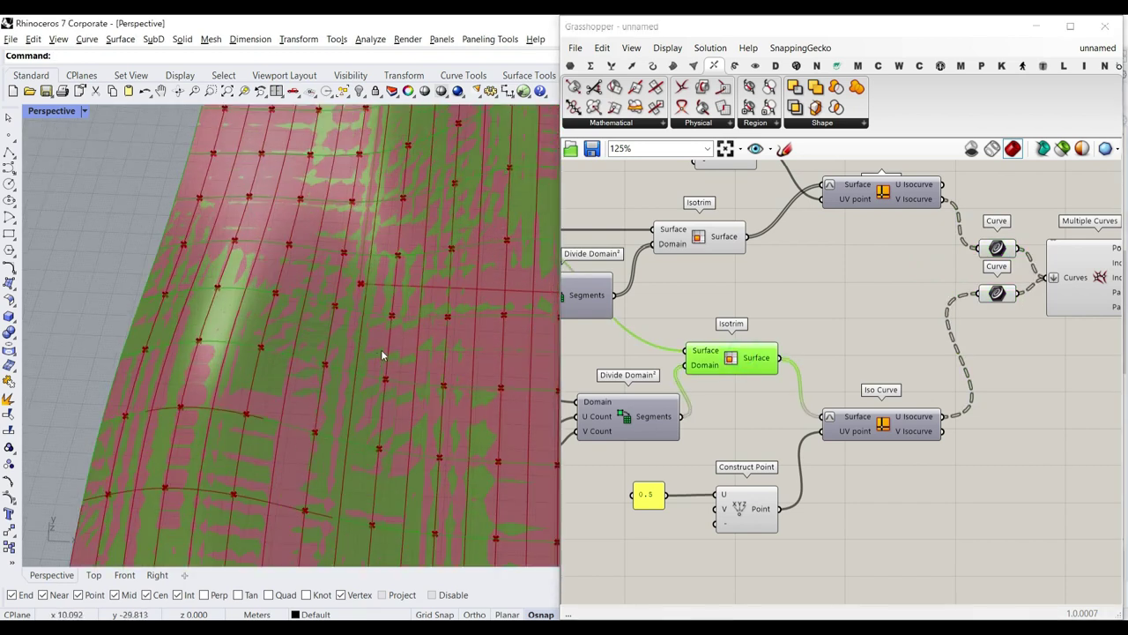
click(846, 505)
scroll(725, 504, up, 3)
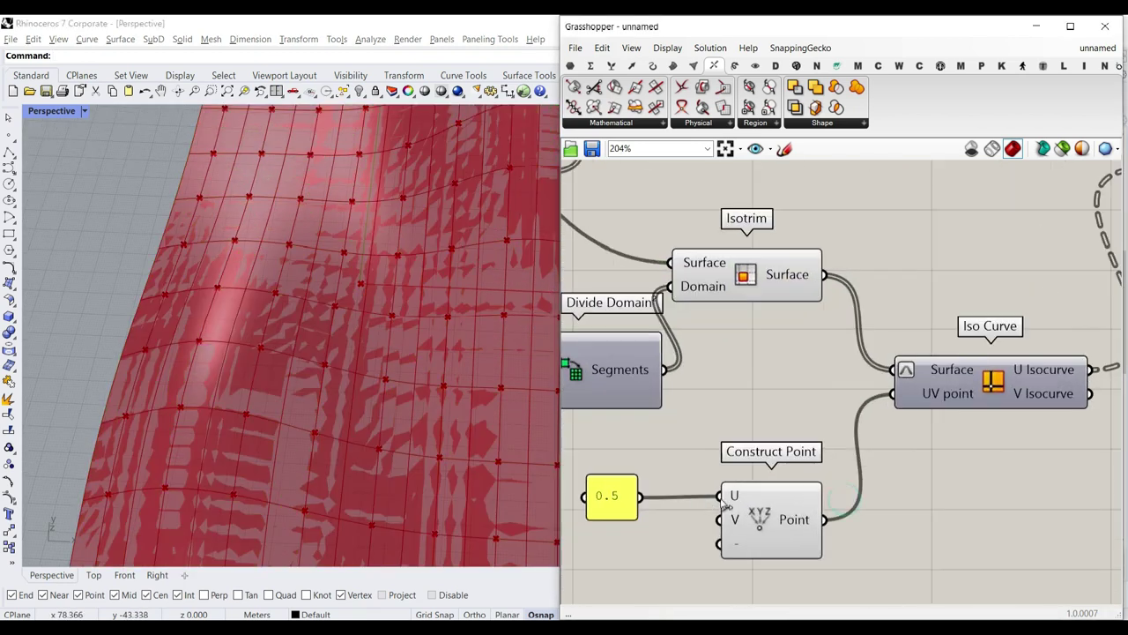
- Move the 0.5 panel's connection on the lower Construct Point from the U input to the V input
right_drag(654, 511, 704, 479)
ctrl+drag(692, 464, 762, 460)
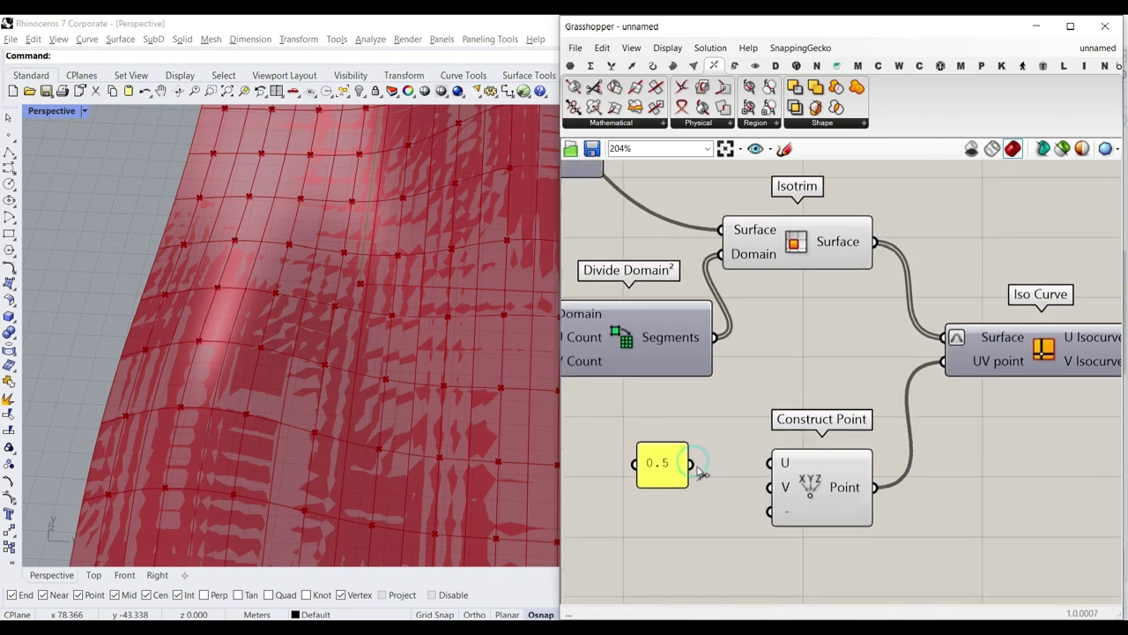
drag(695, 467, 772, 487)
scroll(893, 328, down, 3)
right_drag(657, 324, 732, 450)
scroll(708, 266, up, 2)
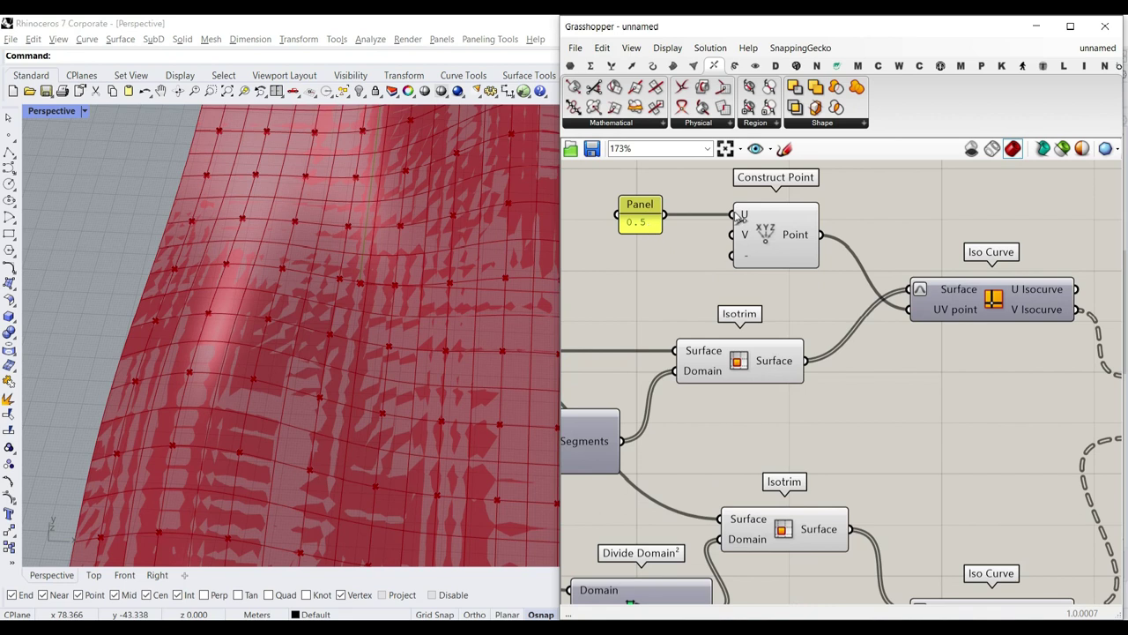
right_drag(741, 252, 789, 547)
scroll(805, 388, up, 2)
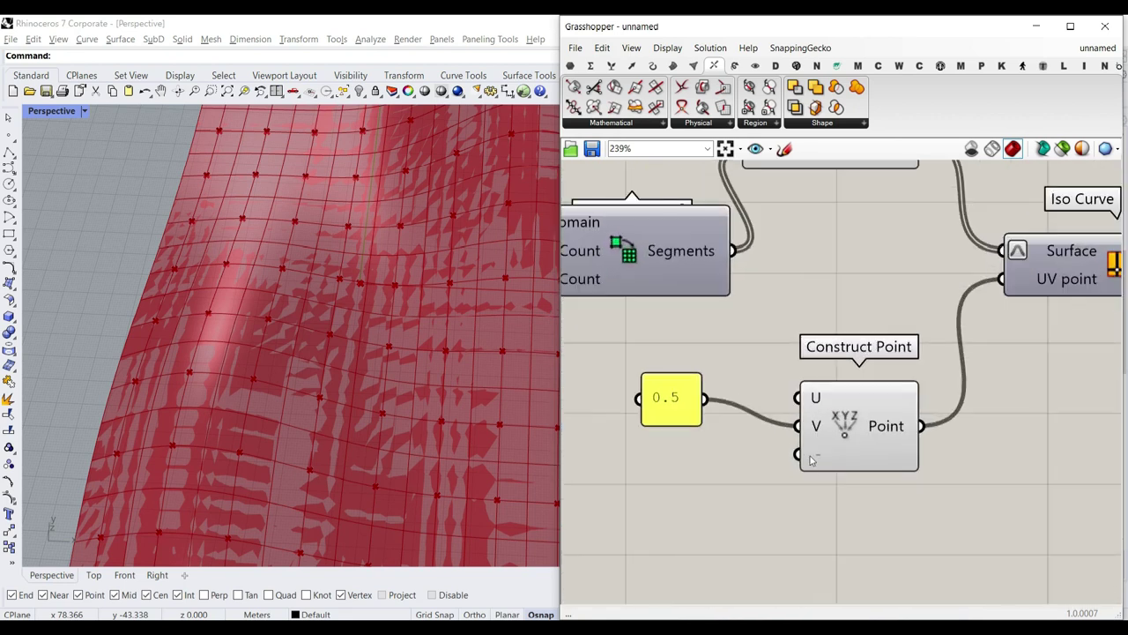
- Highlight the Multiple Curves intersection points in the viewport and turn off the preview of both Curve parameters
scroll(812, 459, down, 3)
right_drag(982, 306, 892, 383)
click(972, 303)
right_drag(781, 344, 816, 379)
scroll(817, 380, up, 2)
scroll(912, 405, down, 2)
right_drag(912, 404, 780, 404)
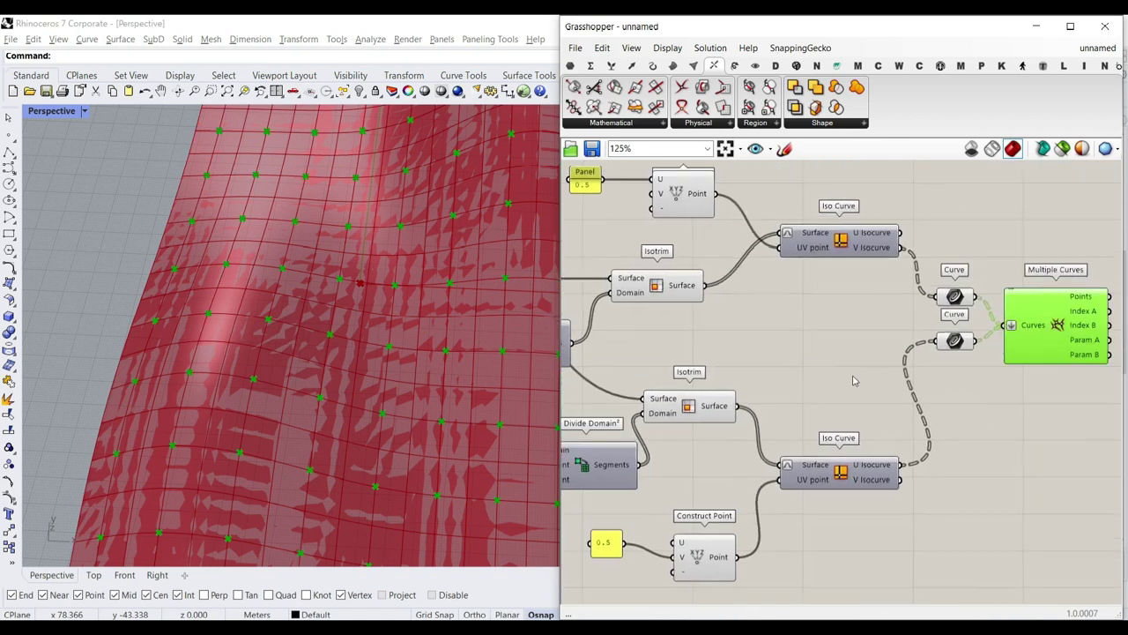
drag(993, 400, 926, 248)
middle_click(942, 218)
click(956, 238)
scroll(864, 313, down, 2)
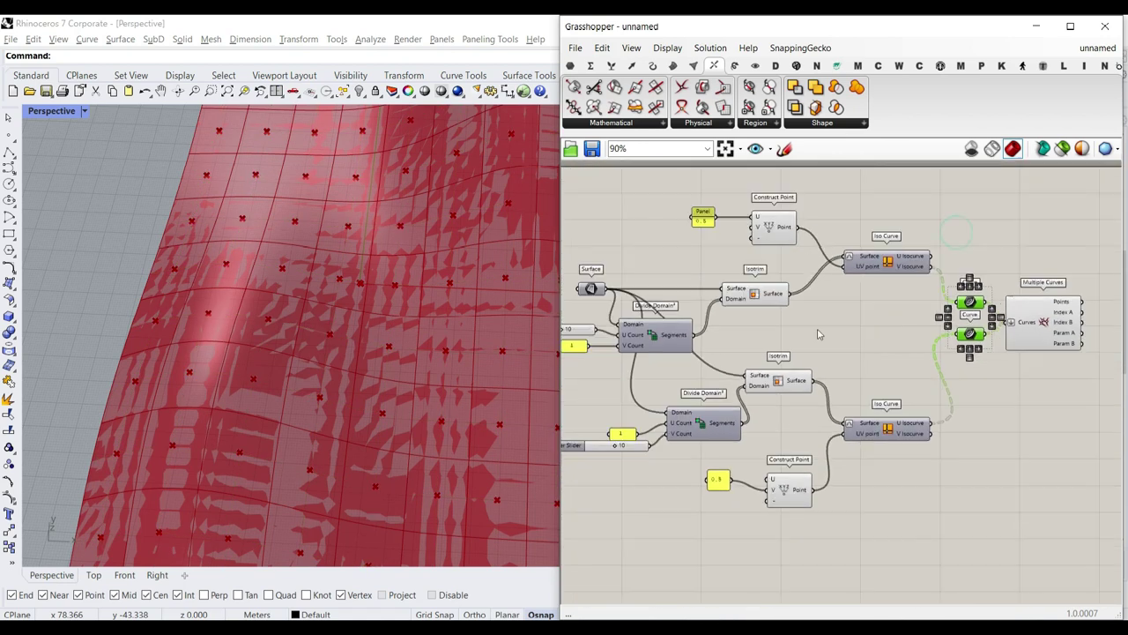
- Turn off the preview of the lower Isotrim so only the upper Isotrim's strips and the intersection points are displayed
scroll(337, 393, down, 5)
right_drag(339, 307, 352, 370)
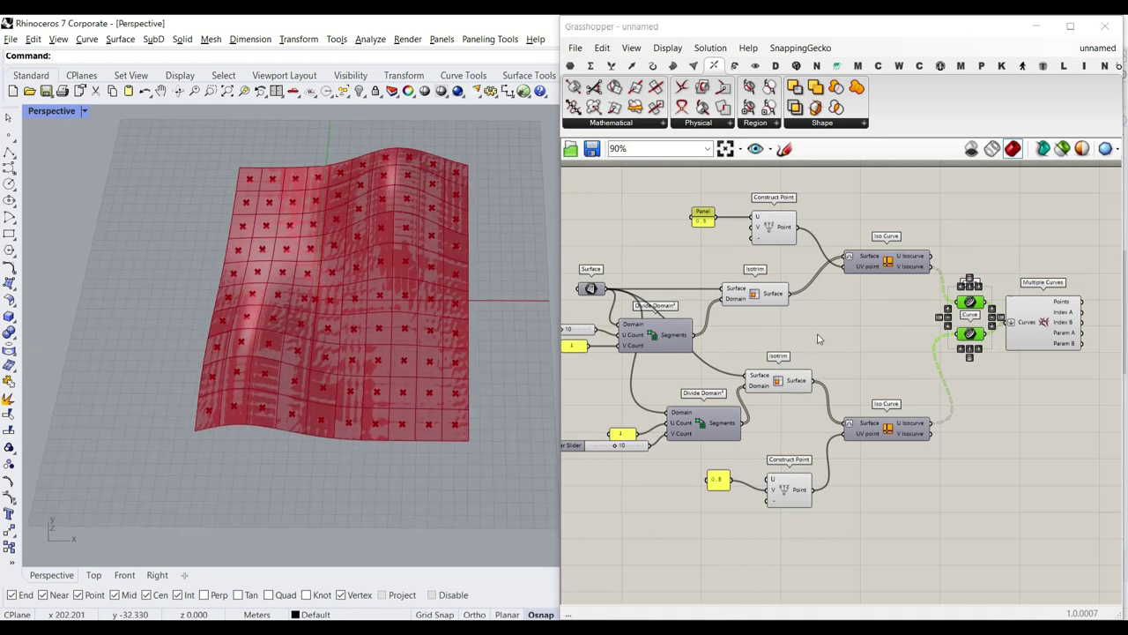
right_click(782, 380)
click(799, 403)
right_drag(347, 434, 394, 374)
scroll(916, 362, up, 3)
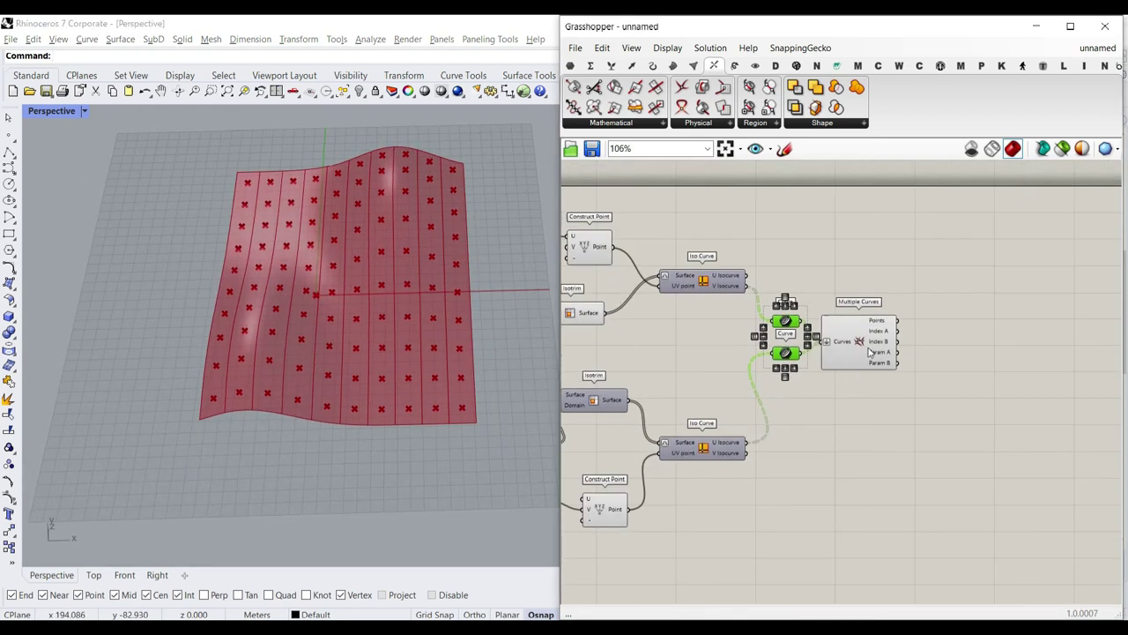
- Add a Point parameter fed by the Points output of Multiple Curves, and turn off the preview of Multiple Curves
click(570, 66)
drag(928, 294, 998, 253)
right_drag(952, 295, 924, 342)
scroll(924, 343, down, 4)
drag(923, 421, 798, 281)
middle_click(817, 244)
click(843, 268)
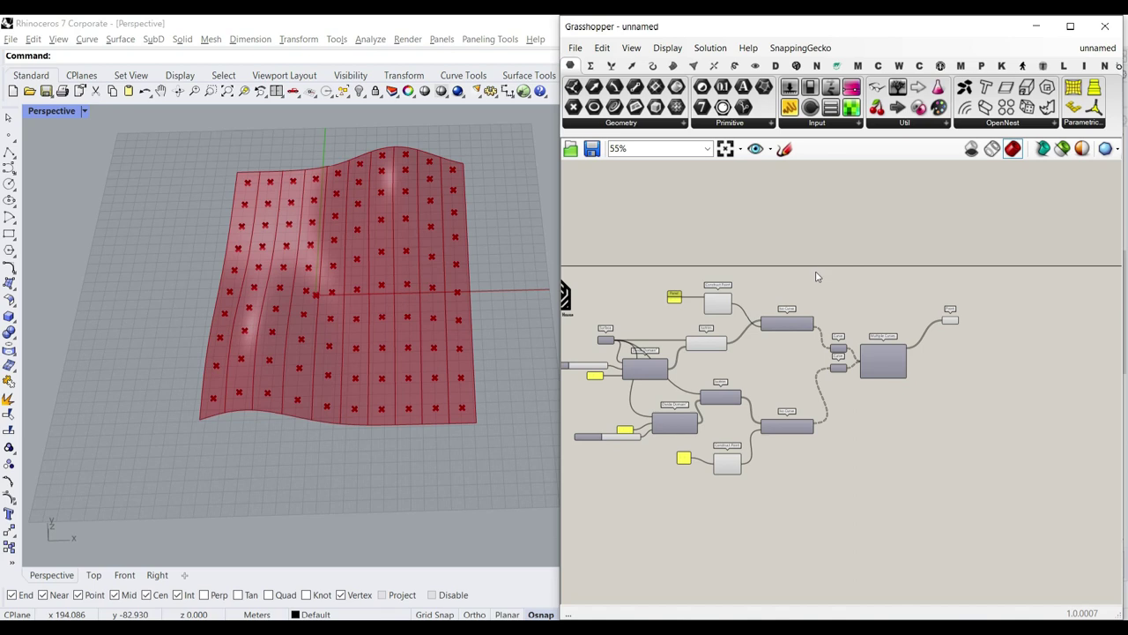
- Add an Isotrim above the Point parameter and connect the upper Isotrim's Surface output to its Surface input
scroll(254, 384, up, 3)
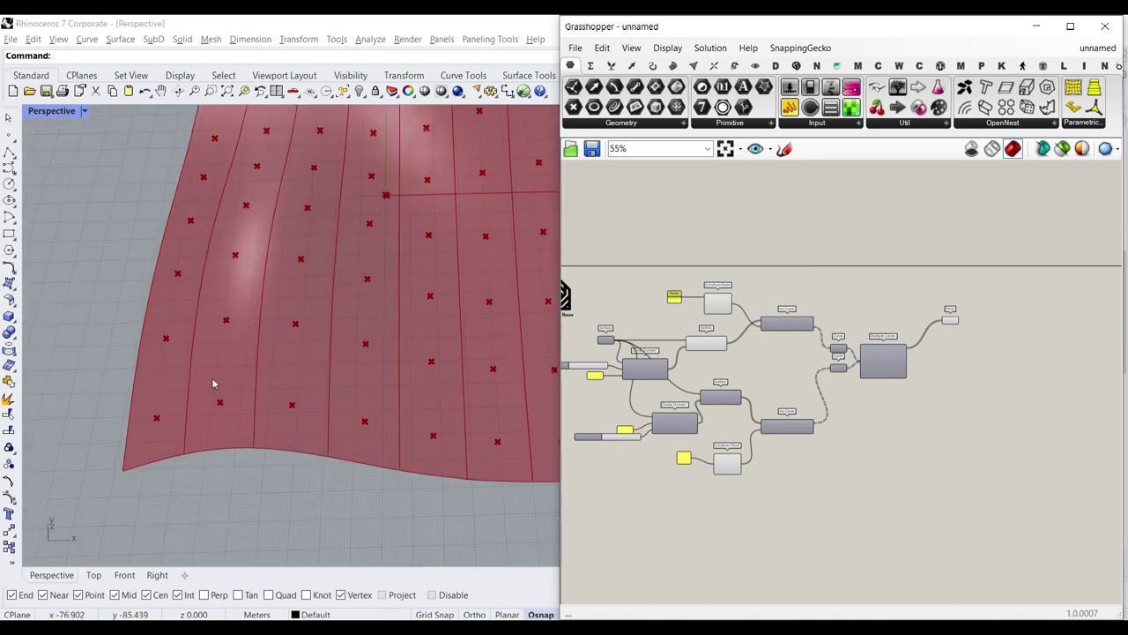
click(674, 66)
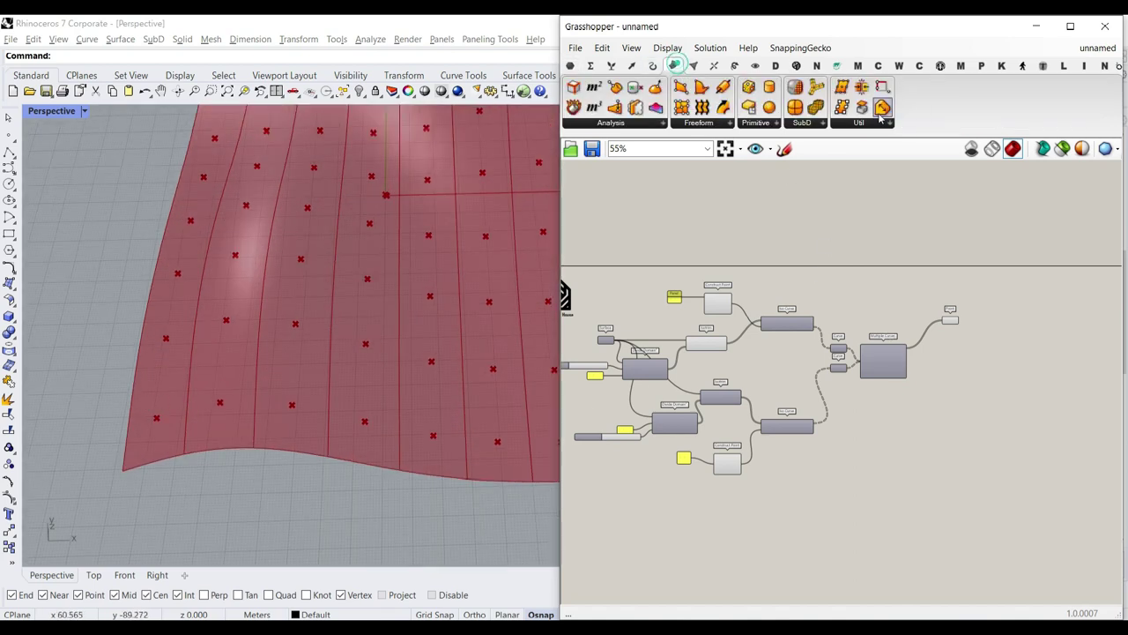
click(860, 122)
drag(943, 429, 902, 424)
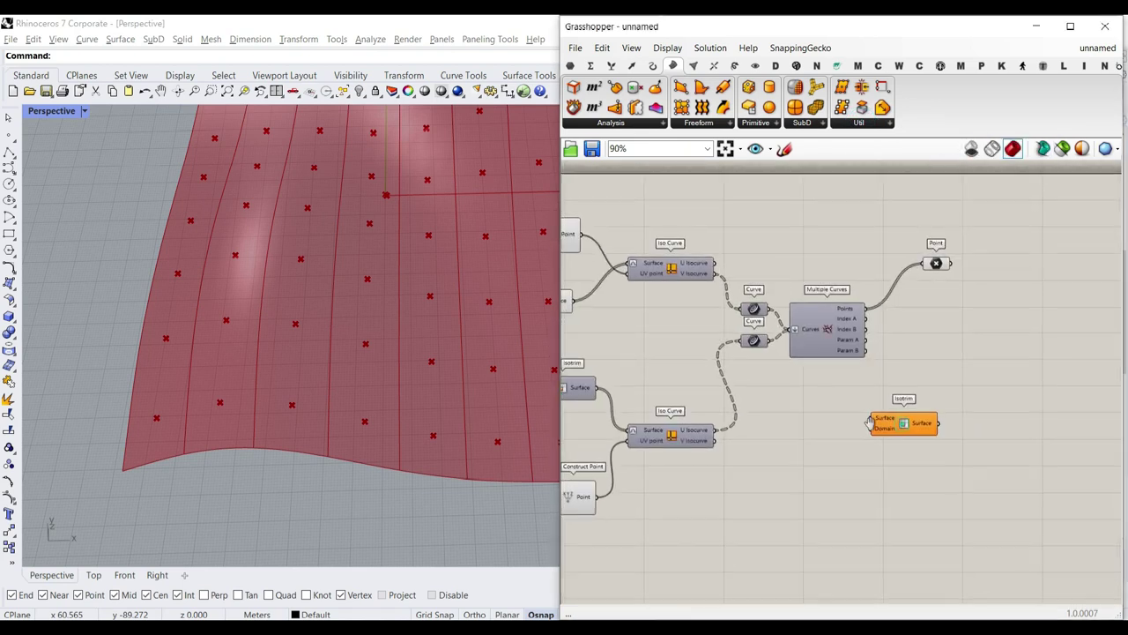
drag(1015, 399, 971, 198)
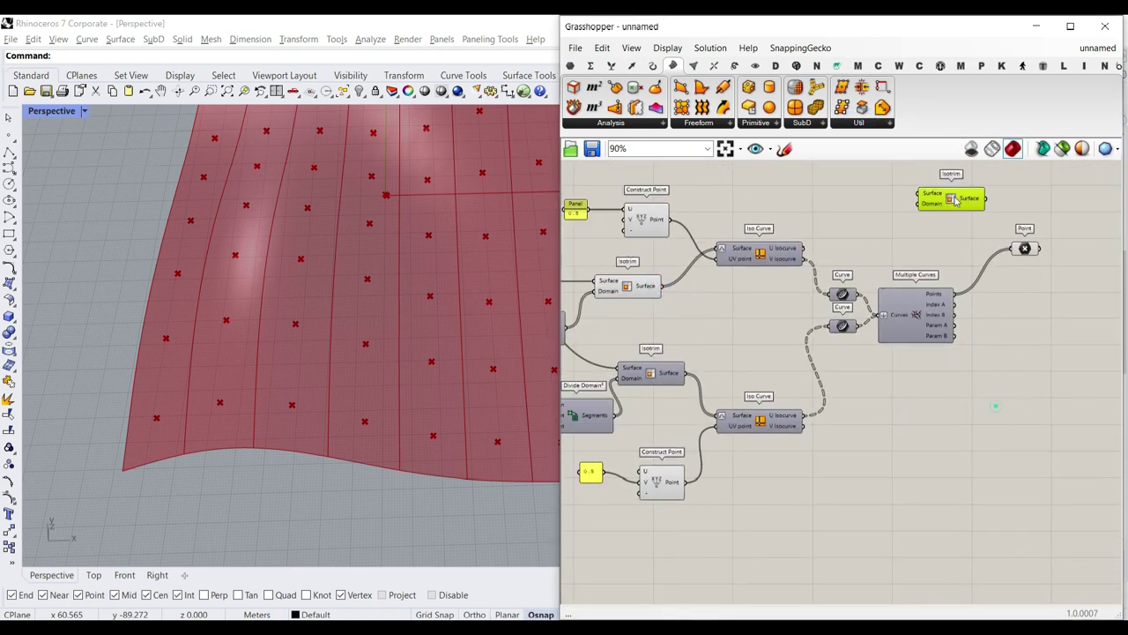
drag(662, 286, 908, 212)
scroll(908, 212, up, 4)
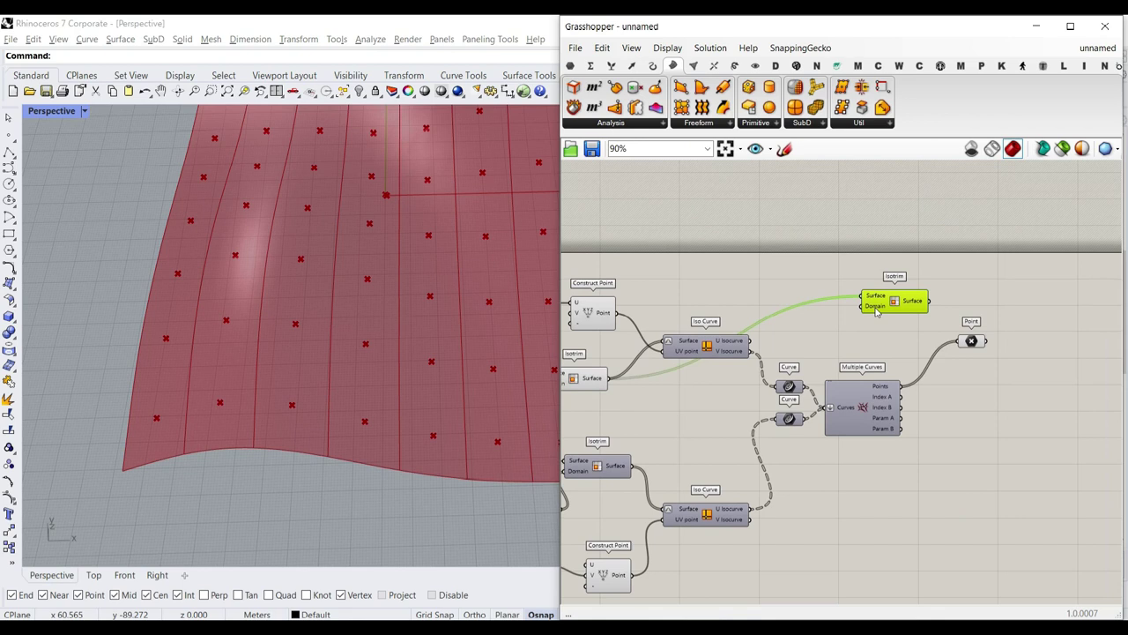
- Add a four-number Construct Domain² component and connect its 2D Domain output to the new Isotrim's Domain input
click(590, 65)
click(590, 123)
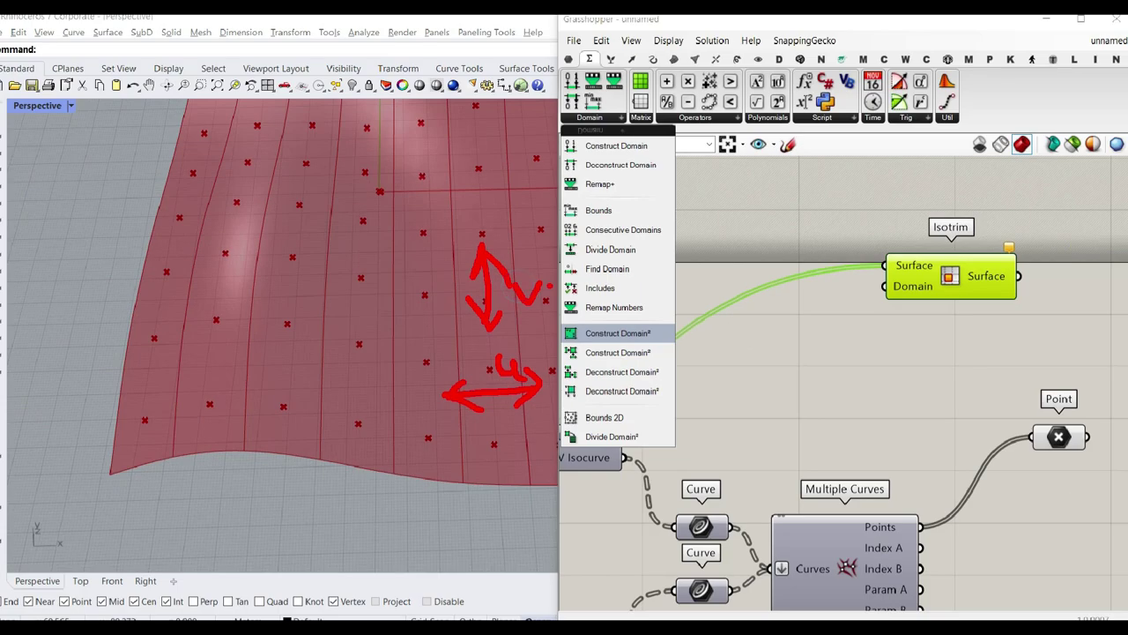
click(615, 126)
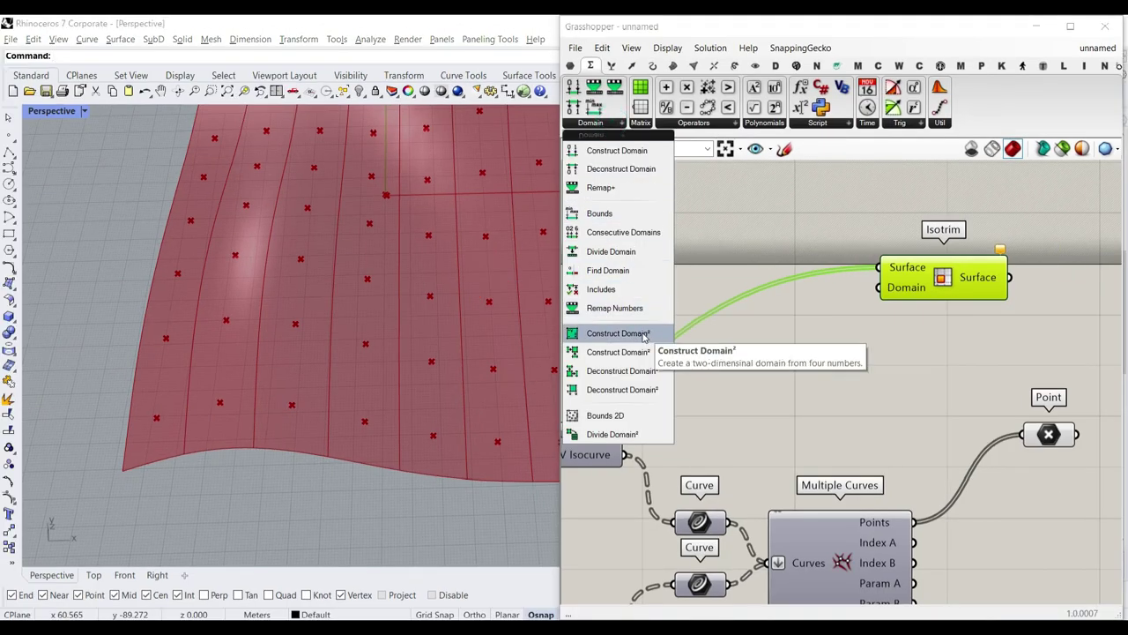
drag(617, 333, 732, 306)
drag(784, 277, 870, 289)
drag(732, 285, 752, 297)
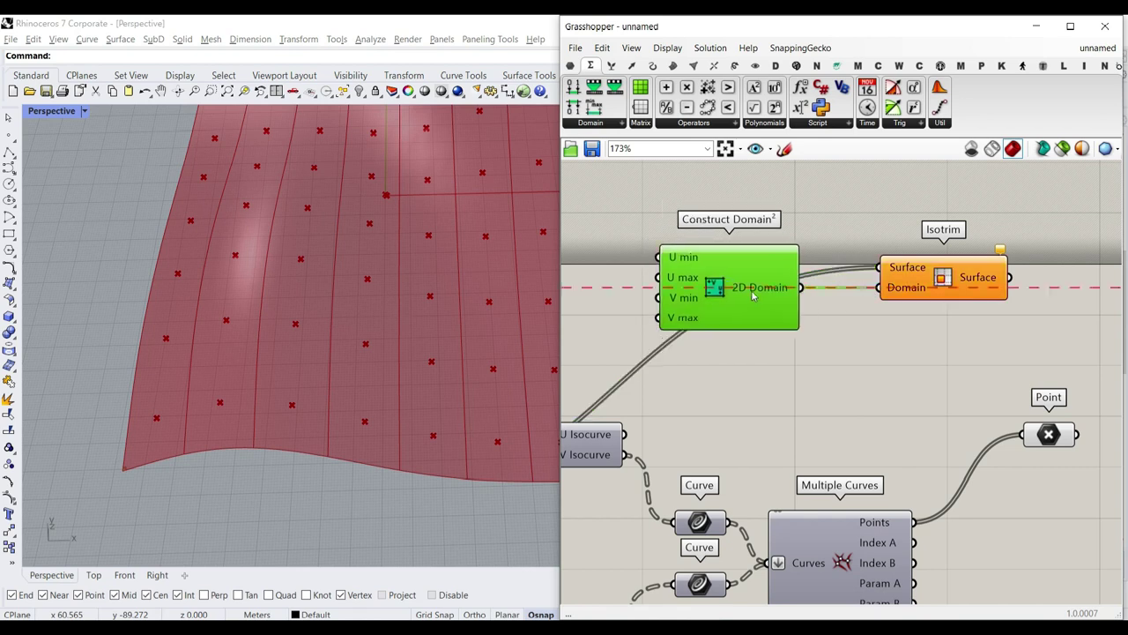
- Reparameterize the new Isotrim's Surface input and turn off the preview of the upper Isotrim that feeds it
right_click(904, 270)
click(952, 421)
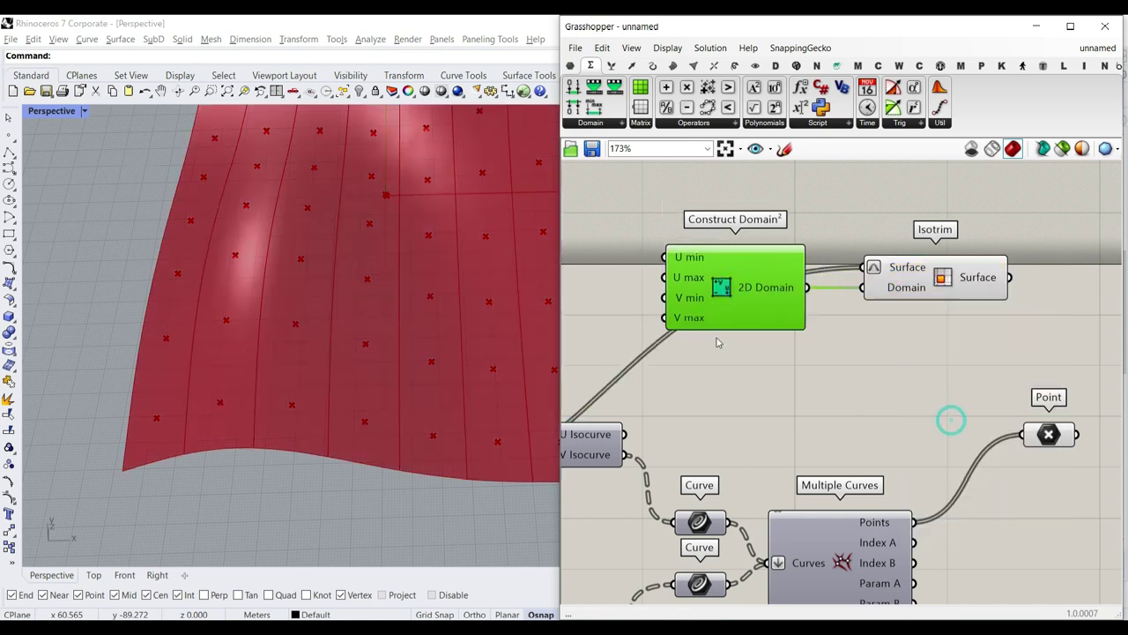
right_drag(717, 337, 888, 390)
click(781, 364)
scroll(784, 363, down, 1)
mouse_move(812, 356)
right_down()
mouse_move(921, 309)
mouse_move(794, 350)
right_up()
drag(911, 335, 881, 344)
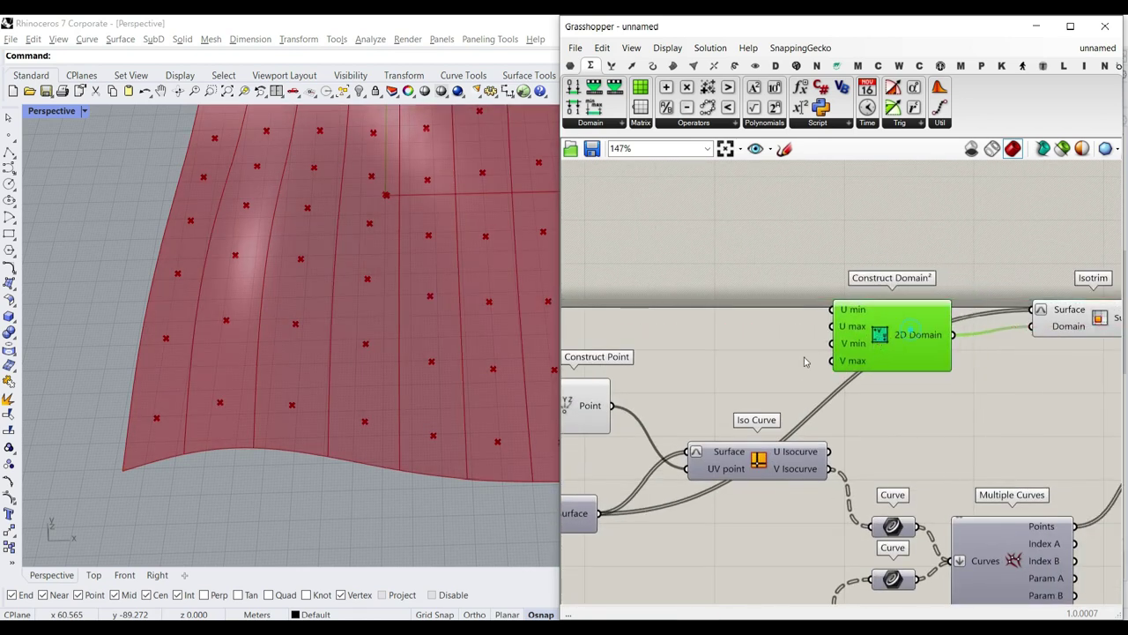
- Add a 0.22 number slider and connect it to the U min input of Construct Domain²
scroll(763, 330, up, 2)
click(713, 362)
double_click(714, 363)
text(0.22)
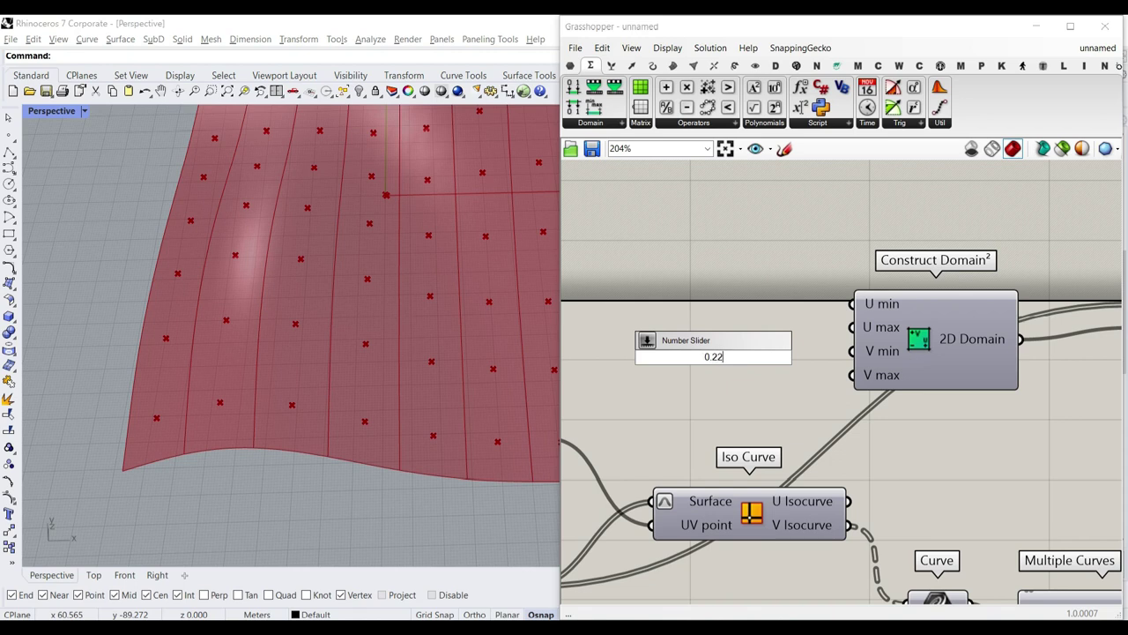
key(Return)
scroll(809, 358, up, 1)
drag(804, 362, 860, 295)
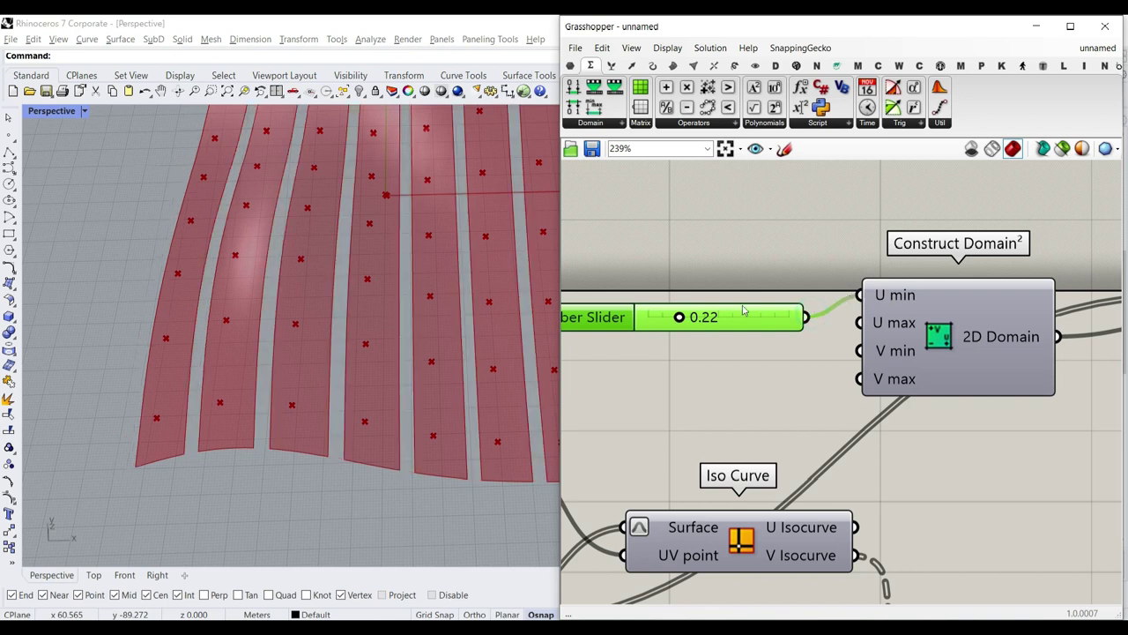
- Move the slider's connection from U min to U max on Construct Domain² and set the slider to 0.50
mouse_move(686, 321)
mouse_down()
mouse_move(668, 321)
mouse_move(701, 318)
mouse_move(659, 317)
mouse_move(678, 319)
mouse_up()
ctrl+drag(858, 296, 859, 323)
drag(684, 323, 722, 318)
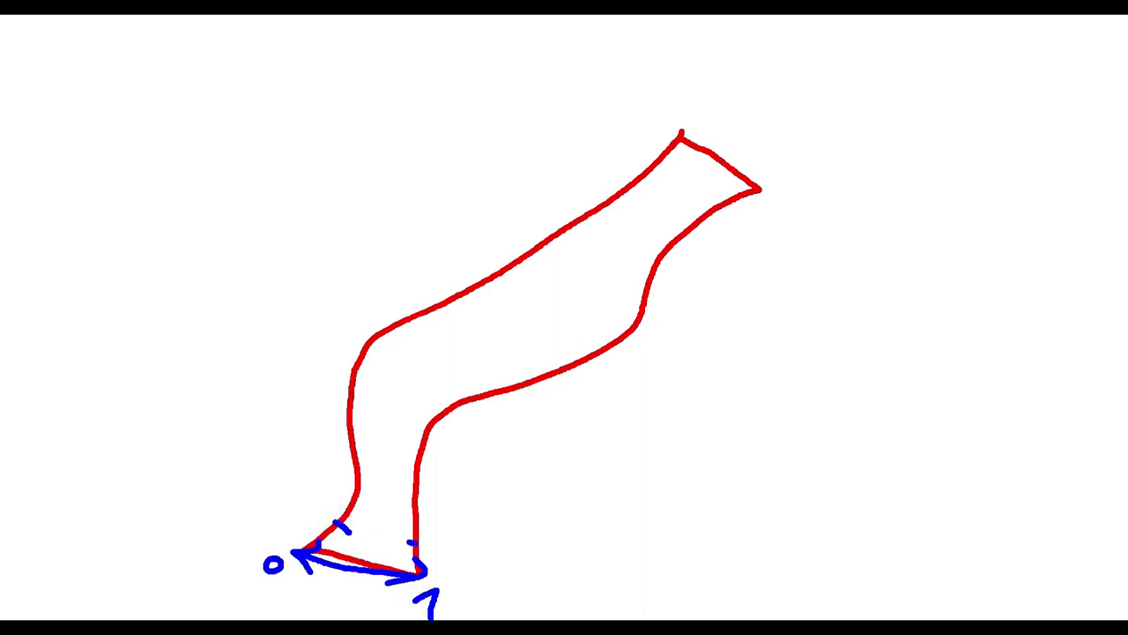
drag(358, 523, 343, 557)
mouse_move(241, 441)
mouse_down()
mouse_move(263, 466)
mouse_move(327, 467)
mouse_move(351, 520)
mouse_up()
drag(328, 496, 351, 520)
mouse_move(550, 496)
mouse_down()
mouse_move(410, 529)
mouse_move(440, 539)
mouse_move(410, 529)
mouse_up()
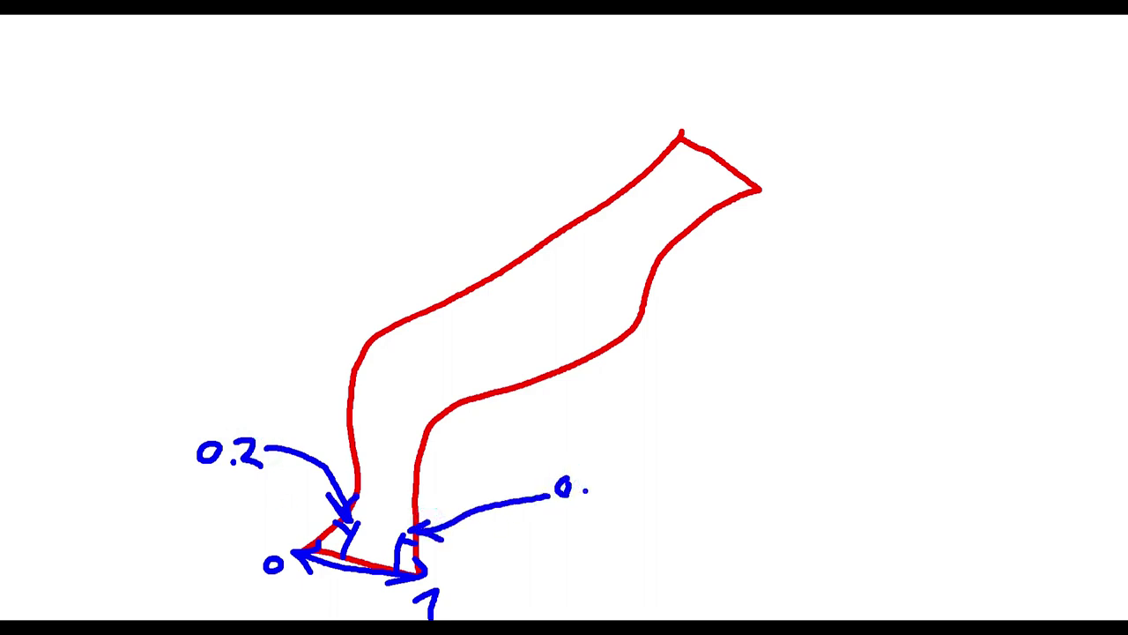
drag(600, 475, 597, 477)
key(Escape)
- Connect the slider to U min as well and give the U max input of Construct Domain² the expression 1-x
right_drag(791, 350, 819, 357)
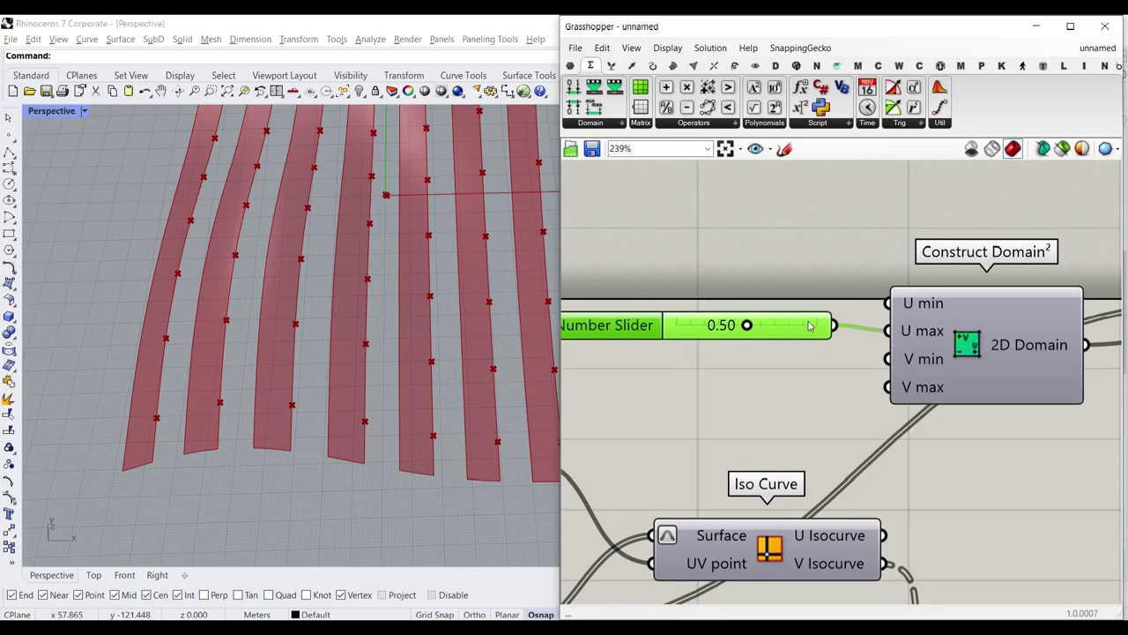
drag(842, 326, 917, 332)
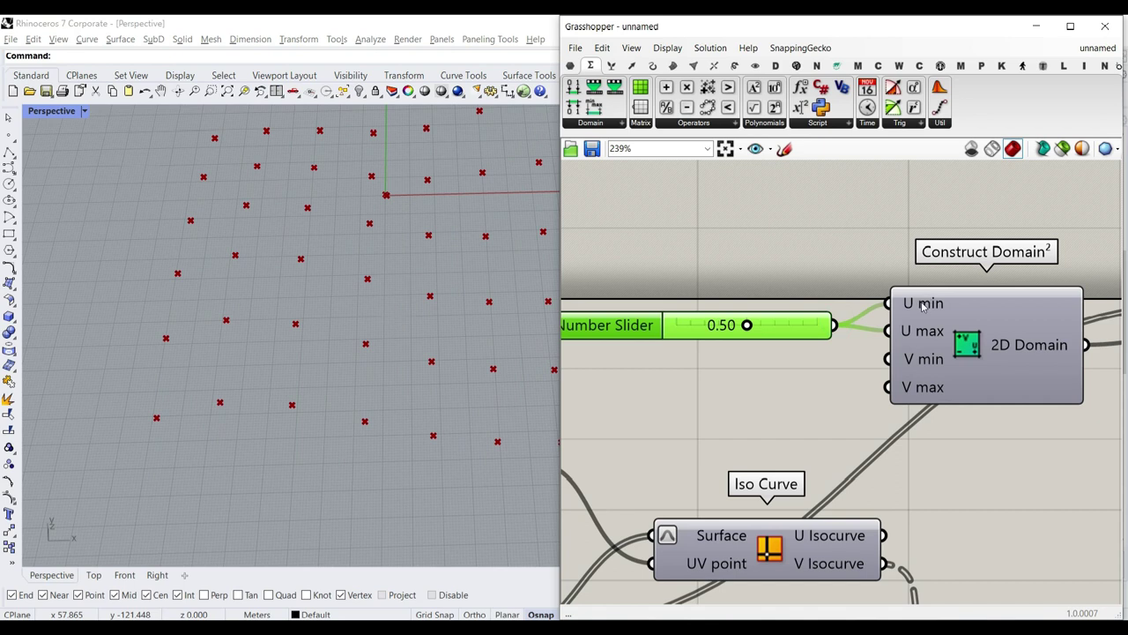
right_click(923, 306)
click(856, 389)
scroll(908, 335, up, 4)
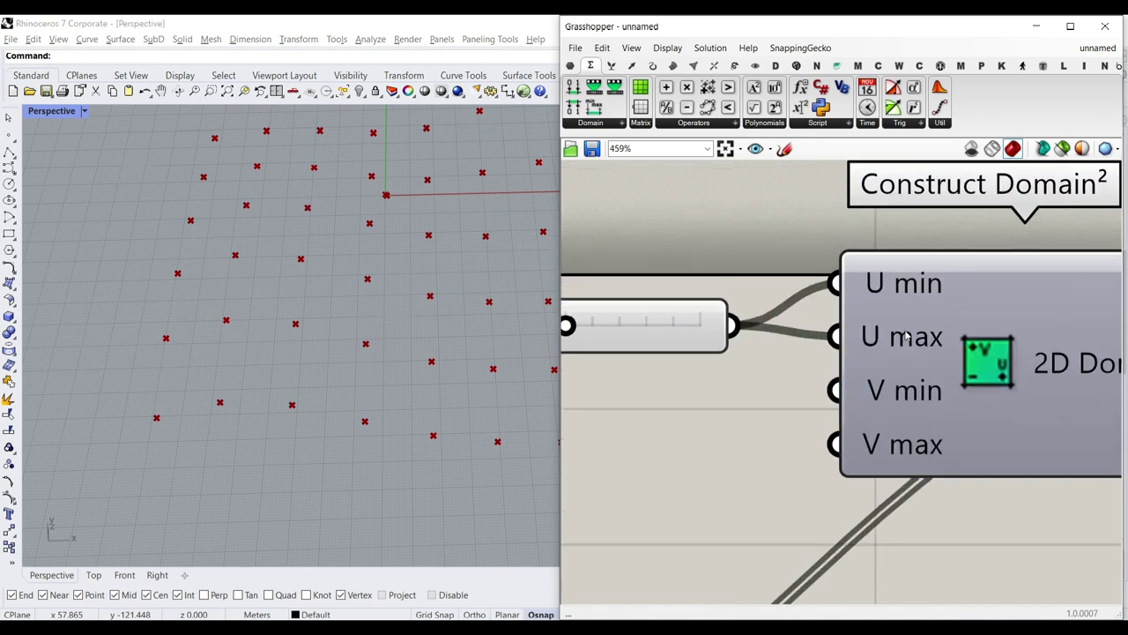
right_click(906, 335)
mouse_move(942, 473)
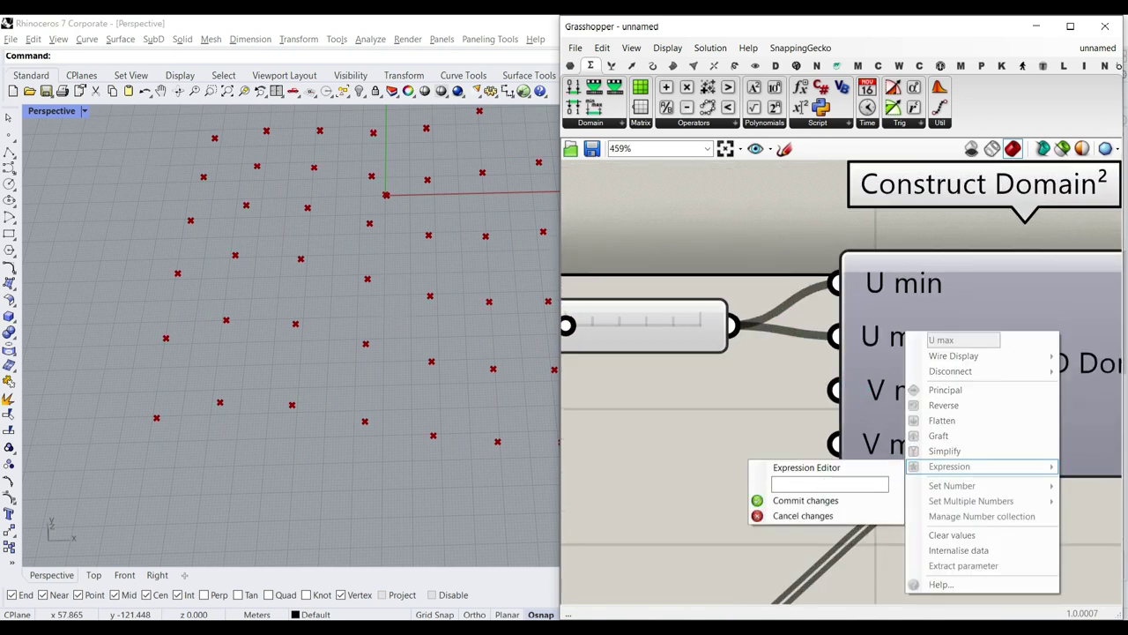
click(848, 500)
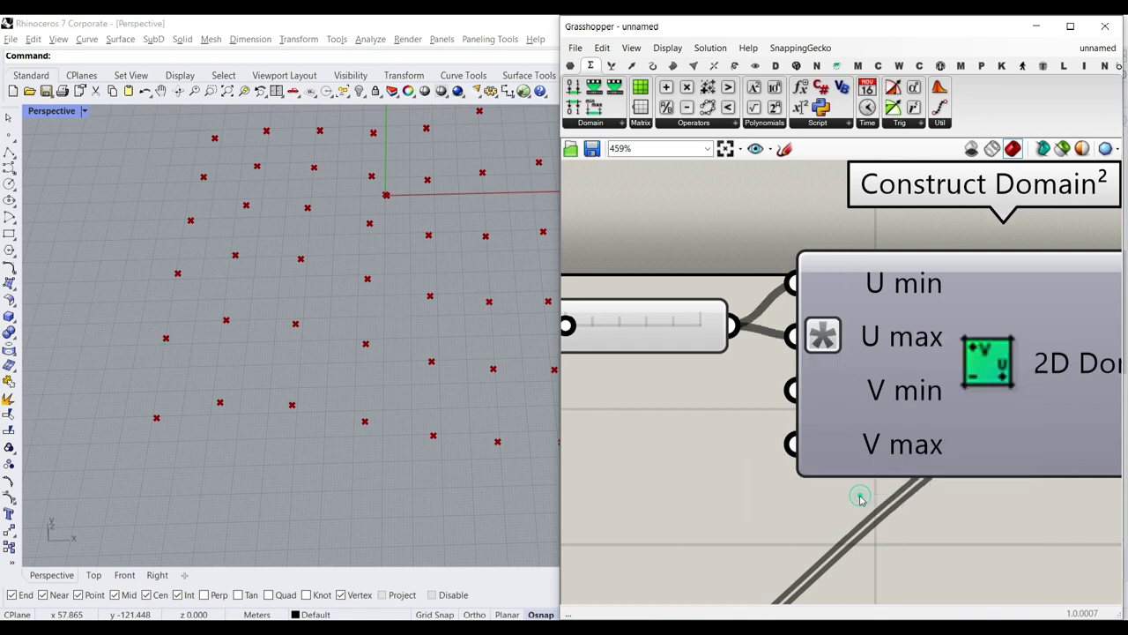
- Lower the maximum of the slider's numeric domain and set the slider to 0.25
scroll(923, 403, down, 2)
scroll(796, 395, up, 3)
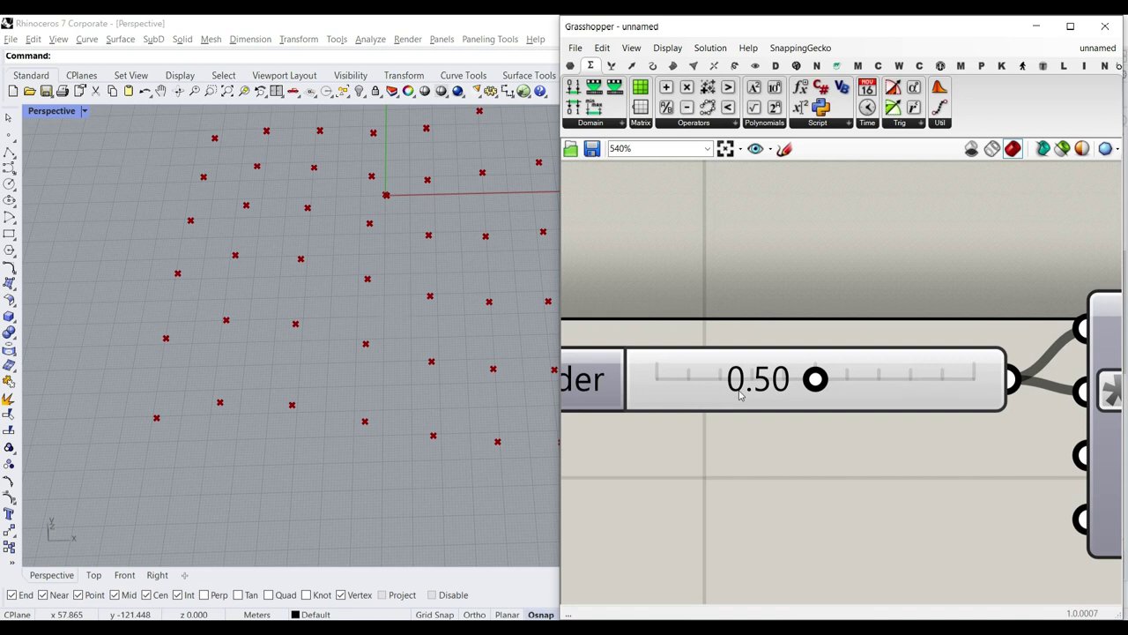
right_drag(740, 396, 792, 411)
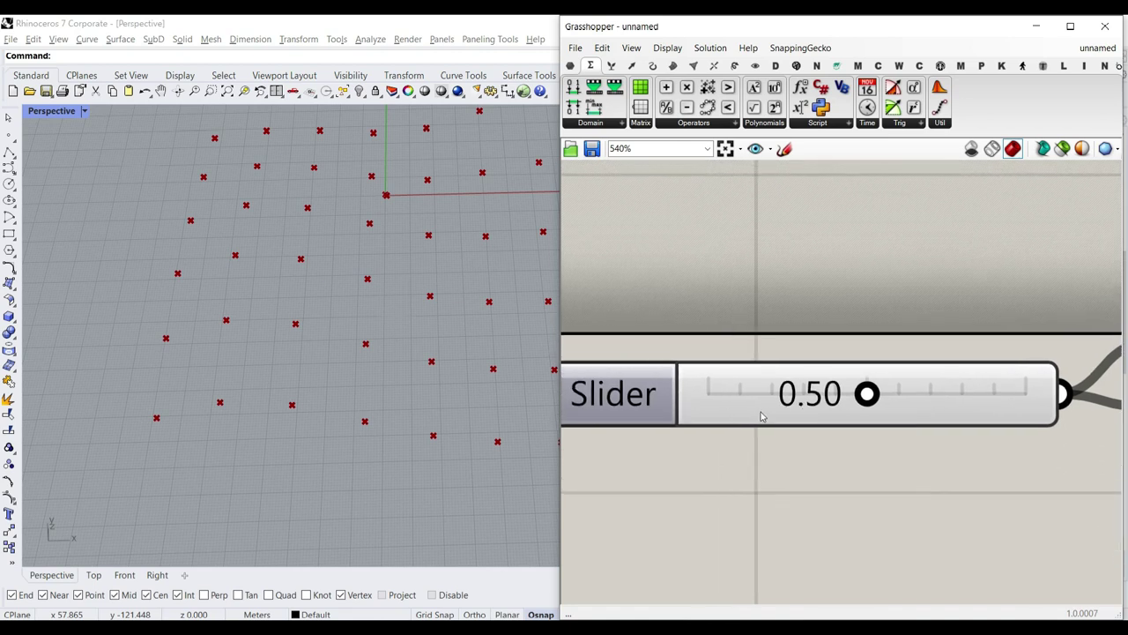
double_click(648, 404)
click(697, 422)
click(707, 437)
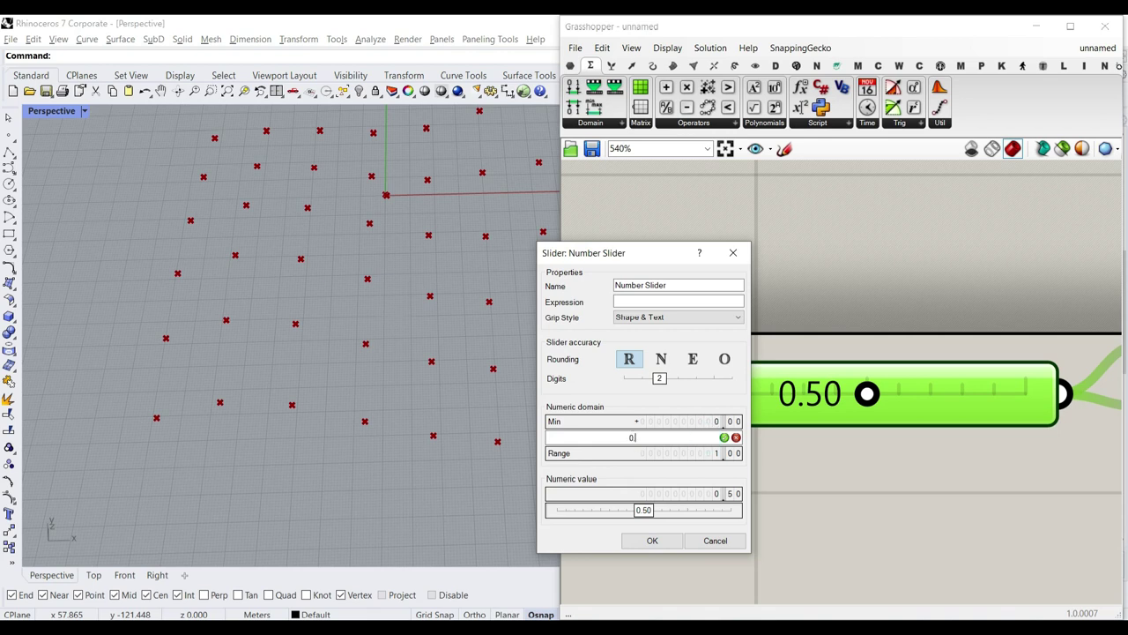
click(657, 540)
drag(1025, 394, 917, 394)
- Duplicate the slider, Construct Domain² and Isotrim below the lower Iso Curve, and connect the lower Isotrim's Surface output to the copied Isotrim
scroll(866, 371, down, 5)
scroll(866, 371, down, 3)
drag(980, 244, 758, 309)
scroll(862, 261, down, 1)
drag(878, 263, 896, 474)
click(934, 374)
scroll(849, 376, up, 4)
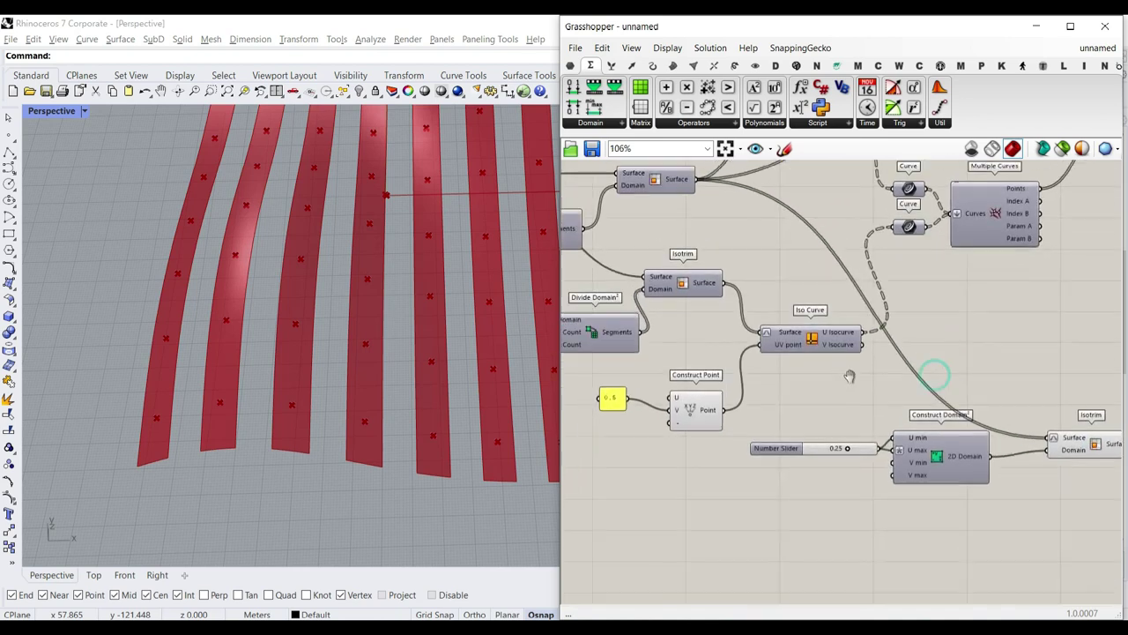
right_drag(848, 377, 882, 363)
drag(755, 268, 1082, 424)
- Clear the U max expression on the copied Construct Domain² and move its slider's connections to V min and V max
scroll(978, 432, up, 6)
right_click(900, 427)
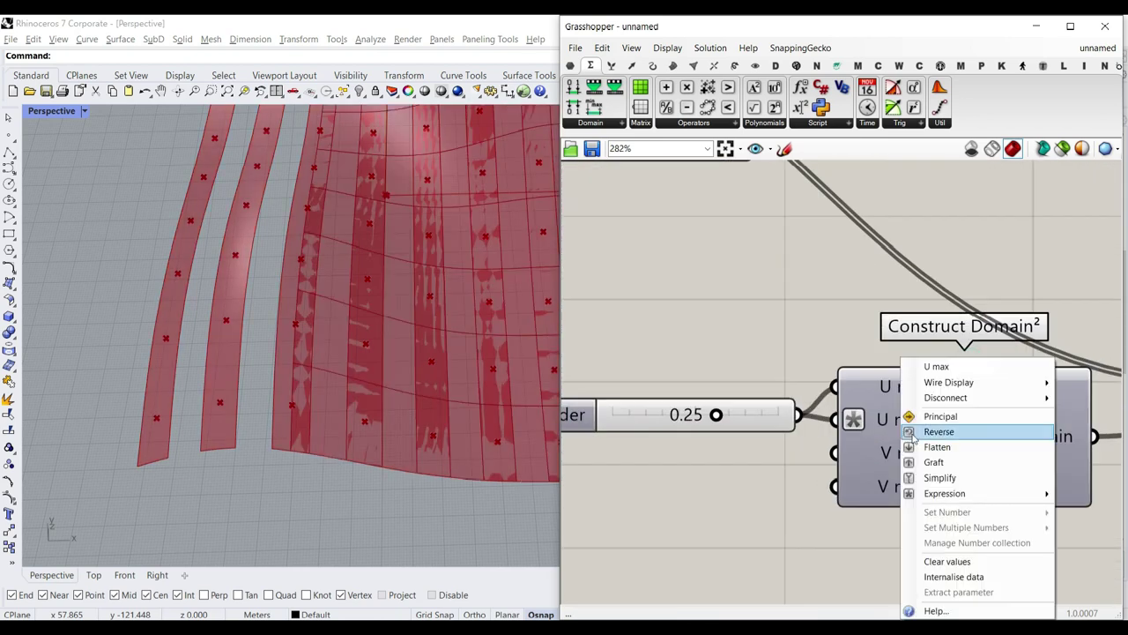
mouse_move(969, 493)
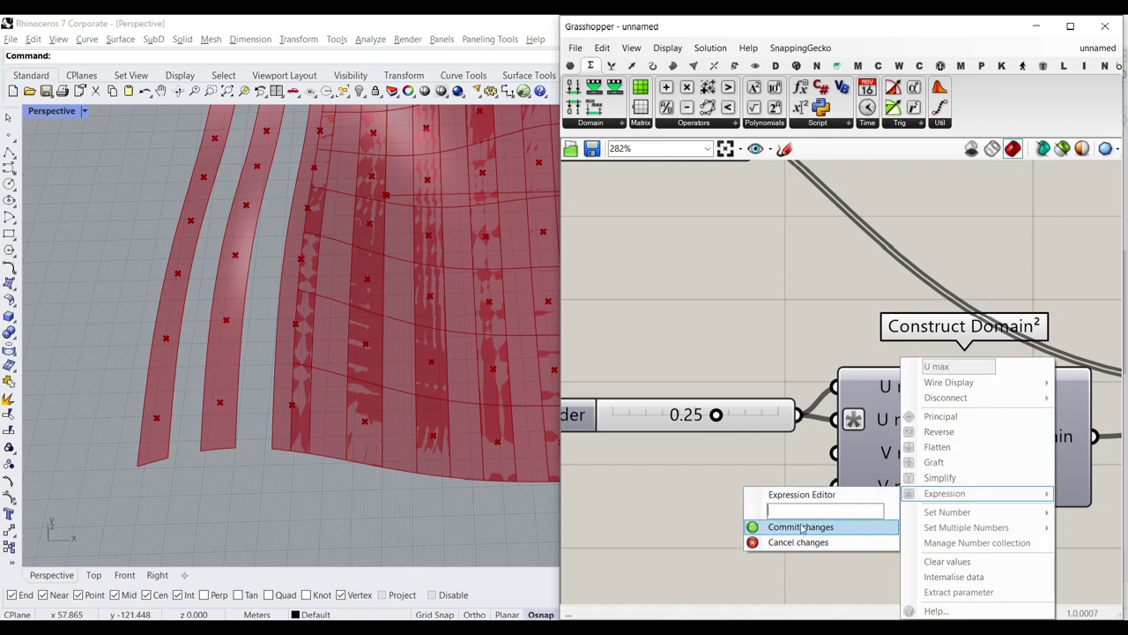
click(798, 527)
ctrl+drag(810, 412, 859, 421)
drag(773, 407, 861, 486)
- Give the copied Construct Domain²'s V max input the expression 1-x and set its slider to 0.22
scroll(849, 496, up, 2)
right_click(844, 444)
right_click(826, 488)
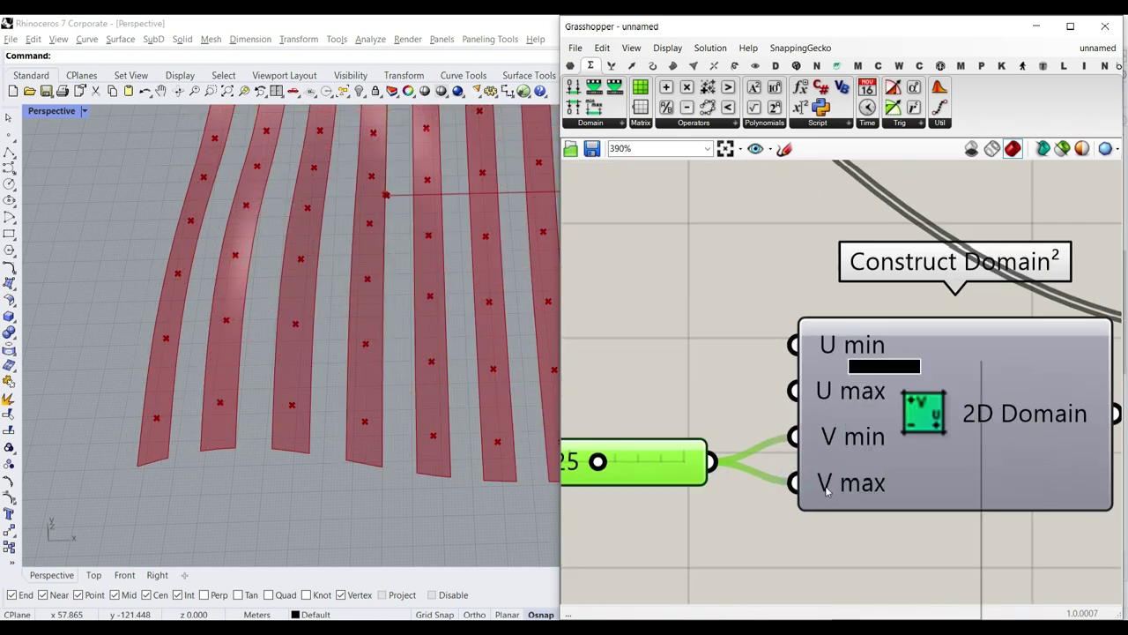
mouse_move(849, 495)
click(794, 509)
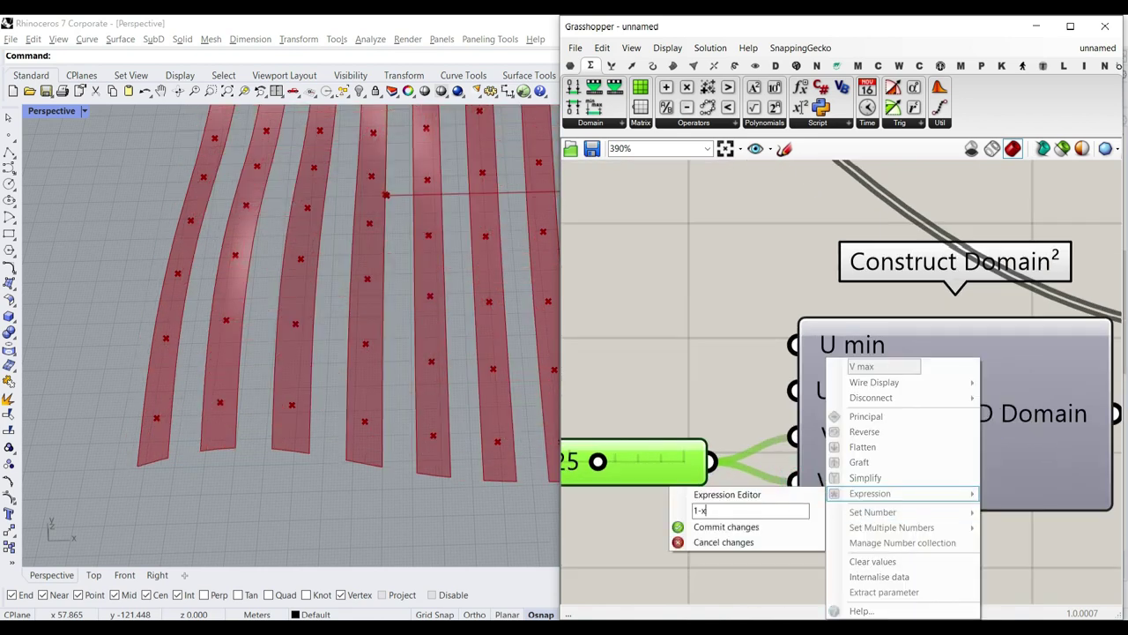
click(696, 527)
scroll(657, 472, up, 1)
mouse_move(657, 491)
mouse_down()
mouse_move(611, 495)
mouse_move(637, 495)
mouse_up()
- Move the two new Isotrims farther from their Construct Domain² components and place the Point parameter beside Multiple Curves
scroll(750, 476, down, 8)
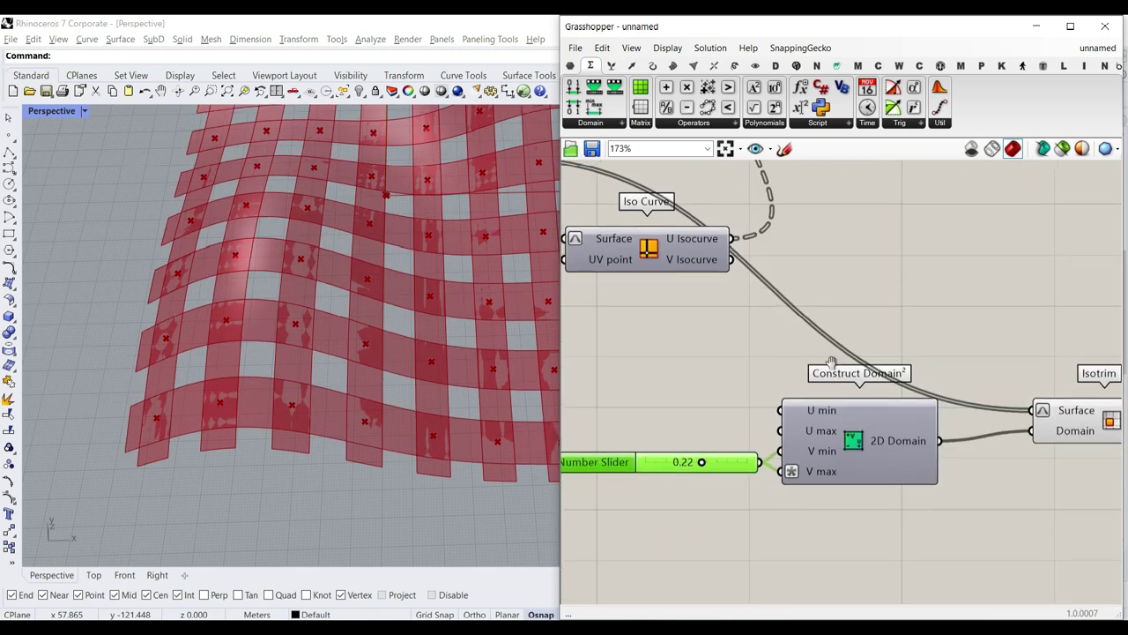
right_drag(909, 444, 892, 444)
drag(828, 474, 854, 476)
drag(820, 295, 853, 293)
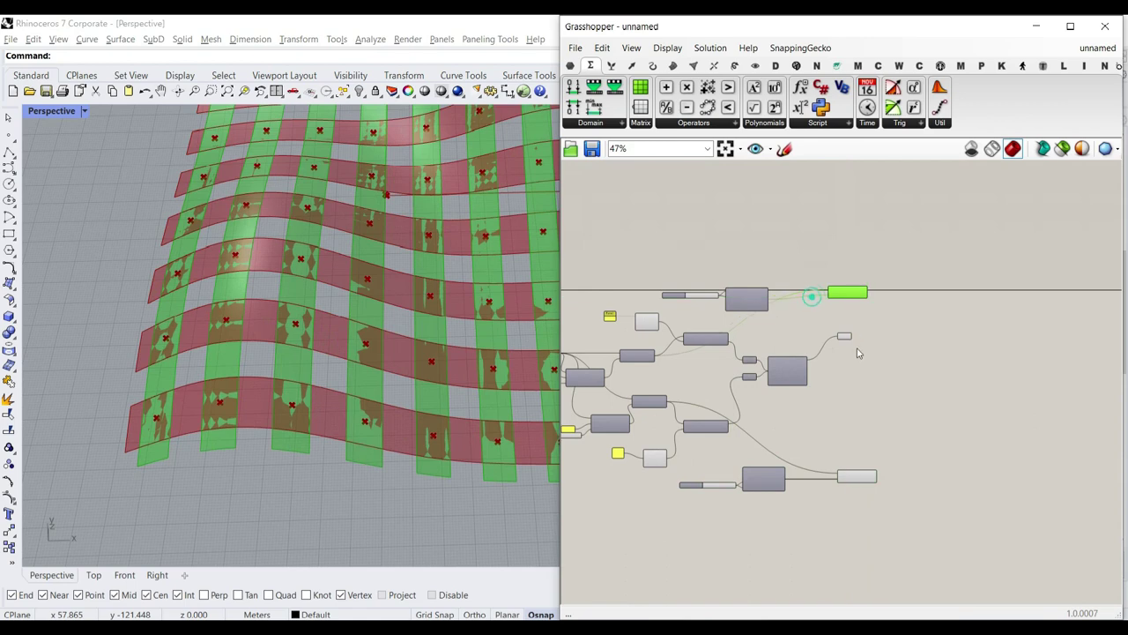
click(845, 337)
drag(847, 342, 887, 366)
- Examine from a low angle how the intersection points sit on the crossing strips
right_drag(397, 397, 292, 365)
shift+right_drag(293, 269, 423, 376)
scroll(423, 376, down, 5)
scroll(378, 322, up, 8)
right_drag(379, 323, 277, 304)
scroll(330, 316, down, 4)
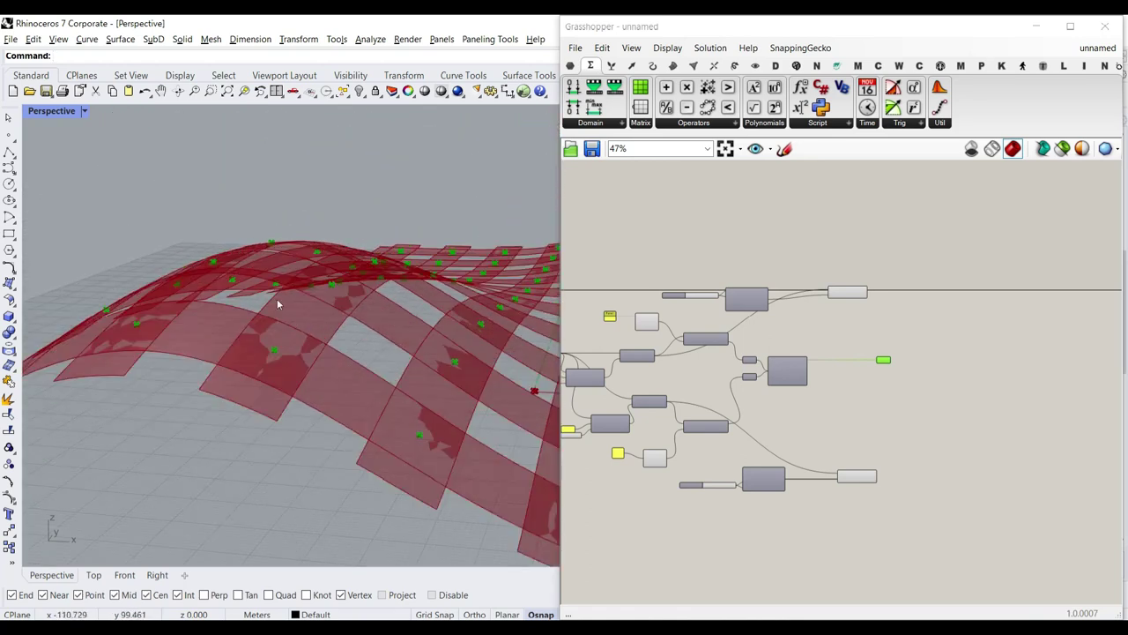
- Add an Offset Surface component beside the upper Isotrim and connect the Isotrim's Surface output to its Surface input
scroll(355, 356, down, 8)
right_drag(335, 373, 309, 333)
scroll(399, 445, up, 10)
scroll(309, 335, down, 5)
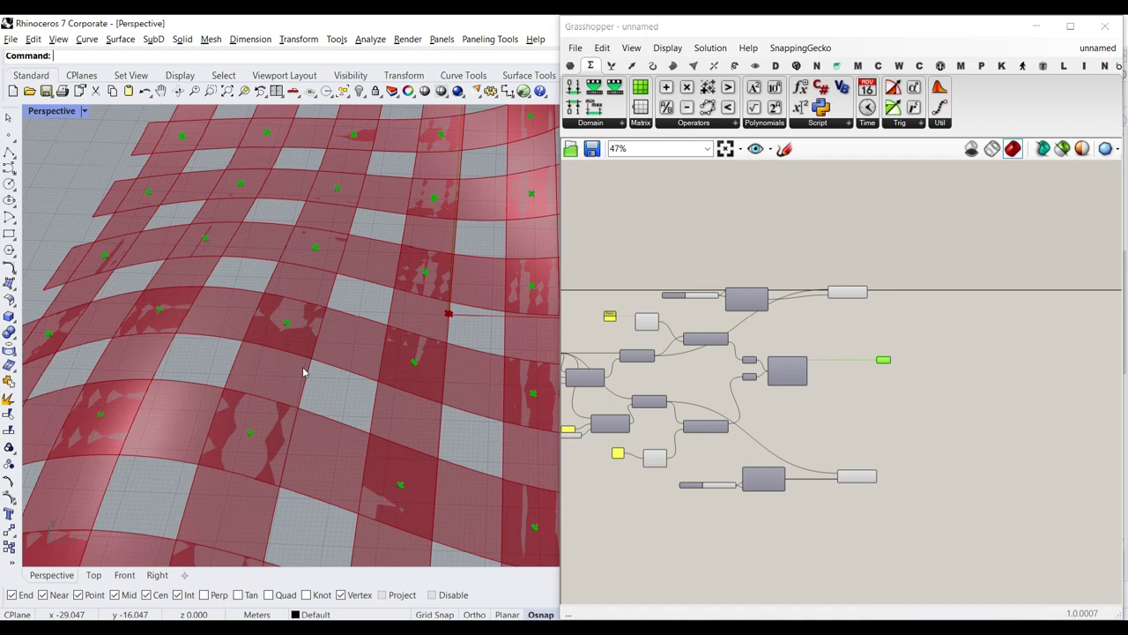
scroll(849, 323, up, 4)
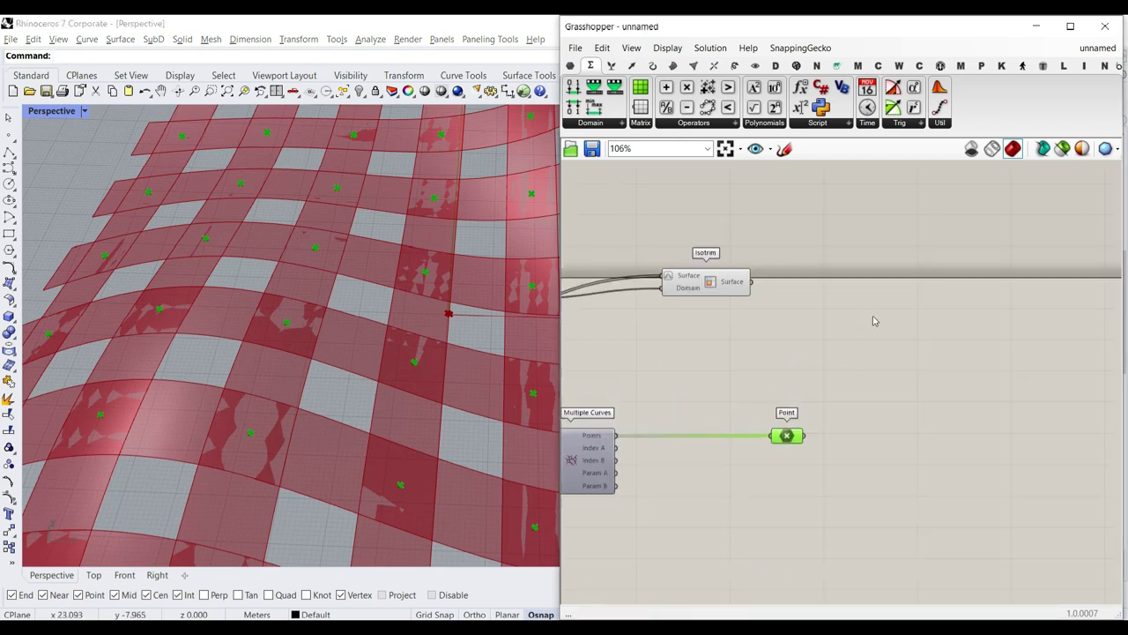
right_drag(838, 312, 901, 370)
double_click(891, 349)
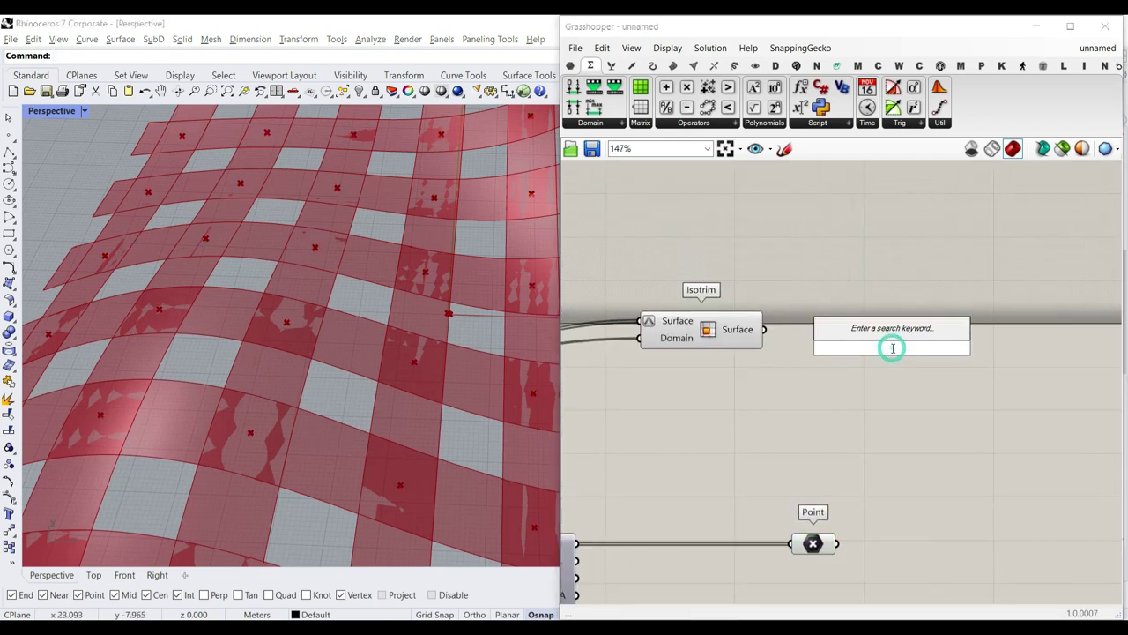
click(675, 68)
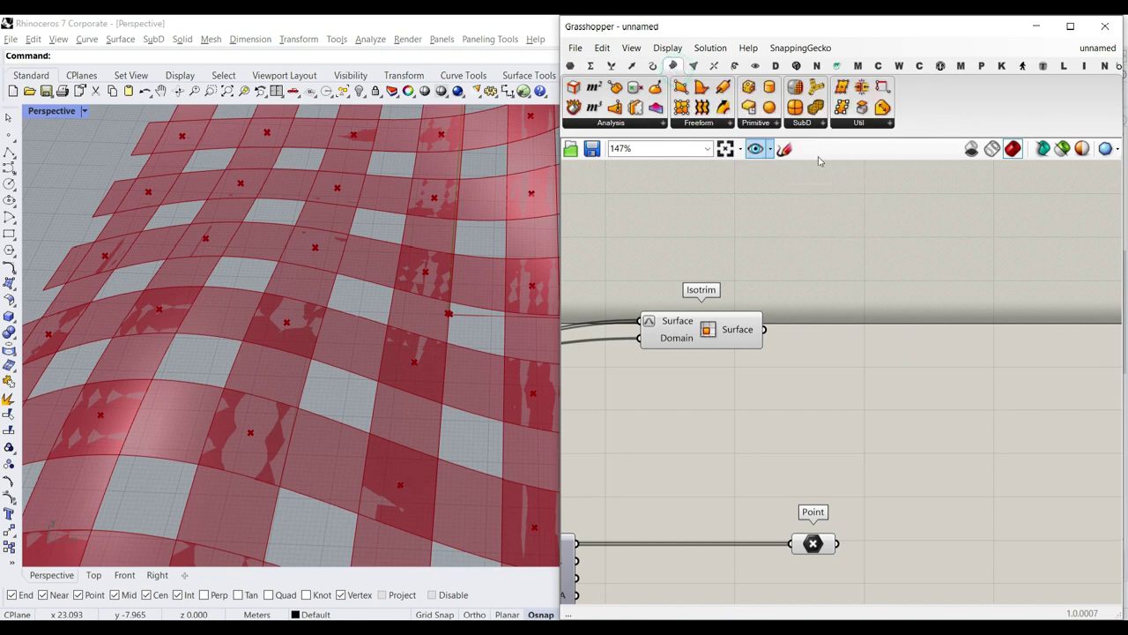
click(874, 125)
click(991, 266)
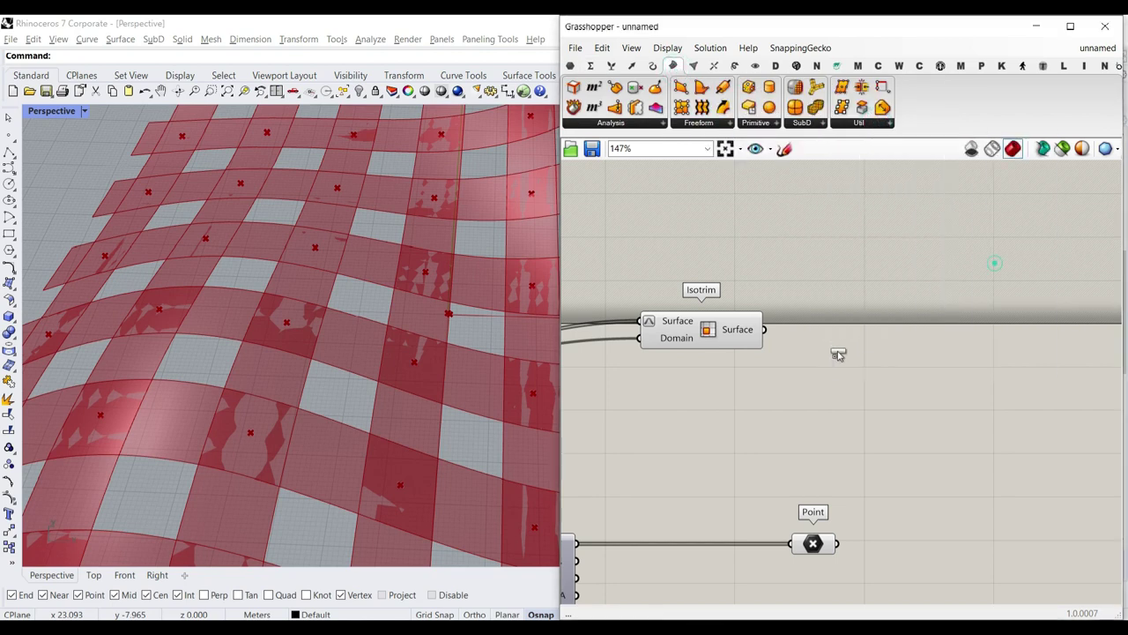
click(844, 352)
scroll(746, 365, up, 2)
drag(775, 306, 824, 316)
drag(862, 339, 1021, 341)
- Add a number slider with value 2.22 below the upper Isotrim and rename it Thickness
right_drag(797, 455, 912, 432)
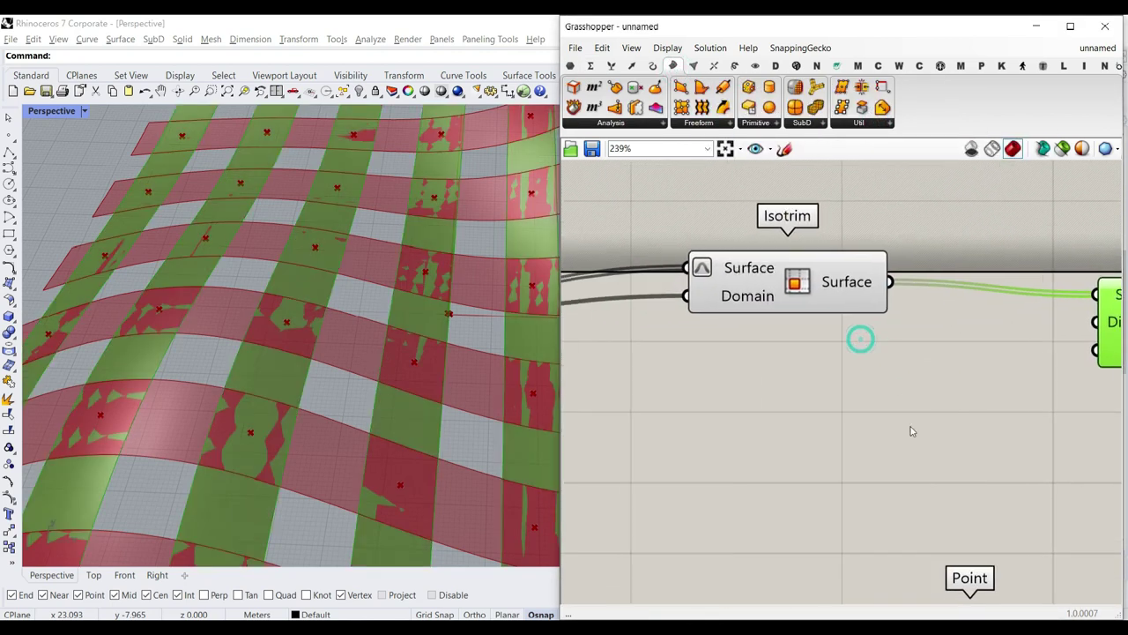
click(757, 448)
double_click(757, 448)
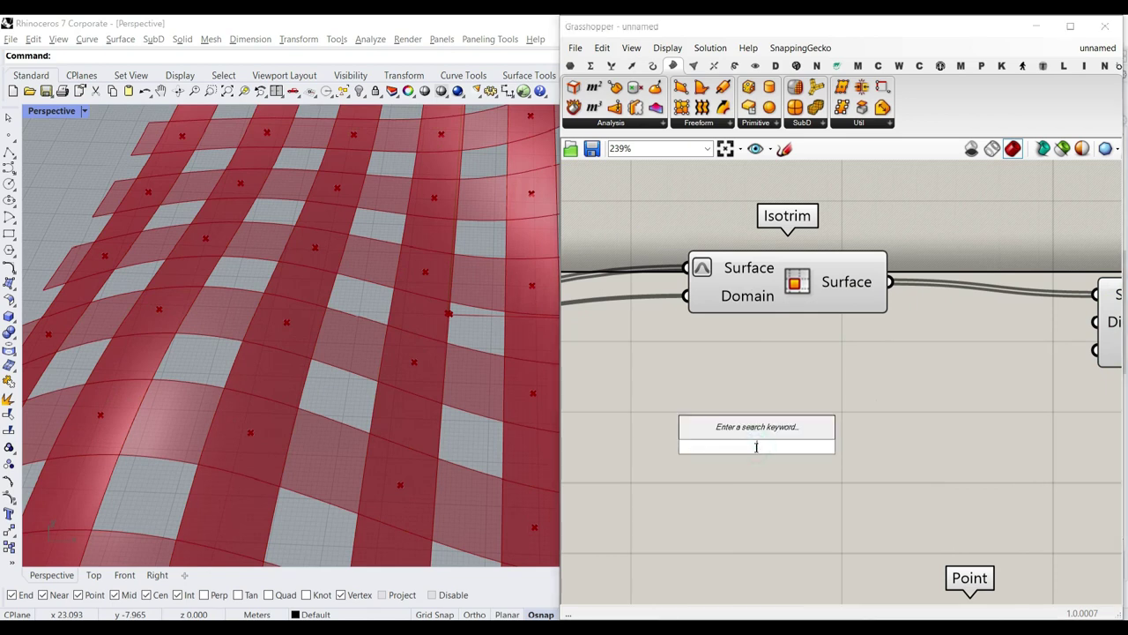
text(2.22)
key(Return)
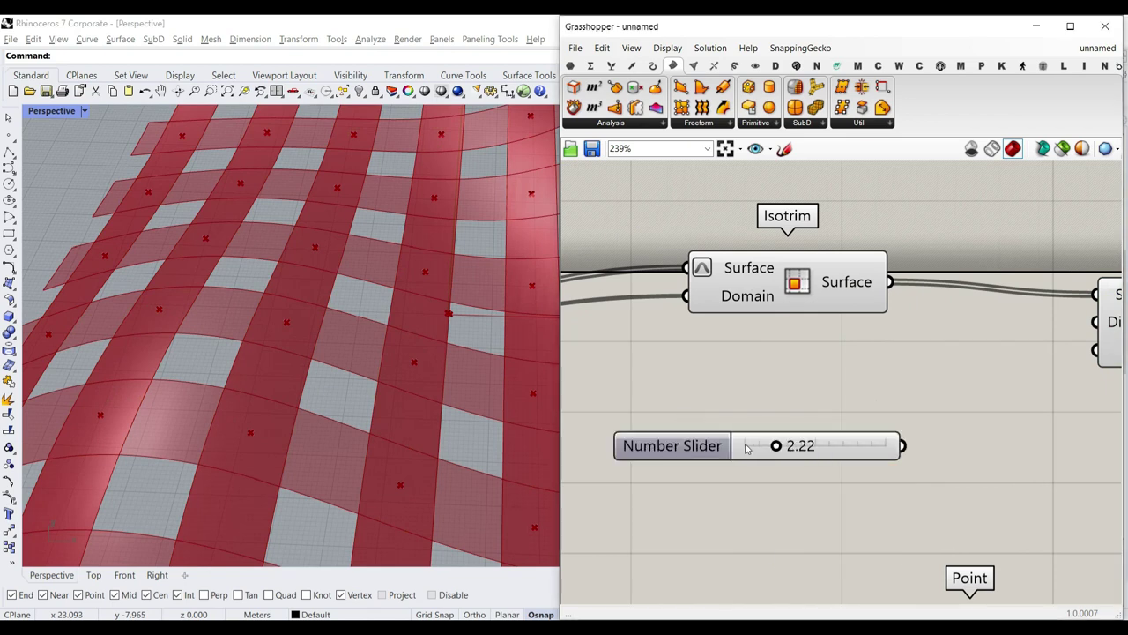
right_click(746, 449)
drag(787, 454, 719, 465)
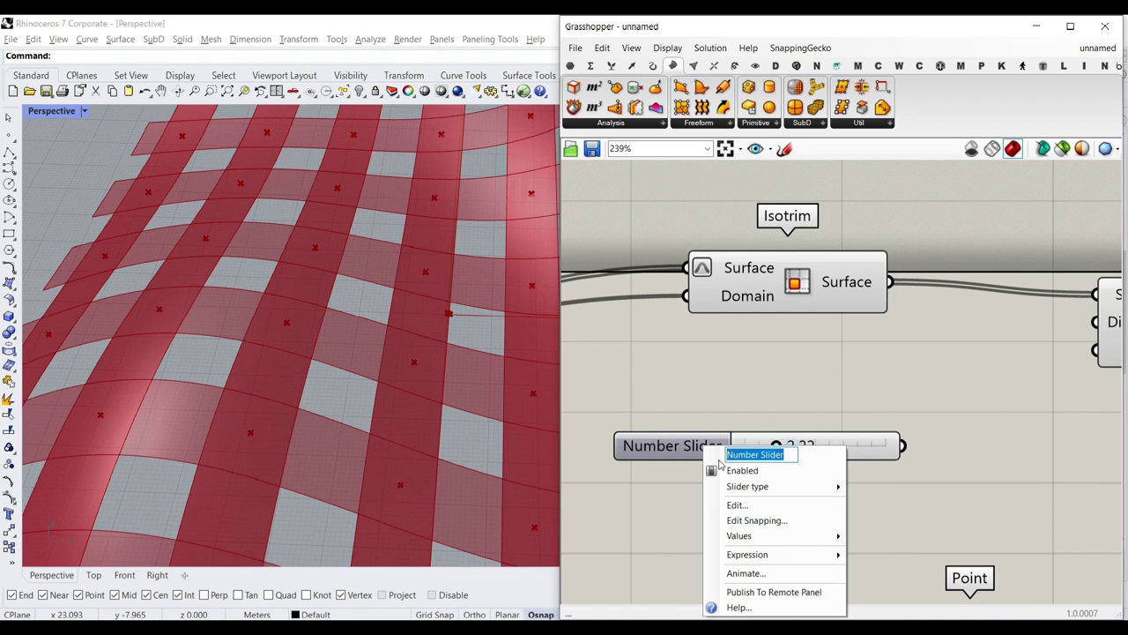
text(Thickness)
click(890, 406)
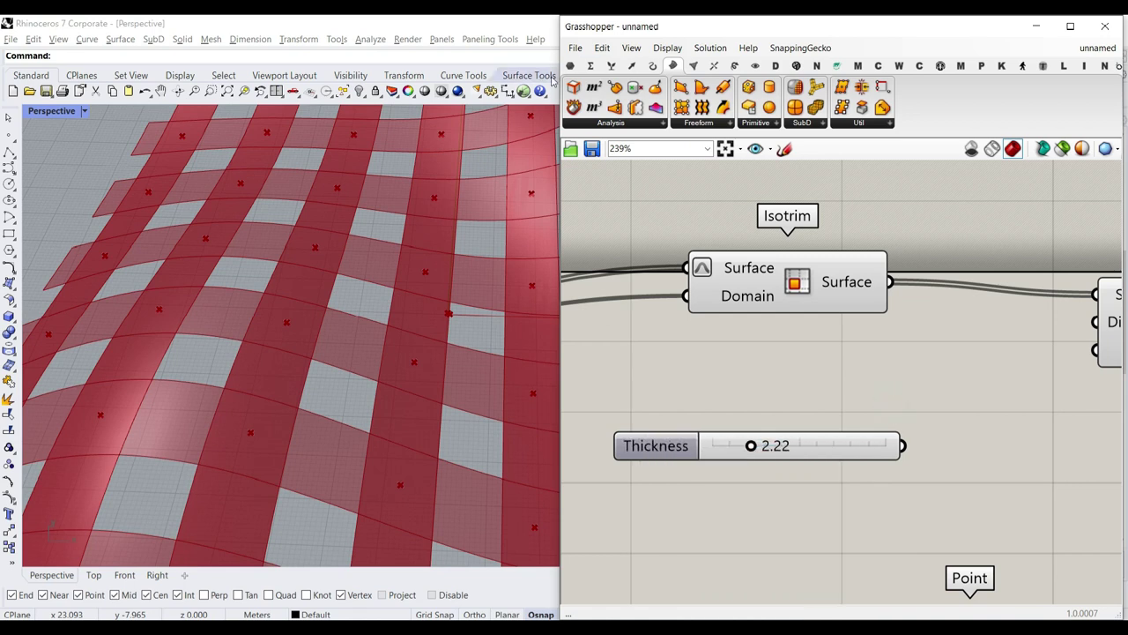
- Add a Number parameter, feed it from the Thickness slider, and connect it to the Offset Surface's Distance input
click(571, 66)
drag(723, 89, 939, 458)
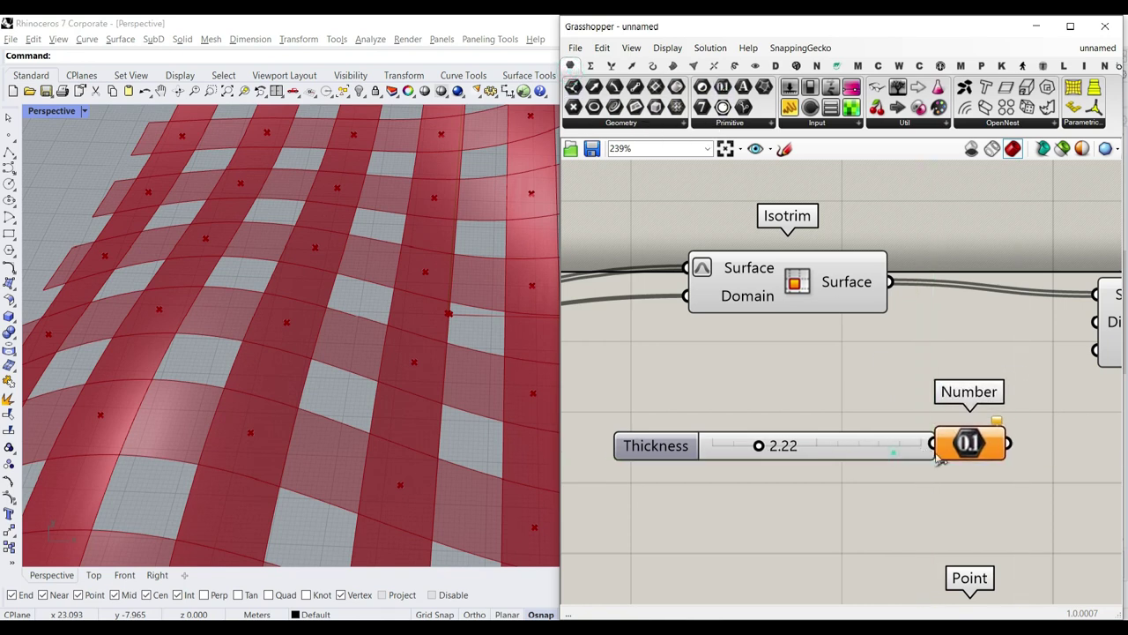
right_drag(938, 458, 898, 464)
mouse_move(888, 456)
mouse_down()
mouse_move(831, 451)
mouse_move(901, 450)
mouse_up()
right_drag(917, 454, 844, 462)
mouse_move(844, 462)
mouse_down()
mouse_move(867, 461)
mouse_move(840, 460)
mouse_up()
right_drag(895, 461, 847, 527)
drag(842, 524, 945, 410)
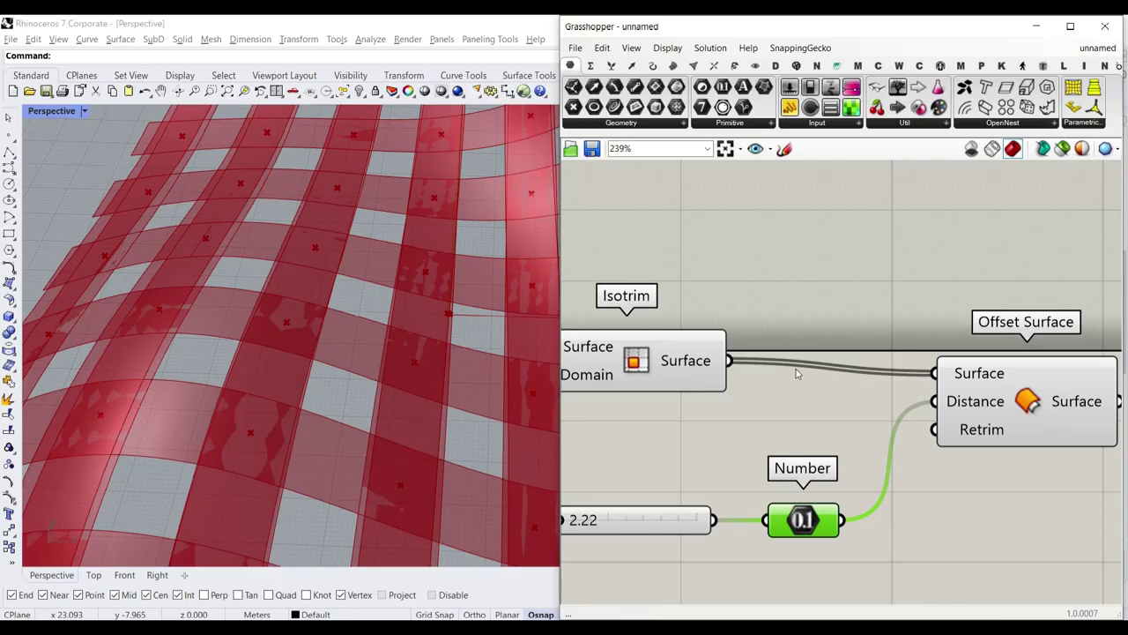
- Give the Offset Surface's Distance input the expression -x and set the Thickness slider to 7.50
right_drag(751, 476, 730, 428)
right_click(944, 368)
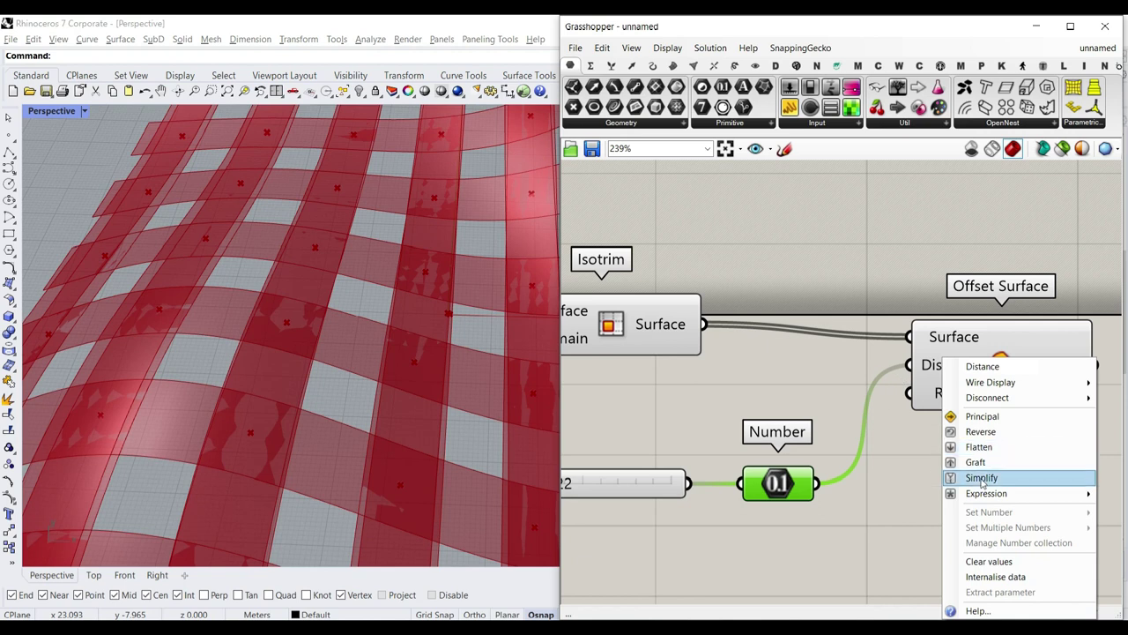
mouse_move(979, 493)
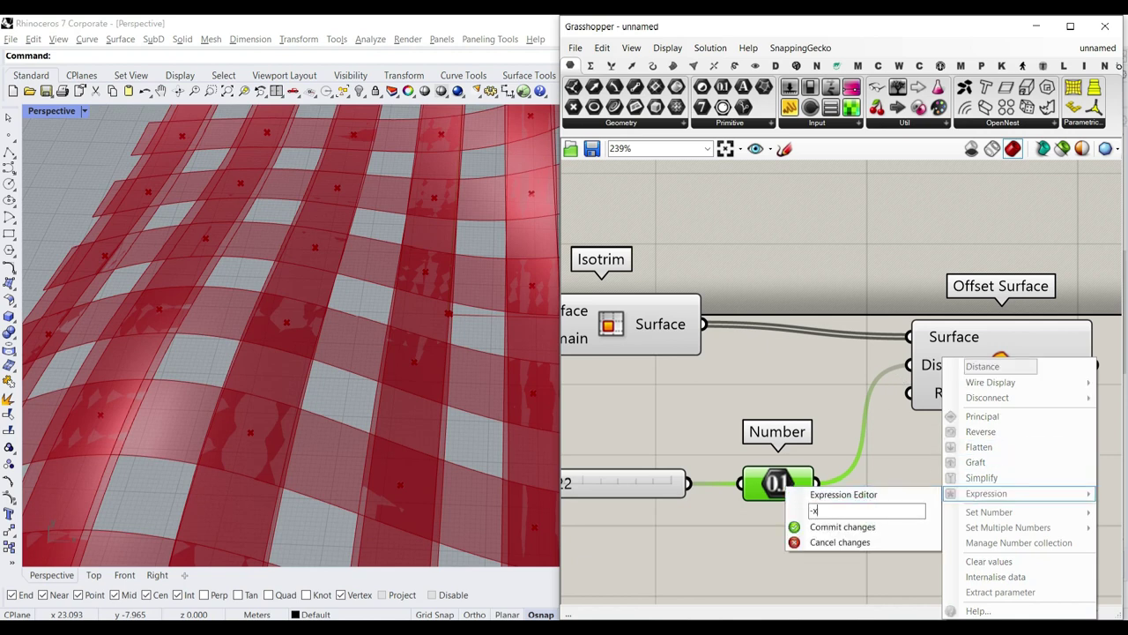
click(837, 526)
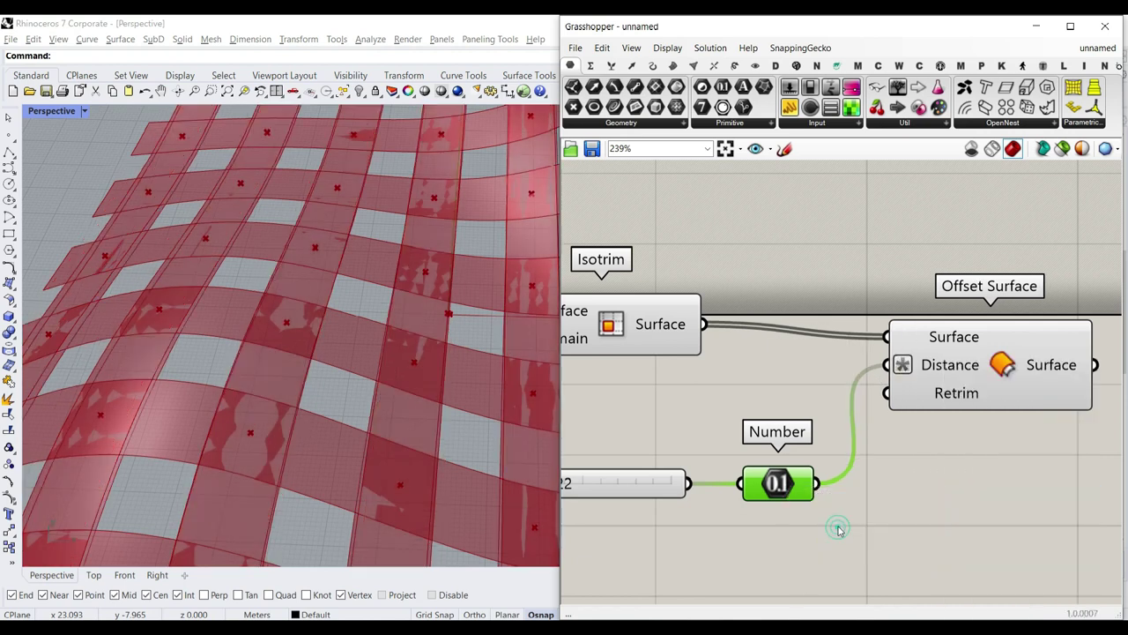
scroll(887, 406, down, 3)
drag(649, 436, 703, 441)
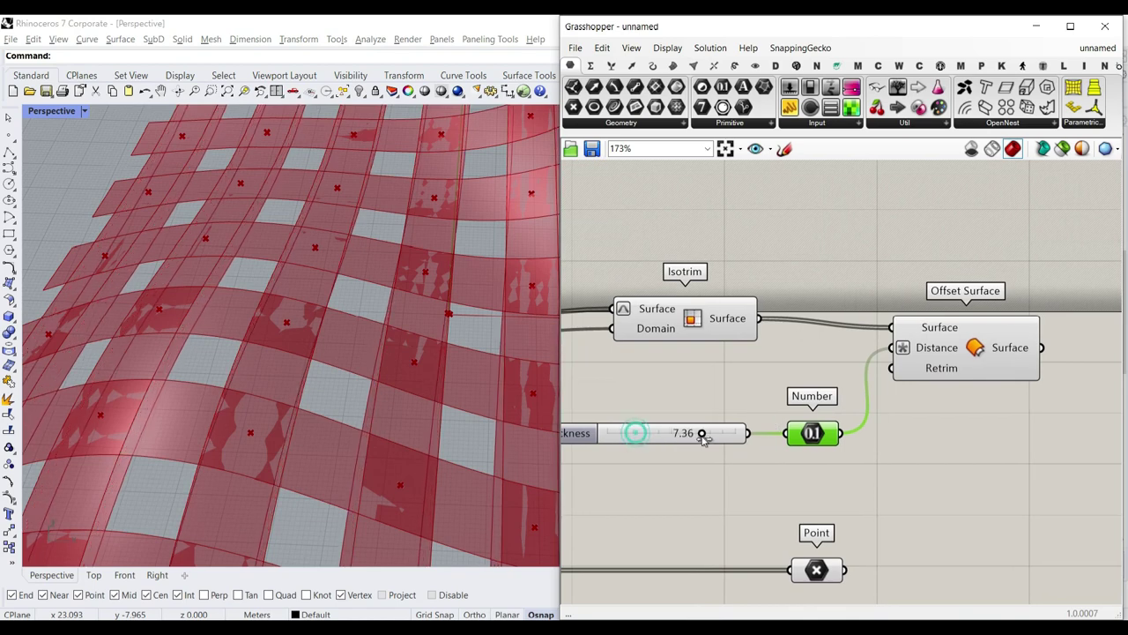
- Copy the Offset Surface below the Point parameter and connect the lower Isotrim's Surface output to the copy's Surface input
right_drag(434, 465, 243, 264)
scroll(343, 364, down, 5)
scroll(192, 184, up, 4)
scroll(705, 275, down, 2)
drag(888, 337, 912, 605)
key(ctrl+c)
key(ctrl+v)
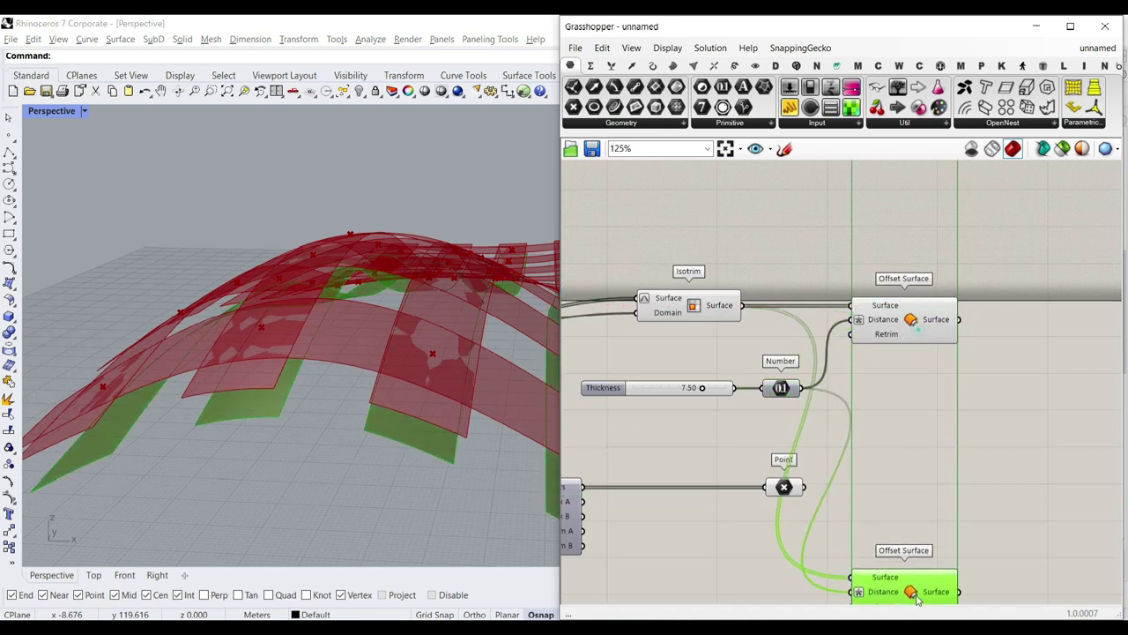
right_drag(875, 489, 919, 330)
scroll(915, 386, down, 1)
mouse_move(818, 595)
mouse_down()
mouse_move(838, 461)
mouse_move(825, 589)
mouse_up()
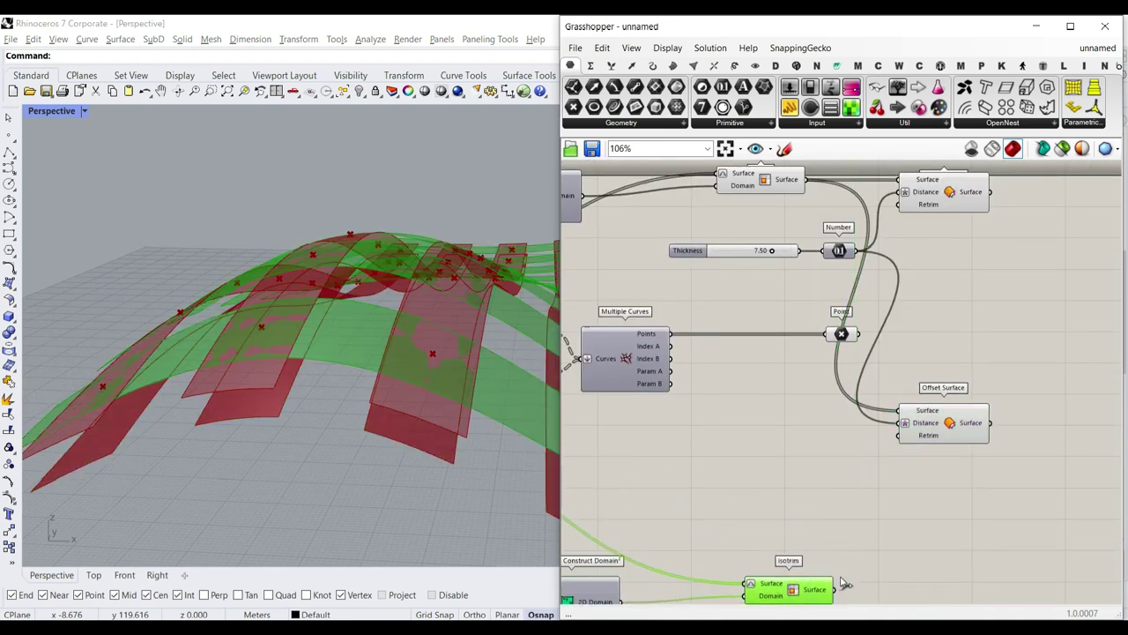
- Remove the minus sign from the Distance expression of the copied Offset Surface
right_click(907, 422)
mouse_move(970, 494)
click(799, 510)
key(BackSpace)
click(812, 525)
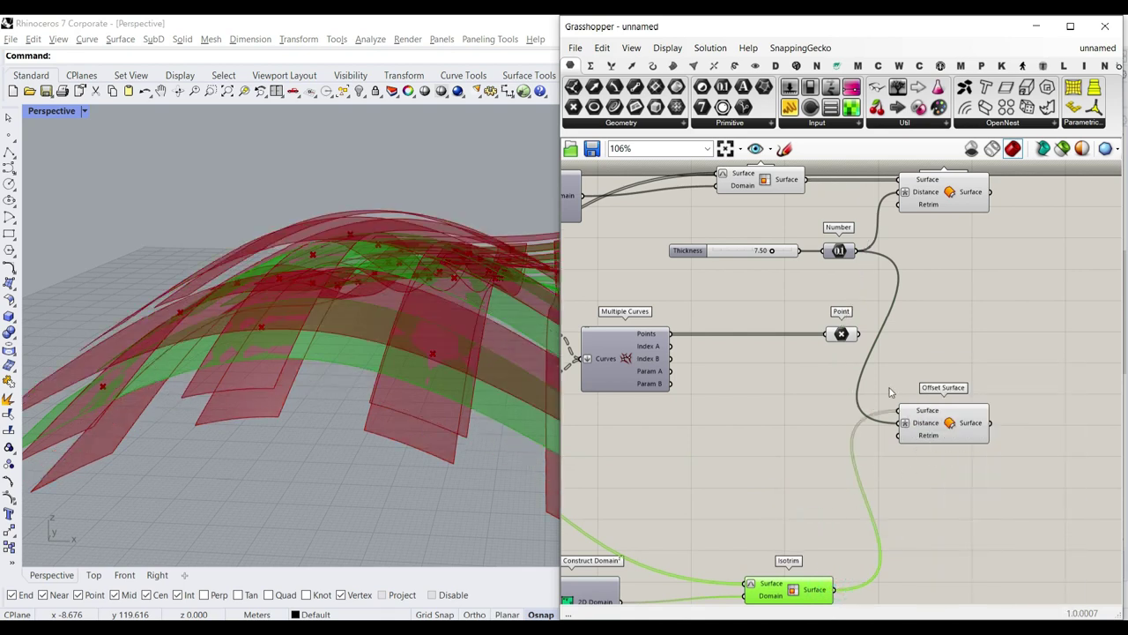
- Turn off the preview of both Isotrim components
scroll(864, 502, down, 4)
drag(839, 499, 781, 282)
right_click(791, 252)
click(831, 274)
- Reduce the Thickness slider to 6.31
right_drag(393, 281, 411, 301)
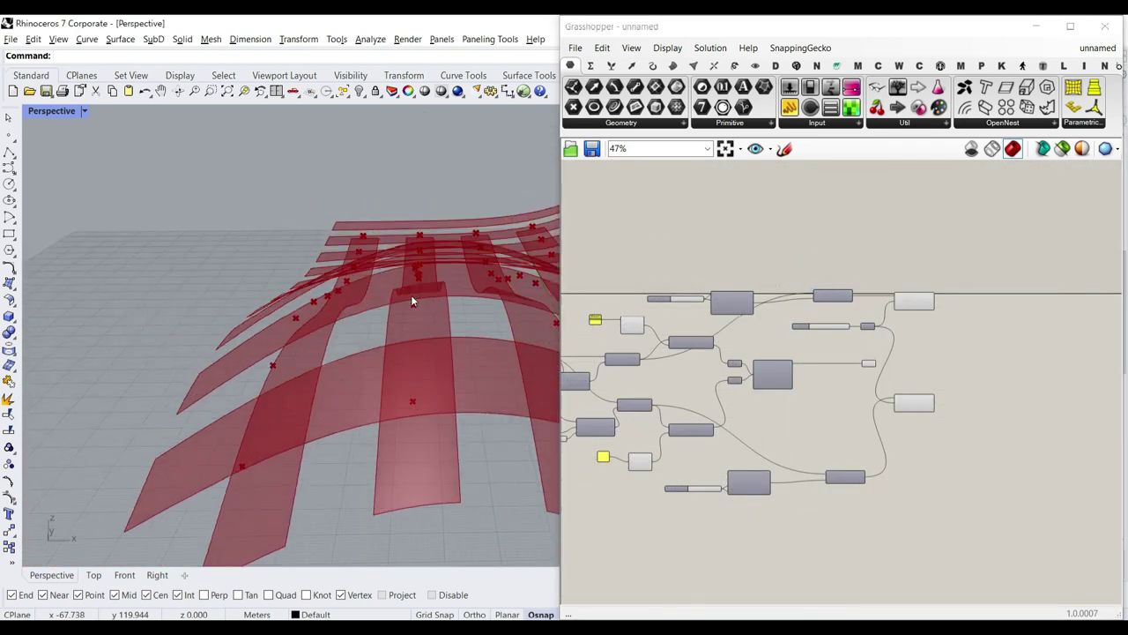
scroll(826, 319, up, 6)
drag(860, 342, 843, 350)
scroll(844, 352, up, 2)
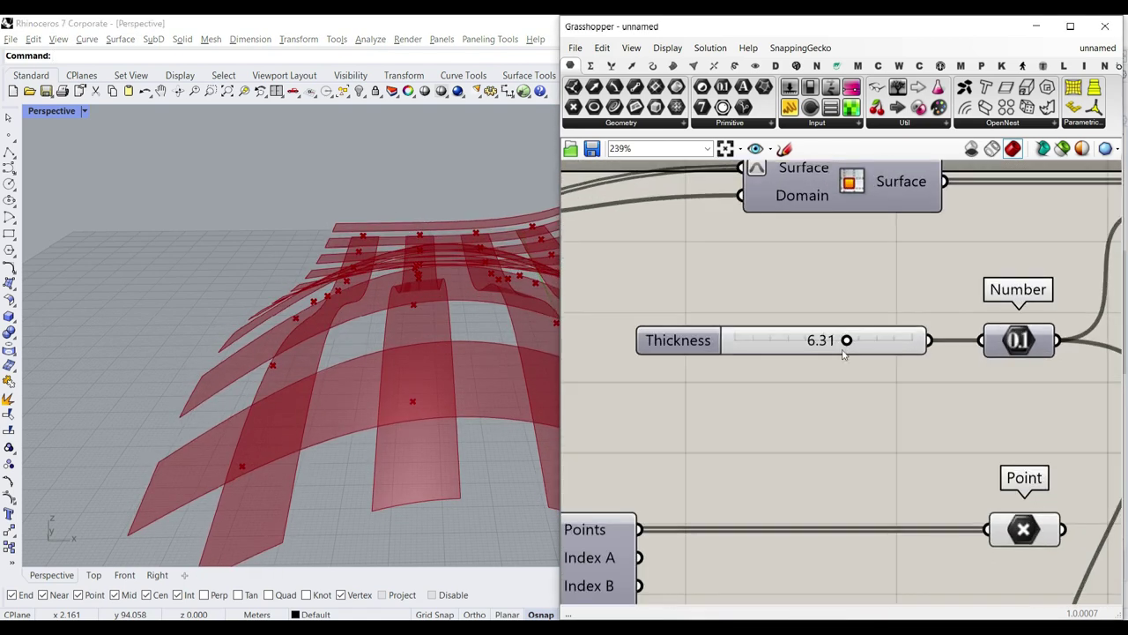
scroll(318, 358, down, 6)
right_drag(318, 359, 332, 366)
scroll(331, 366, up, 5)
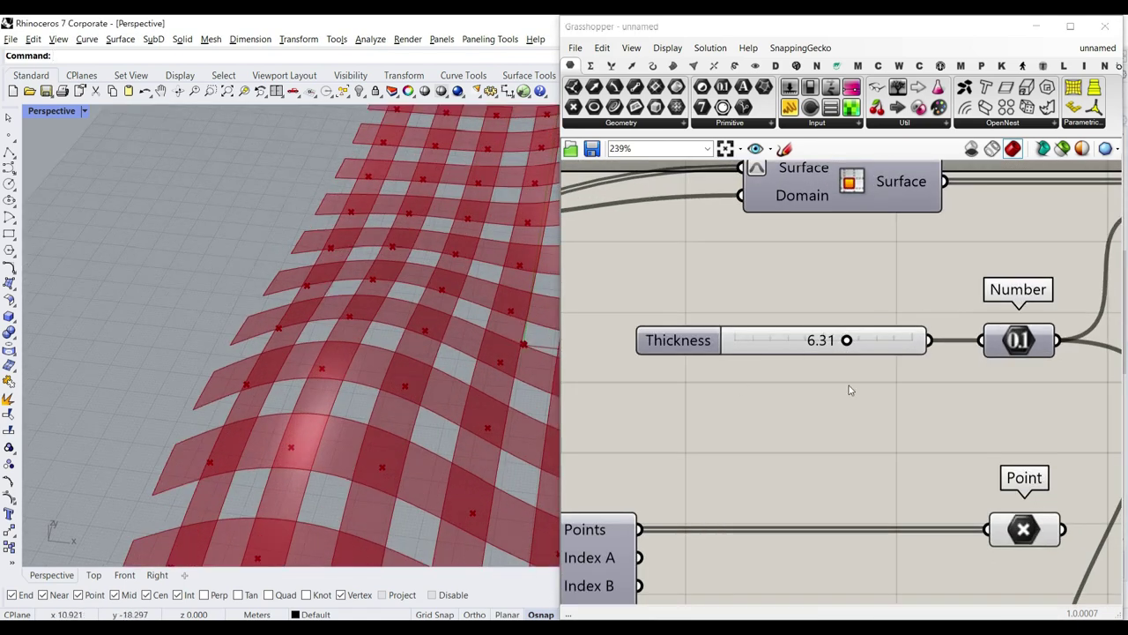
- Place a Pufferfish Offset Surface component beside the upper Offset Surface
right_drag(1012, 393, 765, 383)
scroll(765, 384, down, 1)
scroll(766, 383, down, 4)
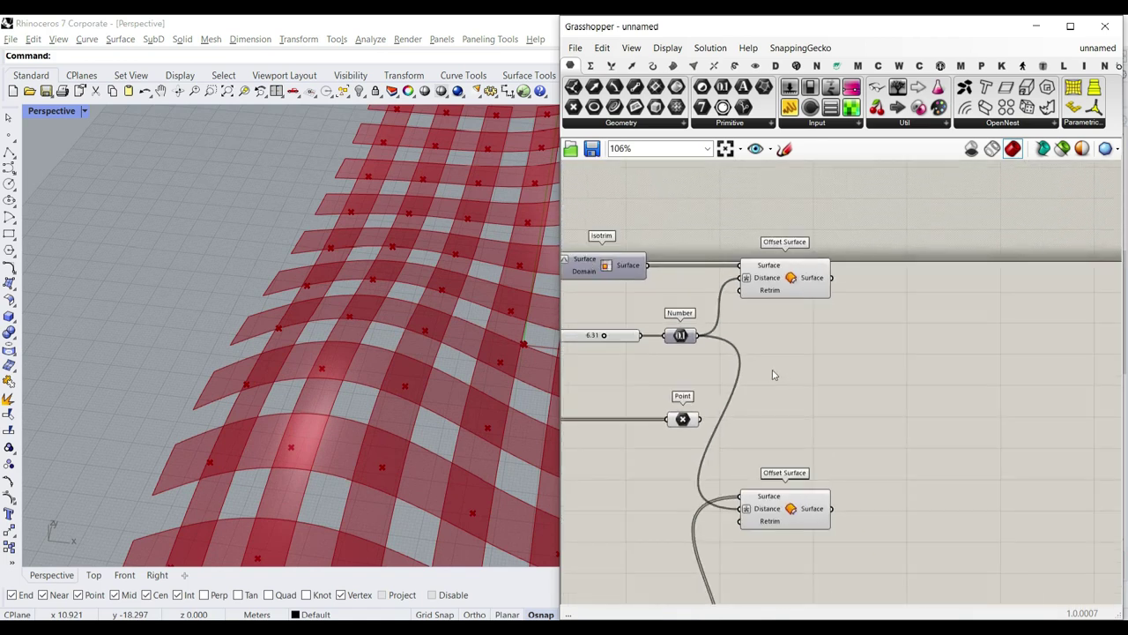
click(836, 66)
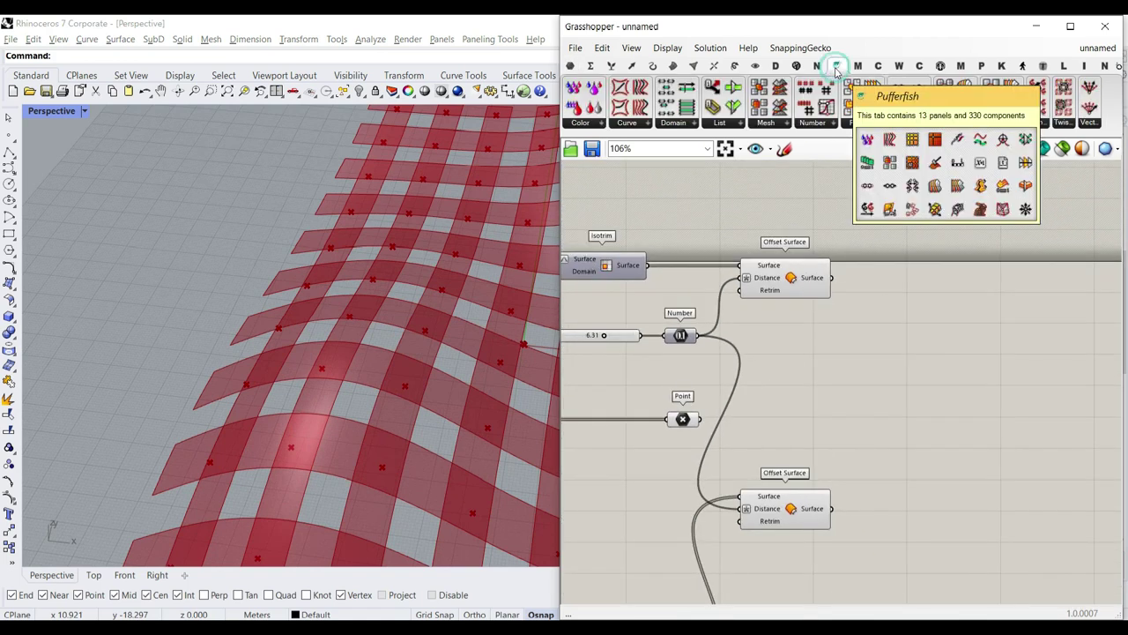
click(1016, 125)
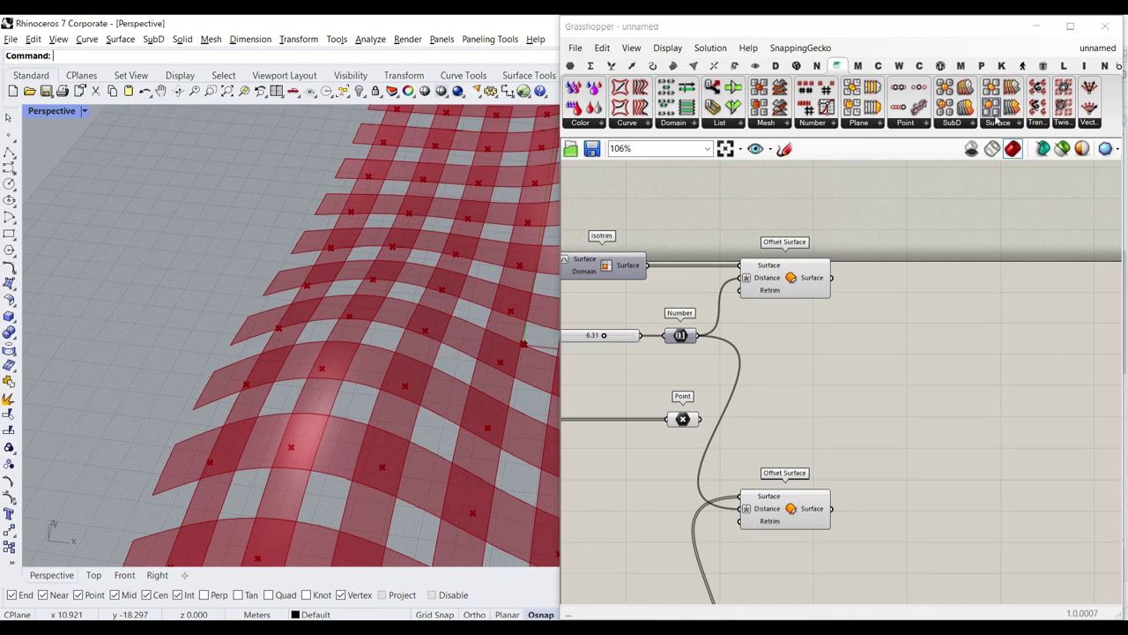
click(996, 124)
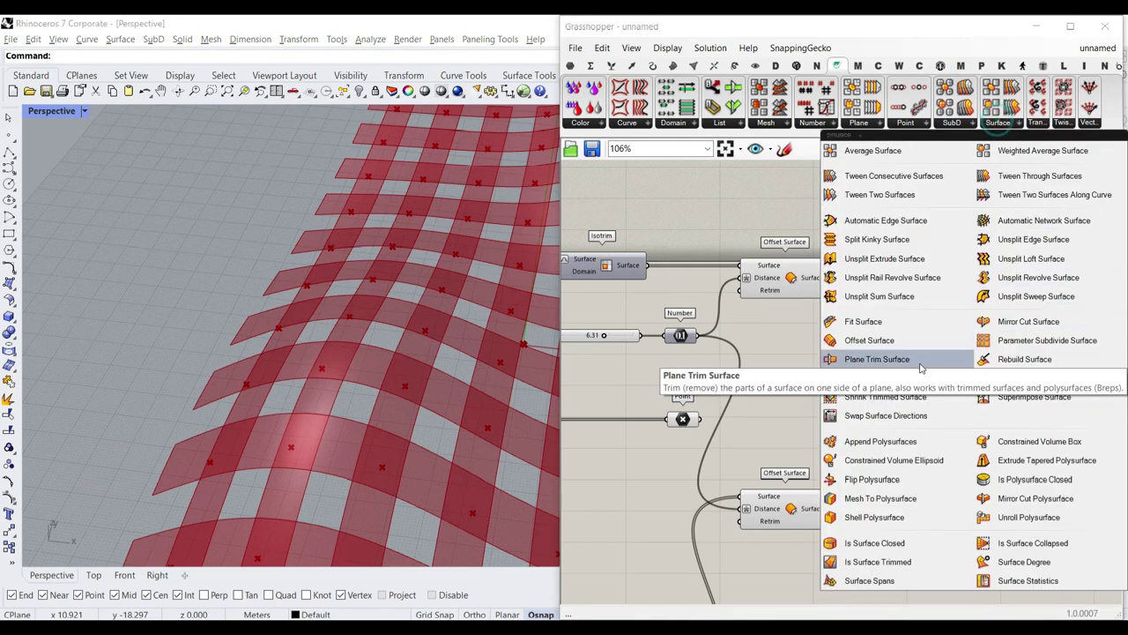
drag(897, 340, 910, 293)
scroll(910, 294, up, 3)
drag(852, 257, 852, 255)
- Connect the upper Offset Surface's output to the Pufferfish component's Surface input and the Number parameter to its Distance input
drag(895, 289, 928, 323)
right_drag(739, 354, 897, 335)
drag(996, 319, 1042, 293)
right_click(1076, 297)
right_drag(931, 334, 811, 372)
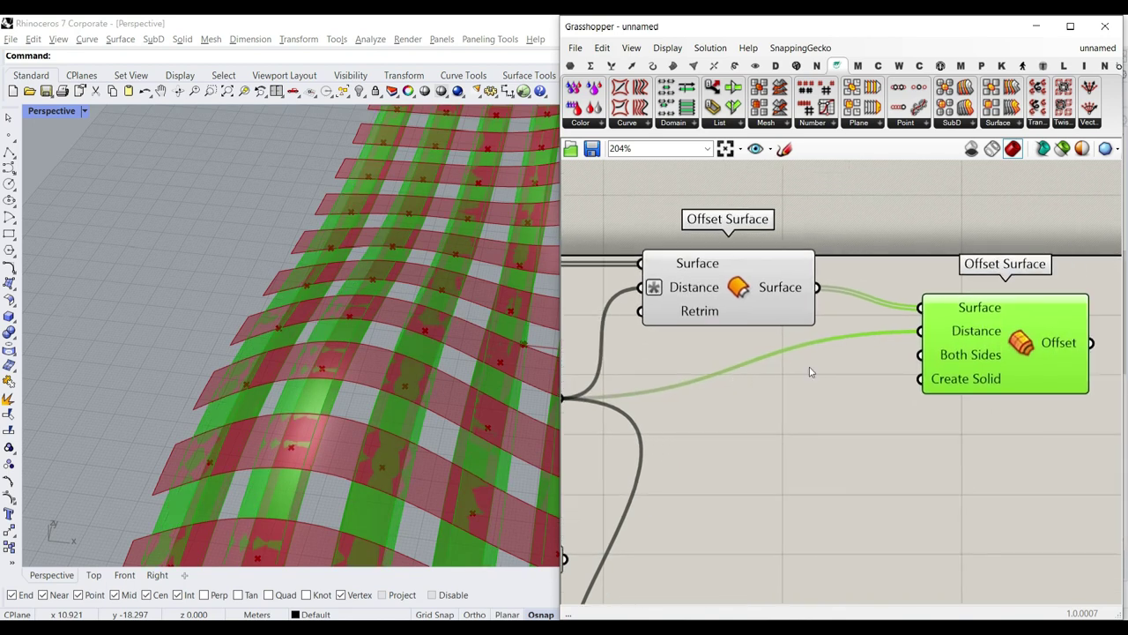
- Examine the thickened strips from a low angle and the Distance and Both Sides inputs of the Pufferfish Offset Surface
scroll(997, 313, up, 2)
right_drag(270, 408, 289, 303)
scroll(289, 302, down, 6)
scroll(288, 302, up, 6)
right_drag(244, 362, 274, 272)
scroll(272, 268, up, 2)
scroll(928, 320, up, 1)
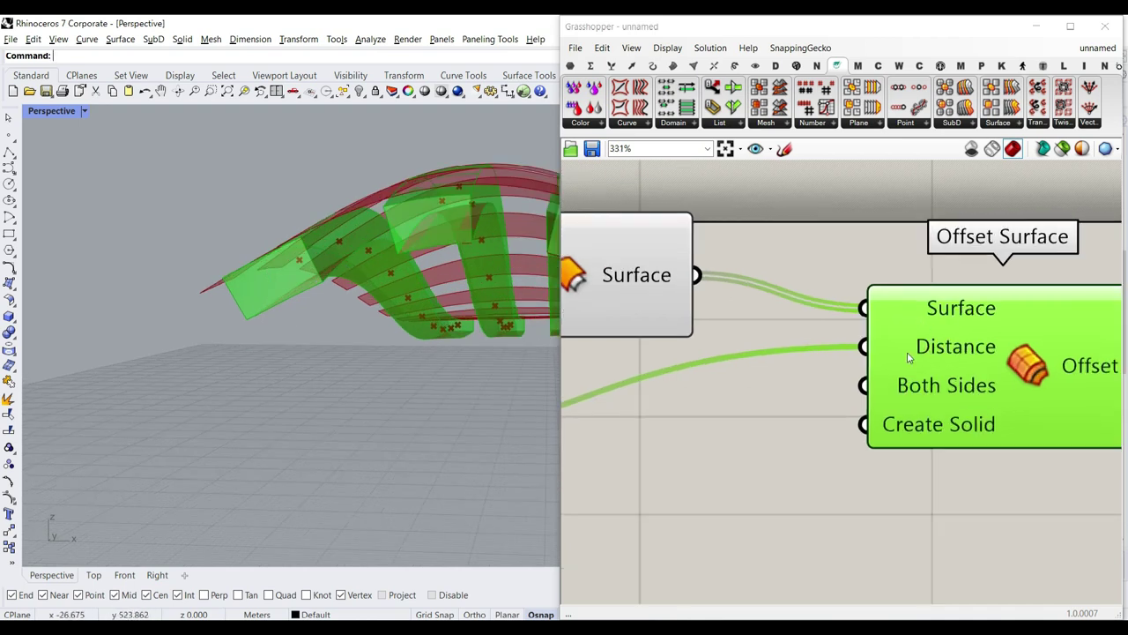
right_drag(986, 360, 871, 348)
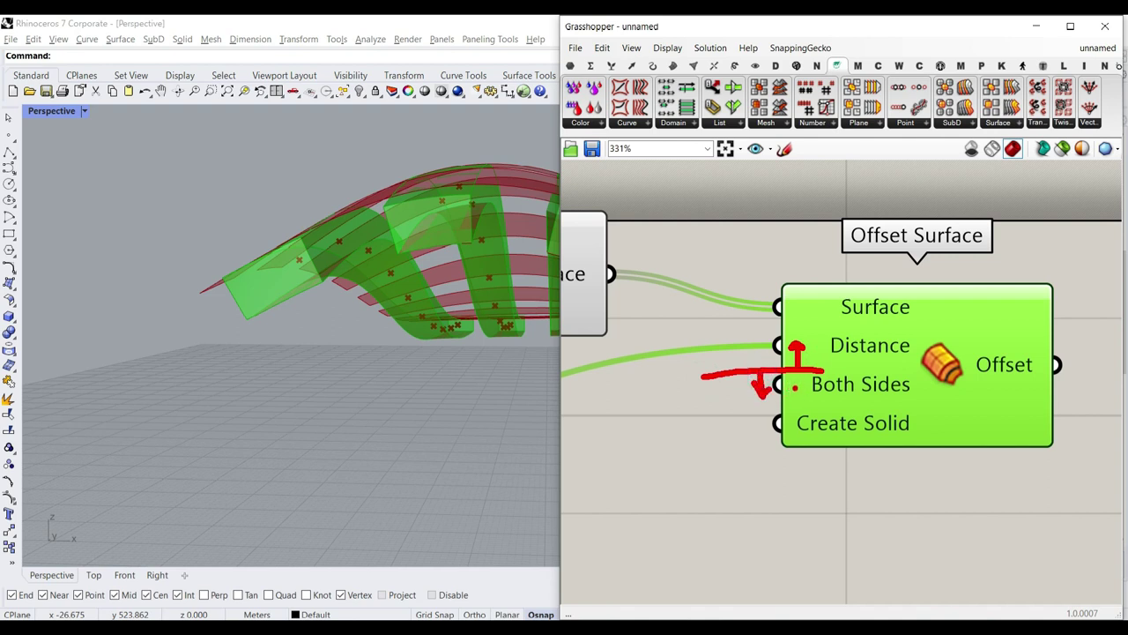
- Connect the Number parameter to the Pufferfish Offset Surface's Both Sides input and give its Distance input a negative x expression
scroll(701, 405, down, 5)
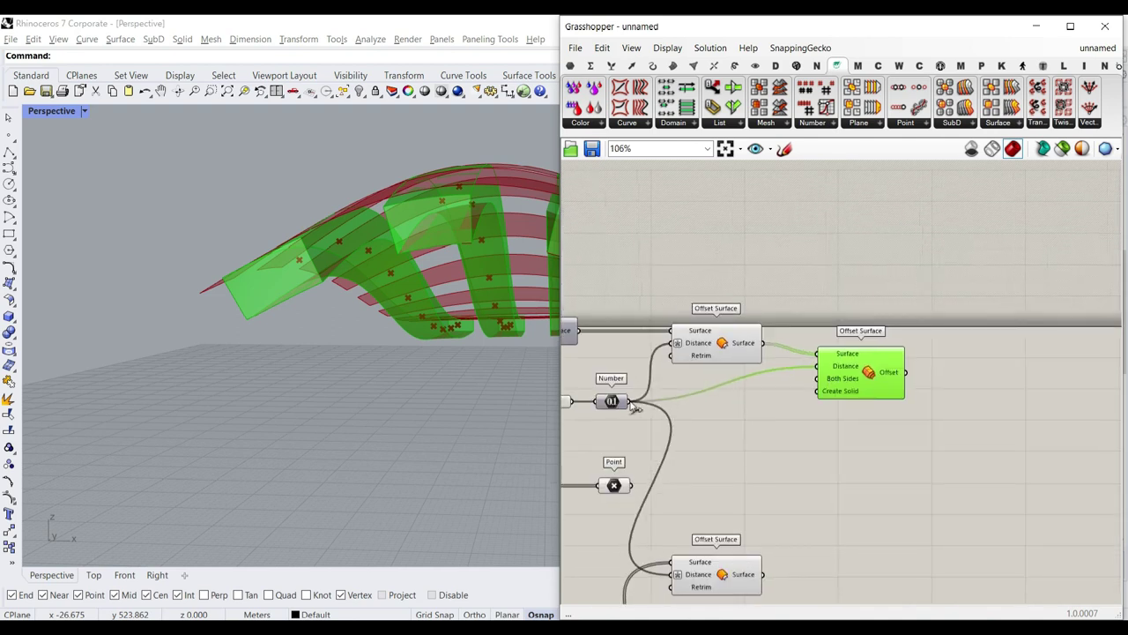
scroll(821, 380, up, 4)
right_click(839, 350)
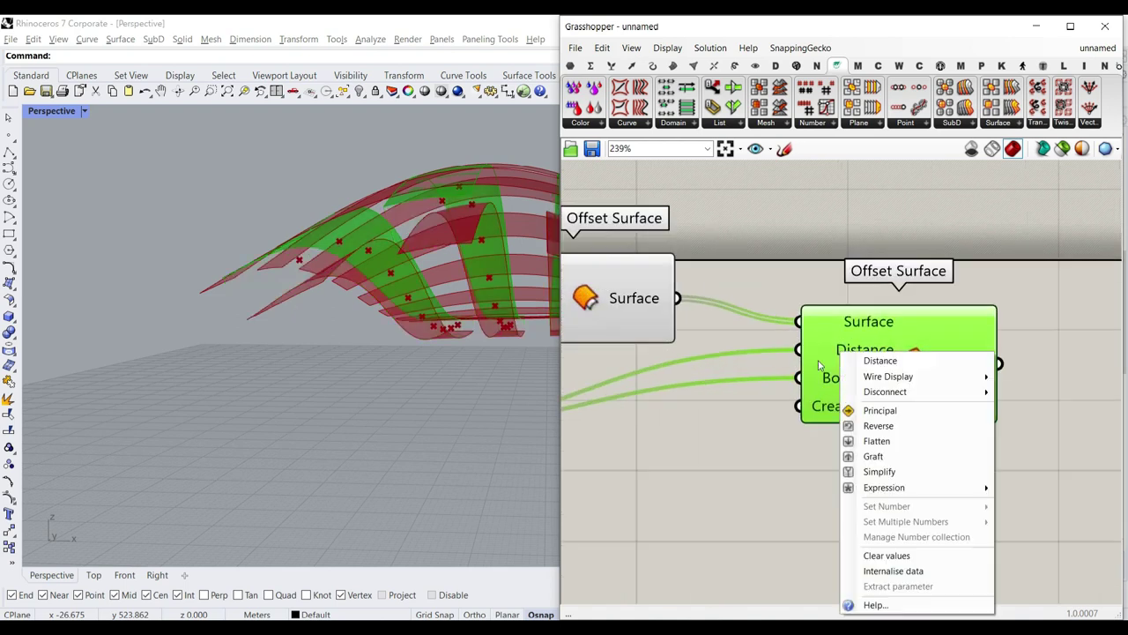
click(884, 488)
click(773, 505)
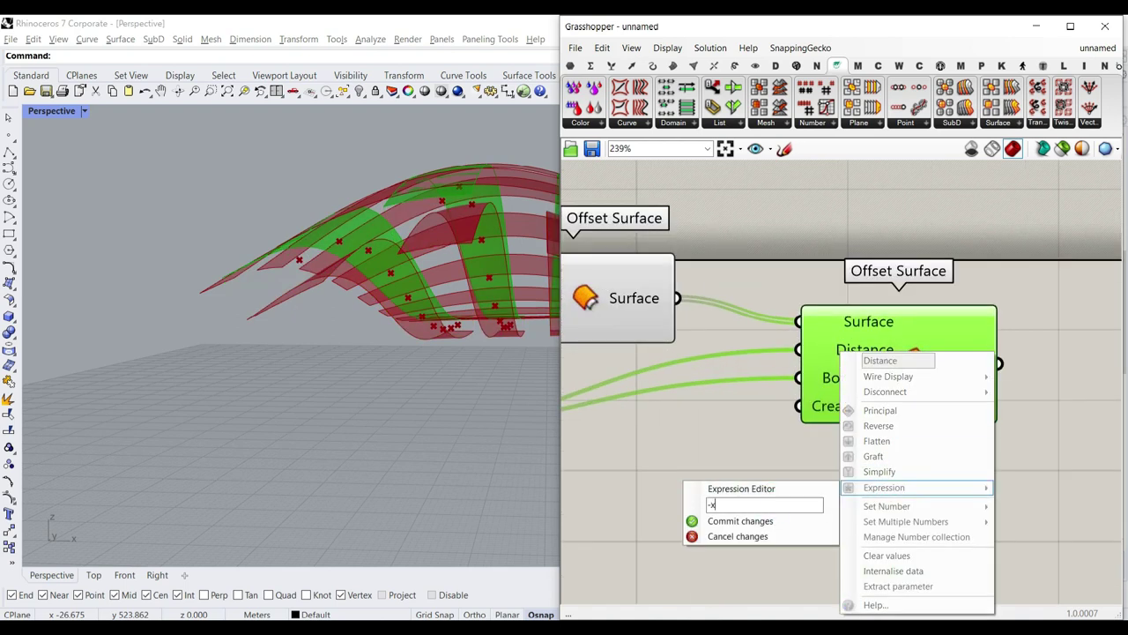
click(782, 521)
- Give the Both Sides input an expression in x that thickens the strips equally on both sides of the offset surface
right_click(840, 356)
click(884, 493)
click(775, 511)
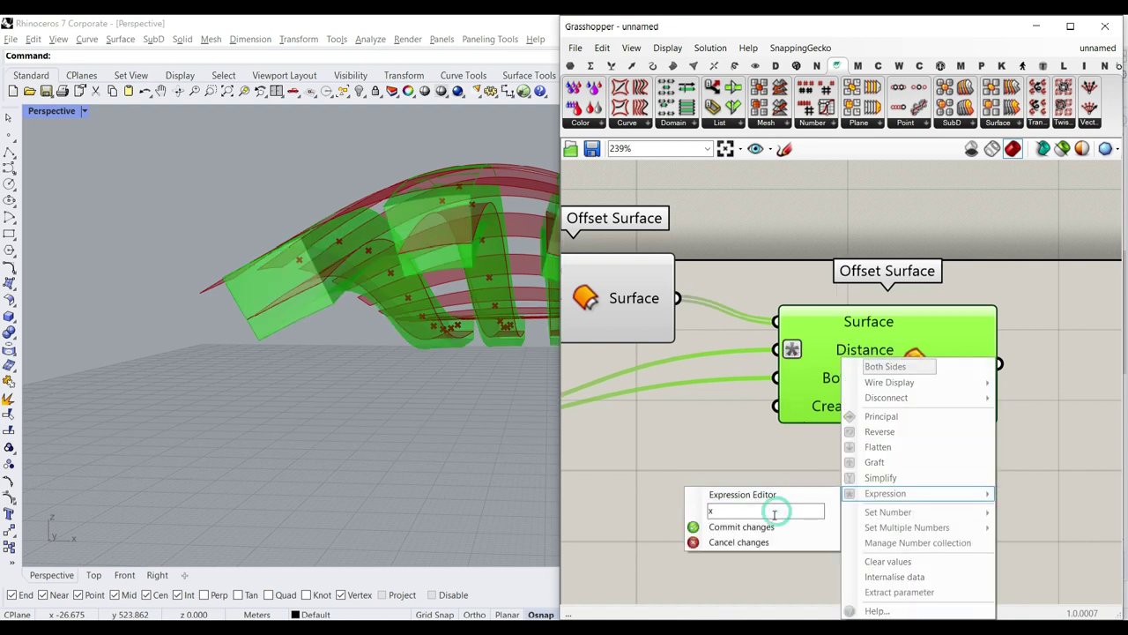
click(766, 526)
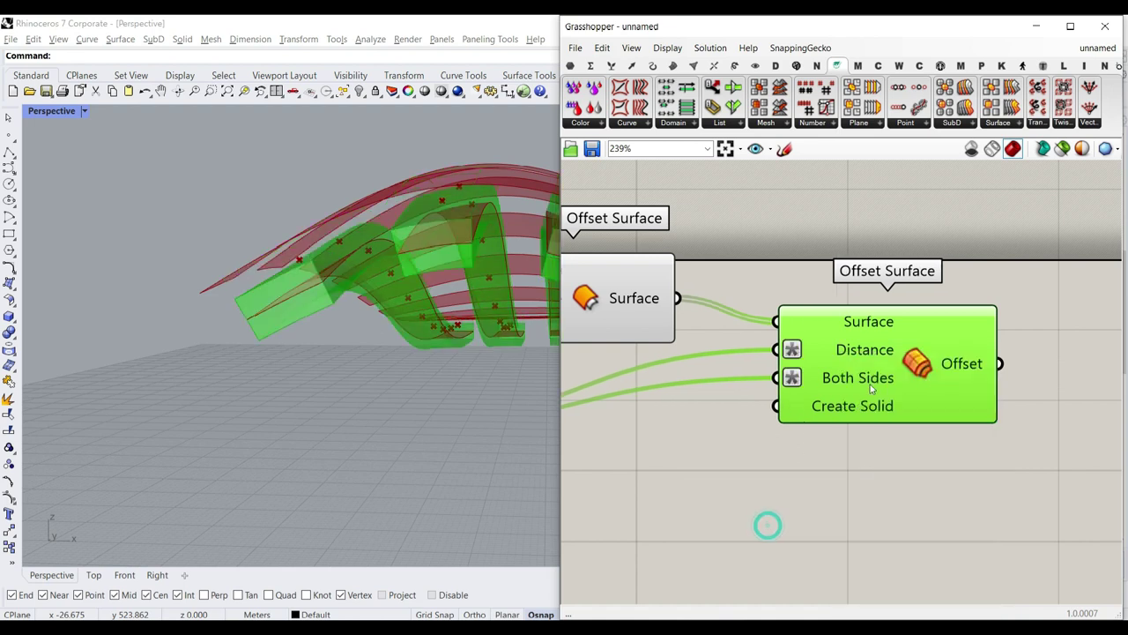
scroll(511, 316, down, 3)
right_drag(510, 315, 344, 327)
scroll(209, 450, up, 6)
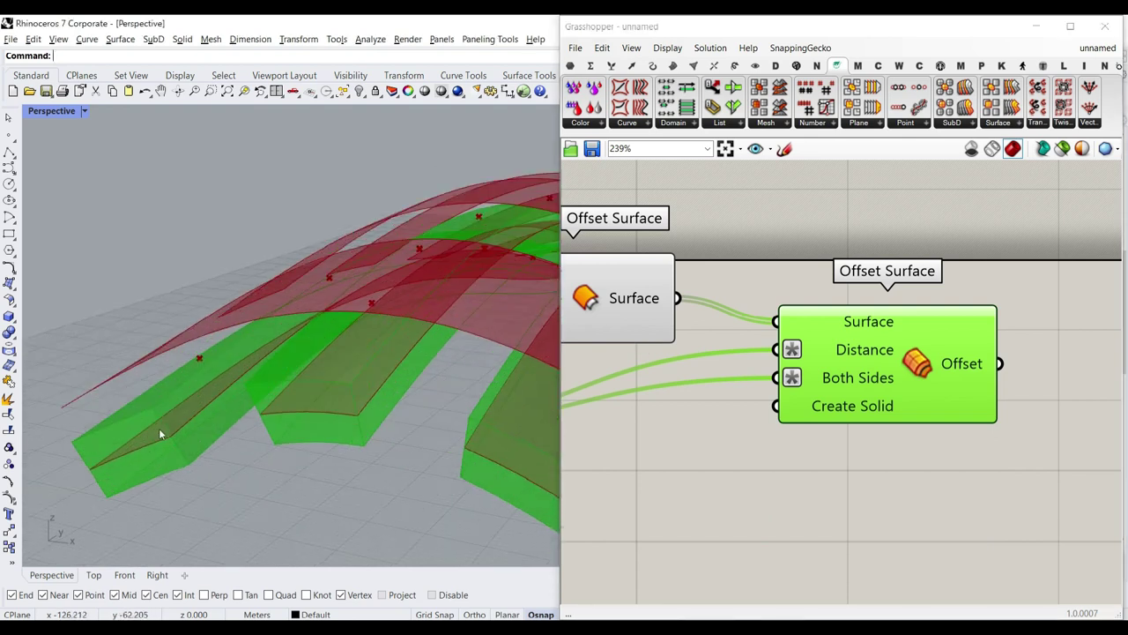
- Duplicate the Pufferfish Offset Surface beside the lower Offset Surface and feed its Surface input from that component's output
scroll(158, 433, up, 4)
scroll(925, 292, down, 4)
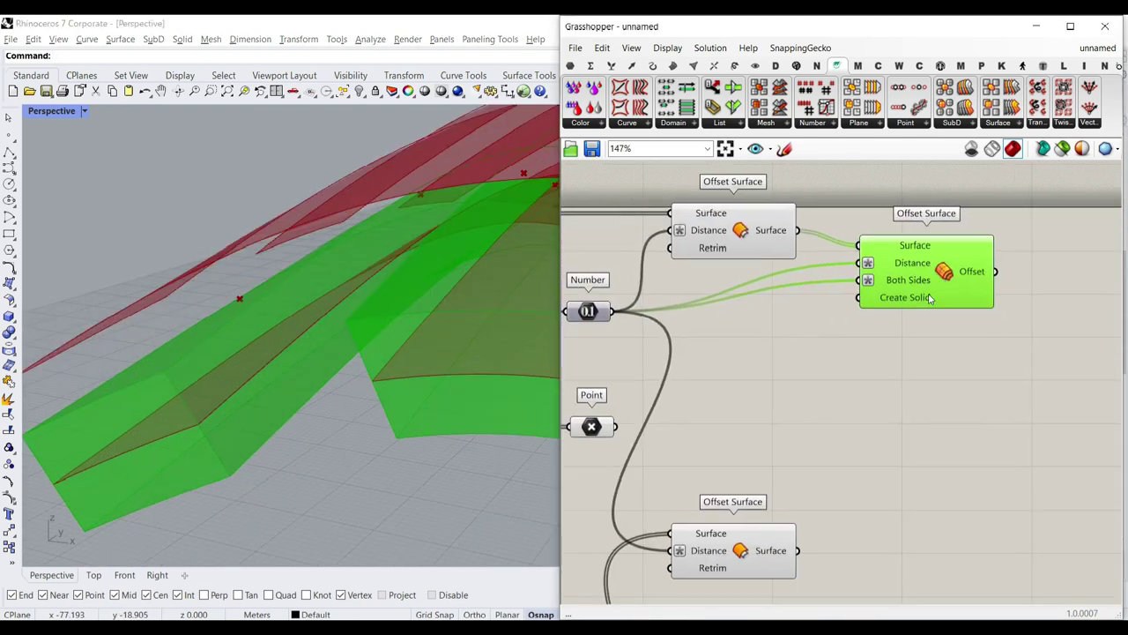
alt+drag(923, 290, 916, 519)
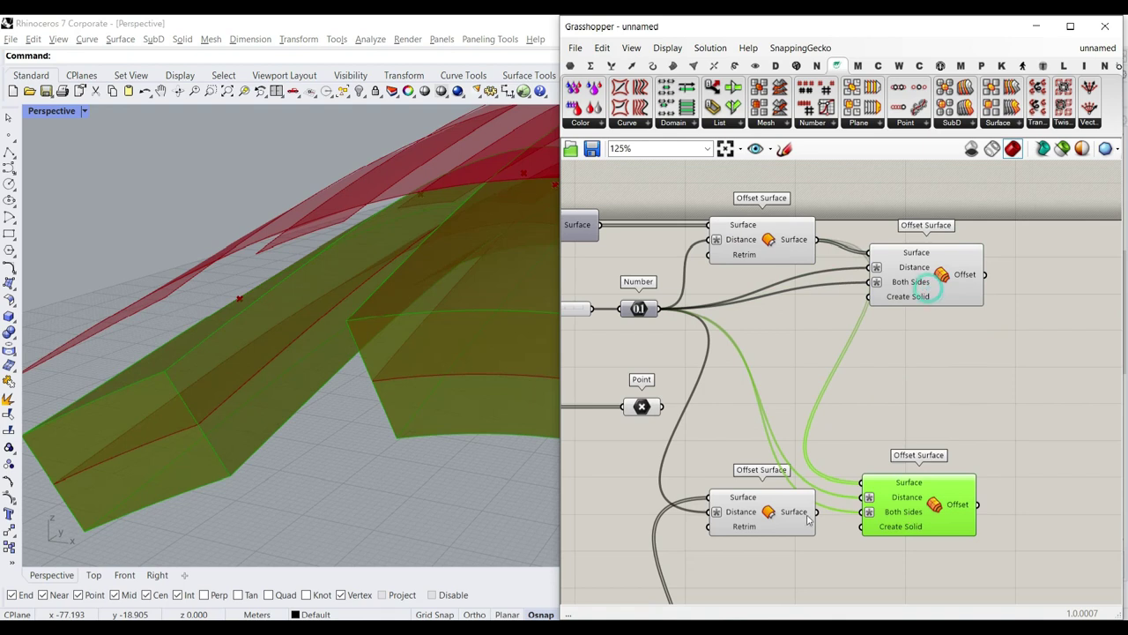
right_drag(836, 509, 858, 418)
drag(879, 398, 884, 393)
- Turn off the preview of the two base Offset Surface components and the Point parameter
scroll(930, 404, down, 5)
drag(926, 529, 804, 291)
right_click(849, 239)
click(866, 264)
click(866, 264)
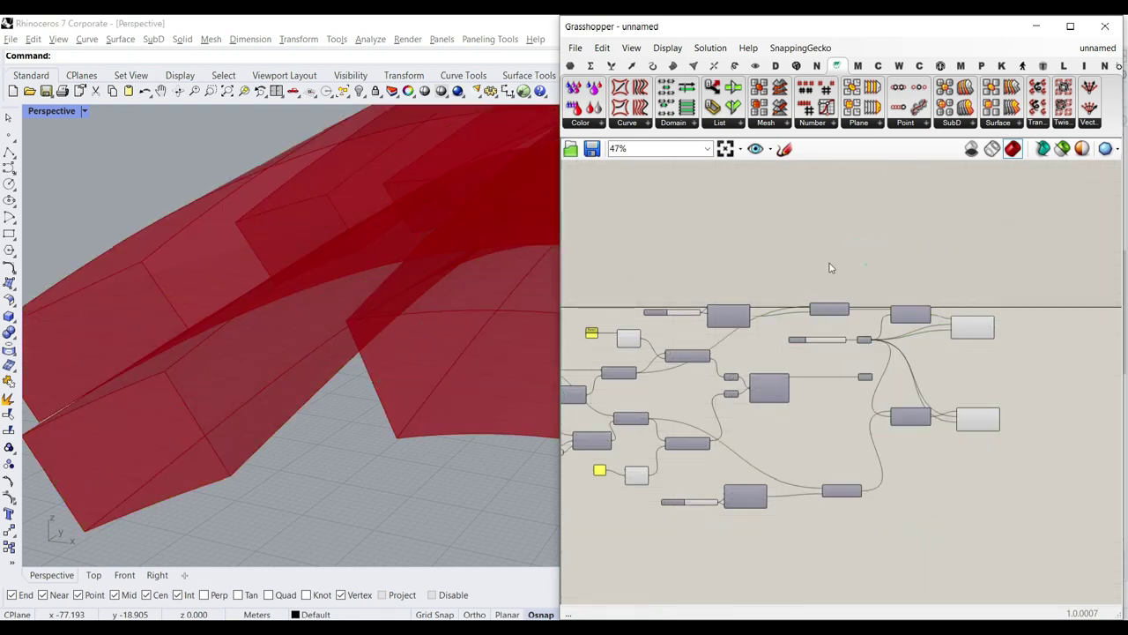
- Bake the upper Pufferfish Offset output to Layer 01 and bake the lower one separately
drag(1036, 290, 962, 443)
scroll(384, 355, down, 8)
right_drag(384, 355, 524, 363)
click(1017, 320)
scroll(1023, 322, up, 3)
right_click(957, 326)
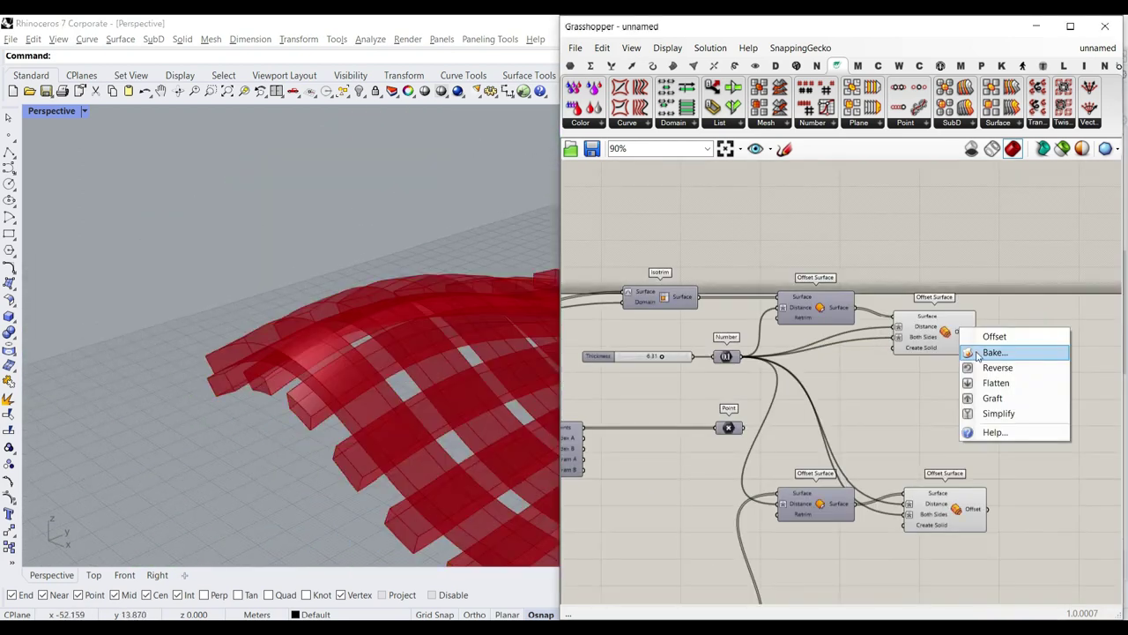
click(977, 352)
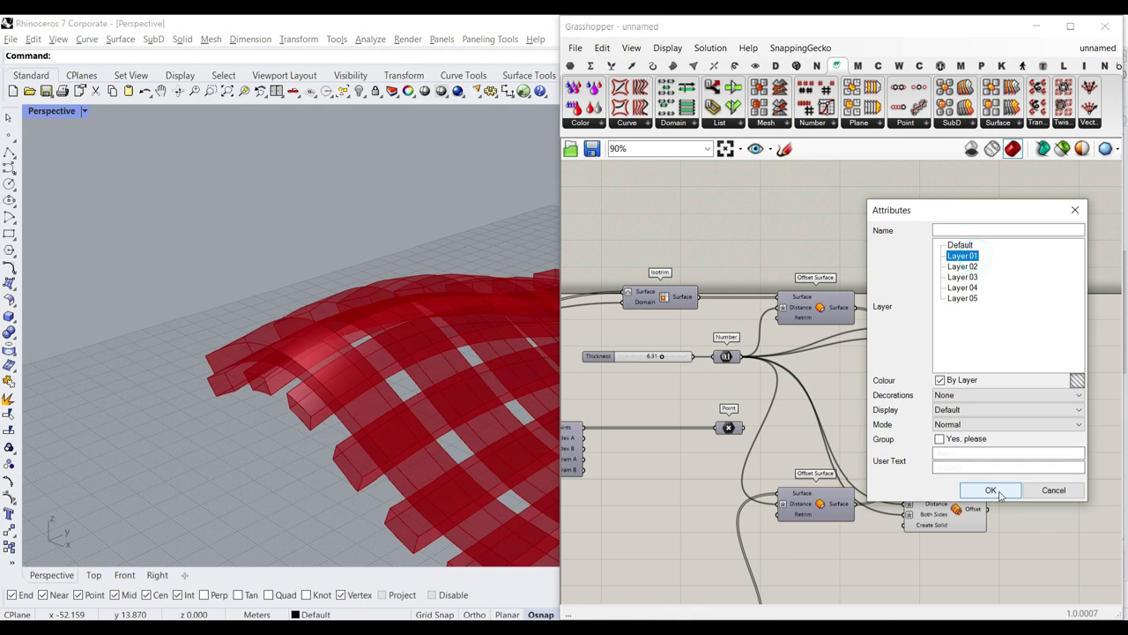
click(991, 490)
right_click(975, 509)
click(1008, 531)
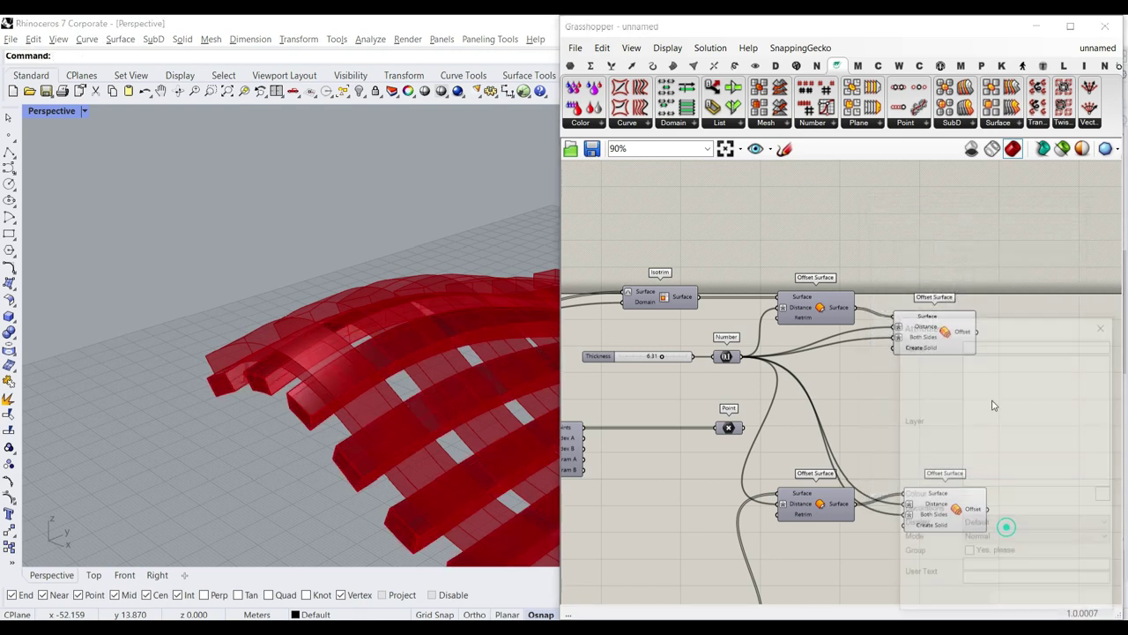
click(1027, 605)
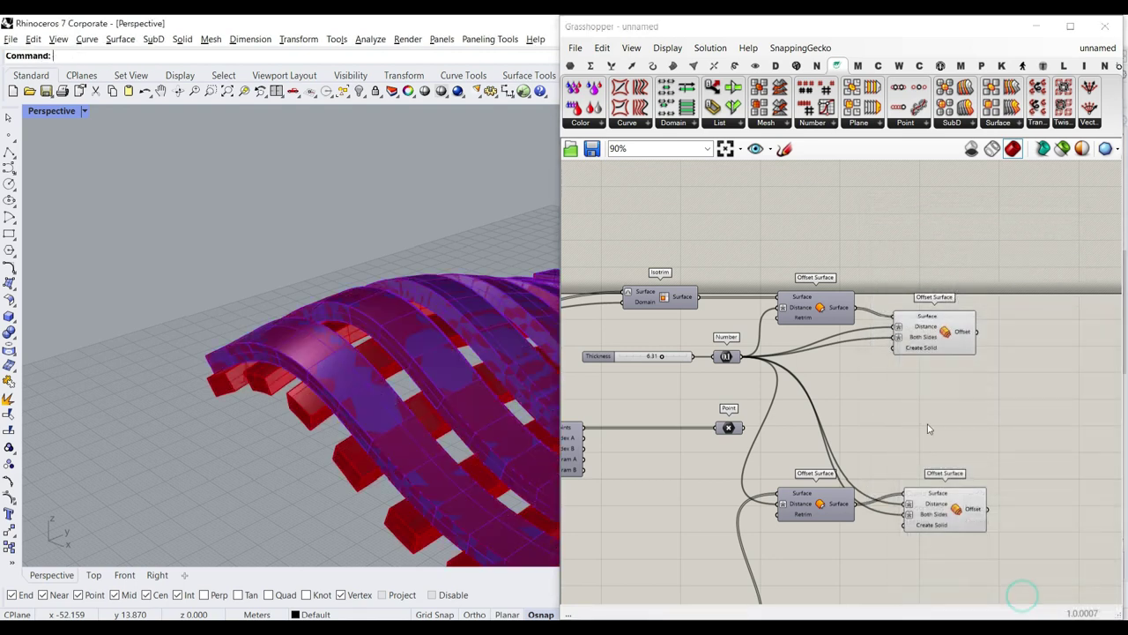
- Inspect the baked strips in Rhino without the Grasshopper window, undo the bake and return to Grasshopper
click(1108, 26)
right_drag(759, 356, 449, 463)
scroll(567, 386, down, 3)
scroll(571, 291, up, 6)
scroll(431, 426, down, 6)
scroll(450, 462, up, 1)
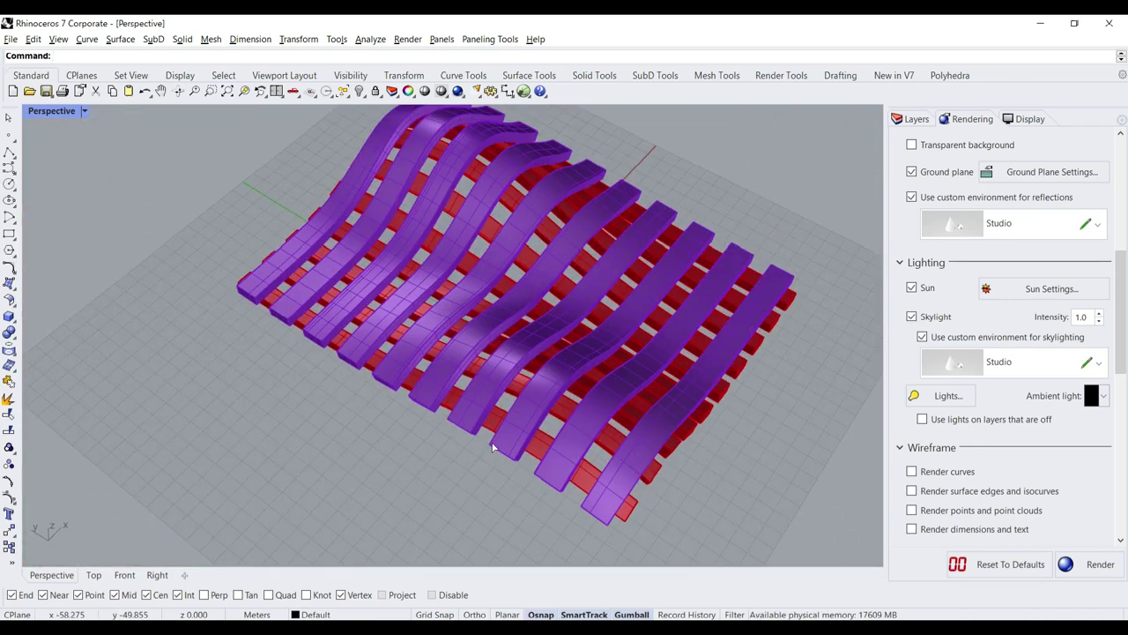
key(ctrl+z)
click(524, 91)
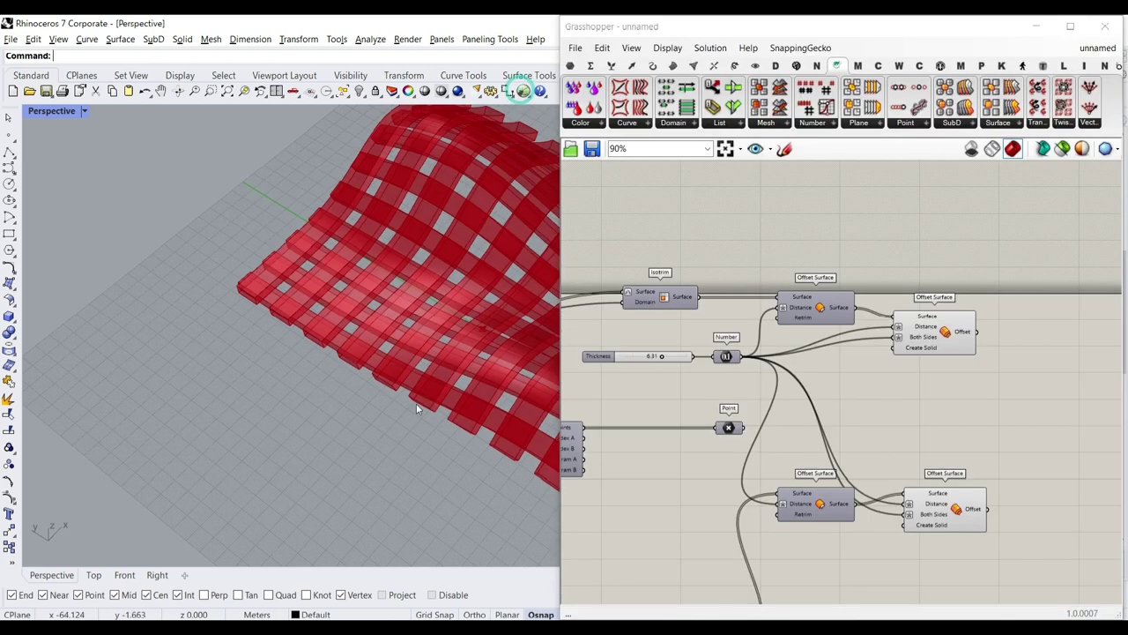
- Move the Point parameter to the right between the Pufferfish components and set the Thickness slider to 1.86
shift+right_drag(372, 388, 351, 408)
drag(729, 428, 978, 427)
right_drag(458, 282, 317, 355)
scroll(844, 348, up, 6)
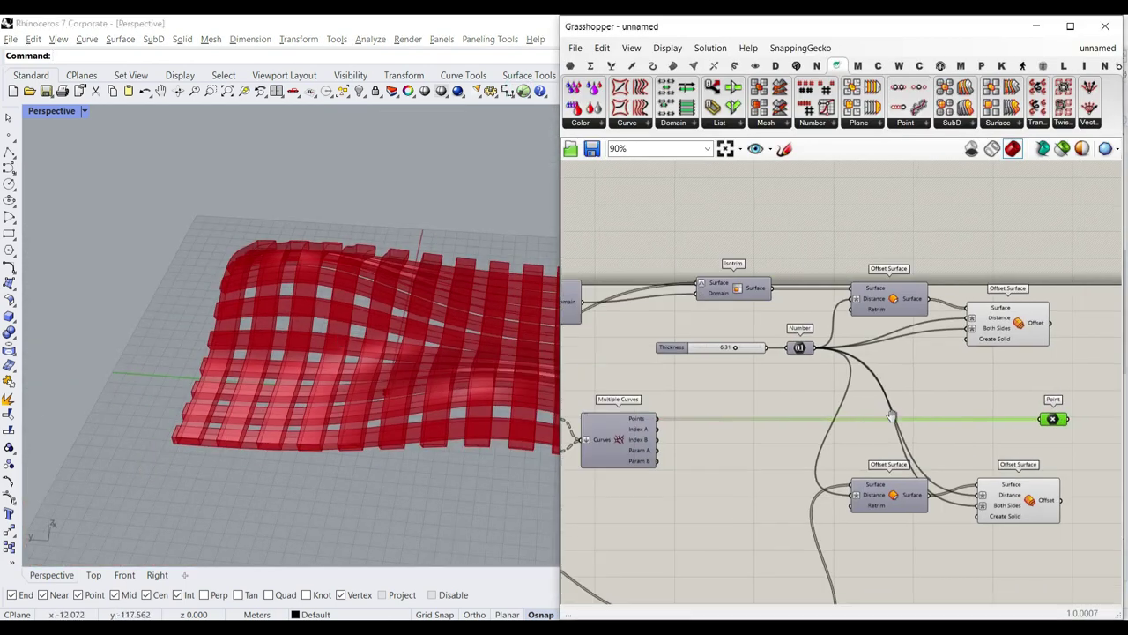
drag(856, 328, 745, 324)
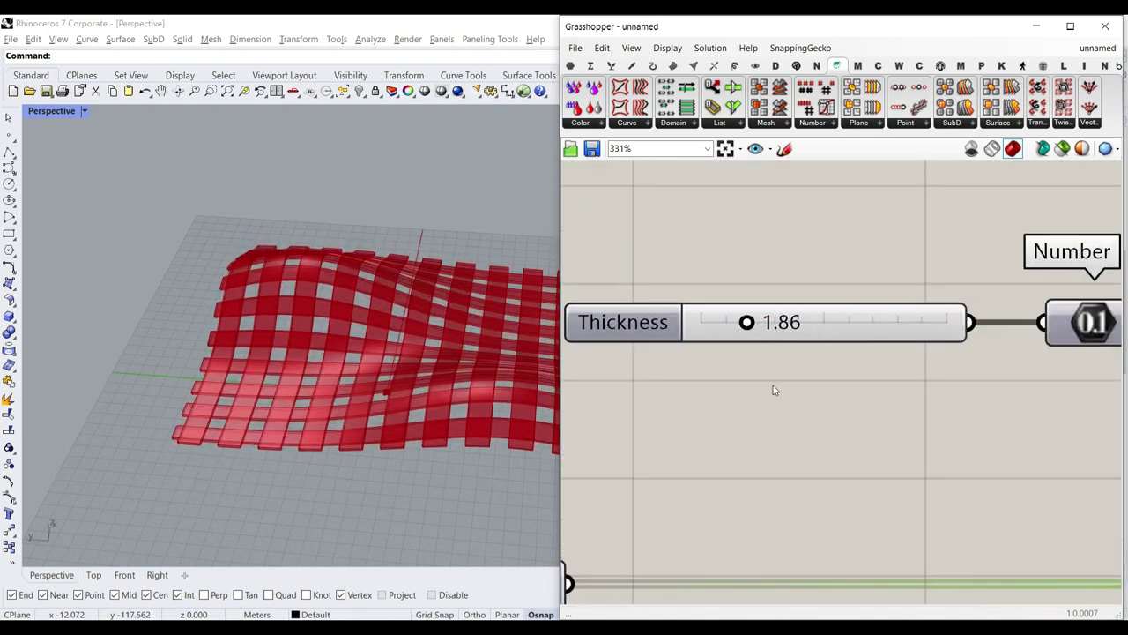
- Set the upper Divide Domain² U Count slider to 8 and the lower Divide Domain² V Count slider to 7
scroll(773, 385, down, 7)
right_drag(656, 400, 907, 331)
scroll(650, 360, up, 7)
drag(711, 315, 687, 315)
right_drag(835, 525, 829, 327)
drag(895, 534, 857, 534)
scroll(411, 333, down, 4)
scroll(411, 332, up, 5)
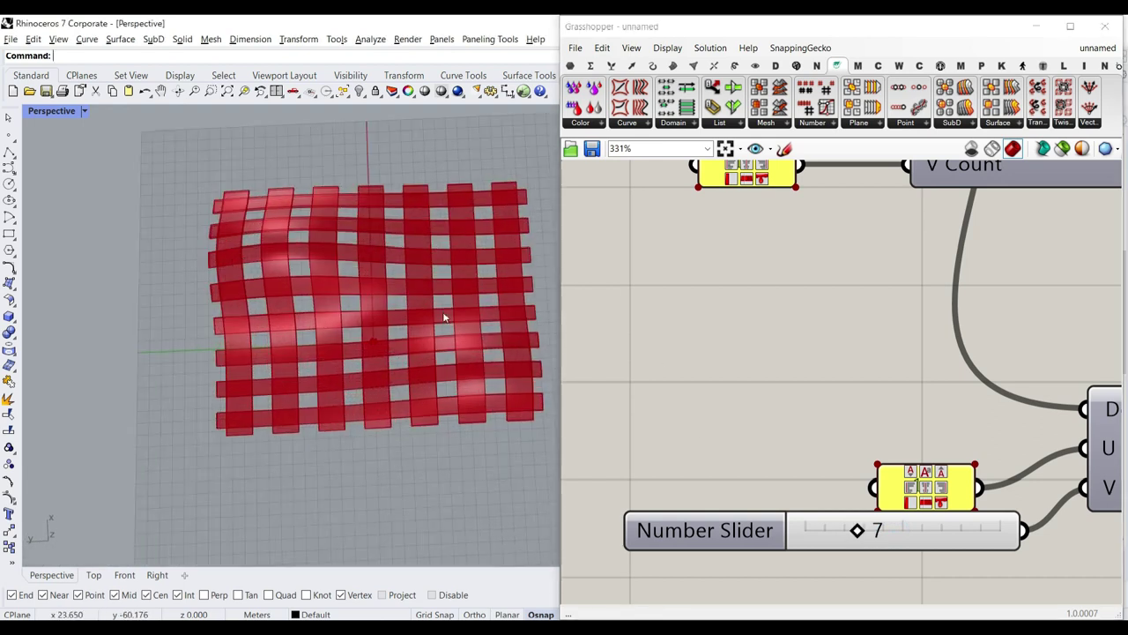
- Set the upper Construct Domain² slider to 0.17 and slightly reduce the slider of the lower one
scroll(798, 335, down, 5)
scroll(798, 335, up, 2)
scroll(816, 232, up, 2)
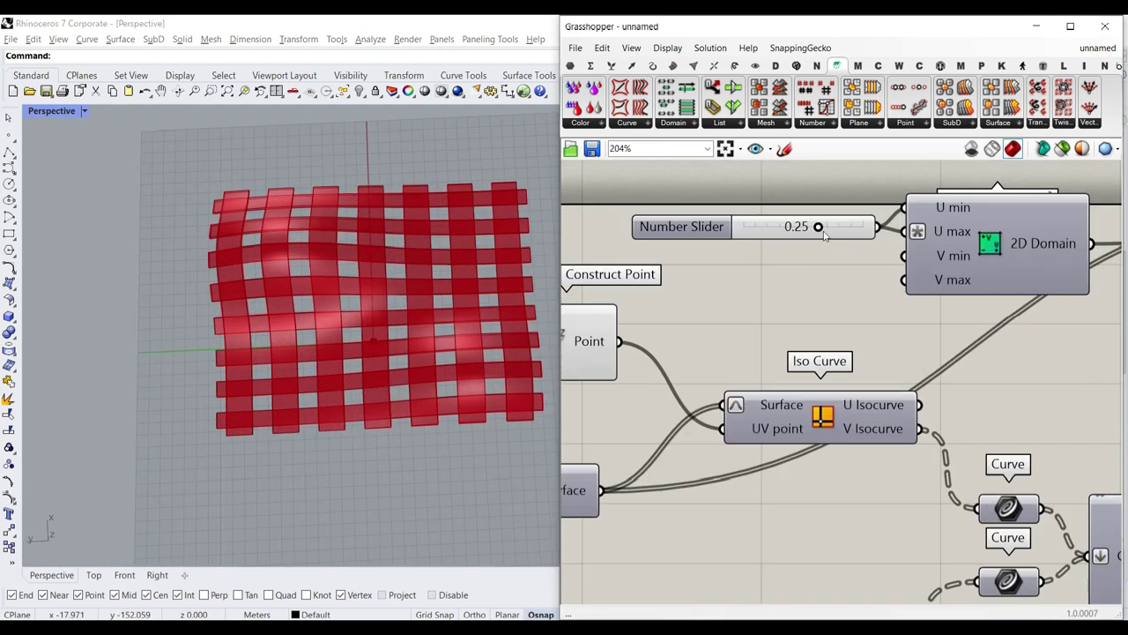
drag(820, 227, 794, 227)
scroll(864, 408, down, 4)
right_drag(864, 538, 804, 262)
scroll(849, 448, up, 5)
mouse_move(822, 371)
mouse_down()
mouse_move(767, 371)
mouse_move(838, 371)
mouse_move(817, 371)
mouse_up()
- Turn on the preview of the Point parameter holding the strip intersections
right_drag(251, 265, 389, 326)
scroll(821, 344, down, 4)
scroll(821, 344, up, 3)
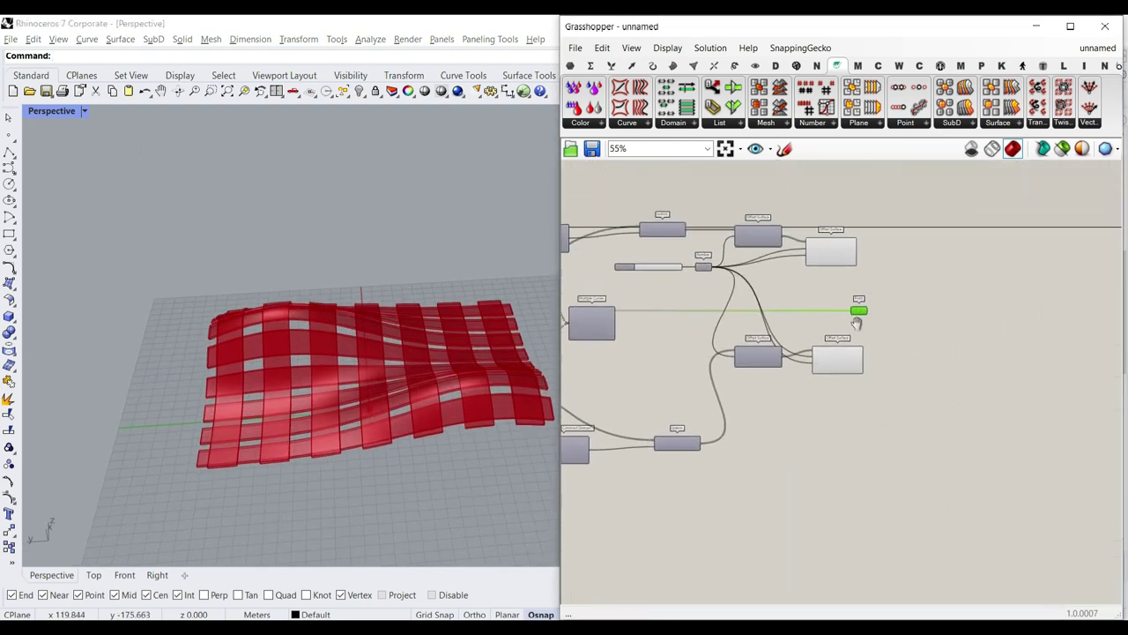
right_click(810, 328)
click(848, 351)
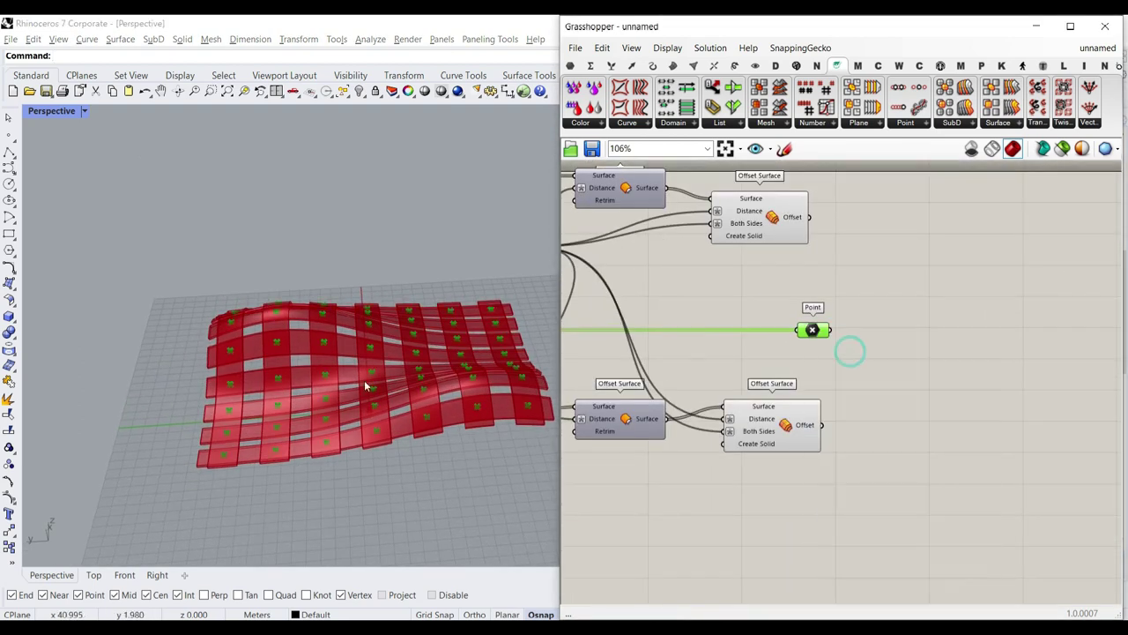
- Examine where the intersection points lie between the upper and lower thickened strips
scroll(335, 388, up, 5)
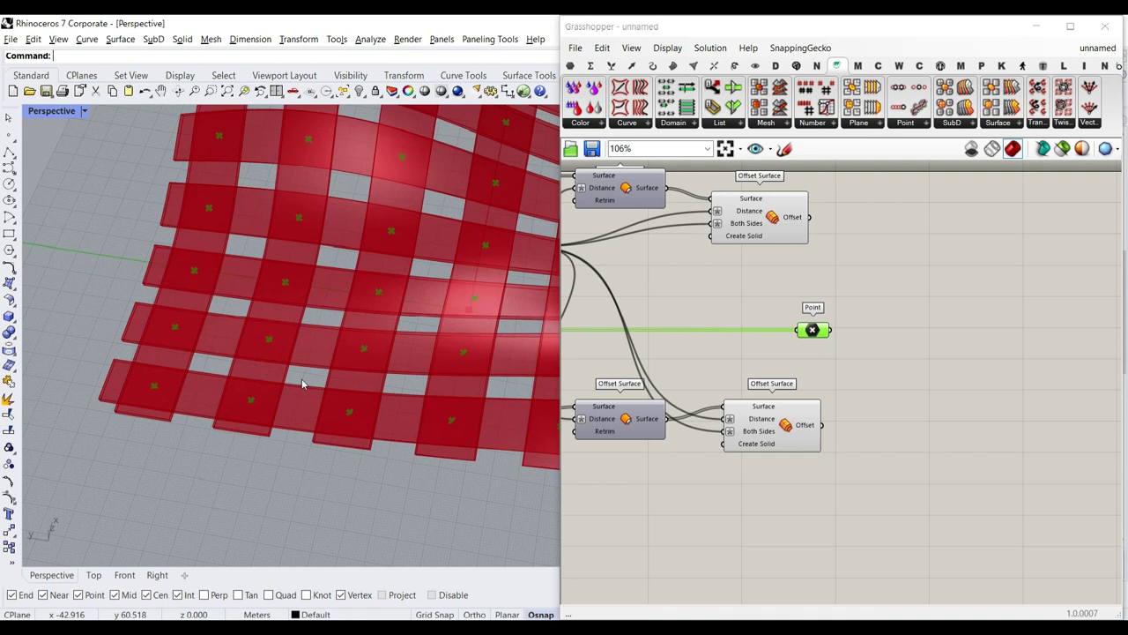
mouse_move(301, 368)
right_down()
mouse_move(300, 312)
mouse_move(295, 356)
right_up()
scroll(294, 416, up, 4)
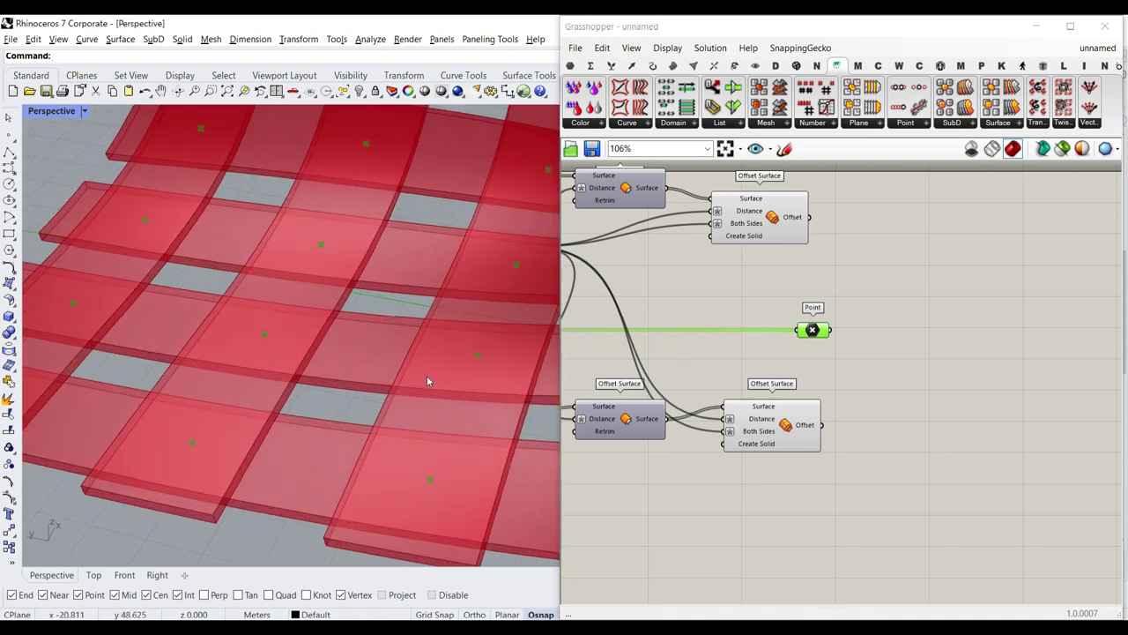
scroll(430, 414, down, 5)
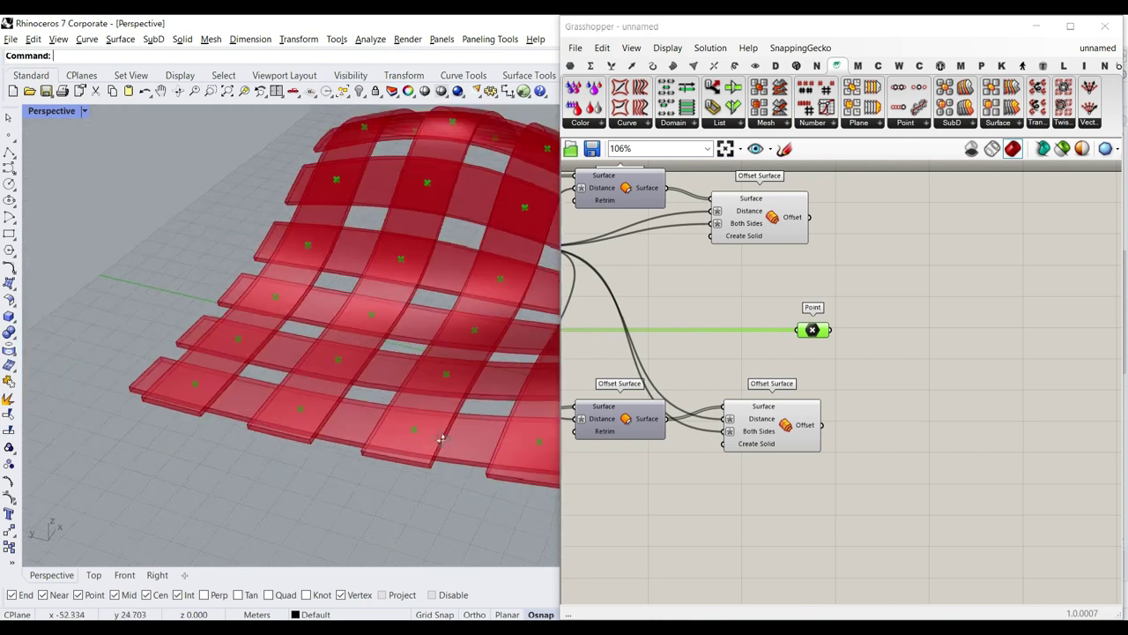
scroll(423, 363, down, 3)
scroll(419, 407, up, 5)
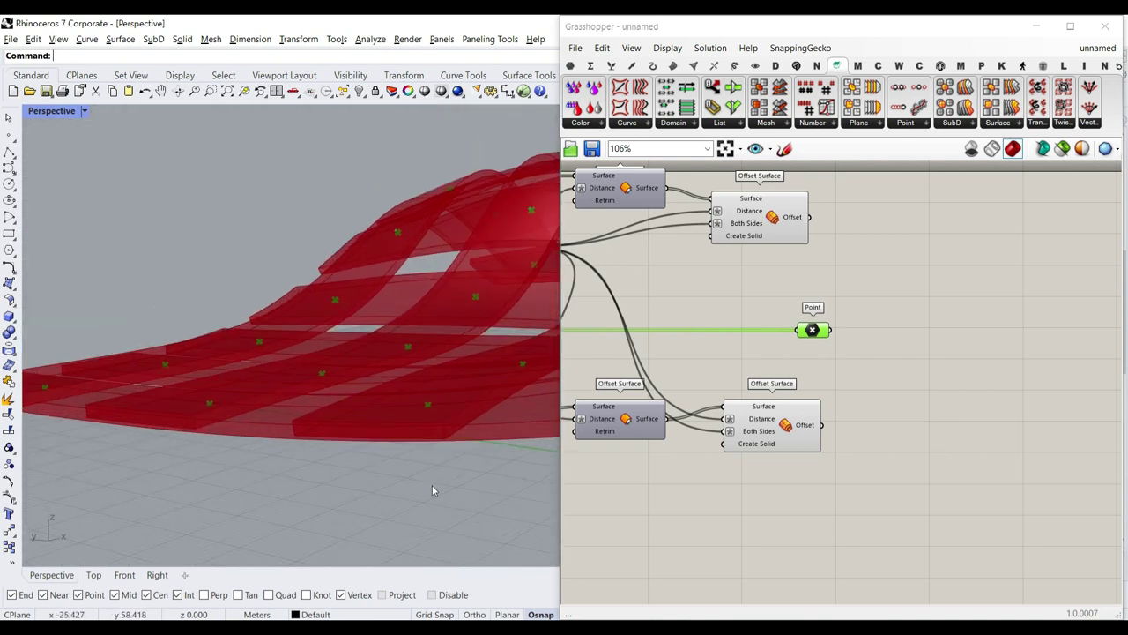
right_drag(423, 408, 465, 482)
scroll(436, 416, up, 5)
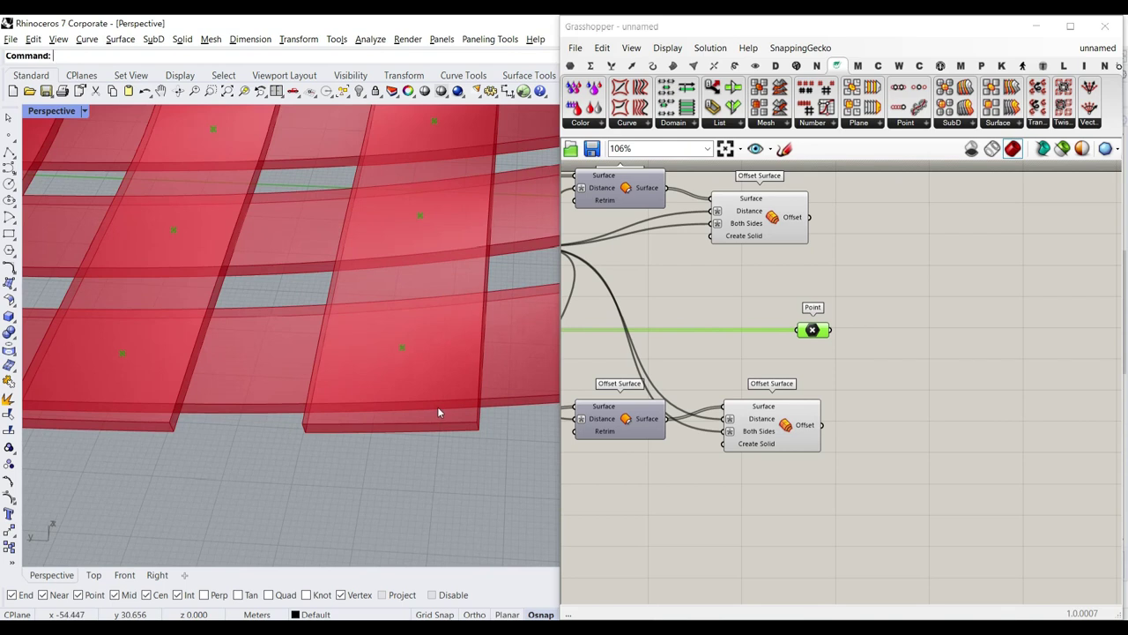
- Place an Evaluate Surface component to the right of the Point parameter
click(674, 67)
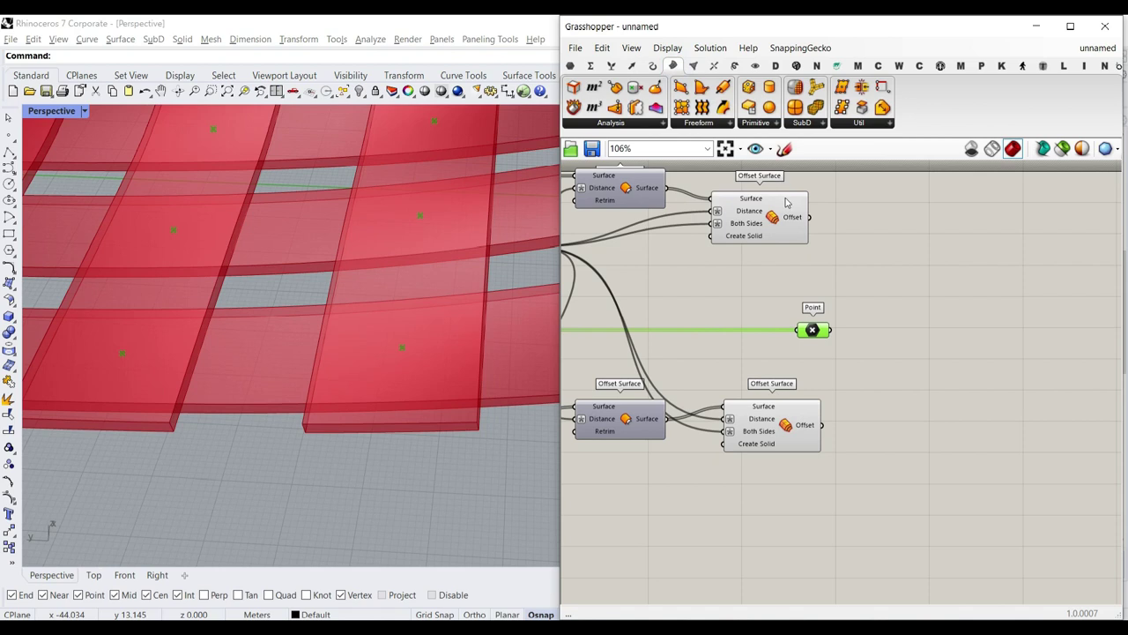
drag(924, 286, 922, 287)
scroll(887, 342, up, 5)
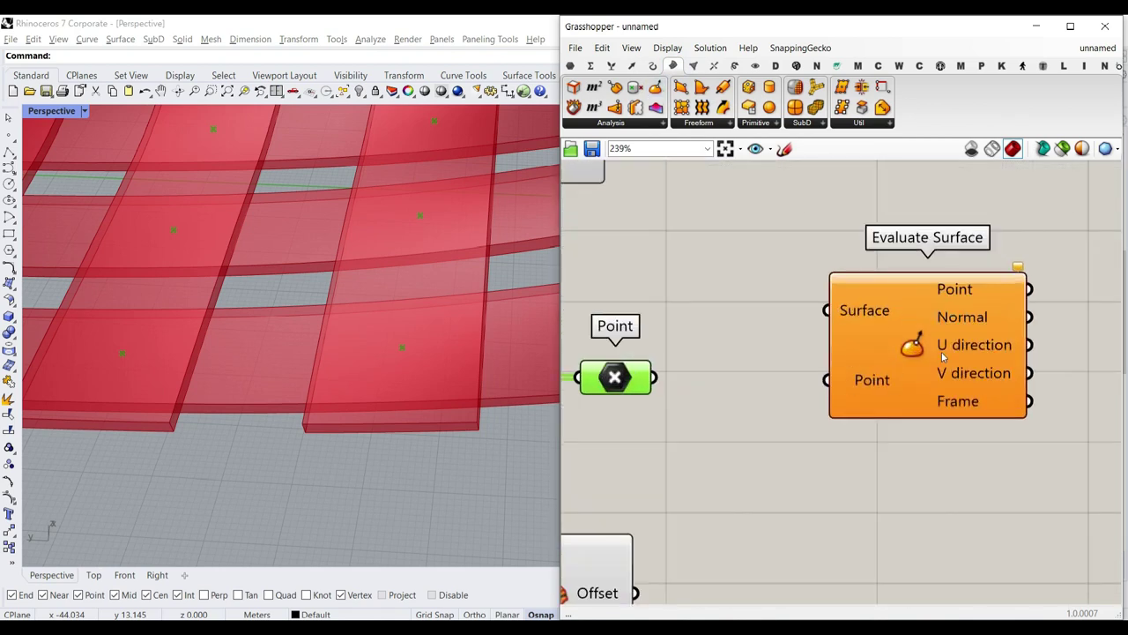
right_drag(404, 356, 381, 333)
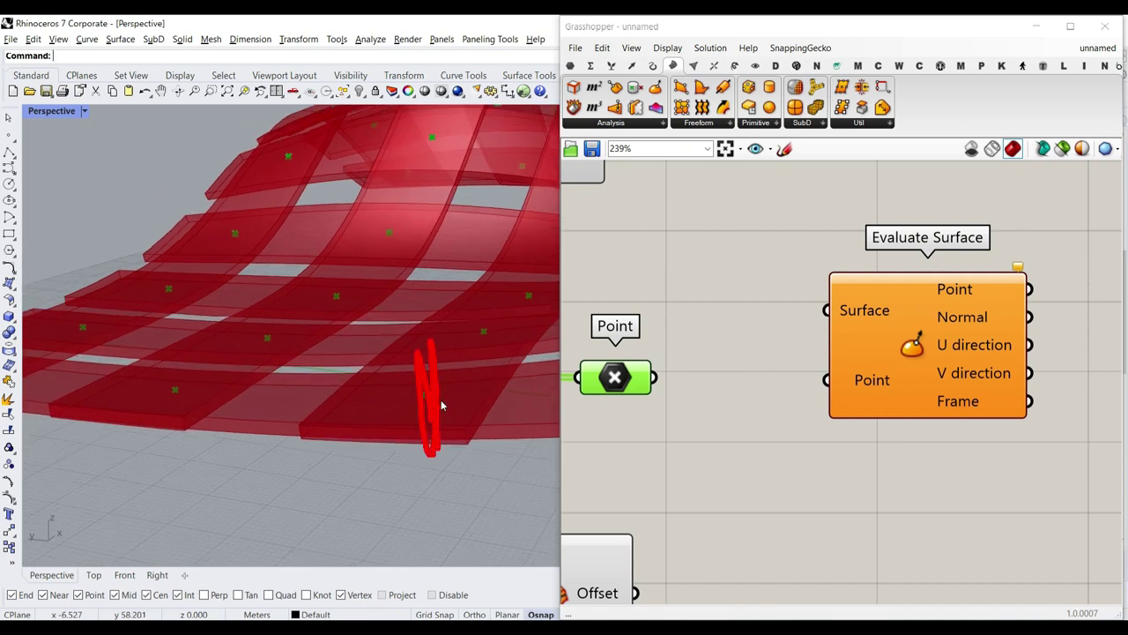
scroll(831, 401, down, 3)
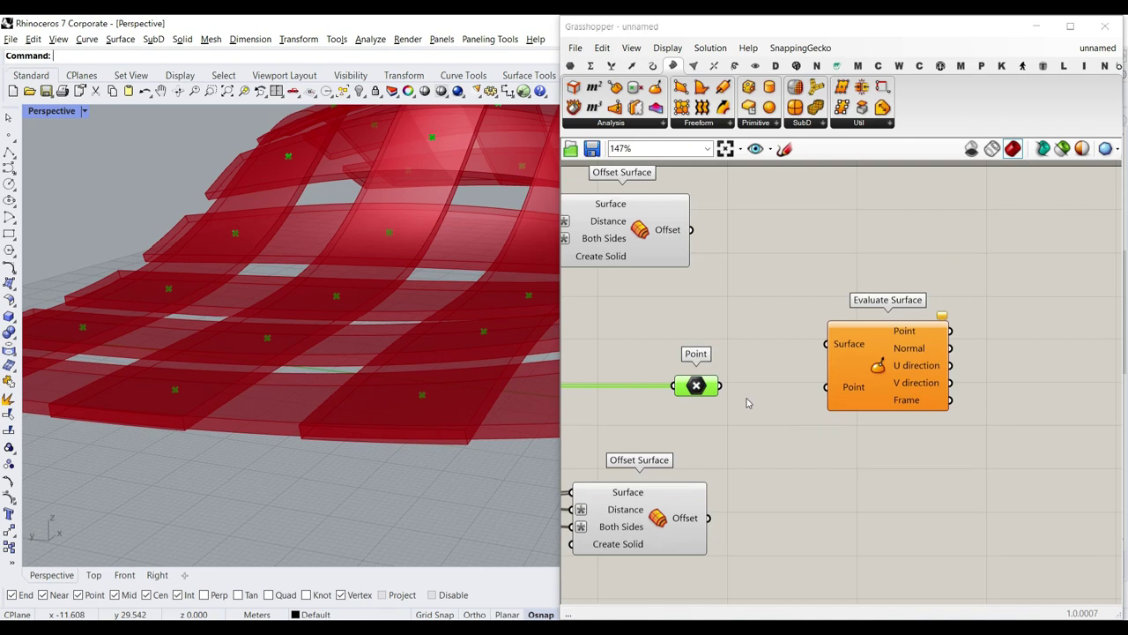
scroll(747, 403, up, 2)
- Add a Surface Closest Point component between Point and Evaluate Surface and connect the Point parameter to its Point input
drag(764, 400, 703, 387)
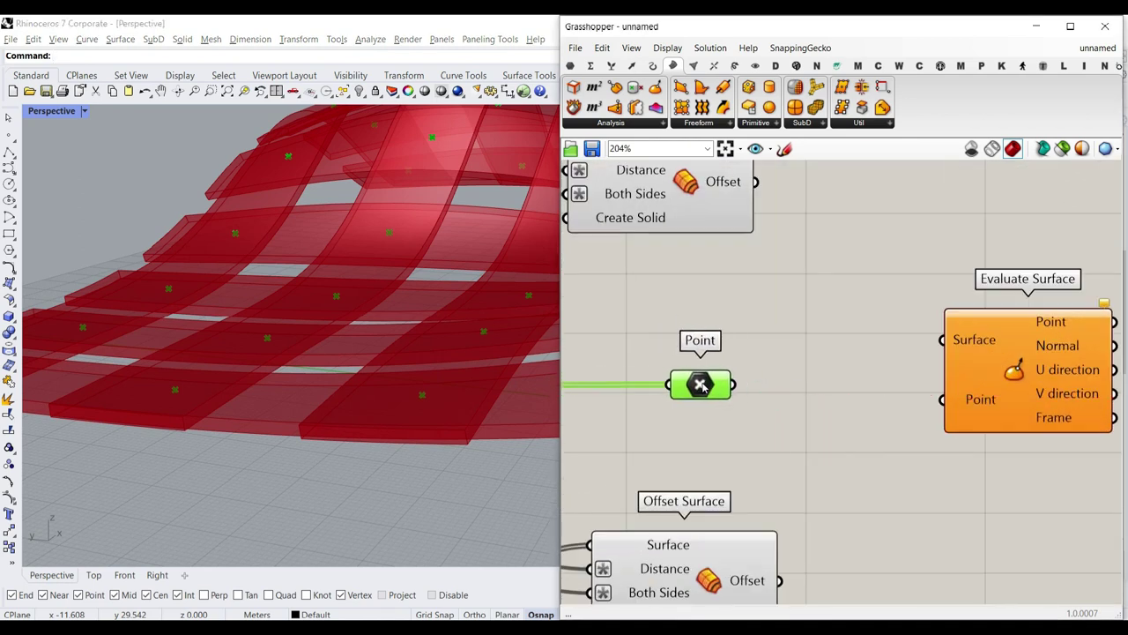
double_click(844, 386)
text(cp)
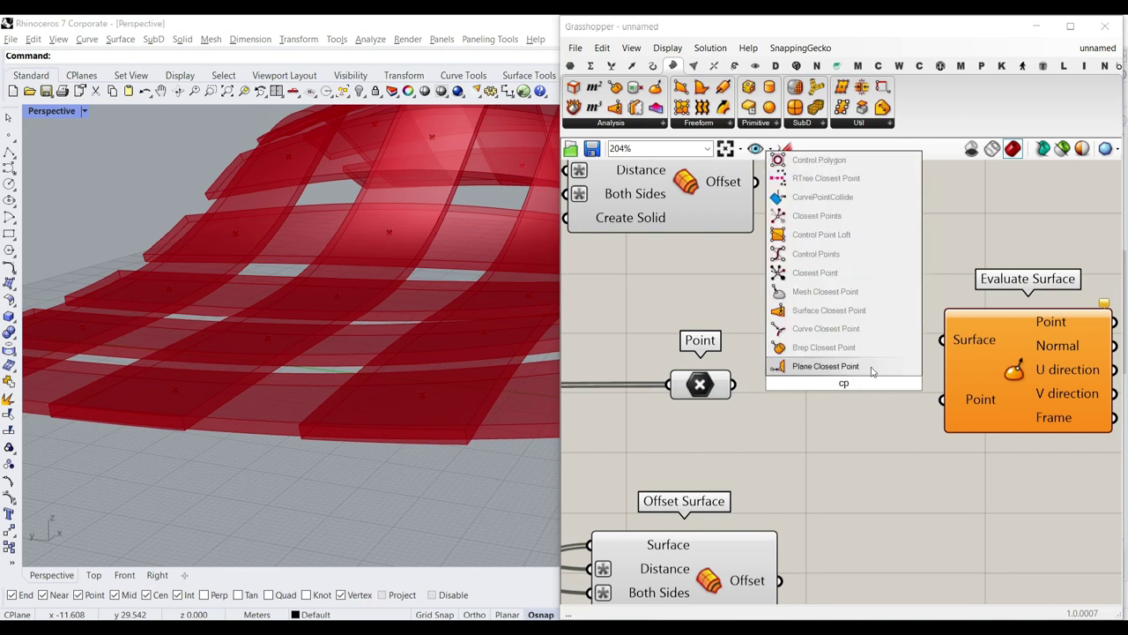
click(847, 315)
right_drag(774, 378, 855, 370)
drag(792, 380, 721, 363)
scroll(745, 362, up, 2)
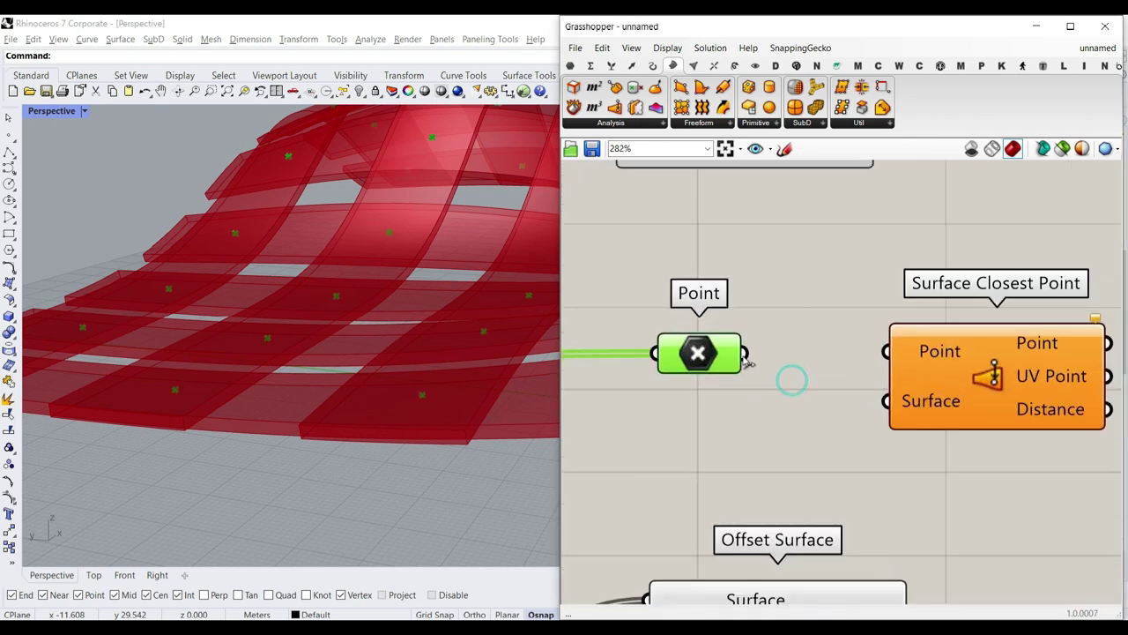
- Reparameterize the Surface input of Surface Closest Point and connect the initial Surface parameter to it
right_click(921, 409)
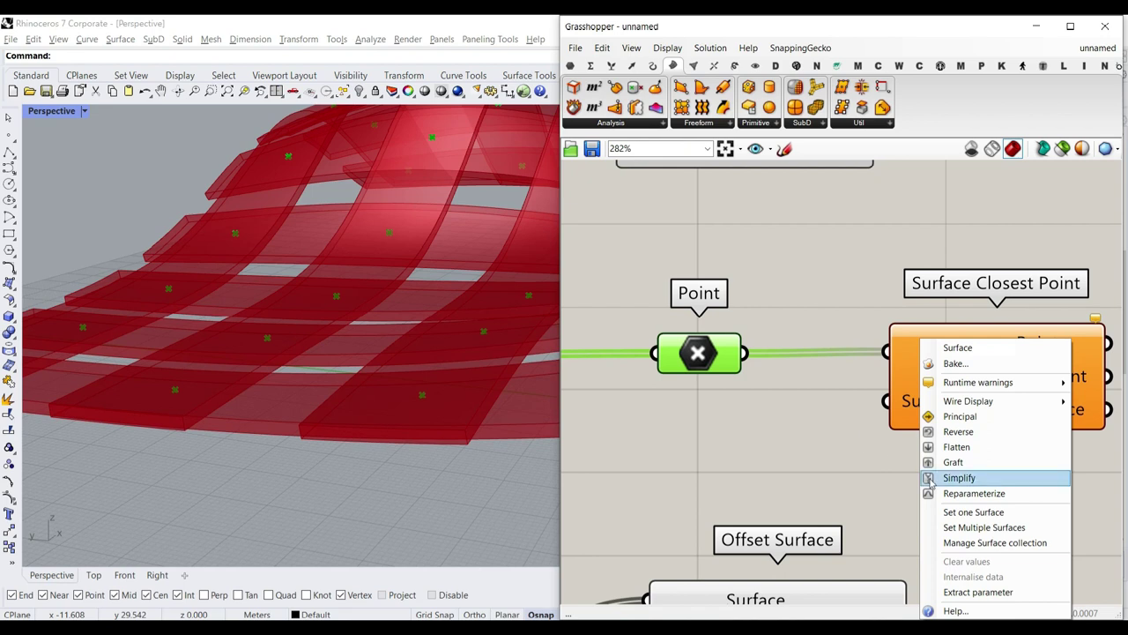
click(936, 492)
scroll(897, 418, down, 3)
scroll(901, 413, down, 2)
mouse_move(743, 411)
right_down()
mouse_move(901, 412)
mouse_move(1030, 395)
right_up()
right_drag(690, 405, 1009, 388)
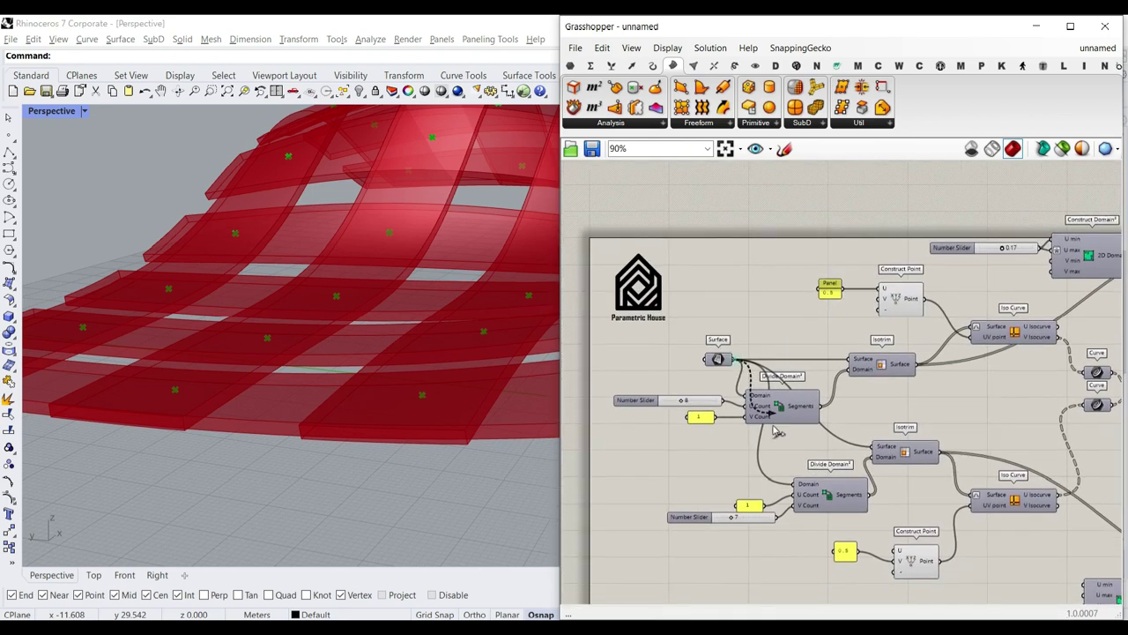
drag(663, 427, 1032, 379)
scroll(1049, 397, up, 2)
scroll(1040, 401, up, 2)
scroll(748, 383, down, 5)
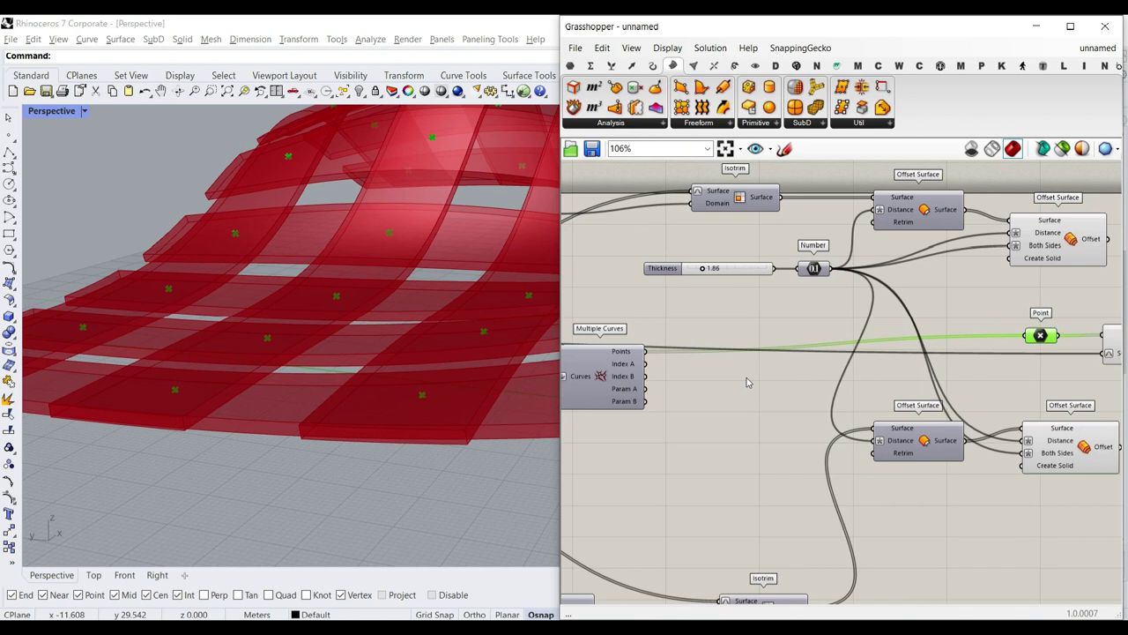
- Check the initial Surface parameter's geometry against the strips and turn off its preview
right_click(728, 323)
click(781, 506)
click(342, 342)
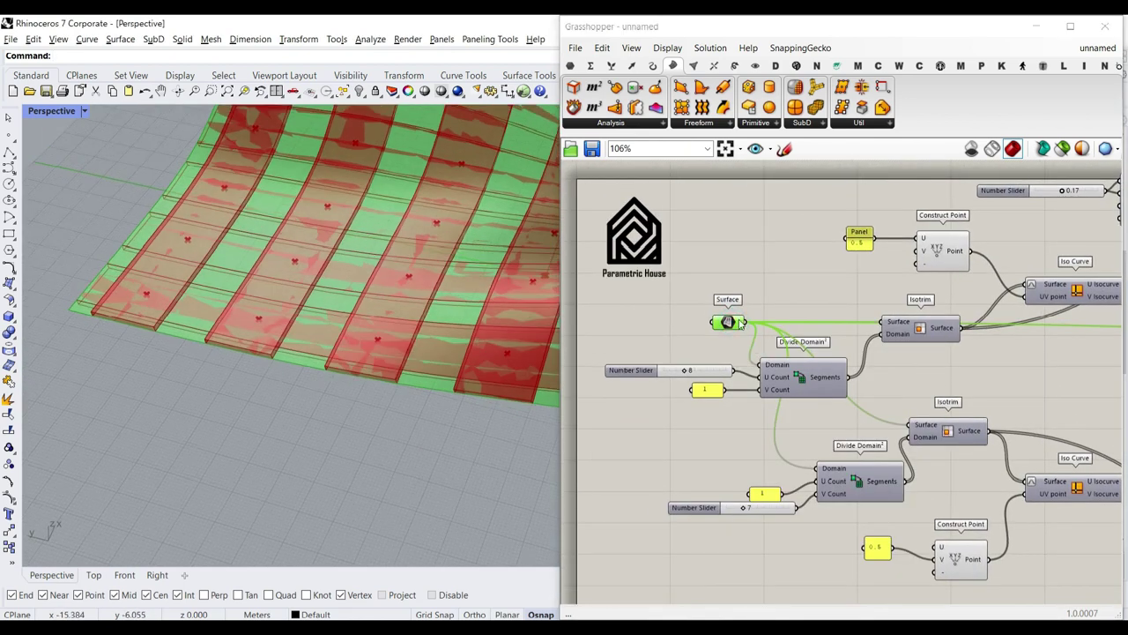
right_click(740, 323)
click(774, 352)
- Move Surface Closest Point slightly below the Point parameter and reparameterize the Surface input of Evaluate Surface
scroll(320, 274, up, 3)
right_drag(1112, 361, 700, 360)
right_drag(1101, 353, 681, 360)
scroll(959, 354, up, 1)
scroll(958, 355, up, 3)
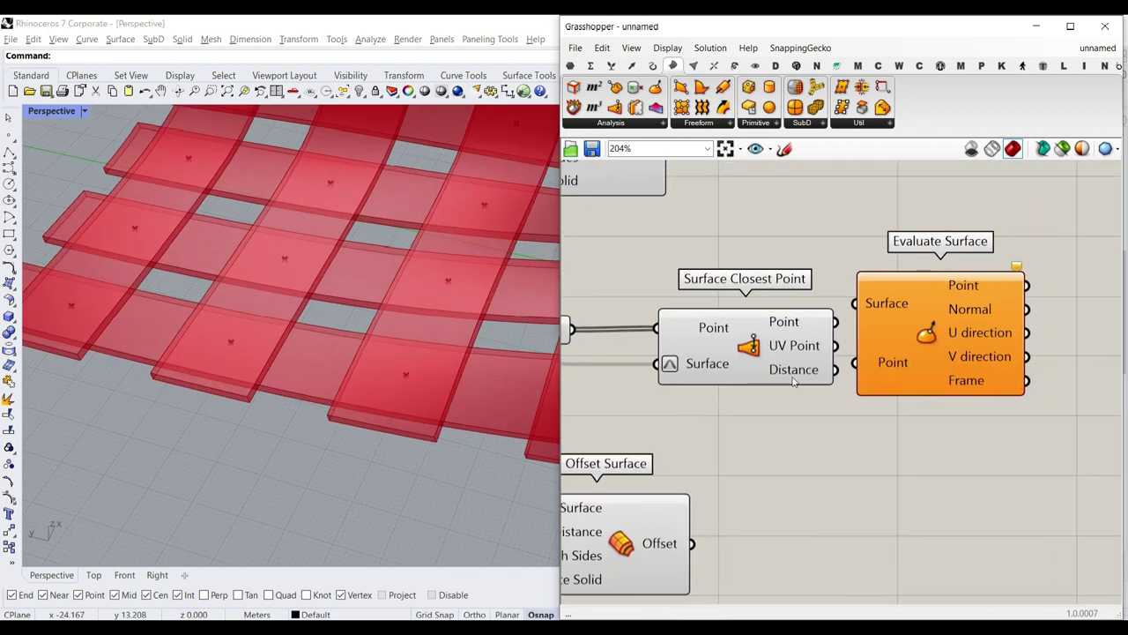
click(734, 361)
drag(725, 353, 747, 387)
right_drag(676, 383, 749, 332)
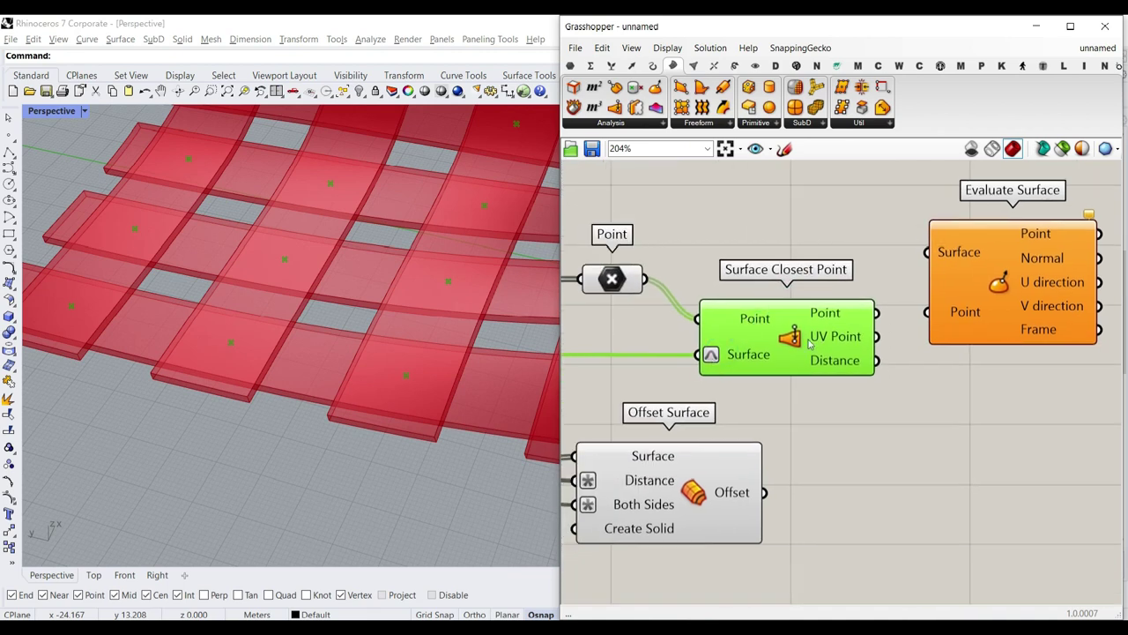
right_click(958, 255)
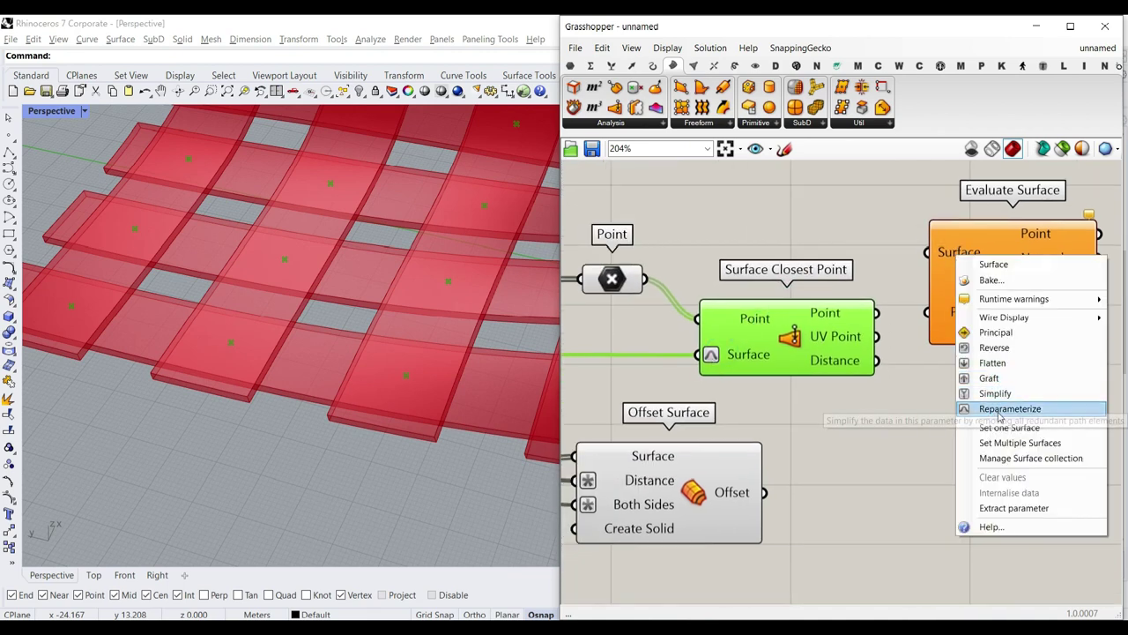
click(997, 407)
- Insert a Relay in the surface wire above the Point parameter and connect it to the Surface input of Evaluate Surface
right_drag(890, 392, 1029, 428)
double_click(752, 393)
drag(752, 393, 726, 254)
right_drag(754, 269, 719, 277)
drag(714, 261, 796, 274)
drag(984, 313, 984, 313)
right_drag(985, 313, 902, 299)
click(970, 336)
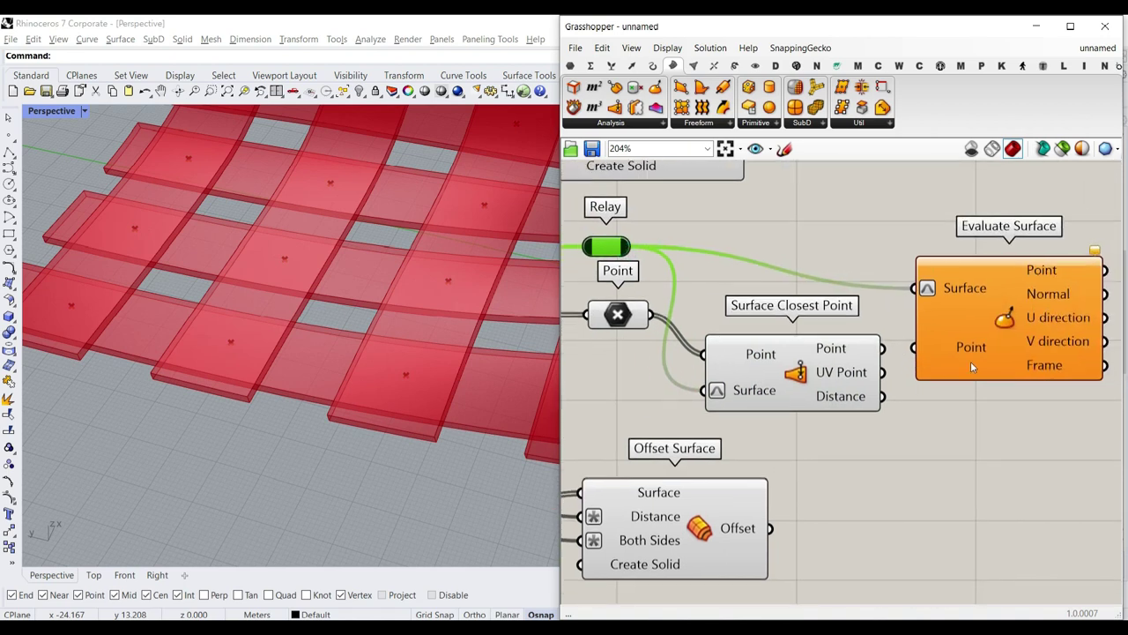
- Feed Surface Closest Point's UV Point output into Evaluate Surface's point input and rename that input UV Point
right_click(989, 321)
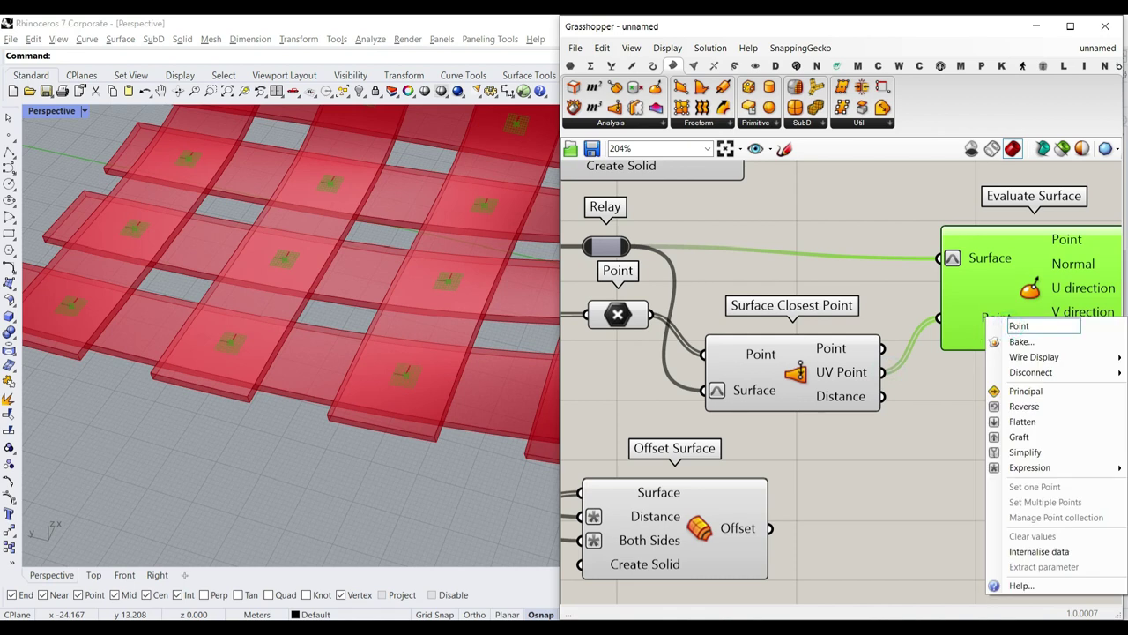
text(UV)
click(899, 350)
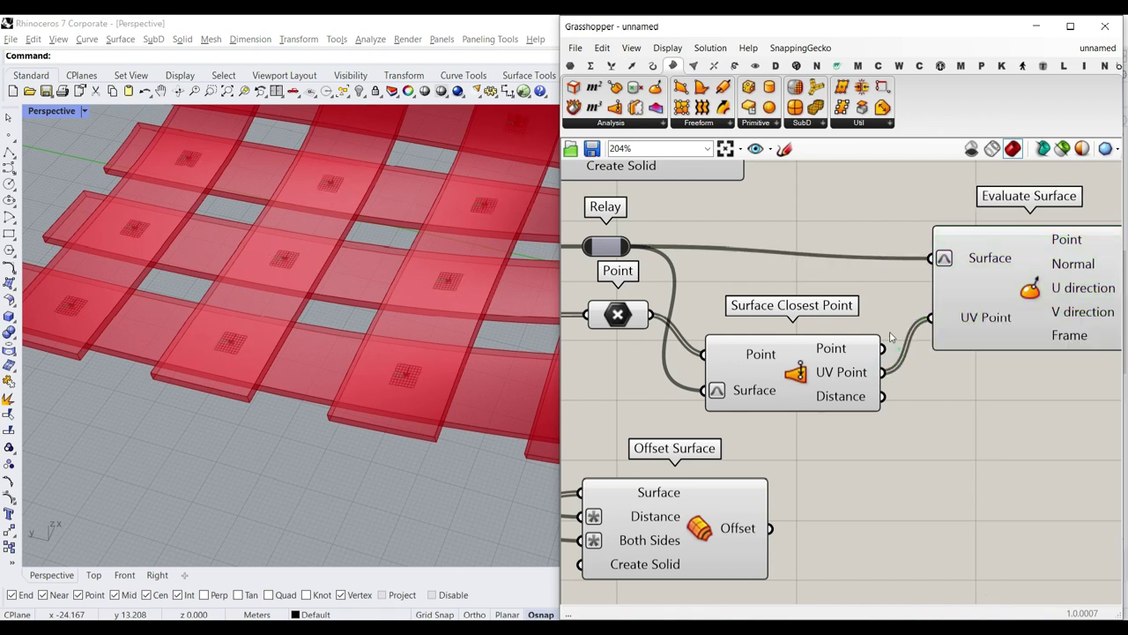
- Add a Vector Display component beside Evaluate Surface, wiring Point to Anchor and Normal to Vector
scroll(980, 328, up, 1)
right_drag(980, 328, 861, 360)
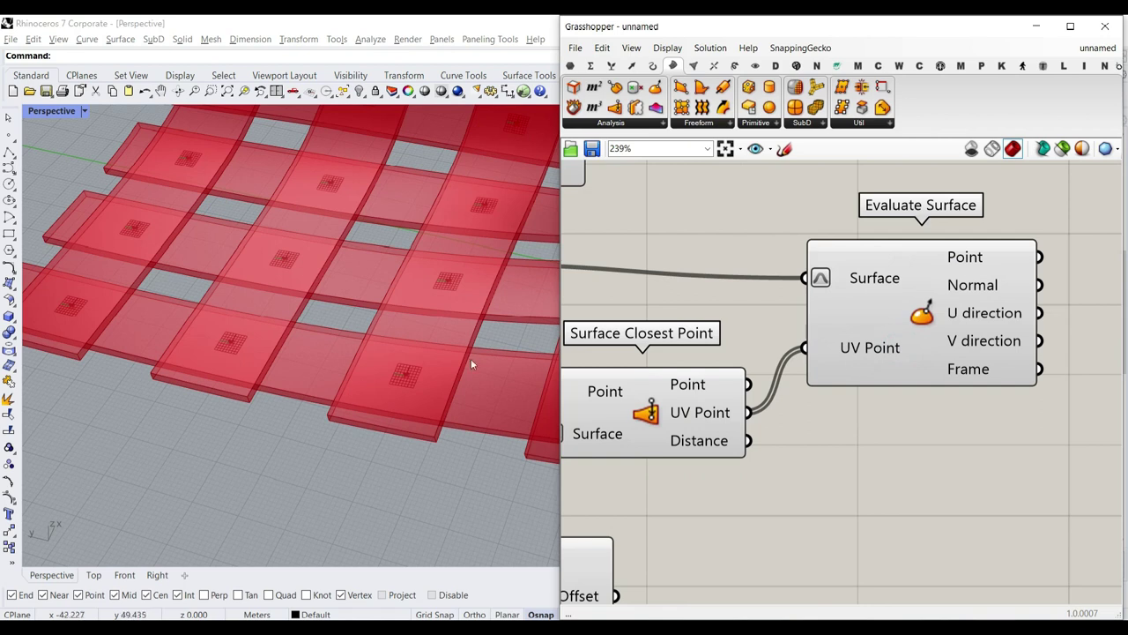
scroll(784, 360, down, 3)
right_drag(804, 395, 913, 386)
drag(976, 263, 796, 411)
click(961, 447)
right_drag(960, 447, 808, 450)
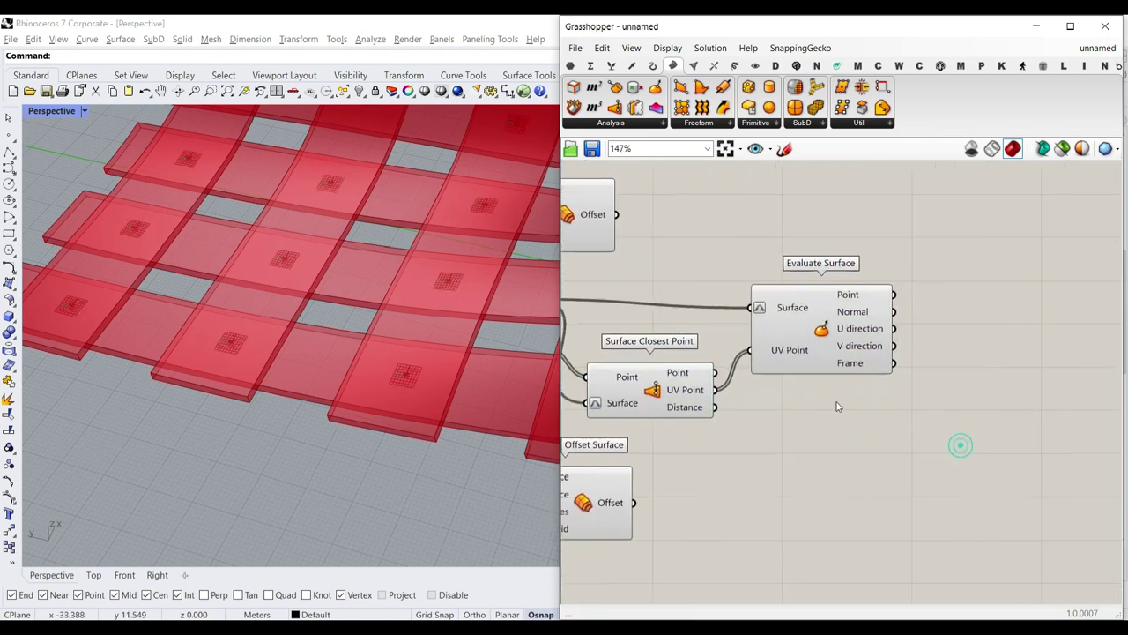
scroll(896, 315, up, 2)
right_drag(992, 329, 903, 361)
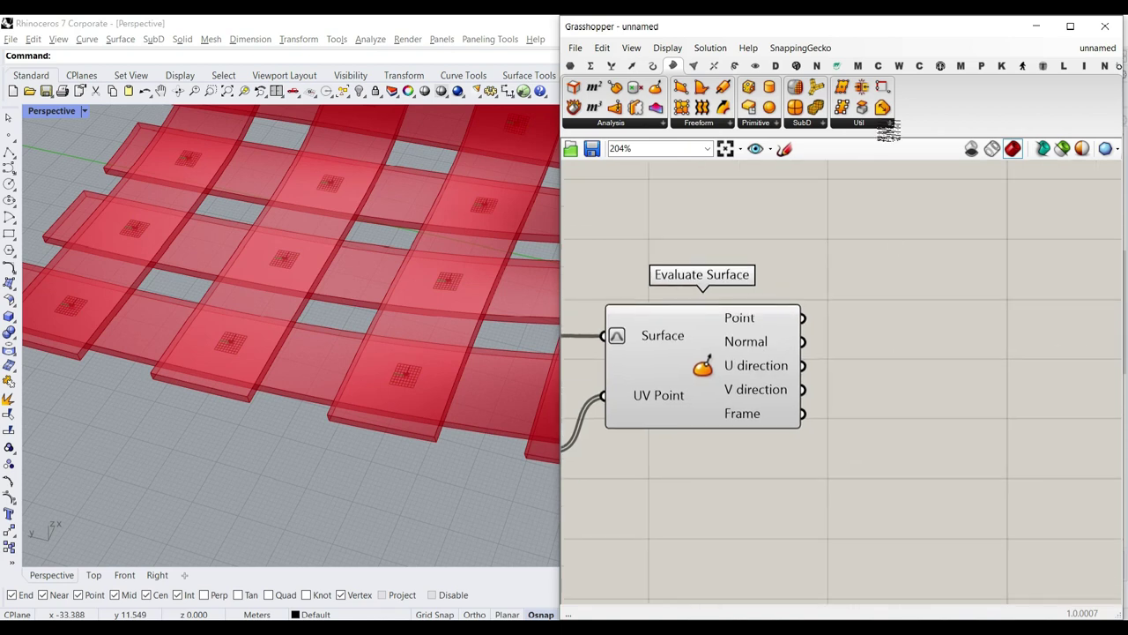
click(756, 66)
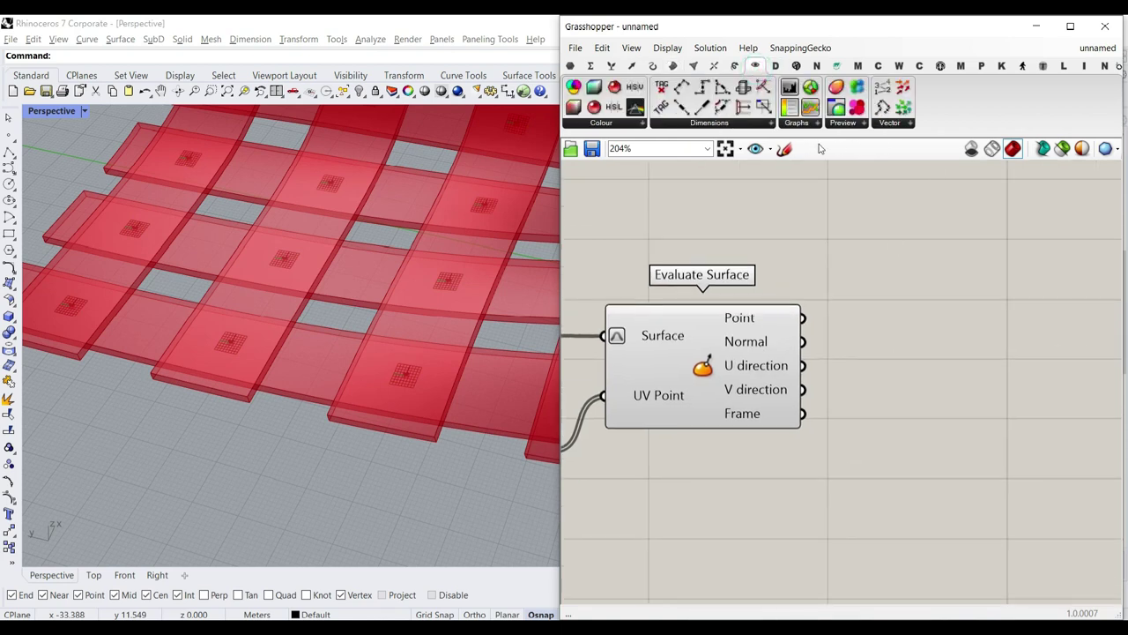
drag(906, 91, 908, 321)
right_drag(788, 329, 818, 327)
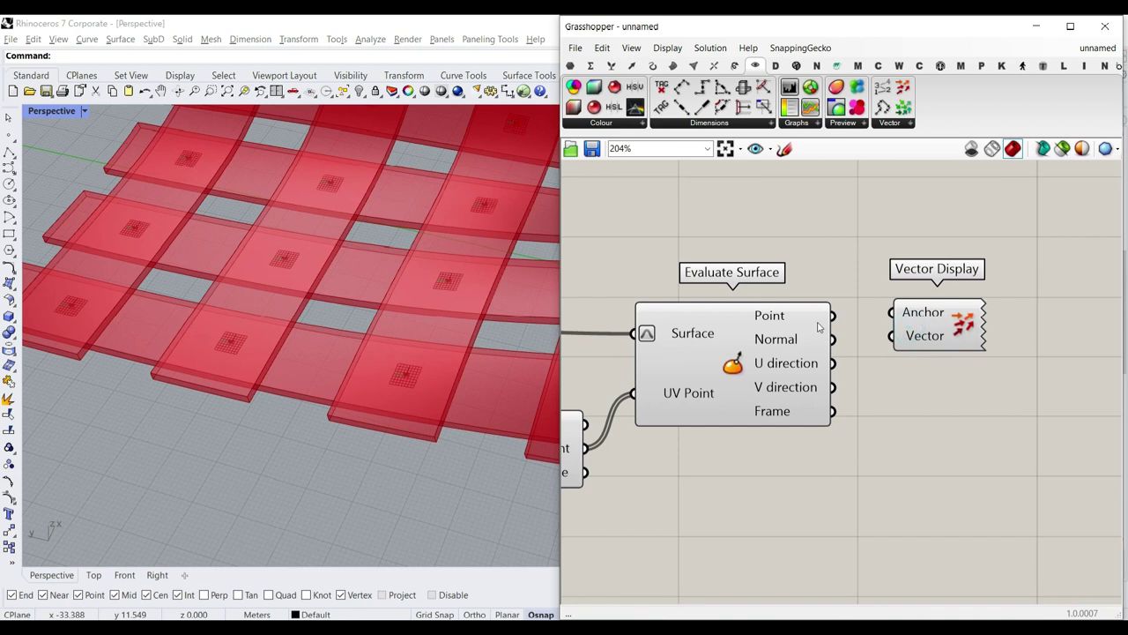
drag(893, 342, 892, 336)
right_drag(936, 364, 886, 368)
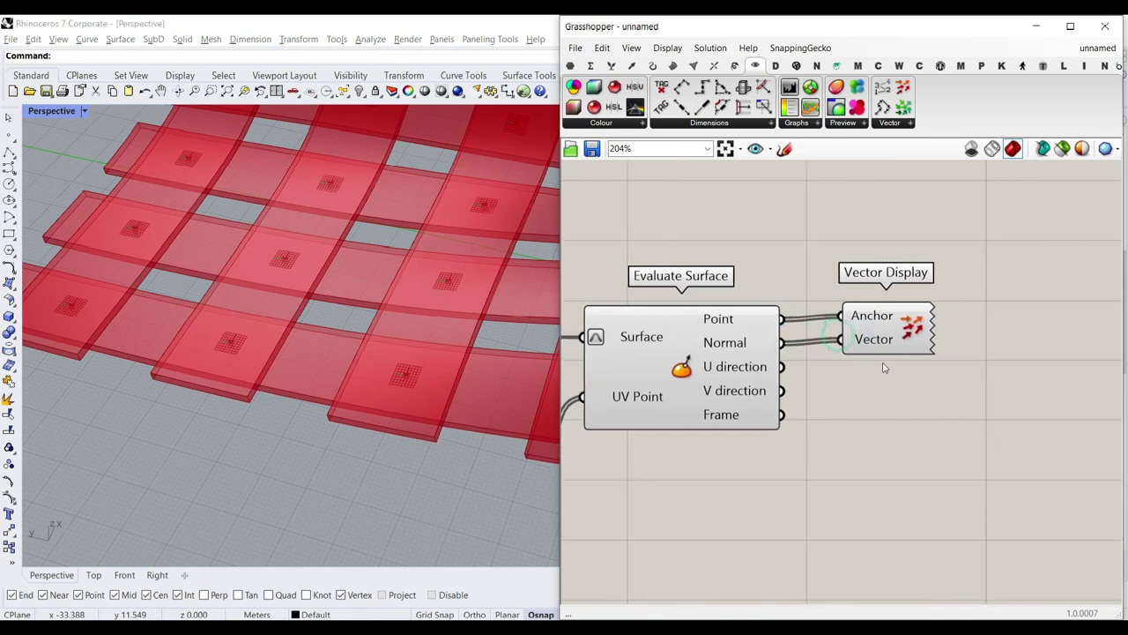
- Scale Vector Display's Vector input with the expression 10*x and move the component up, clear of Evaluate Surface
right_click(889, 346)
mouse_move(934, 495)
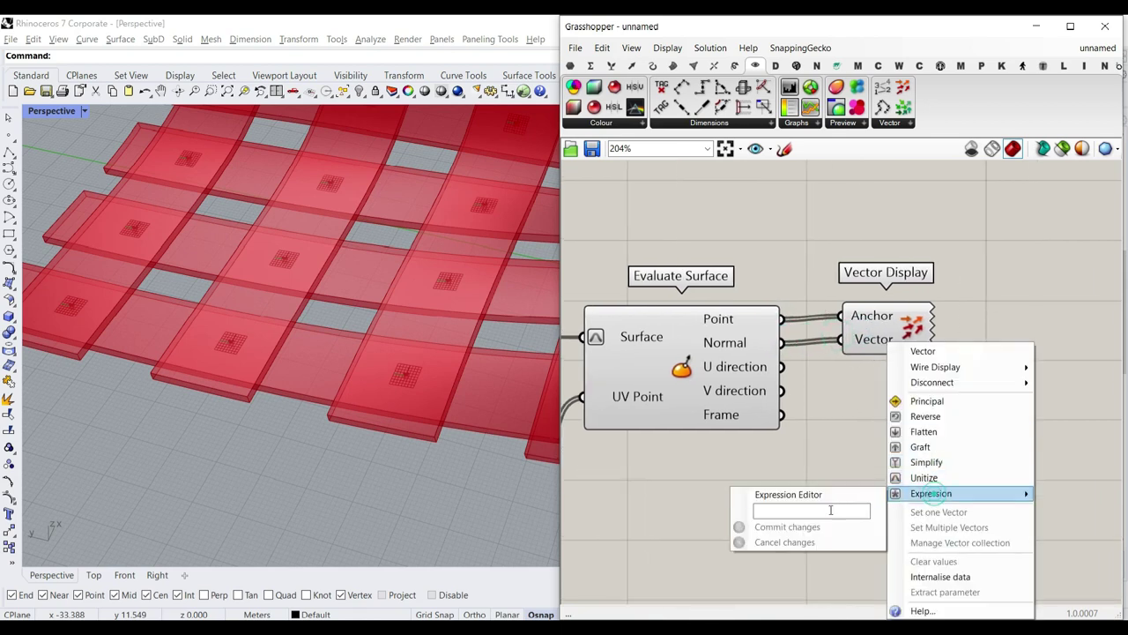
click(830, 510)
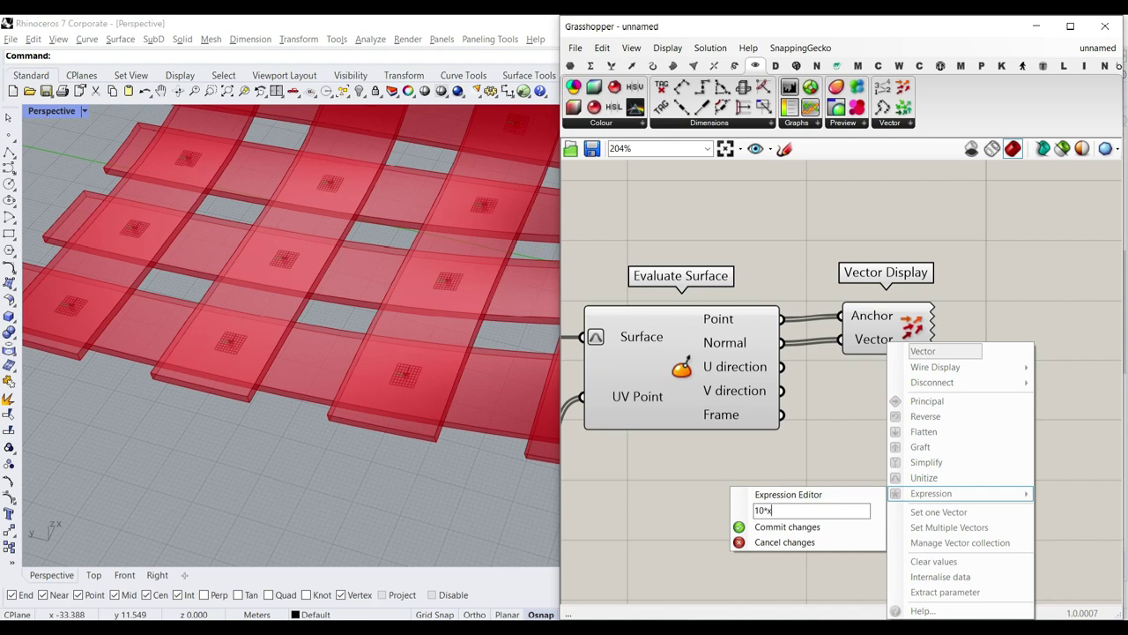
key(Return)
right_drag(265, 459, 239, 437)
scroll(456, 378, down, 5)
scroll(259, 413, up, 5)
scroll(383, 330, down, 3)
scroll(229, 383, up, 3)
scroll(239, 437, up, 2)
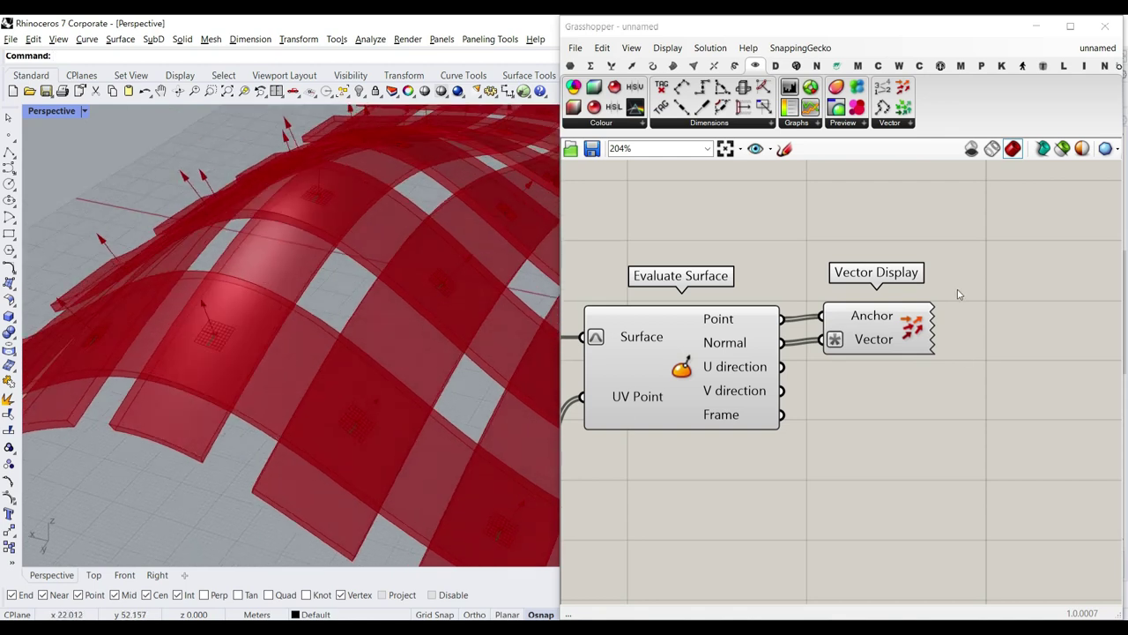
drag(853, 314, 922, 301)
click(909, 377)
right_drag(351, 342, 331, 305)
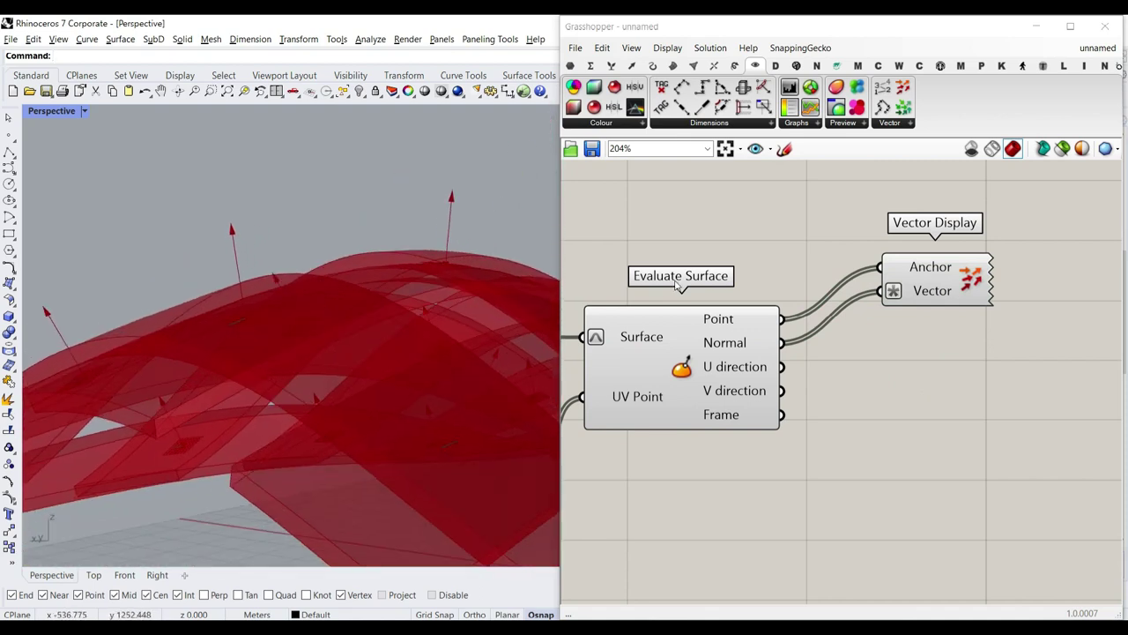
- Add a Pipe component below Vector Display and inspect a strip intersection where a pin belongs
click(674, 68)
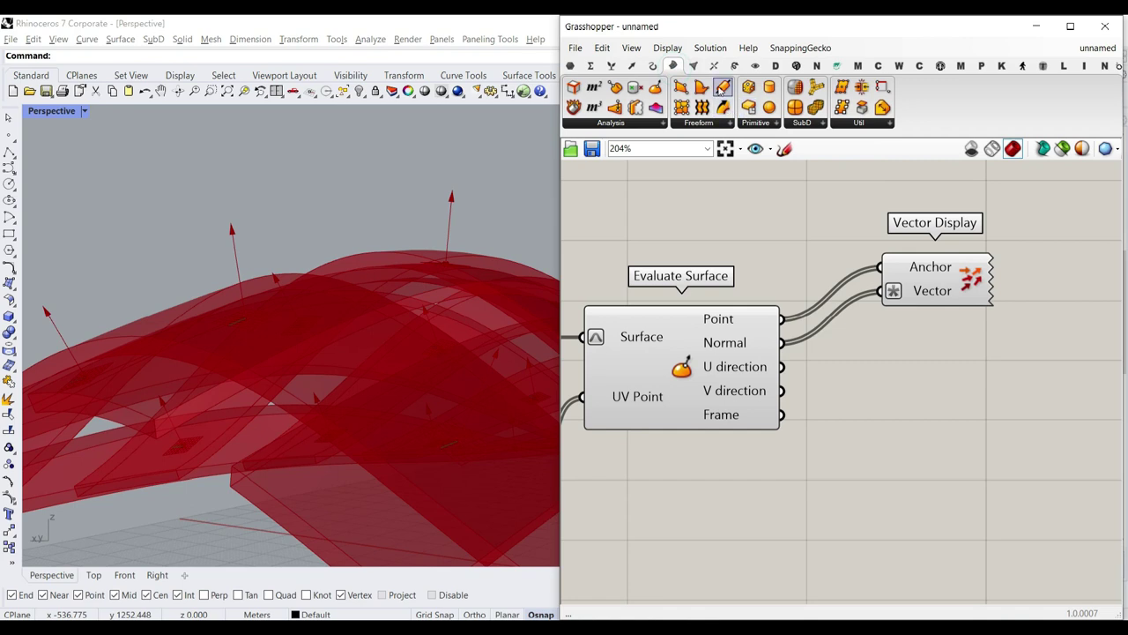
drag(721, 88, 994, 432)
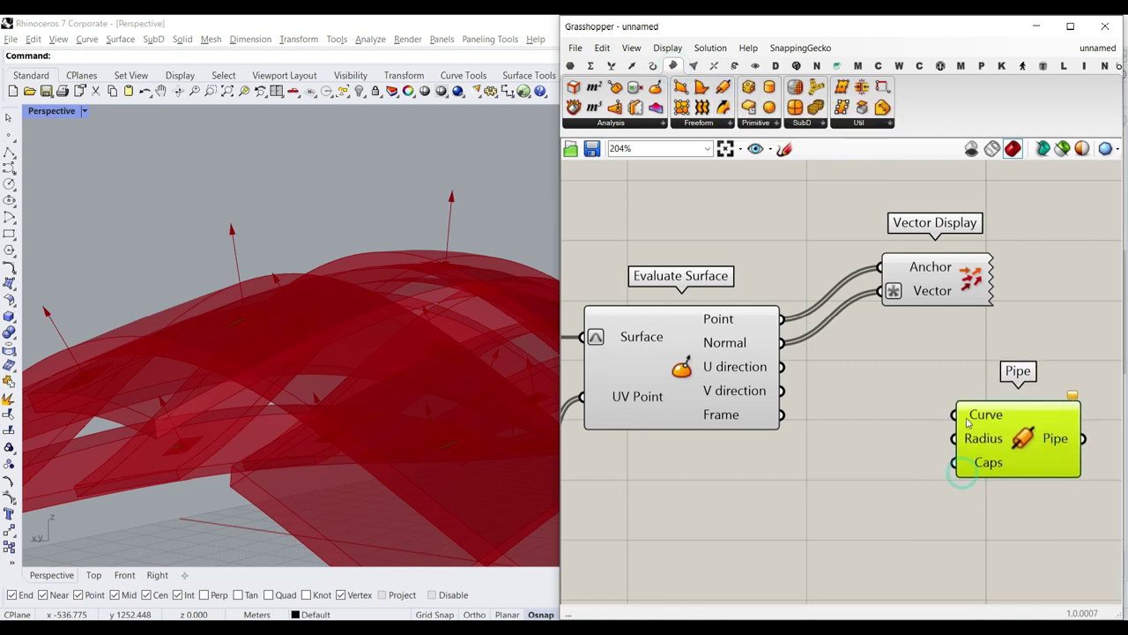
scroll(356, 372, down, 5)
right_drag(356, 372, 279, 383)
scroll(304, 362, up, 5)
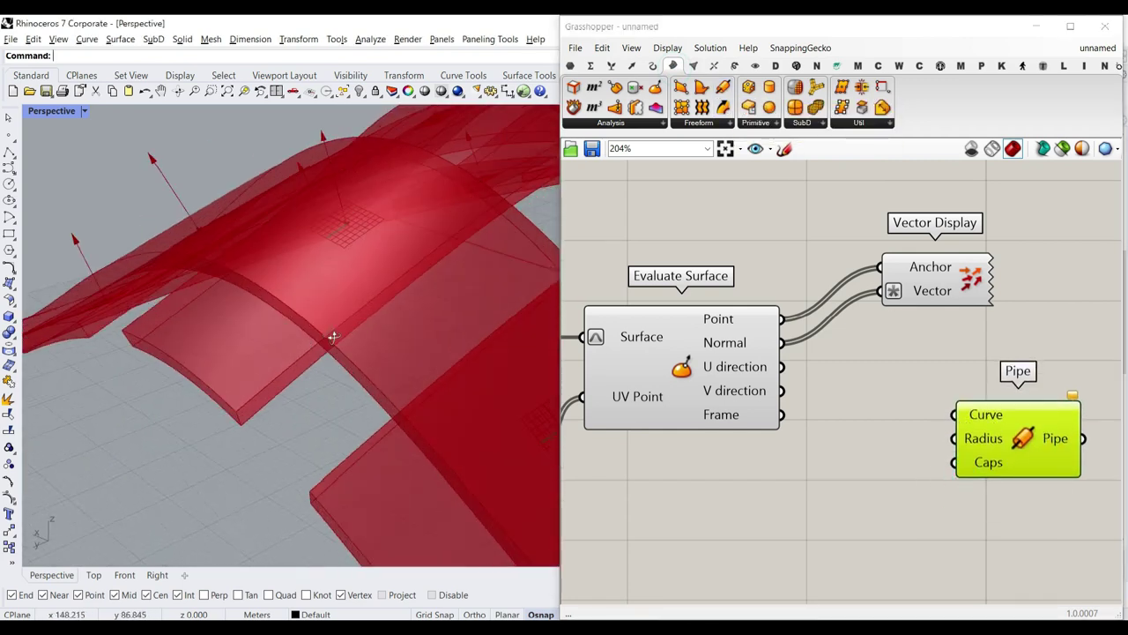
right_drag(329, 335, 284, 238)
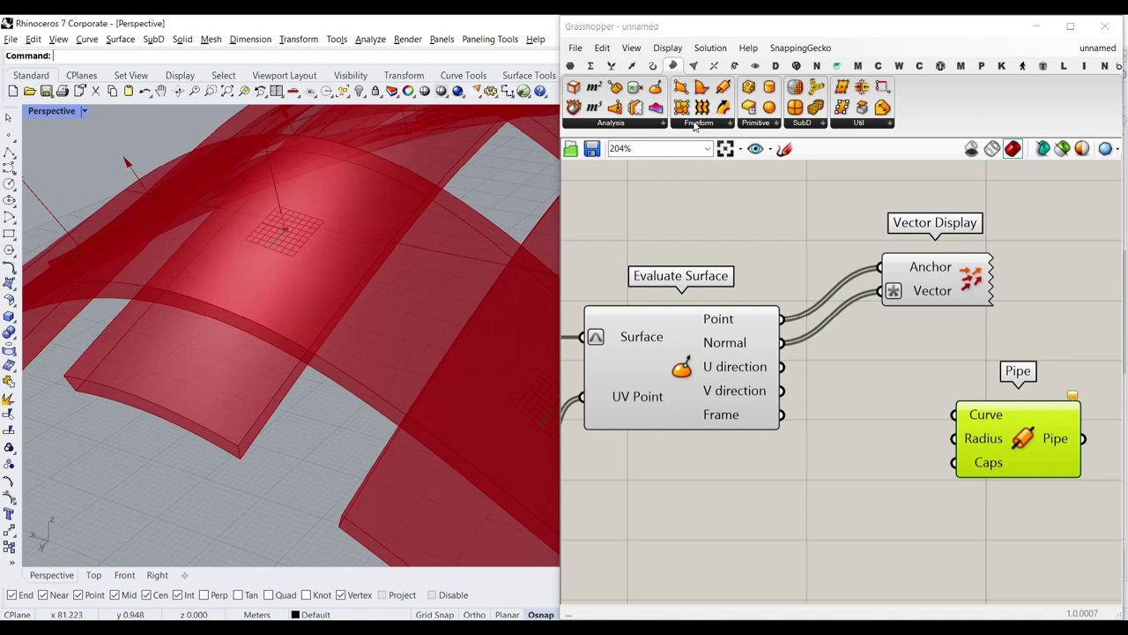
- Place a Move component beside Evaluate Surface and connect the evaluated Point output to its Geometry input
right_drag(785, 392, 831, 385)
double_click(863, 471)
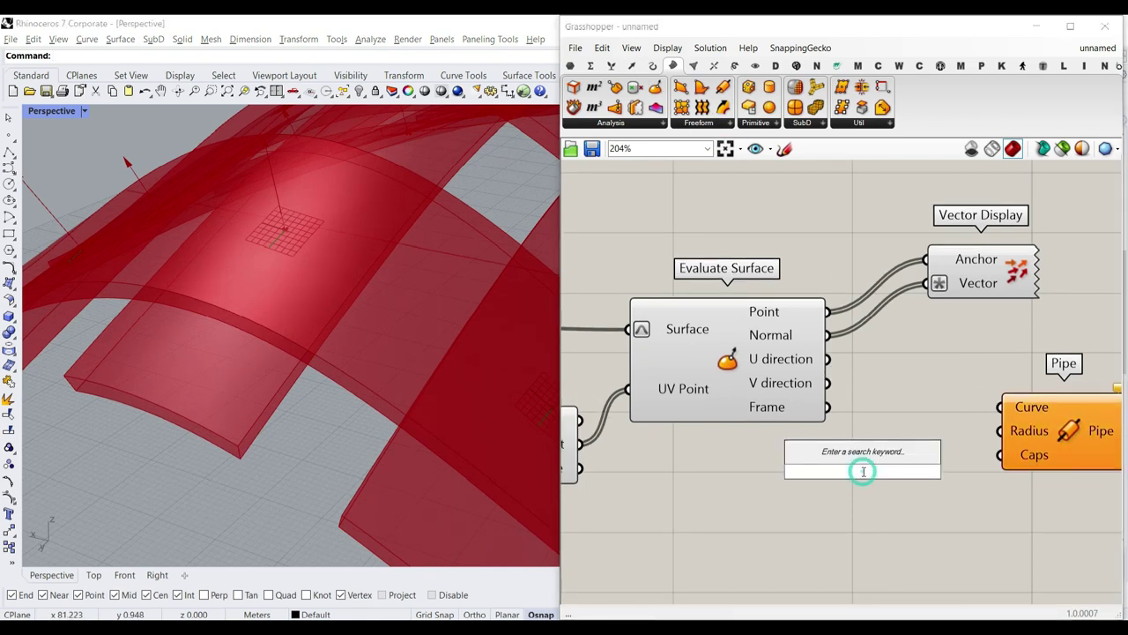
text(move)
key(Return)
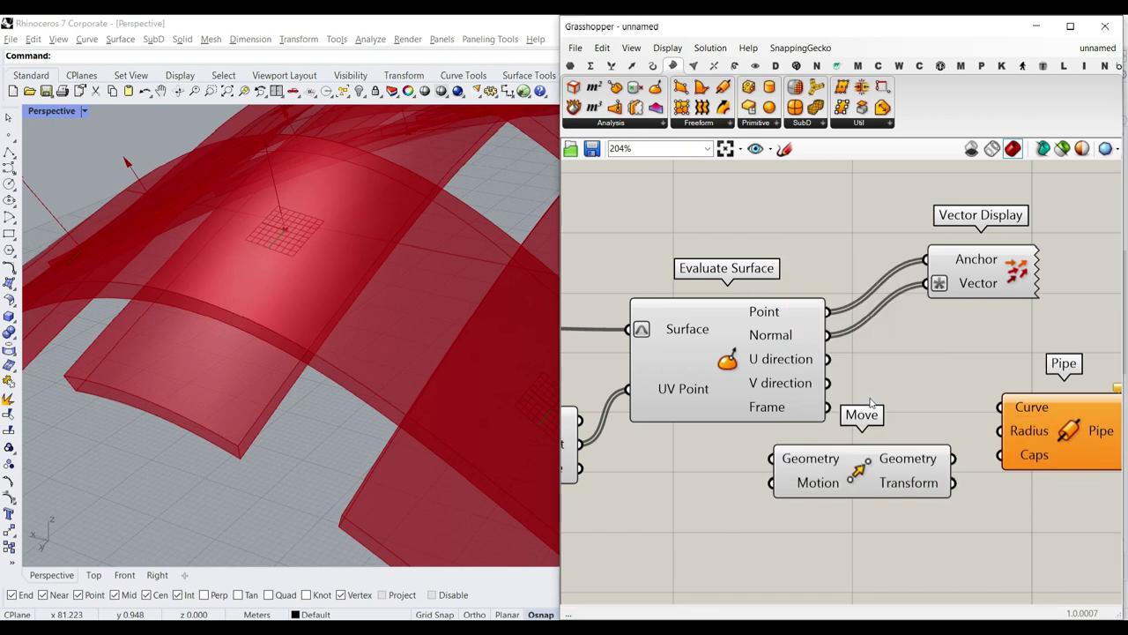
scroll(945, 469, down, 2)
drag(945, 467, 1099, 467)
drag(892, 322, 948, 323)
scroll(750, 368, up, 3)
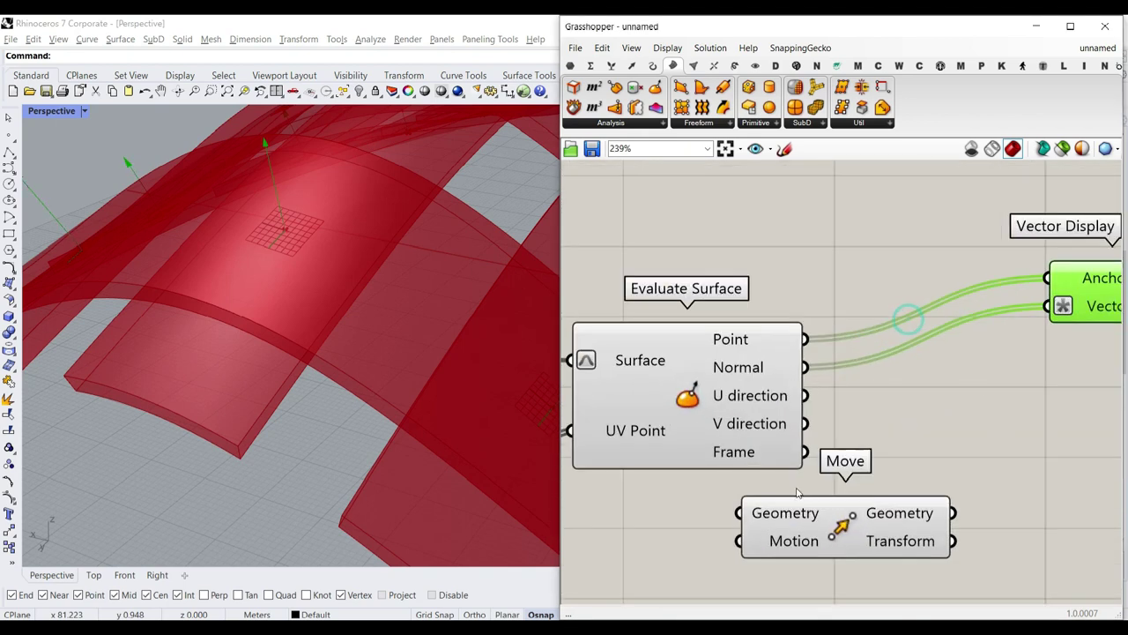
drag(812, 511, 945, 393)
click(682, 362)
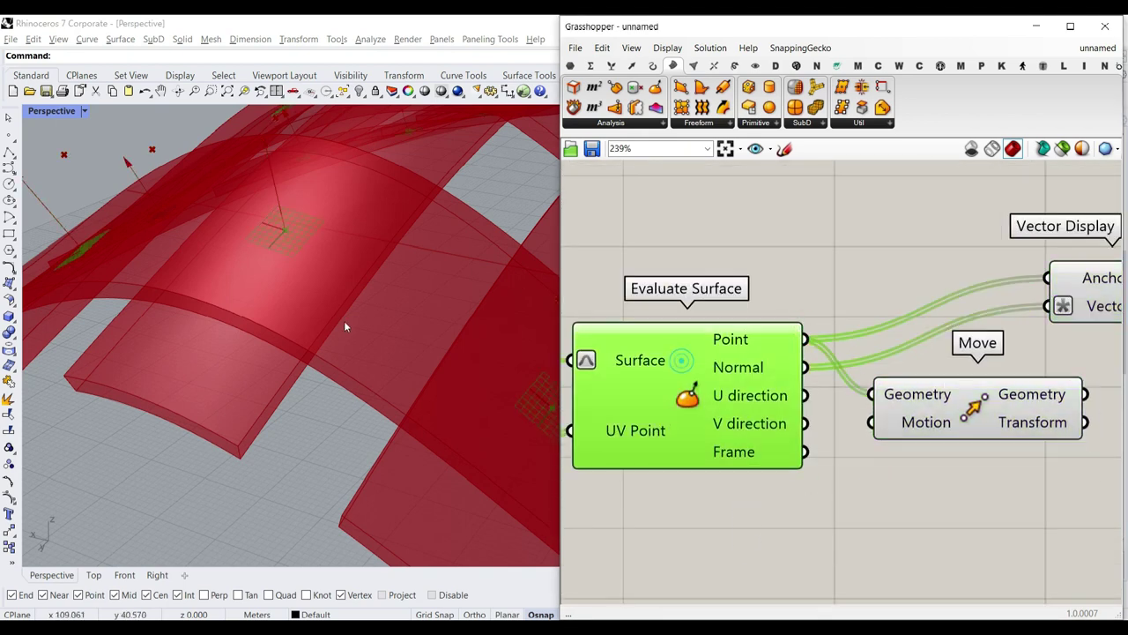
right_drag(964, 416, 907, 388)
drag(892, 392, 1010, 411)
- Add a Multiplication component with Normal as its A input and connect its Result to Move's Motion input
click(591, 66)
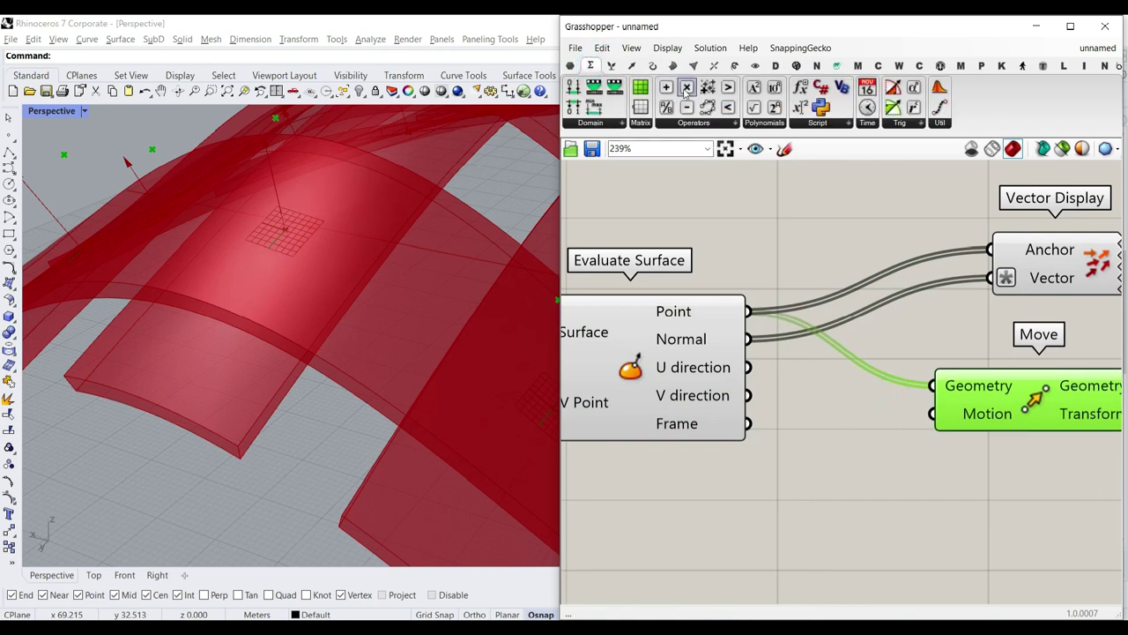
drag(853, 451, 899, 503)
drag(804, 457, 839, 490)
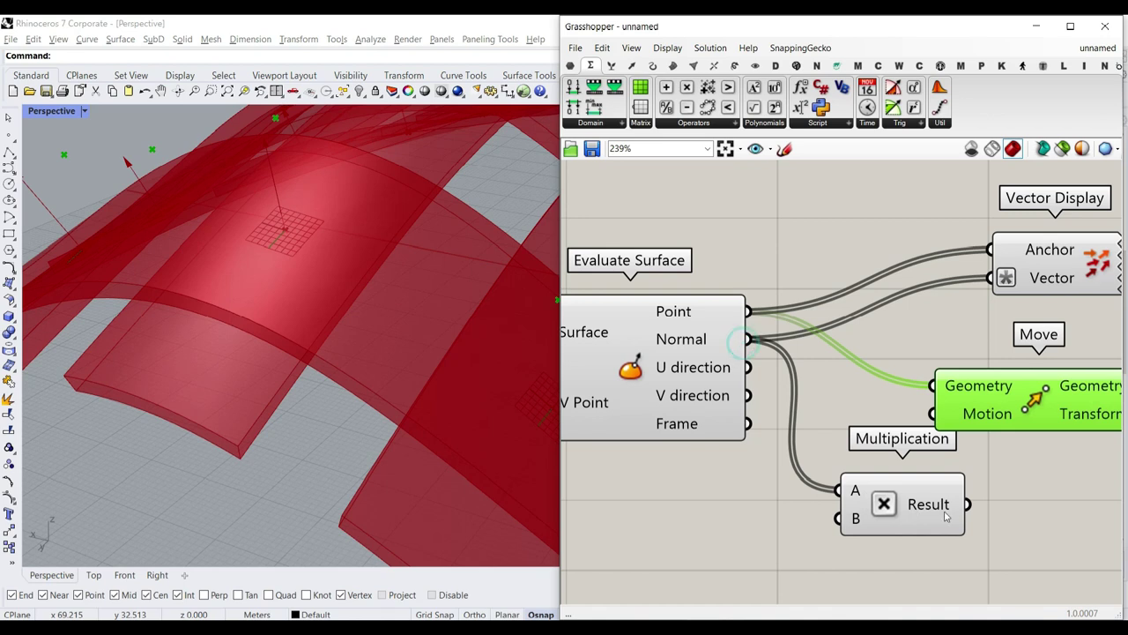
scroll(957, 443, down, 5)
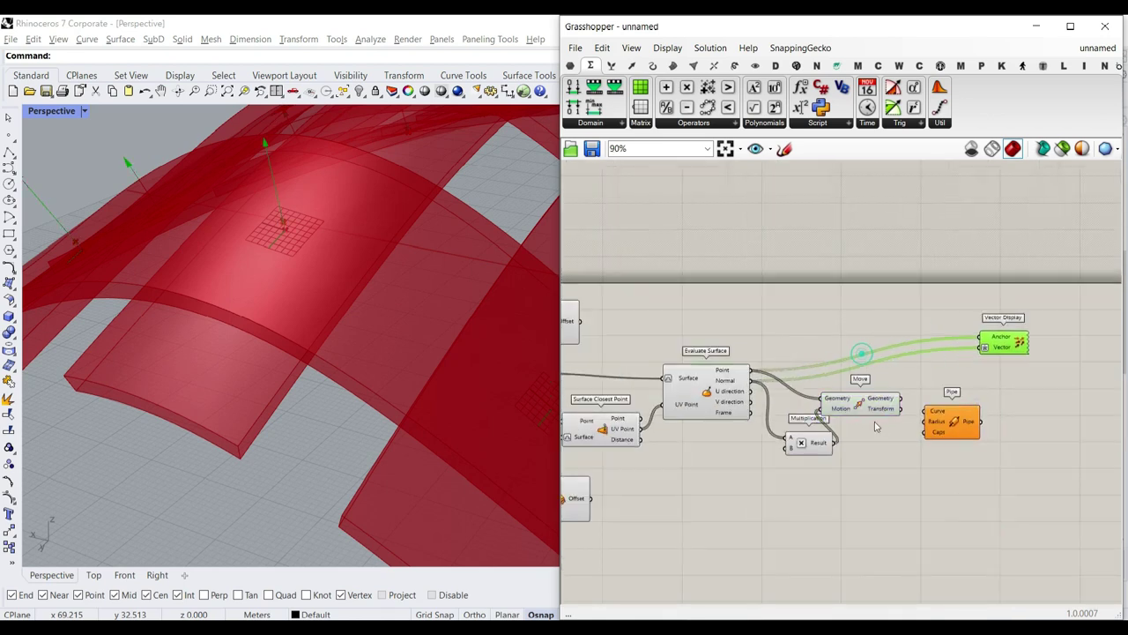
- Move Multiplication above Evaluate Surface and wire its B input from the upstream part of the definition
drag(807, 433, 784, 323)
right_drag(803, 438, 923, 426)
right_drag(776, 351, 849, 329)
scroll(683, 374, up, 2)
right_drag(731, 365, 677, 382)
scroll(811, 364, down, 2)
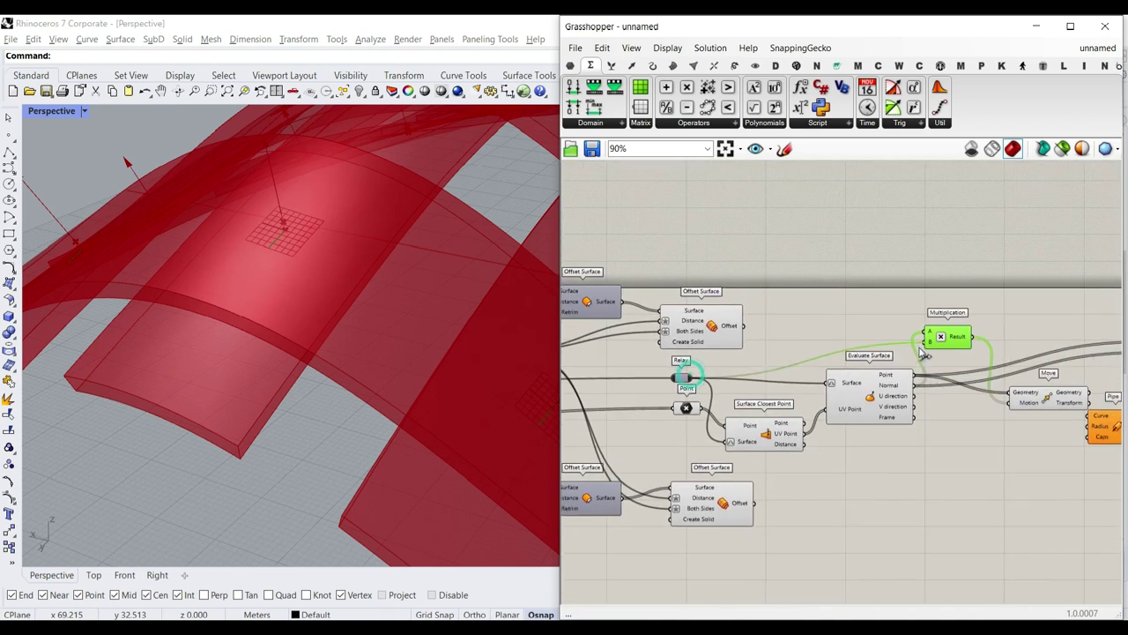
- Select the Move component and examine its displaced points against the strip thickness in the Perspective view
right_drag(983, 377, 836, 366)
click(910, 383)
scroll(354, 345, down, 4)
right_drag(354, 345, 248, 419)
scroll(229, 365, up, 6)
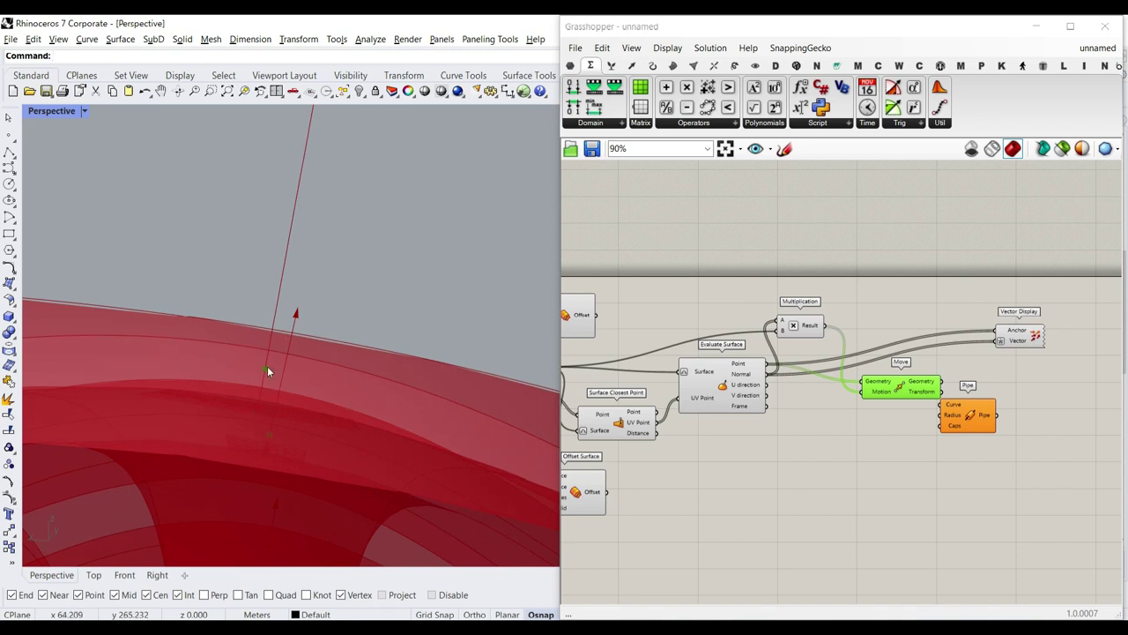
right_drag(268, 370, 410, 374)
scroll(856, 336, up, 3)
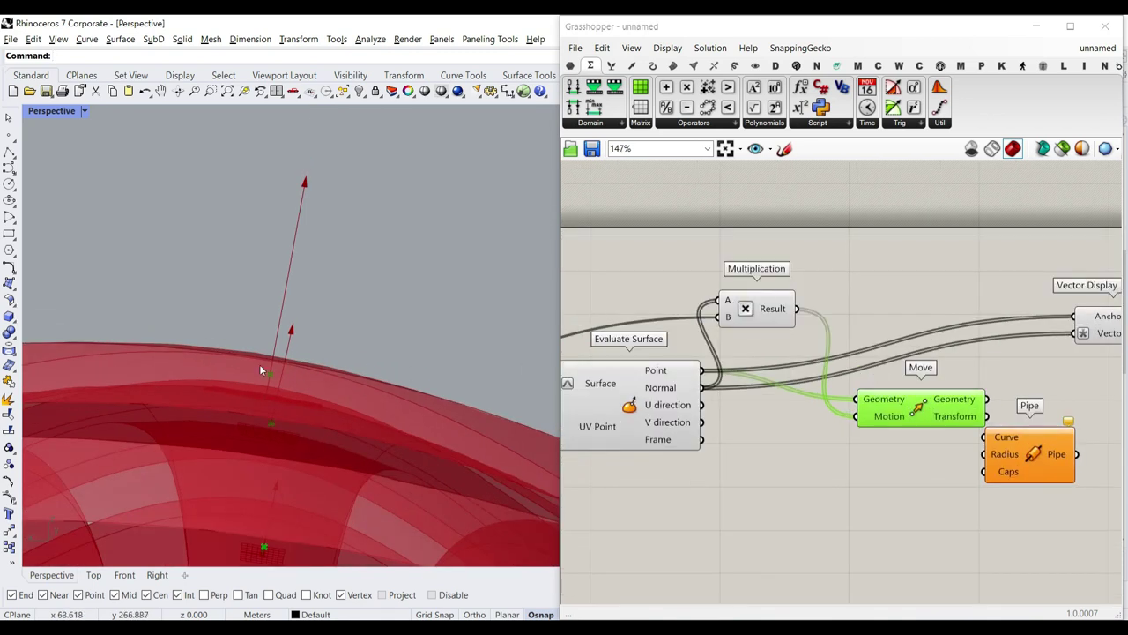
- Shift the Move component up and add a second Multiplication taking the first one's Result as its B input
scroll(906, 419, up, 2)
right_drag(903, 417, 812, 469)
drag(812, 469, 884, 355)
right_drag(721, 314, 1008, 334)
right_drag(764, 323, 813, 350)
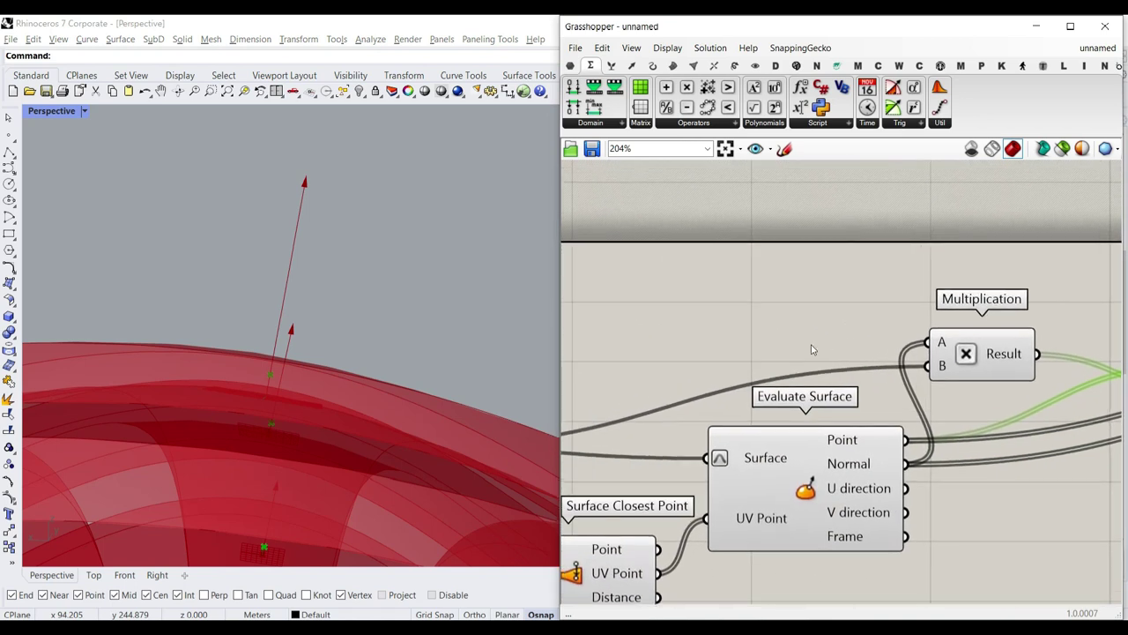
scroll(856, 362, down, 1)
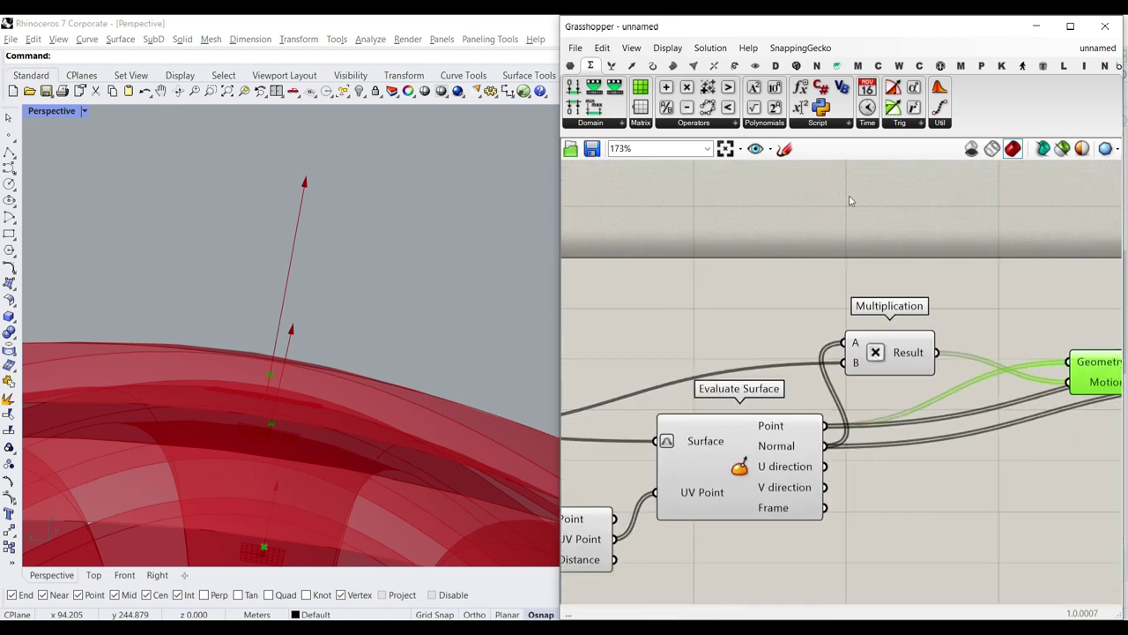
drag(687, 87, 994, 326)
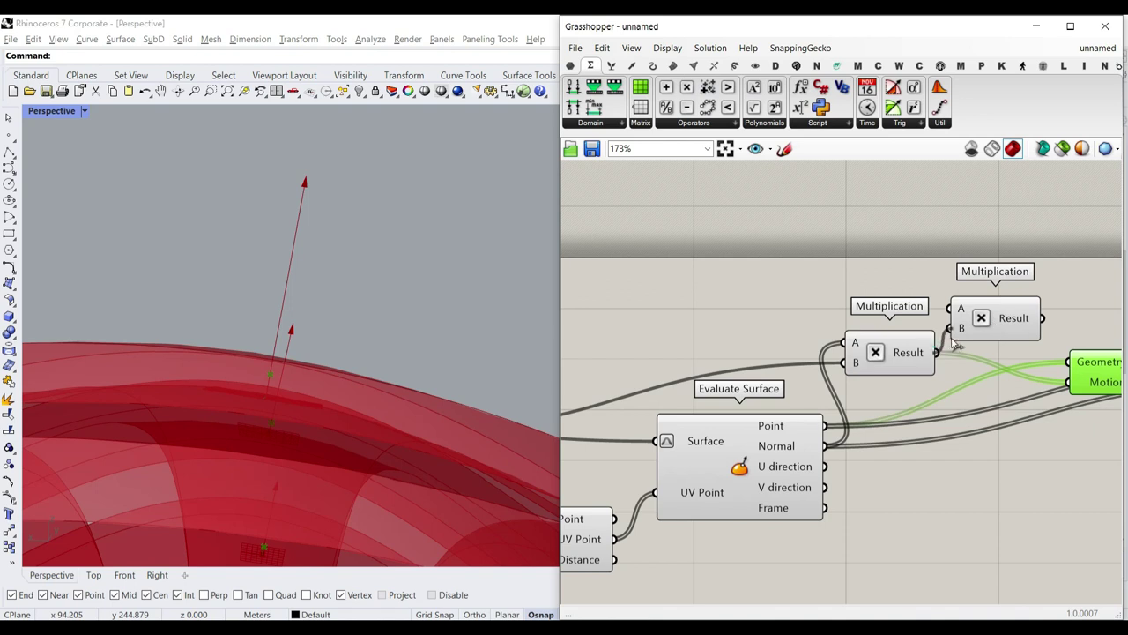
- Feed a 2.25 number slider into the second Multiplication's A input and connect its Result to Move's Motion input
double_click(738, 295)
text(2.25)
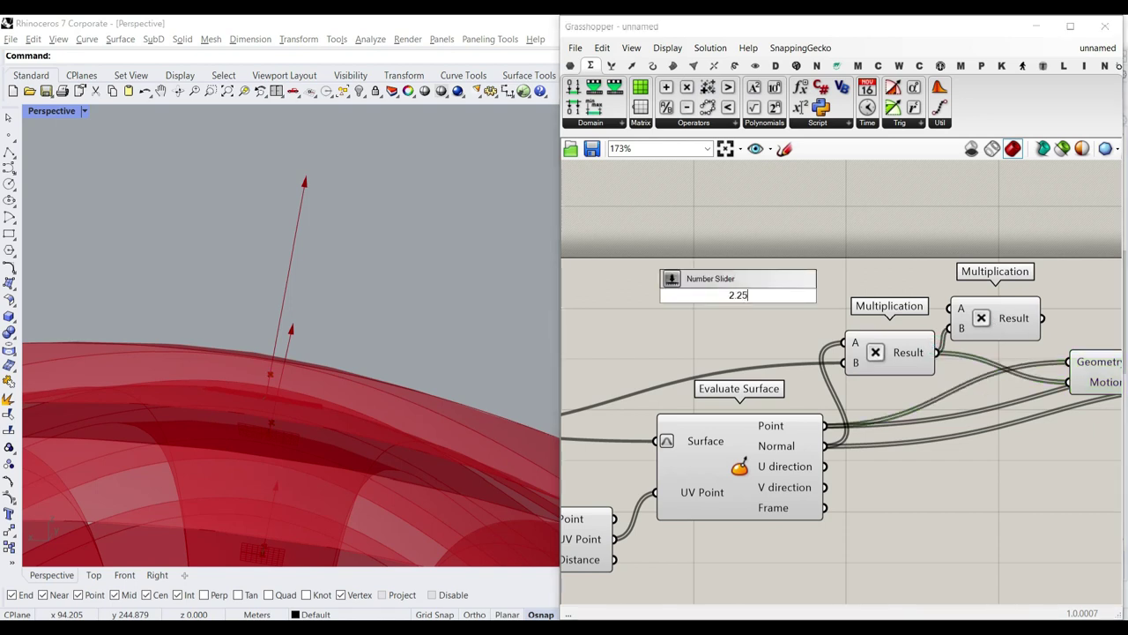
key(Return)
drag(948, 311, 949, 311)
right_drag(989, 329, 868, 328)
drag(921, 317, 930, 339)
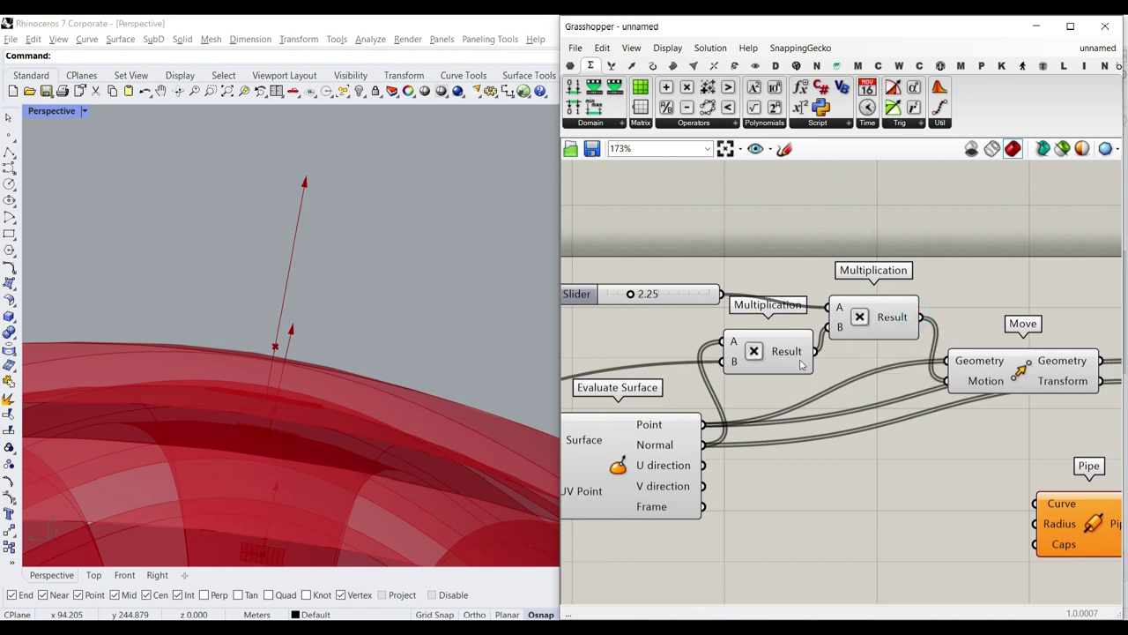
- Set the multiplier slider to 4.04 and check the moved points against the strips
drag(650, 306, 651, 306)
scroll(438, 326, down, 7)
right_drag(438, 326, 402, 345)
- Delete the Vector Display component
right_drag(1042, 356, 917, 323)
scroll(920, 341, down, 1)
click(1065, 363)
key(Delete)
- Duplicate the Move component directly below the original, keeping its Geometry and Motion connections
scroll(882, 323, down, 1)
click(998, 352)
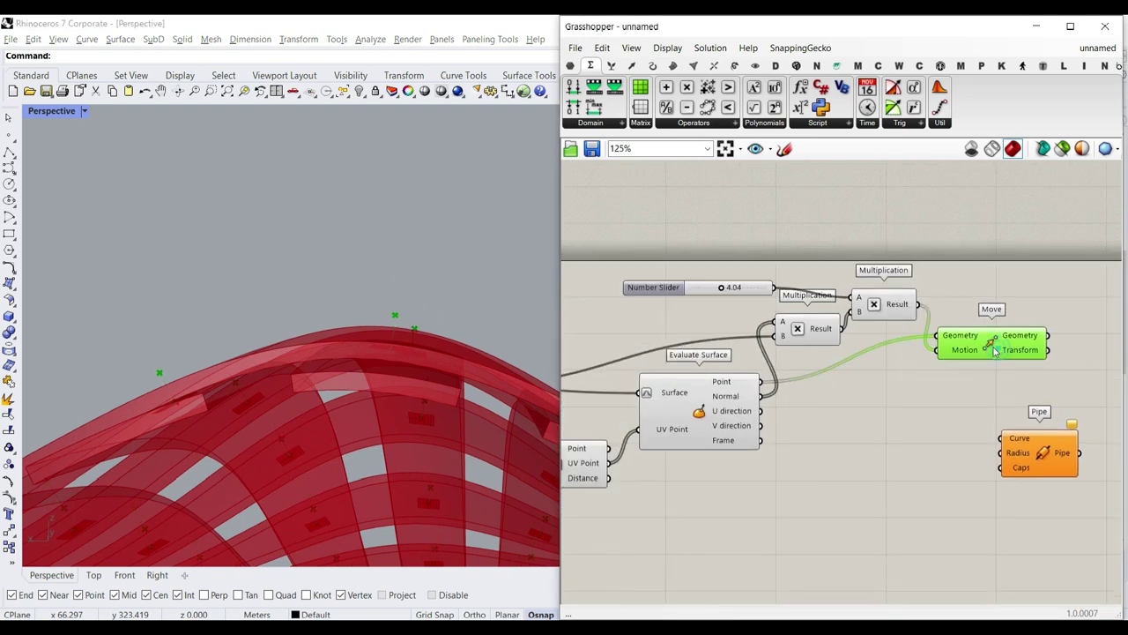
alt+drag(995, 356, 994, 389)
- Reverse the duplicated Move's Motion input with the expression -x
scroll(966, 389, up, 4)
right_click(954, 381)
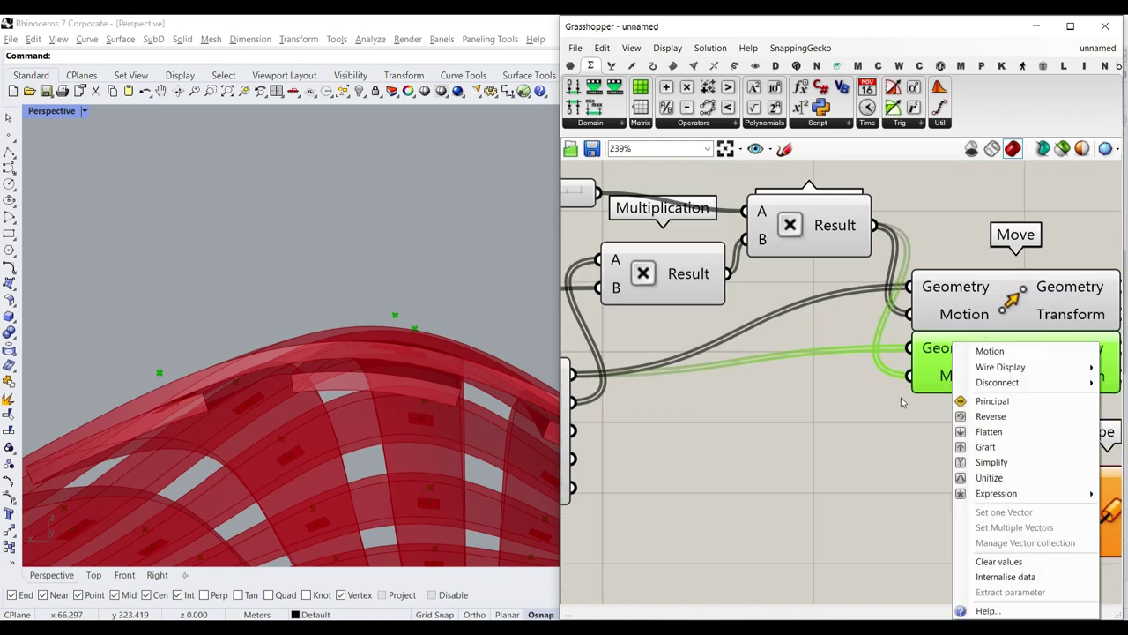
mouse_move(986, 499)
click(904, 512)
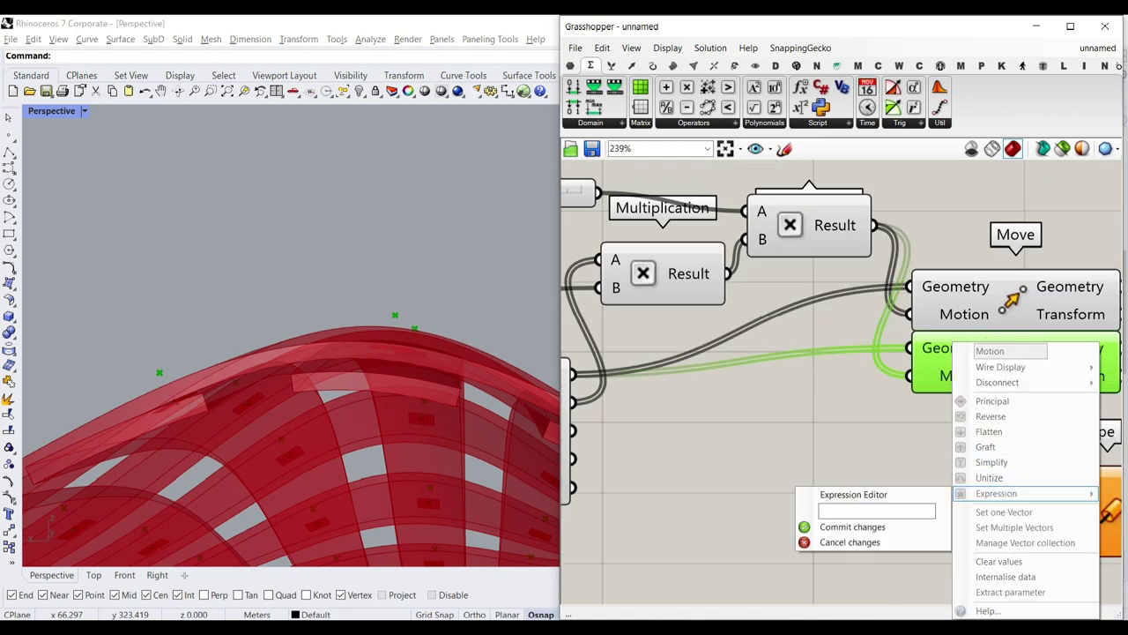
text(-x)
click(852, 526)
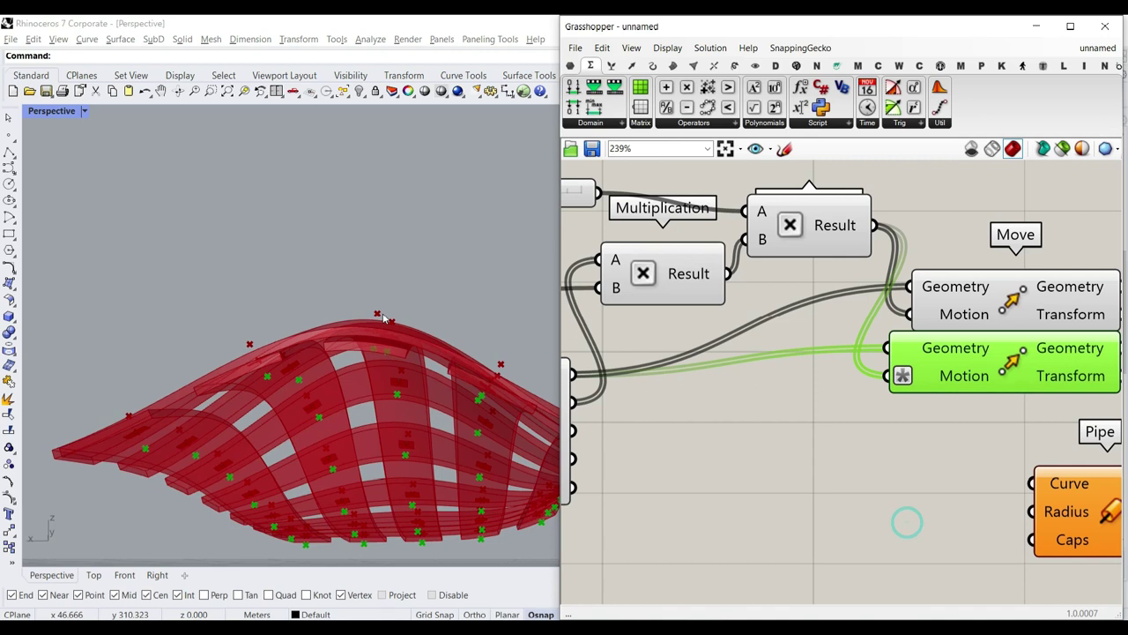
- Set the multiplier slider to 6.80 and check the moved points on both sides of the strips
right_drag(457, 349, 450, 350)
right_drag(704, 253, 851, 329)
drag(652, 275, 683, 272)
right_drag(291, 445, 361, 360)
- Reposition the duplicated Move component under the original and delete the unconnected Pipe component
right_drag(999, 361, 713, 325)
scroll(876, 358, down, 2)
drag(798, 406, 815, 424)
click(859, 491)
key(Delete)
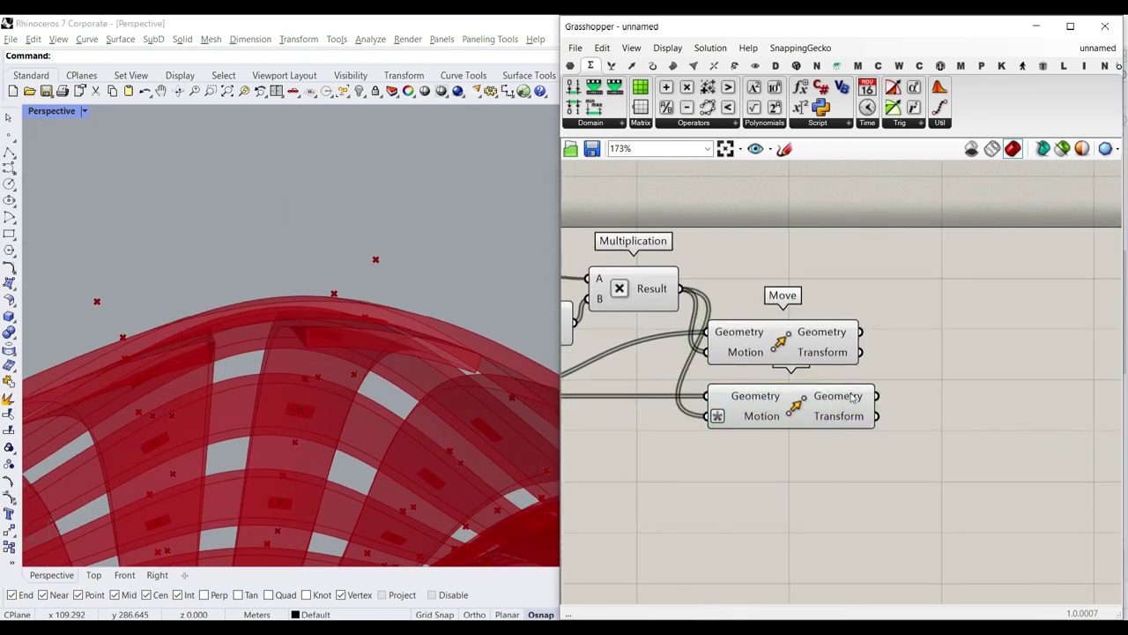
- Add a Line component from the first Move's Geometry output to the duplicated Move's Geometry output
click(651, 67)
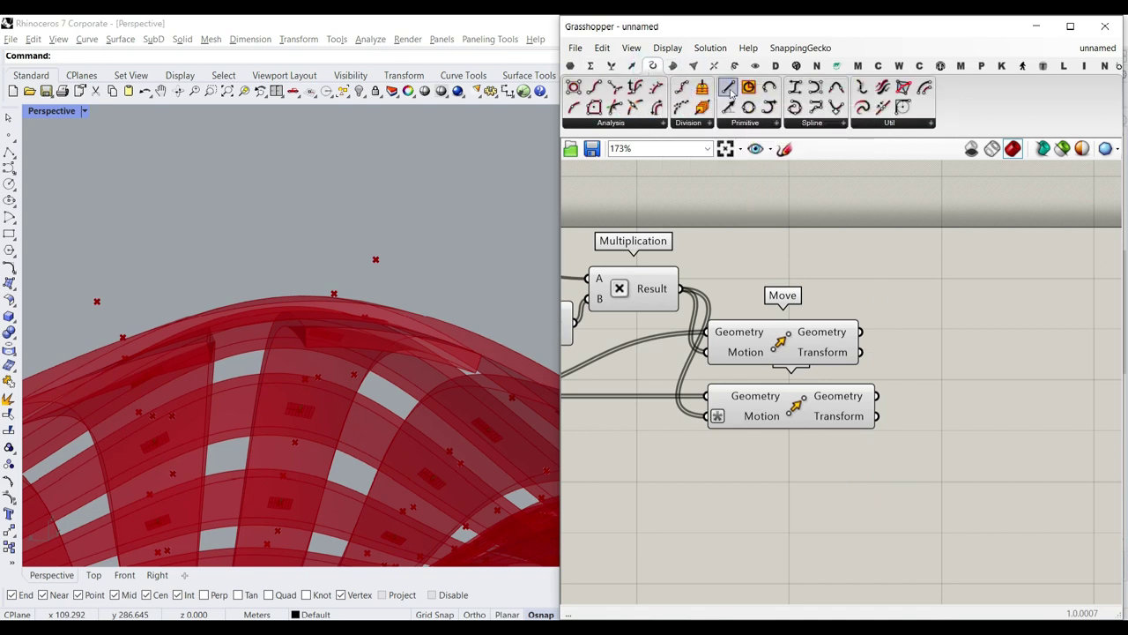
drag(730, 92, 965, 388)
scroll(891, 370, up, 2)
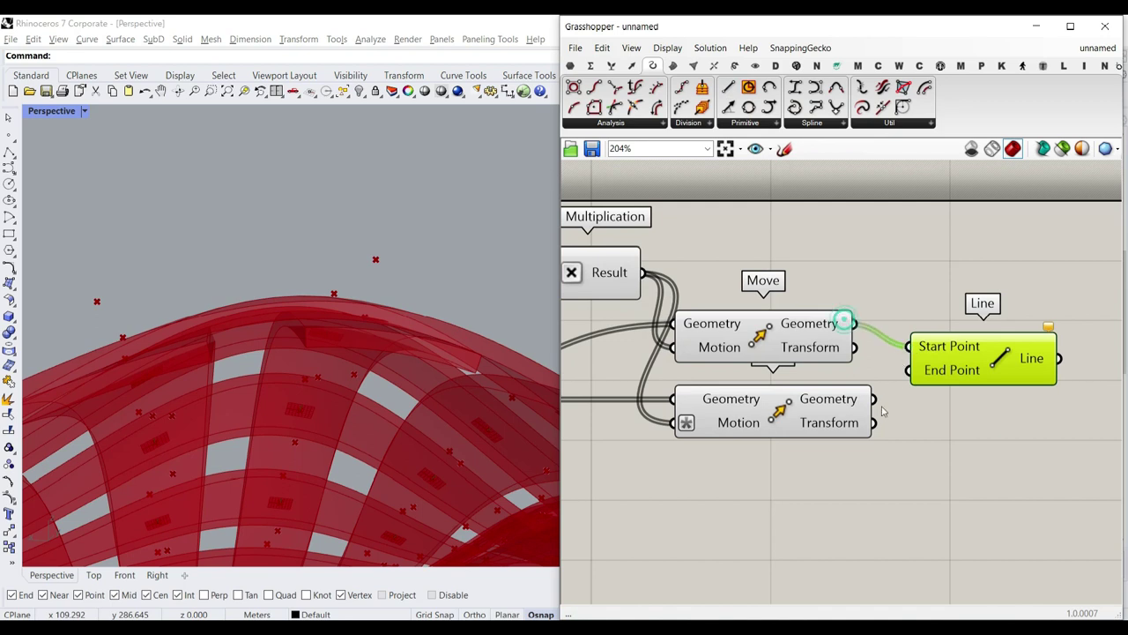
right_drag(967, 357, 876, 372)
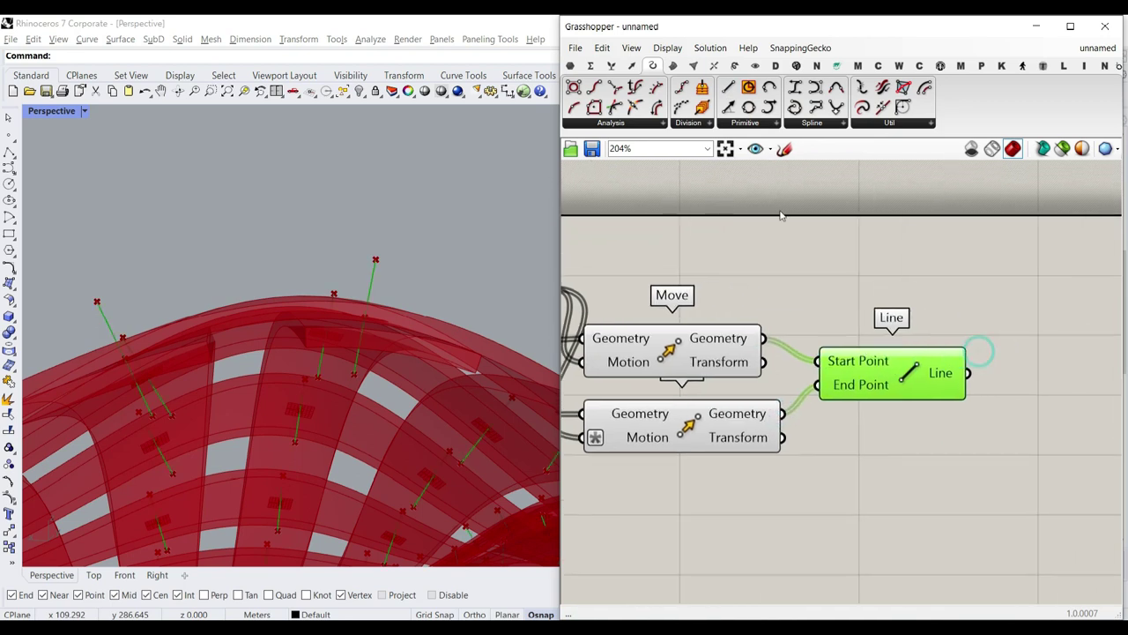
- Add a Pipe component and feed the Line output into its Curve input
click(672, 67)
drag(911, 280, 1054, 423)
drag(968, 372, 989, 399)
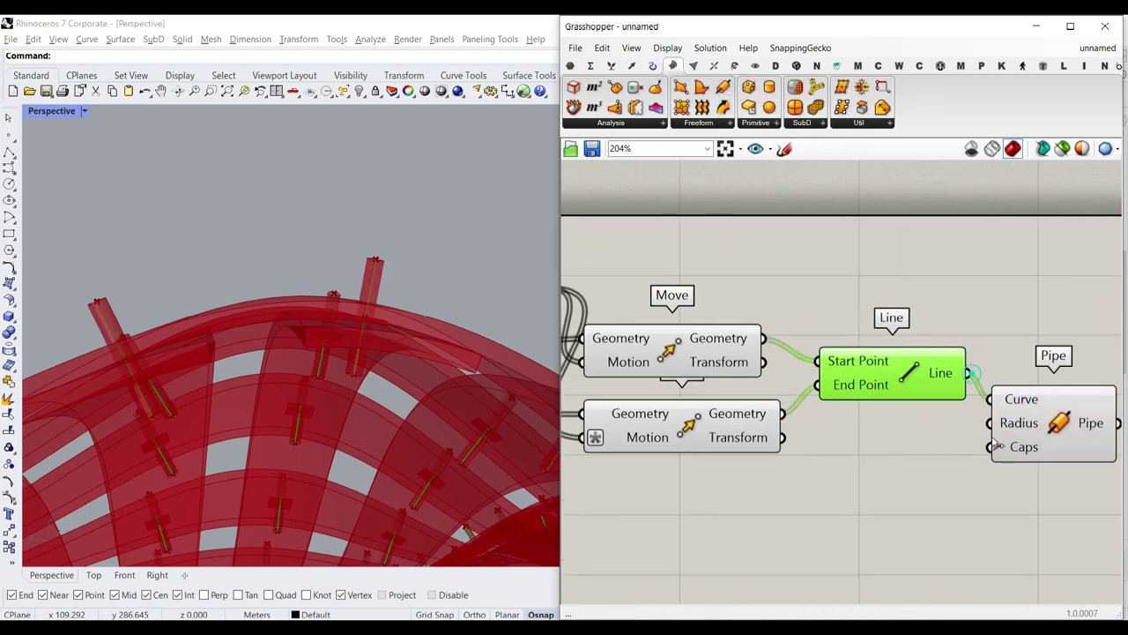
- Create a number slider from 1.23, connect it to the Pipe's Radius input and set it to 1.87
double_click(859, 491)
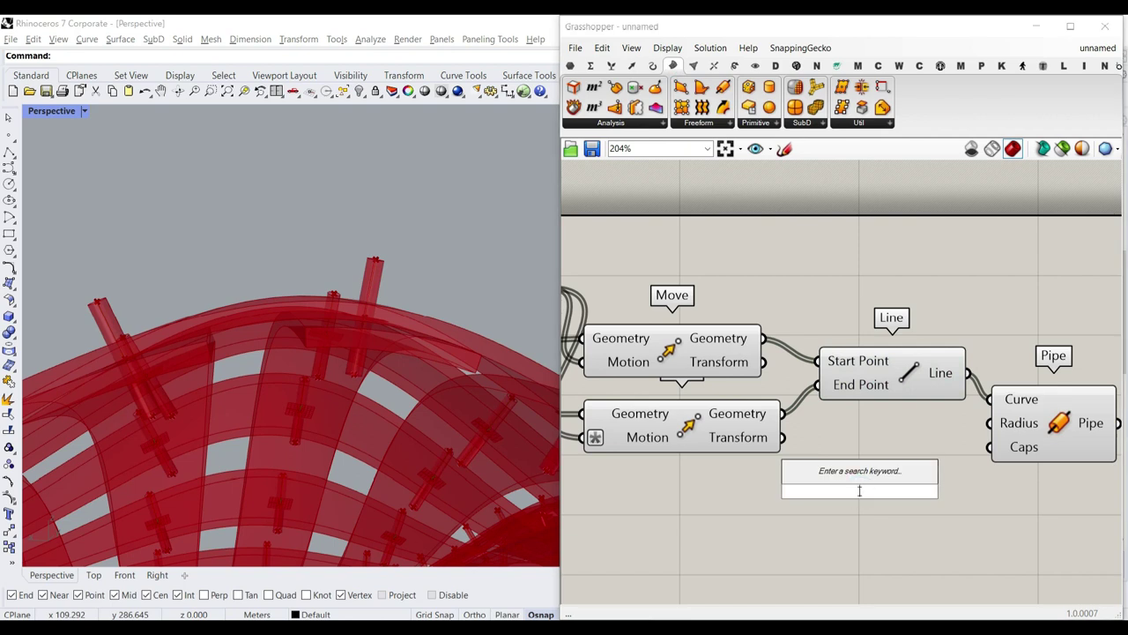
text(1.23)
key(Return)
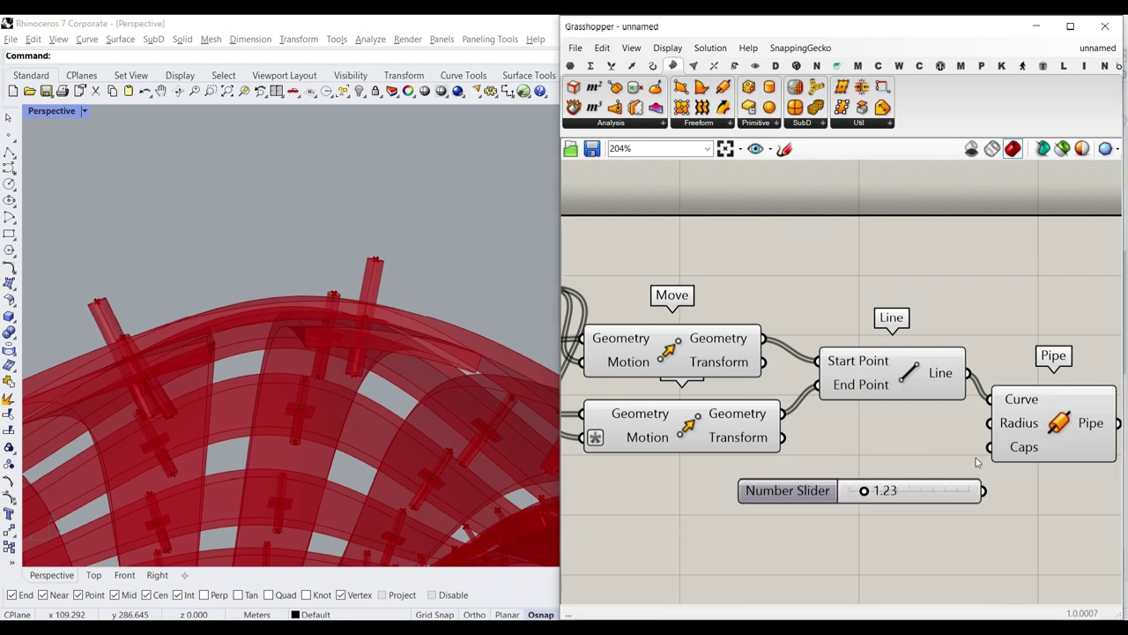
drag(928, 491, 808, 485)
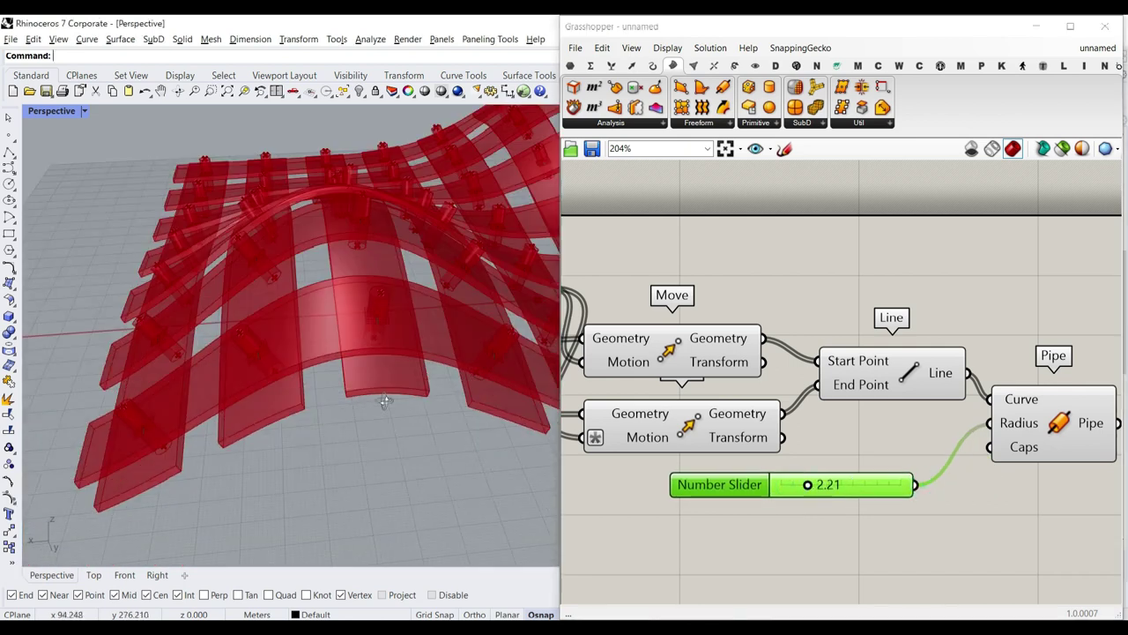
scroll(367, 364, up, 5)
right_drag(384, 402, 387, 343)
scroll(387, 344, down, 3)
mouse_move(808, 486)
mouse_down()
mouse_move(940, 491)
mouse_move(812, 488)
mouse_up()
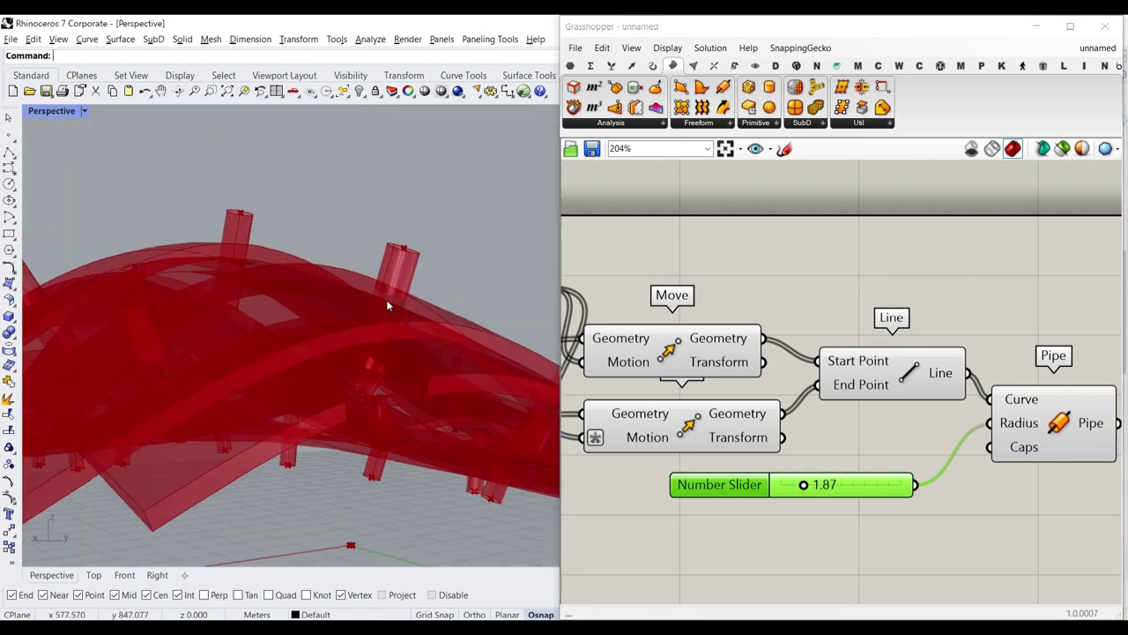
- Set the multiplier slider to 4.15 to shorten the pins
right_drag(582, 353, 728, 318)
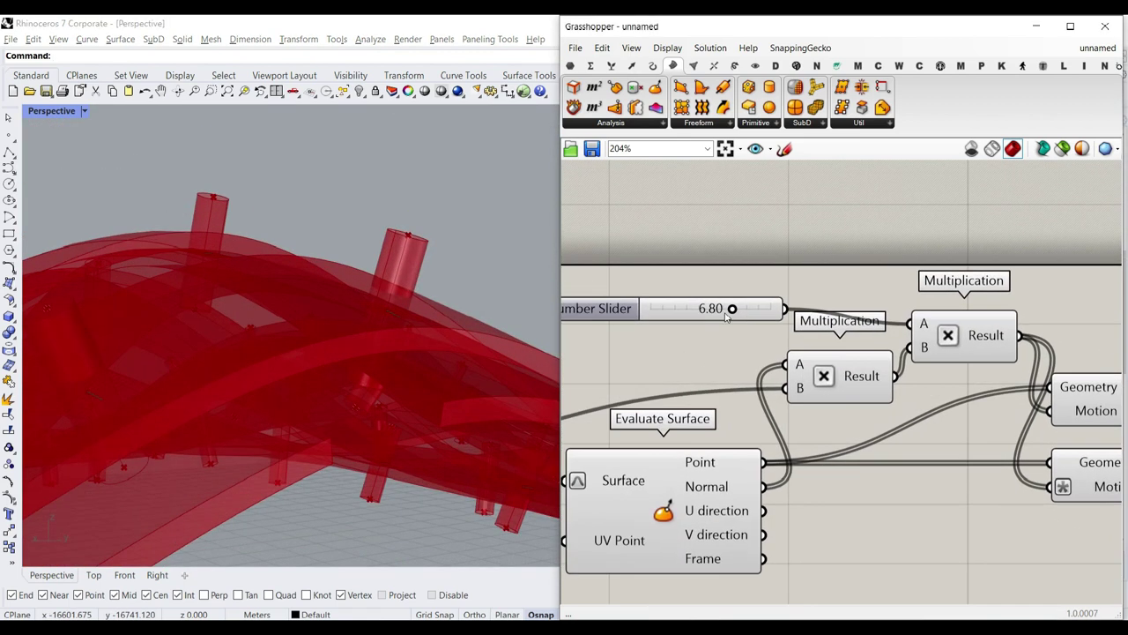
drag(733, 309, 707, 309)
- Set the Pipe component's Caps option to Flat
scroll(881, 373, down, 2)
right_drag(1115, 410, 705, 348)
scroll(904, 406, up, 3)
right_click(872, 397)
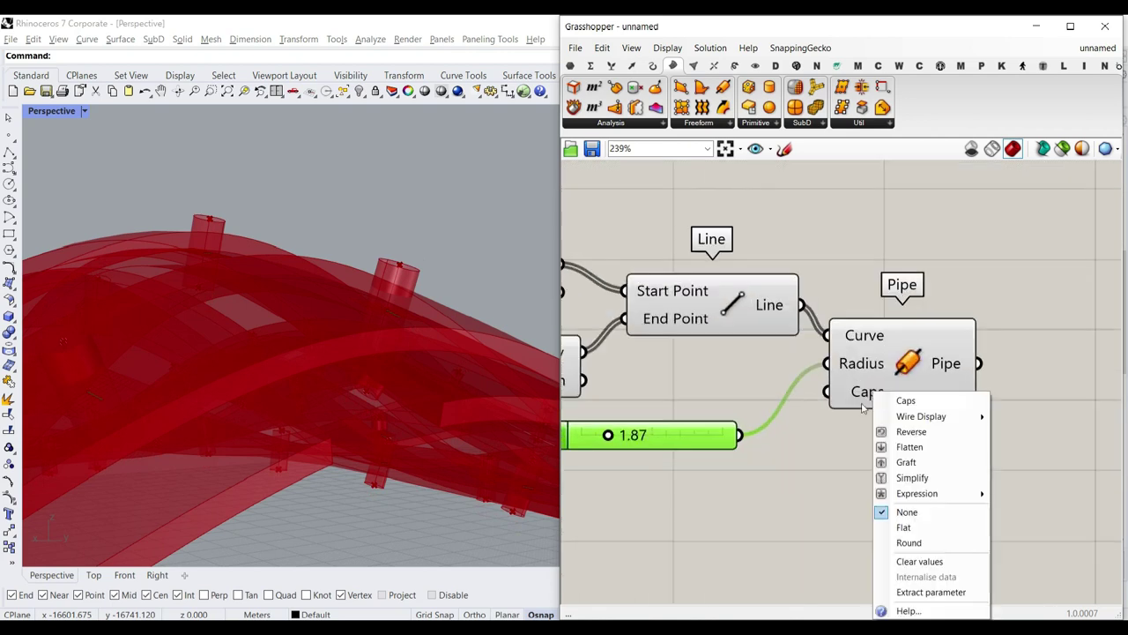
click(902, 529)
- Bake the capped pipes and inspect the pins across the strip structure
right_click(956, 358)
click(992, 409)
click(990, 517)
right_drag(318, 321, 308, 360)
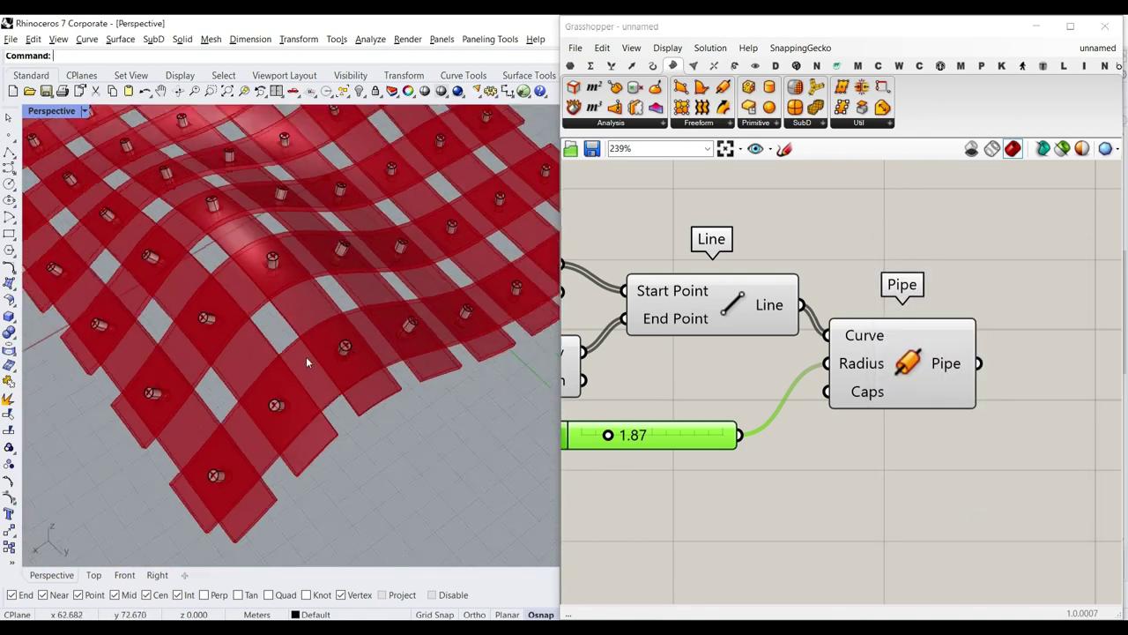
scroll(308, 359, down, 3)
scroll(332, 384, up, 5)
scroll(644, 300, down, 2)
- Add a Brep parameter beside the upper thickening Offset Surface component and connect the Offset output to it
right_drag(643, 300, 935, 346)
right_drag(658, 327, 799, 333)
scroll(687, 348, down, 3)
right_drag(687, 348, 987, 333)
right_drag(725, 310, 840, 307)
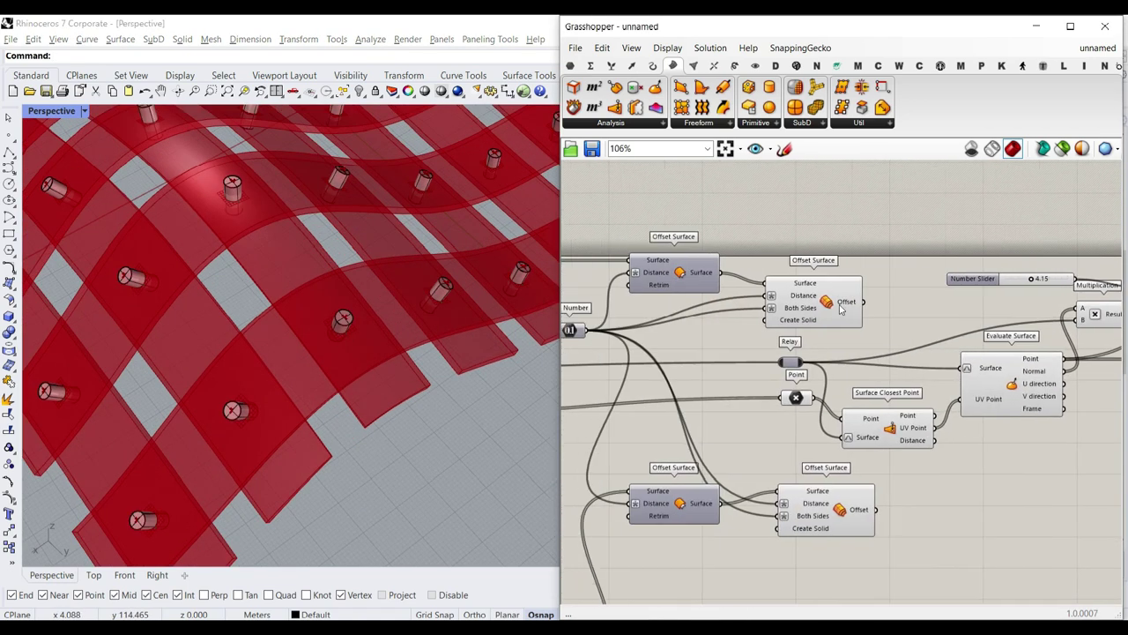
click(840, 306)
scroll(838, 304, up, 2)
click(451, 453)
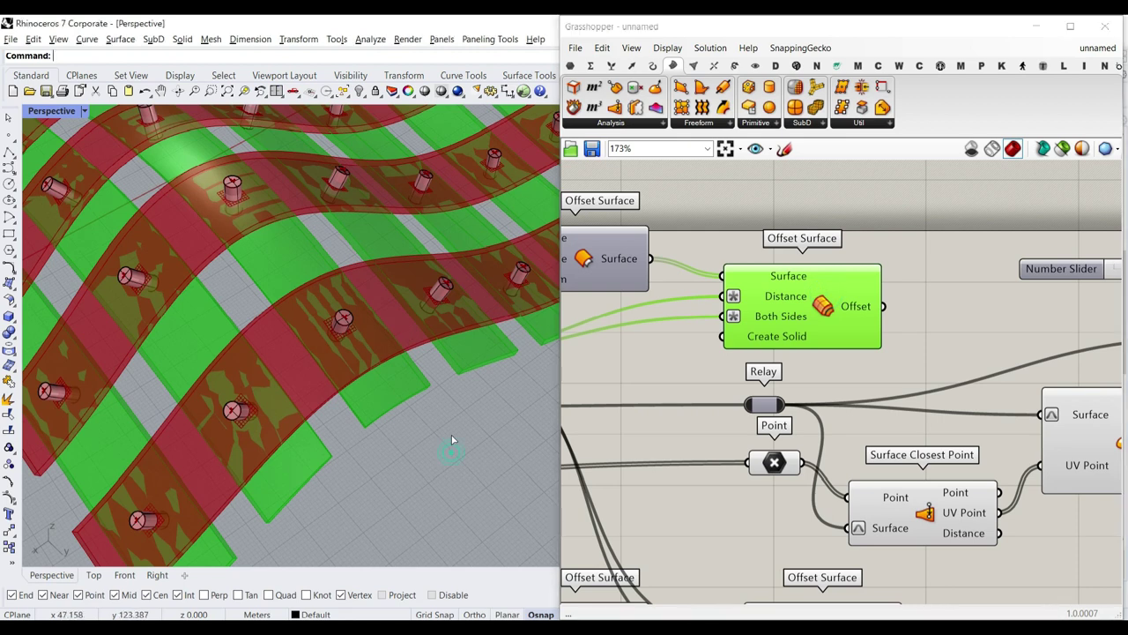
click(571, 66)
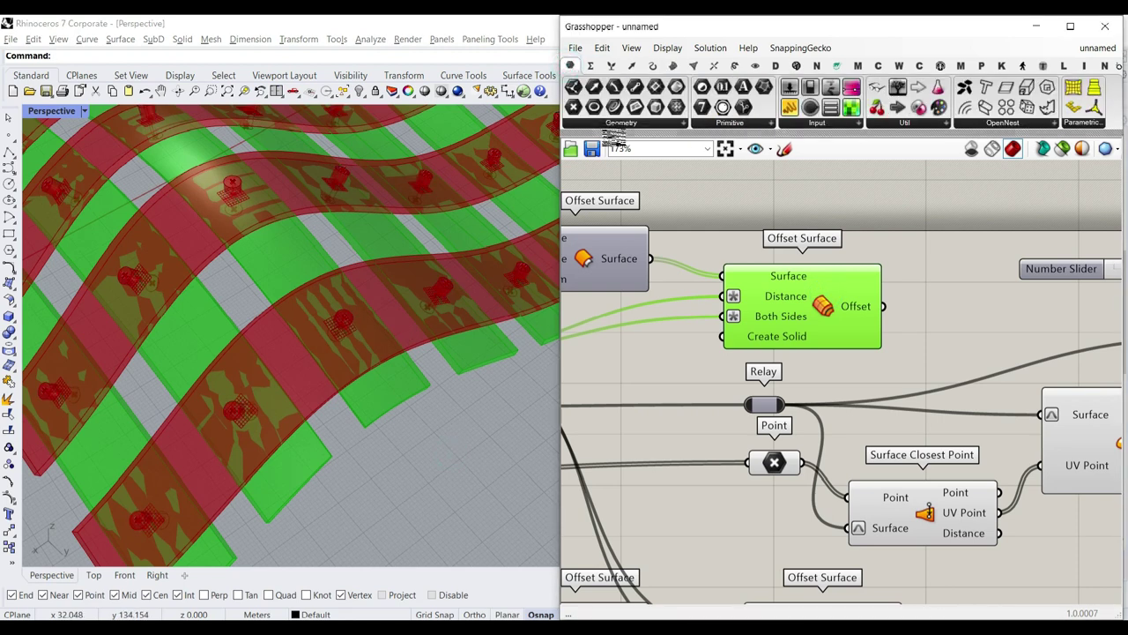
click(951, 312)
right_drag(927, 328, 788, 361)
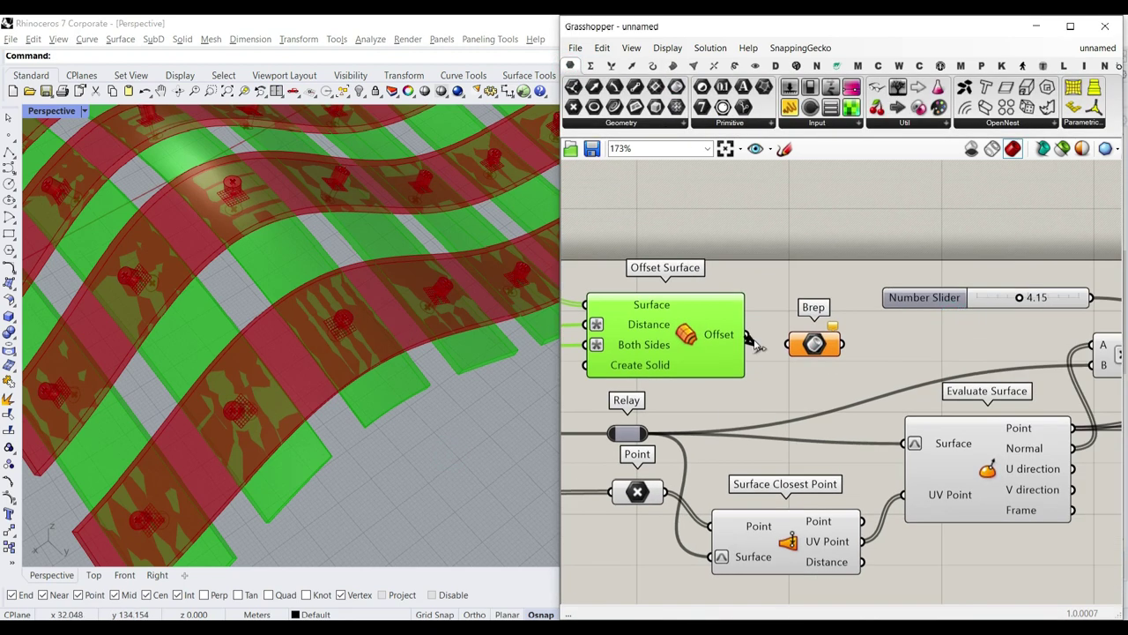
drag(750, 341, 792, 345)
- Move the Brep parameter to the far end of the definition, beyond the Pipe component
right_drag(809, 351, 694, 369)
scroll(693, 368, down, 3)
scroll(694, 369, down, 5)
drag(694, 369, 863, 377)
scroll(921, 368, up, 5)
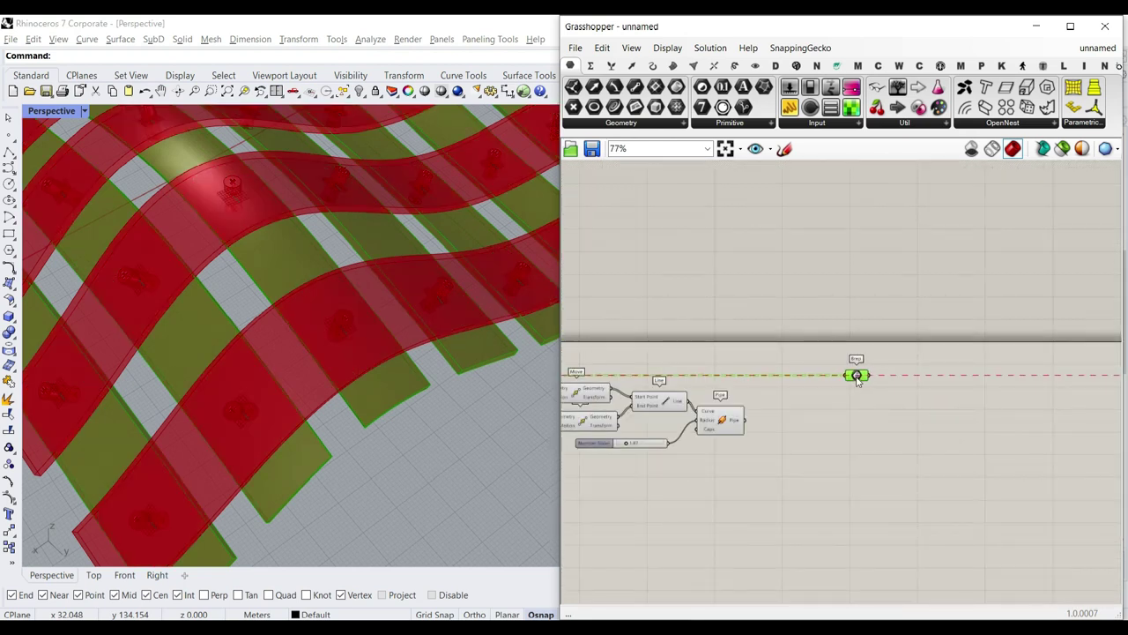
- Duplicate the Brep parameter below the first and connect the lower Offset Surface's Offset output to it
key(ctrl+c)
key(ctrl+v)
drag(860, 382, 860, 463)
right_drag(648, 457, 794, 439)
right_drag(639, 435, 954, 402)
drag(789, 519, 1069, 432)
scroll(1103, 461, up, 2)
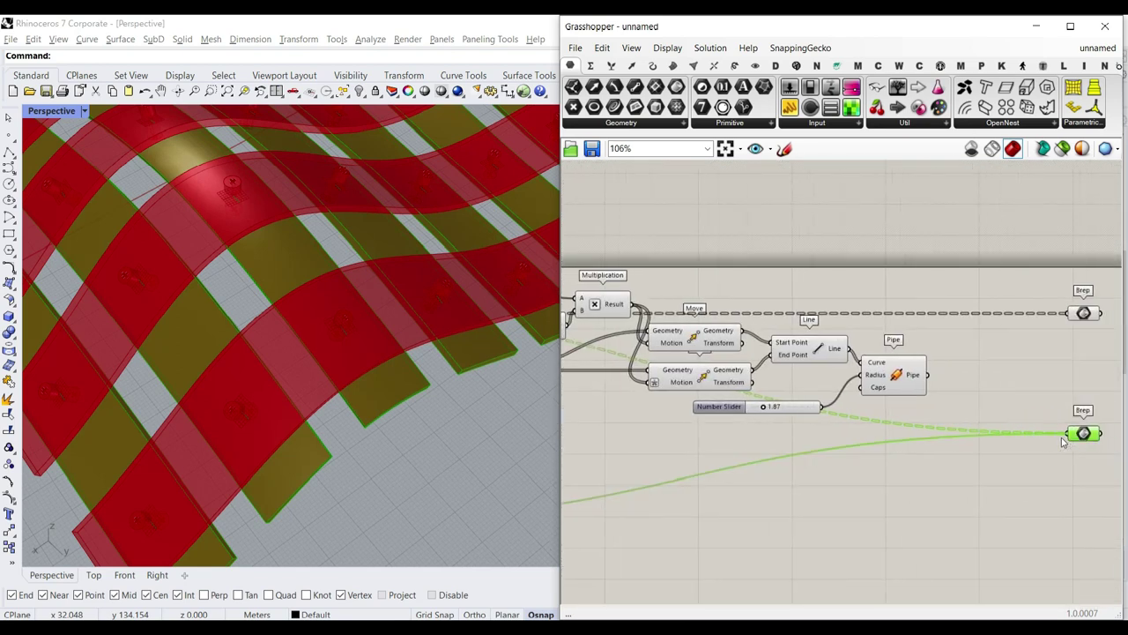
- Duplicate the Brep parameter again, place it between the other two and connect the Pipe output to it
right_drag(1064, 443, 950, 443)
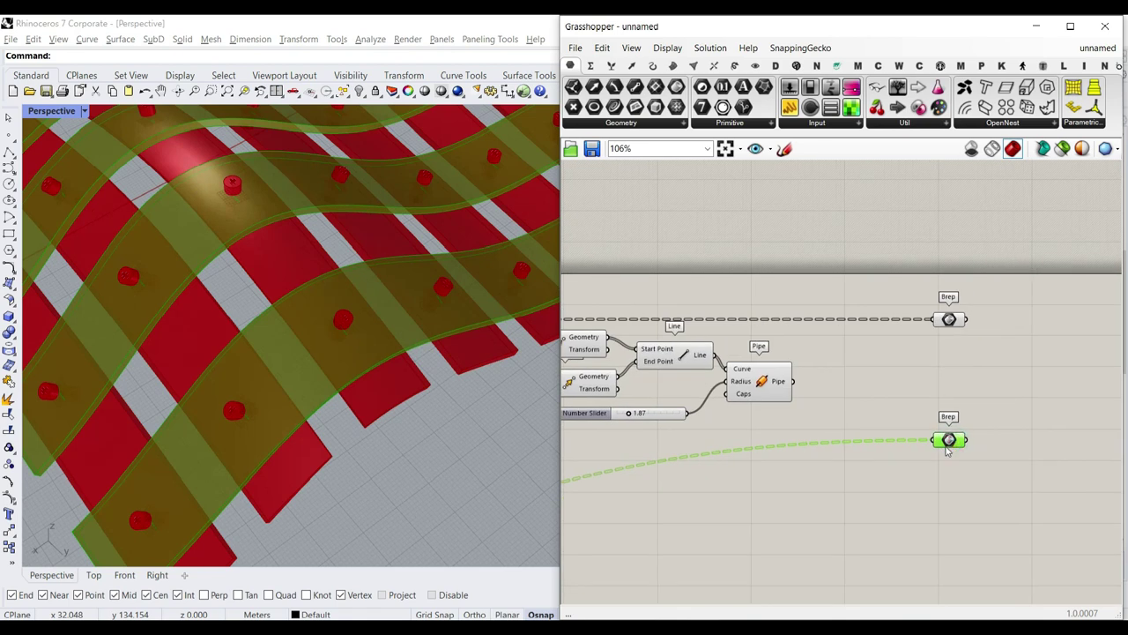
key(ctrl+c)
key(ctrl+v)
drag(951, 447, 932, 389)
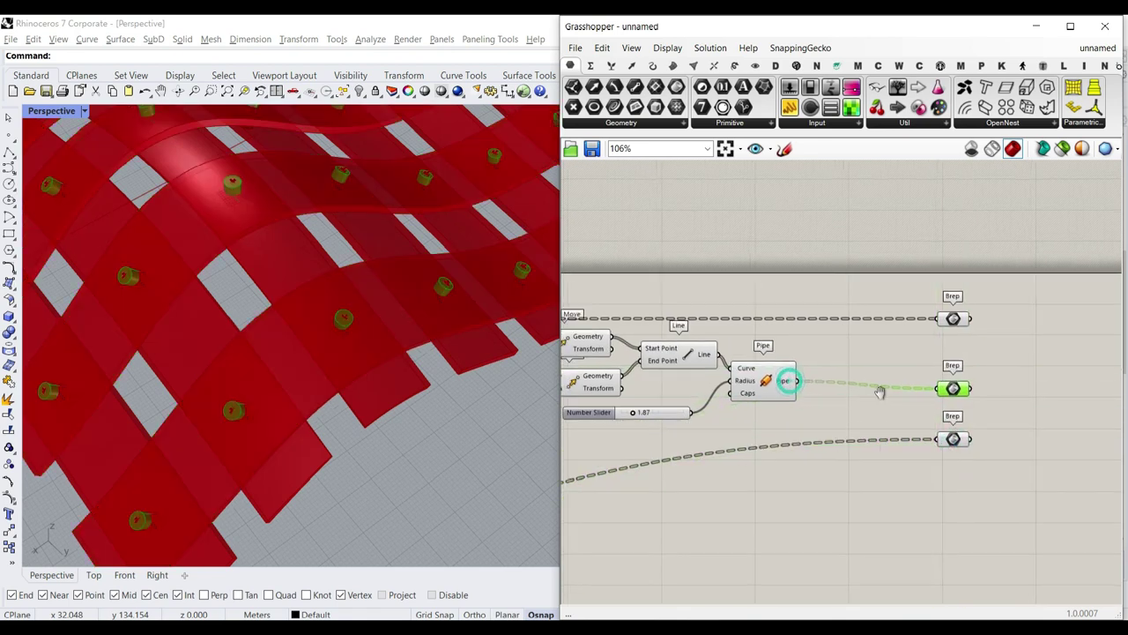
- Turn off the preview of all components upstream of the three Brep parameters
scroll(1003, 386, down, 8)
drag(970, 458, 753, 338)
middle_click(843, 294)
click(865, 316)
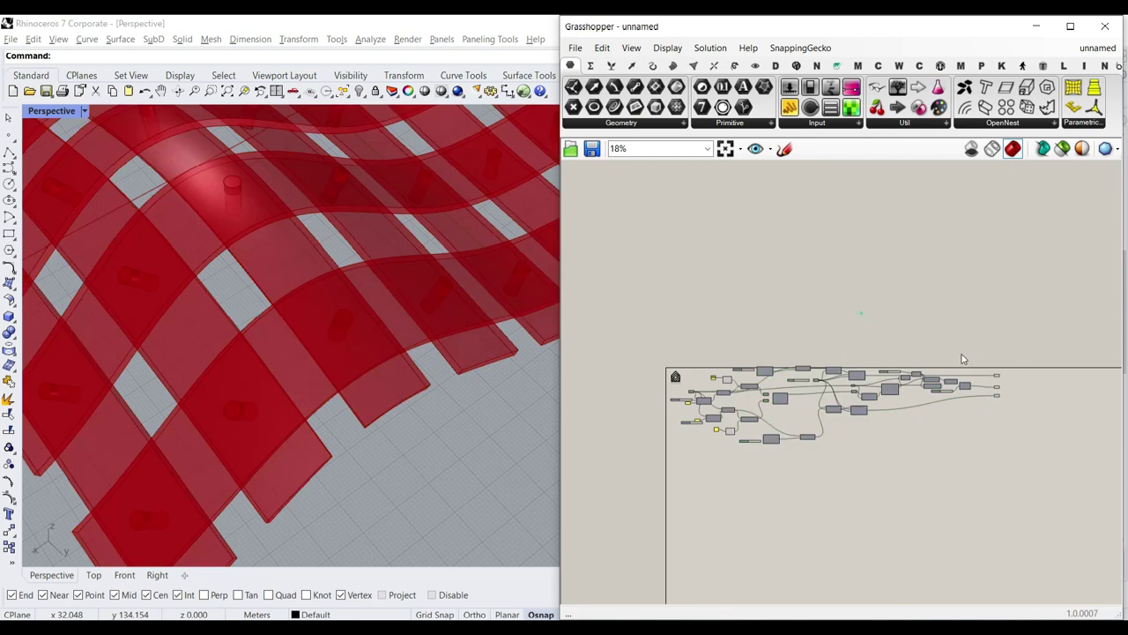
- Flatten all three Brep parameters and space them out in a column
scroll(960, 356, up, 10)
drag(806, 399, 768, 380)
click(878, 368)
scroll(838, 291, down, 3)
right_click(812, 243)
click(857, 365)
right_click(783, 345)
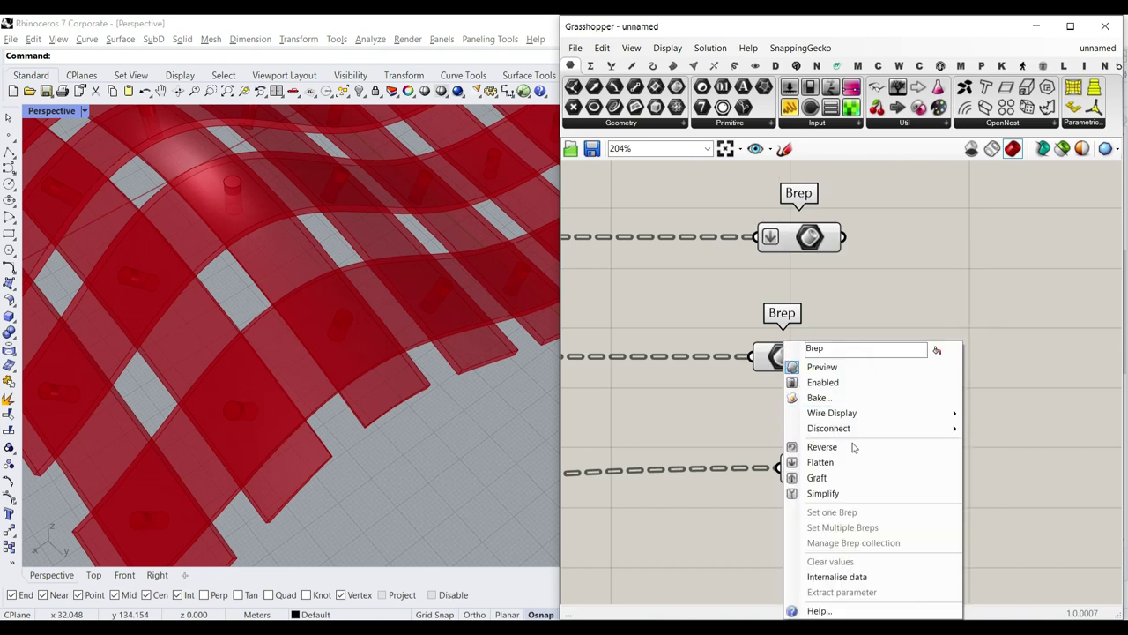
click(839, 461)
right_click(810, 468)
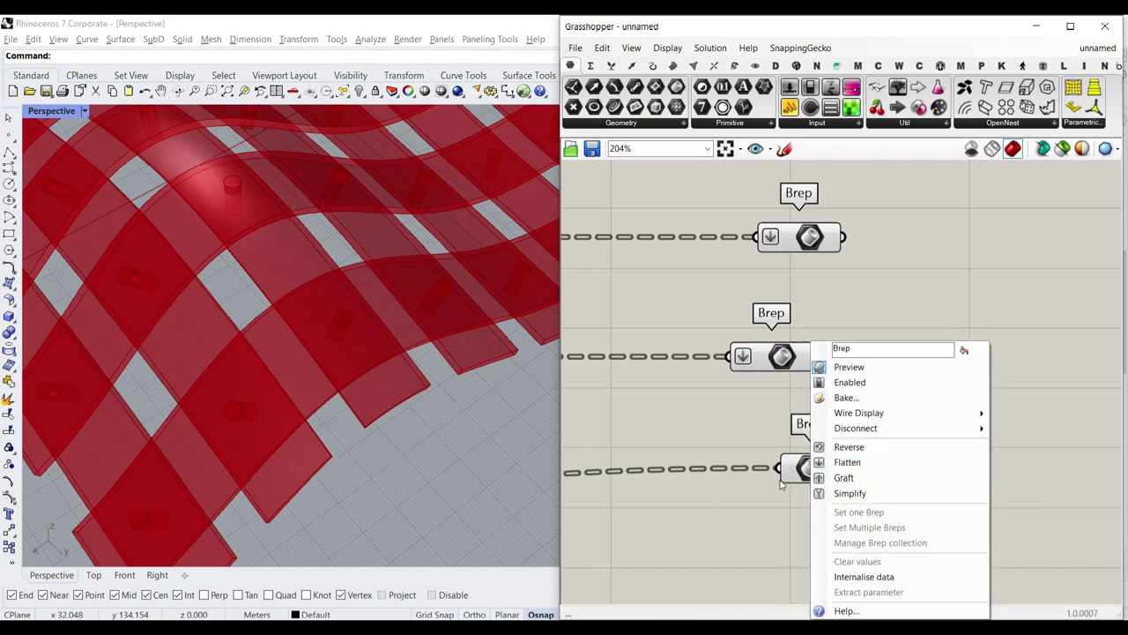
click(842, 461)
drag(823, 469, 769, 476)
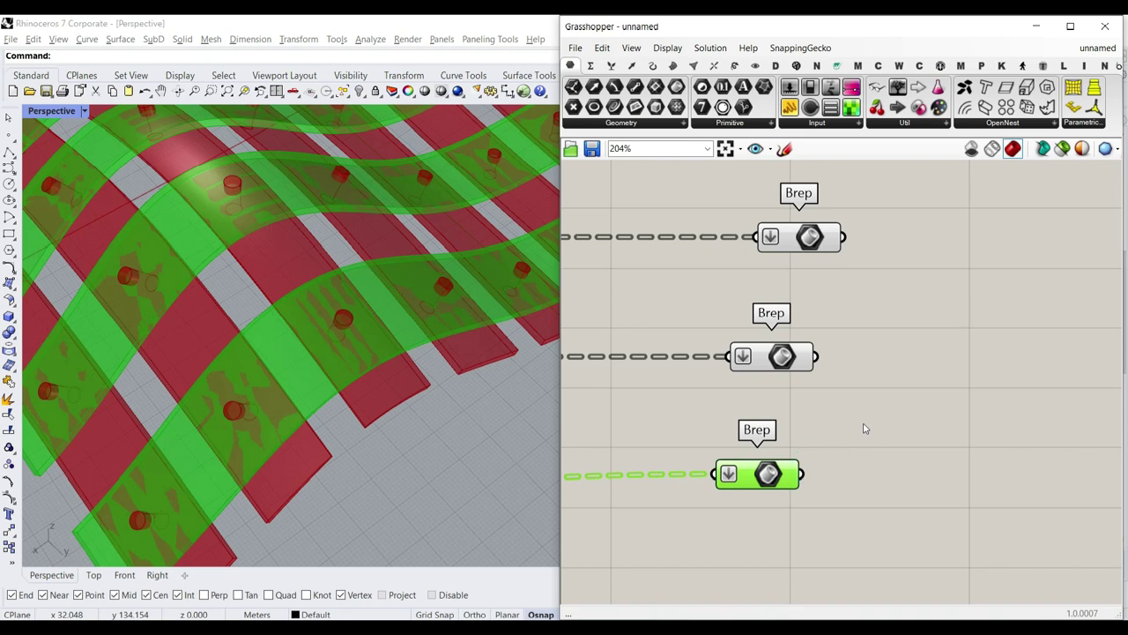
- Add a Solid Difference component with the upper strips' Brep as Breps A and the pipes' Brep as Breps B
click(714, 67)
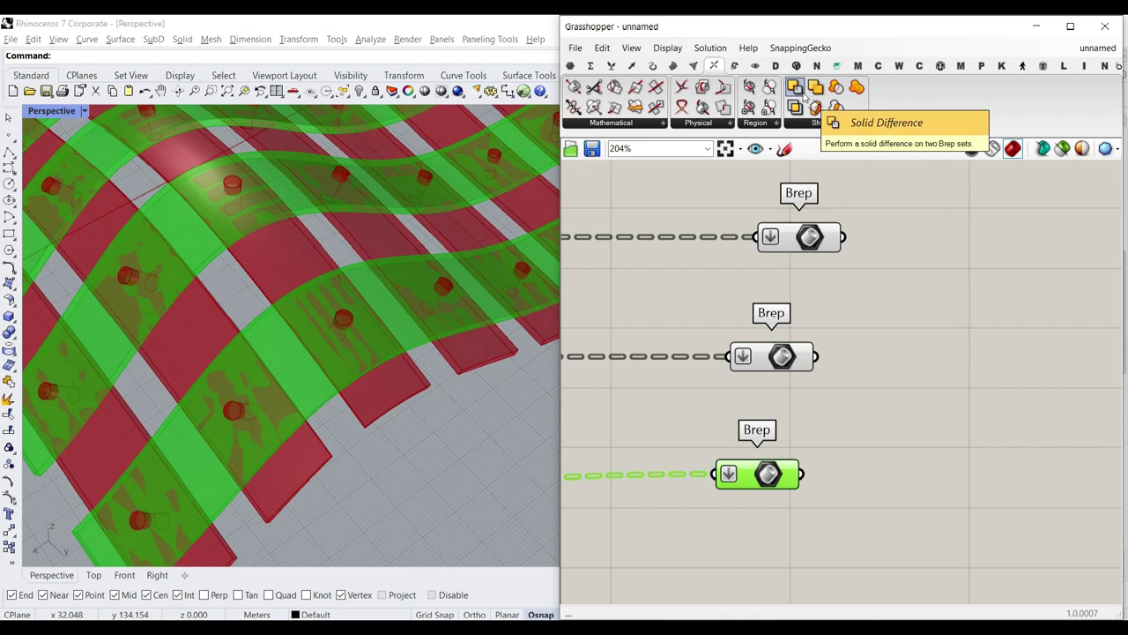
drag(803, 96, 946, 324)
right_drag(982, 339, 934, 376)
drag(934, 376, 991, 345)
click(766, 282)
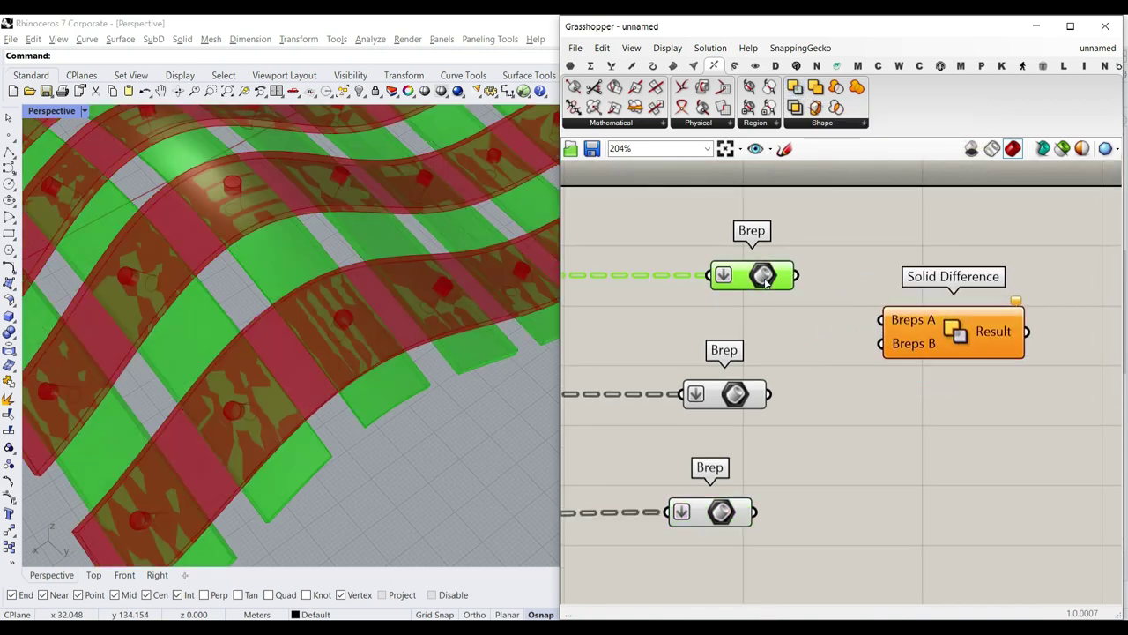
drag(835, 313, 882, 320)
click(814, 396)
drag(770, 394, 882, 344)
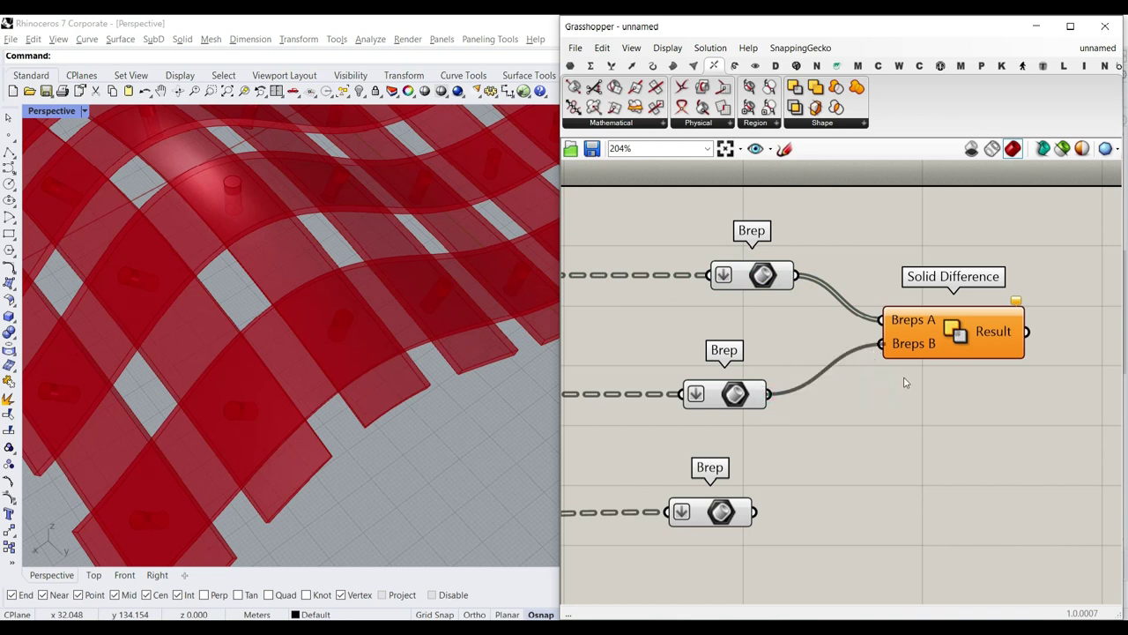
- Bake the Solid Difference result into the Rhino model
right_click(991, 332)
click(1014, 356)
click(988, 268)
click(1014, 491)
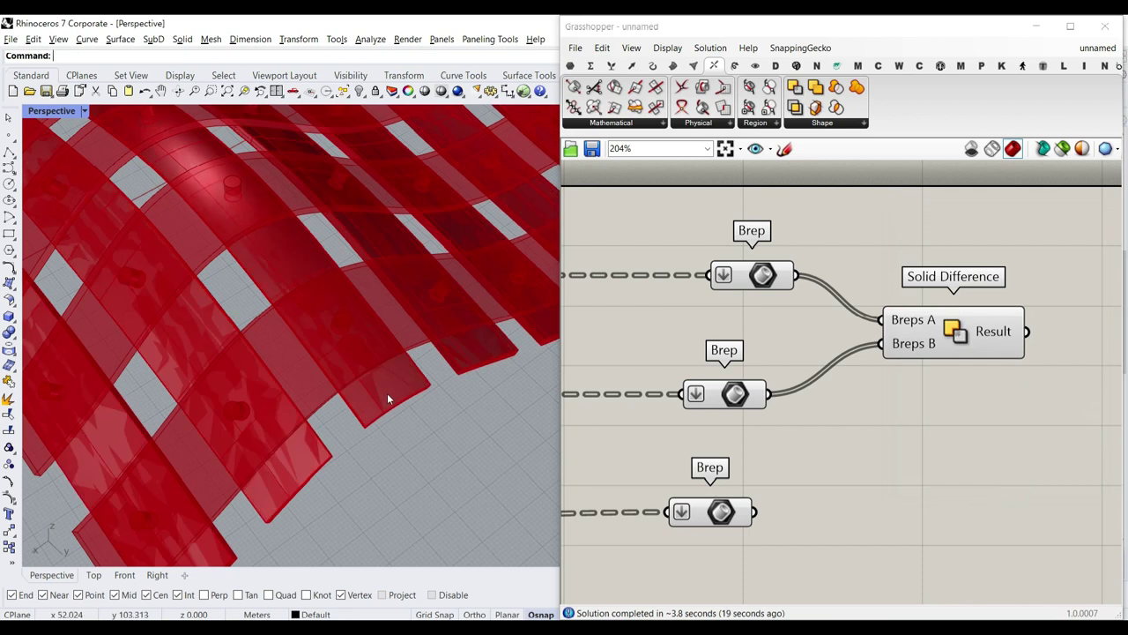
- Move the baked strips beside the woven structure and inspect the pin holes cut through them
scroll(387, 394, down, 9)
right_drag(373, 421, 471, 385)
scroll(472, 385, down, 8)
drag(476, 457, 302, 326)
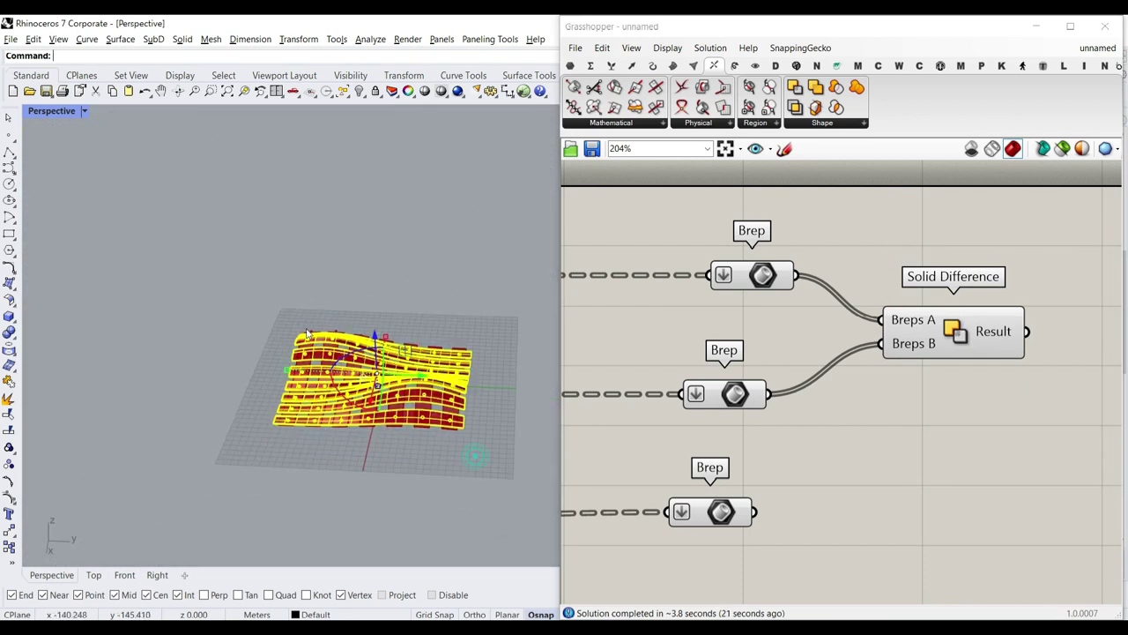
right_drag(304, 328, 354, 374)
drag(429, 381, 215, 407)
click(221, 315)
scroll(224, 304, up, 6)
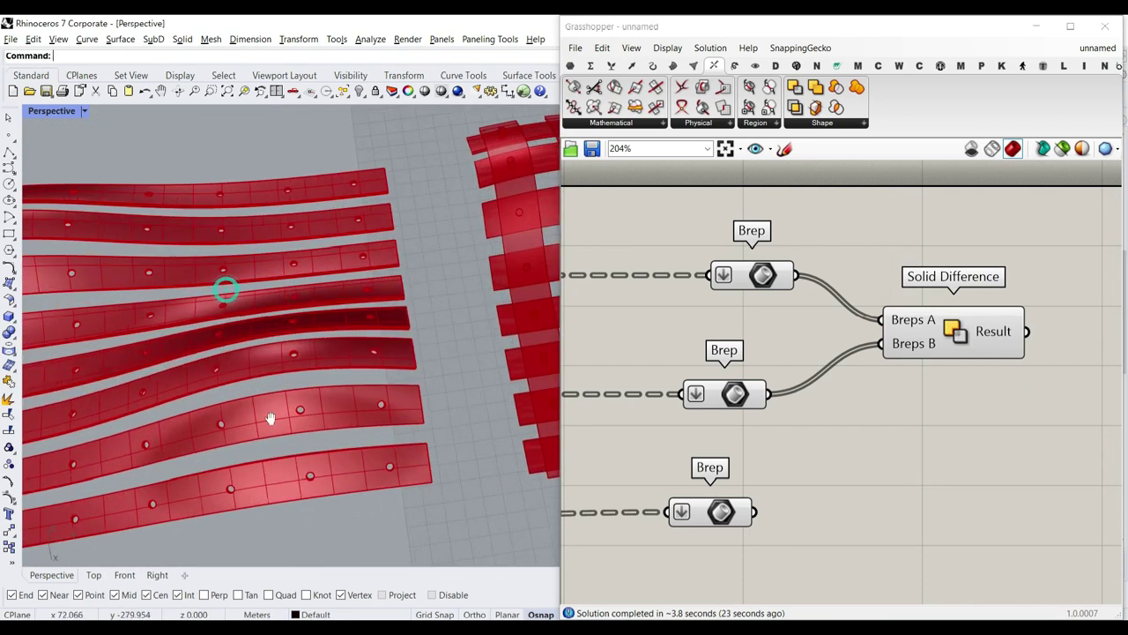
right_drag(226, 290, 376, 330)
scroll(290, 353, down, 8)
scroll(286, 359, up, 9)
right_drag(315, 375, 207, 411)
scroll(217, 402, down, 12)
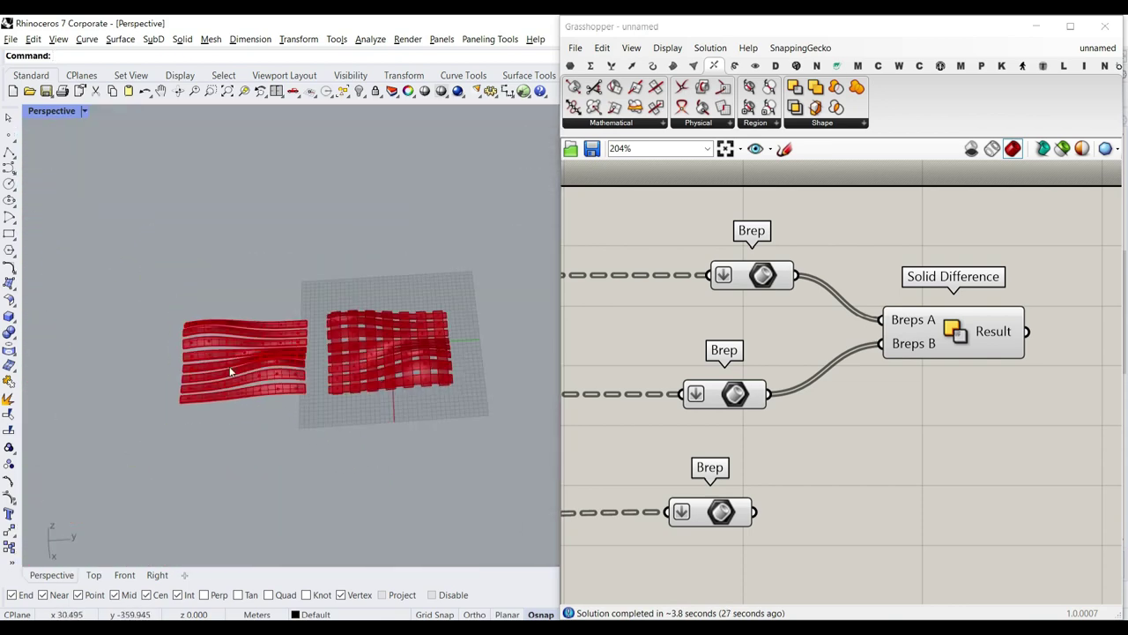
- Undo the move and the bake of the strips
key(ctrl+z)
key(ctrl+z)
scroll(430, 387, up, 7)
- Lock the Grasshopper solver to pause recalculation
right_drag(909, 386, 806, 371)
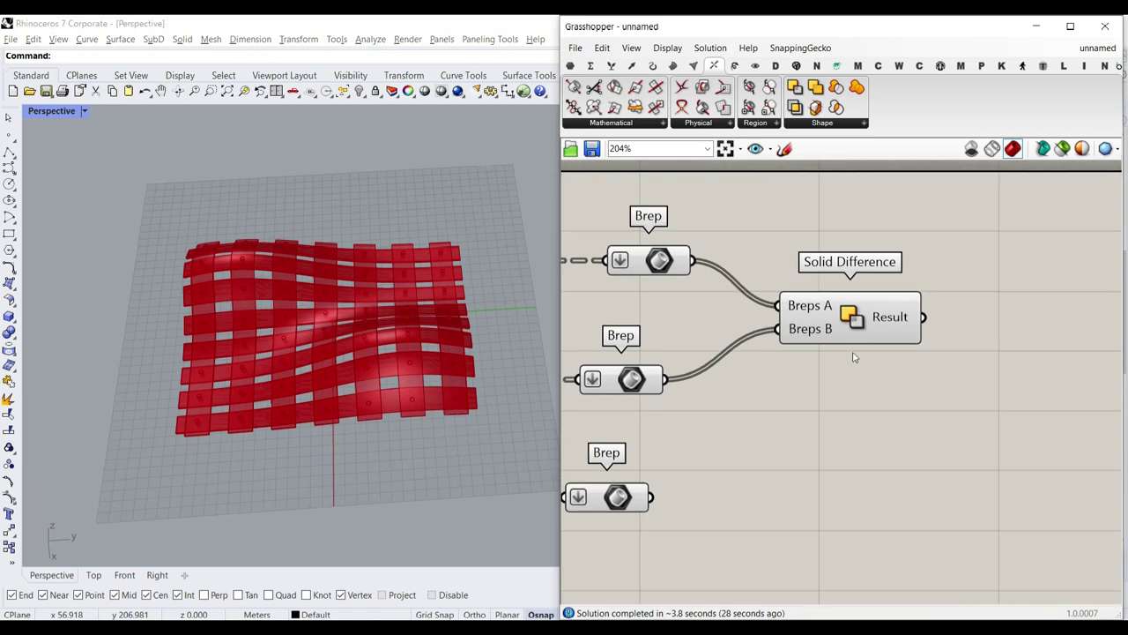
right_click(829, 394)
click(864, 542)
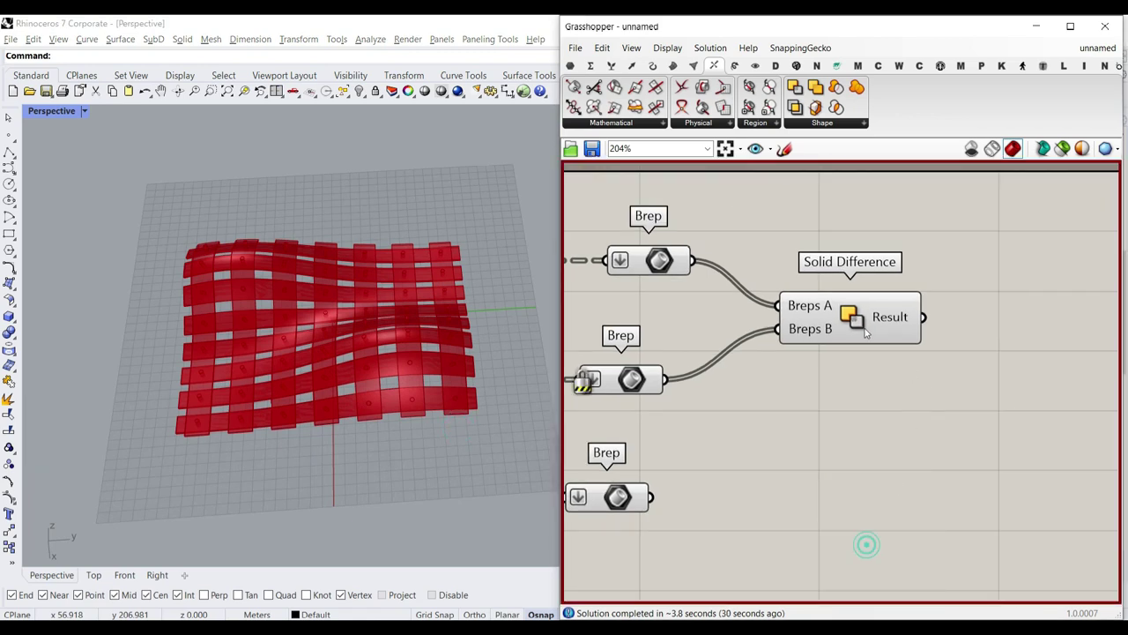
- Duplicate the Solid Difference component below the original and connect the lower strips' Brep to the copy's Breps A input
click(858, 326)
alt+drag(851, 343, 859, 481)
right_drag(721, 478, 771, 434)
click(761, 467)
drag(705, 452, 835, 398)
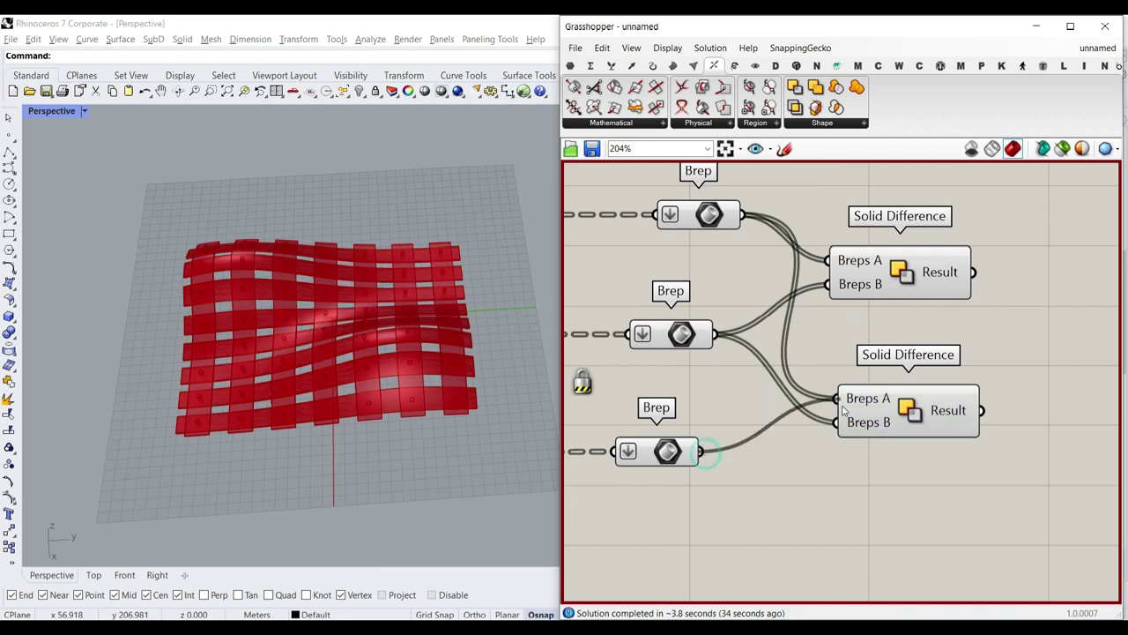
mouse_move(694, 328)
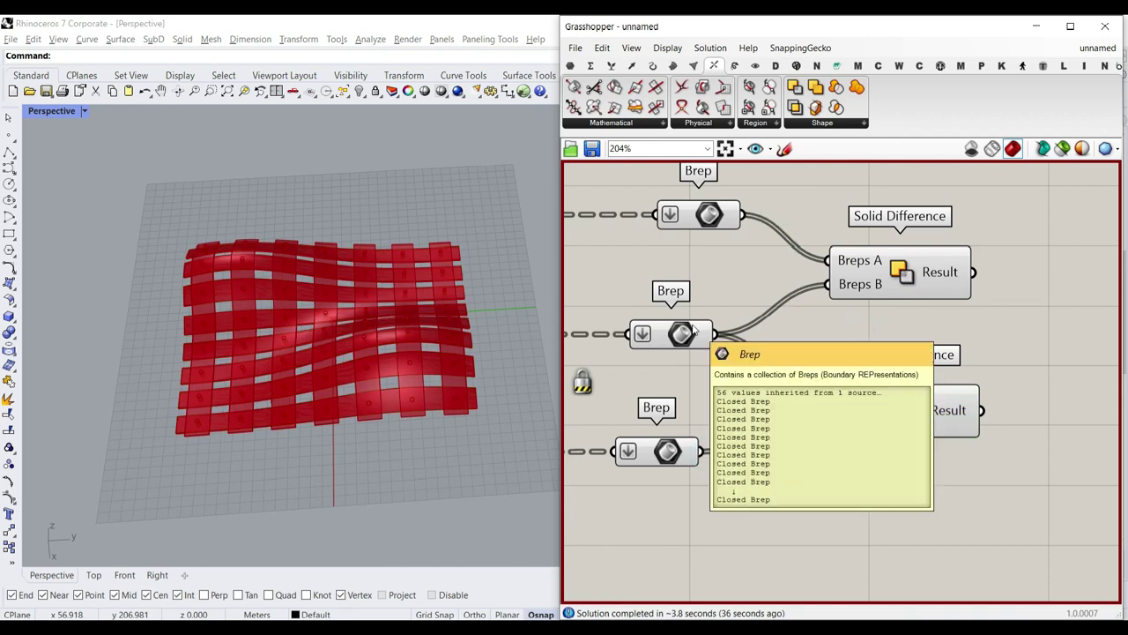
- Unlock the solver and hide the preview of the components feeding the two Solid Difference components
right_click(858, 492)
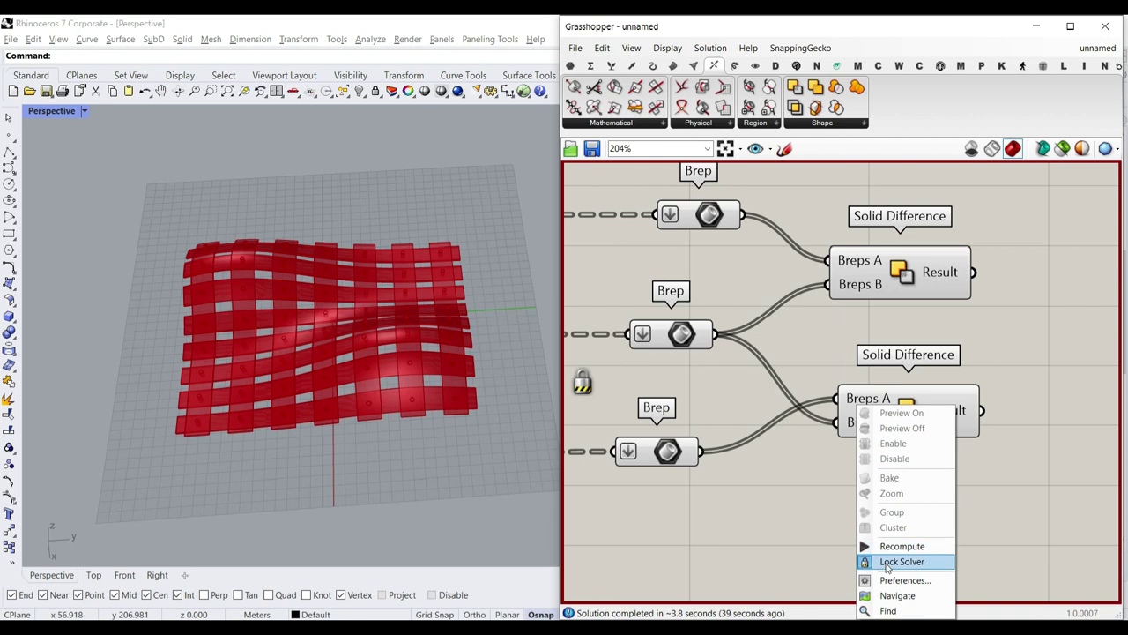
click(885, 563)
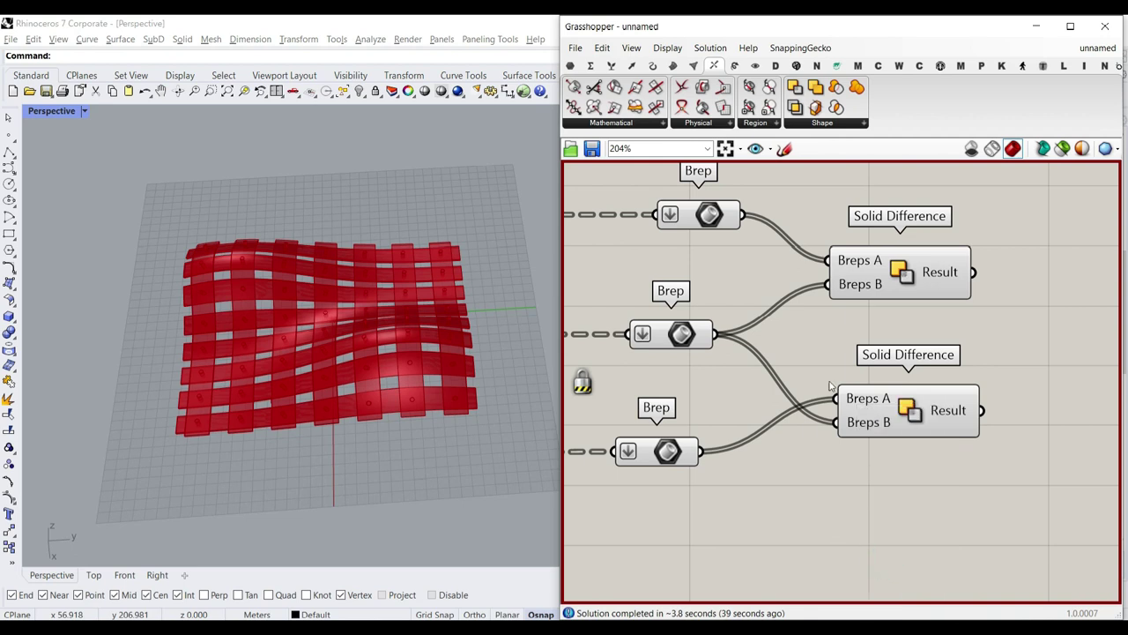
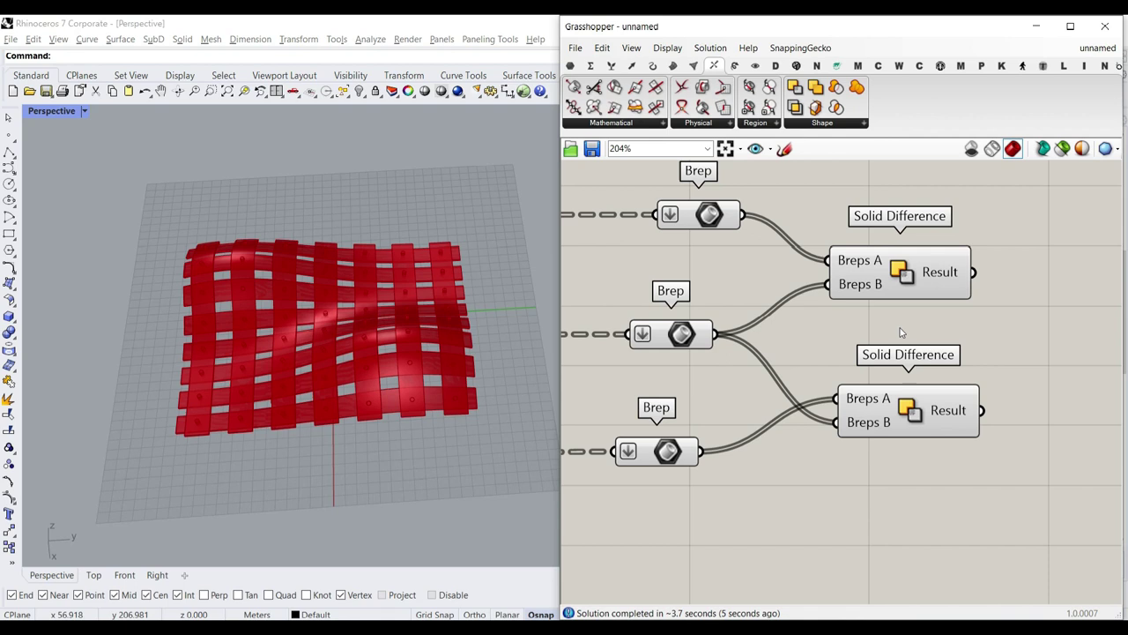
scroll(890, 427, down, 10)
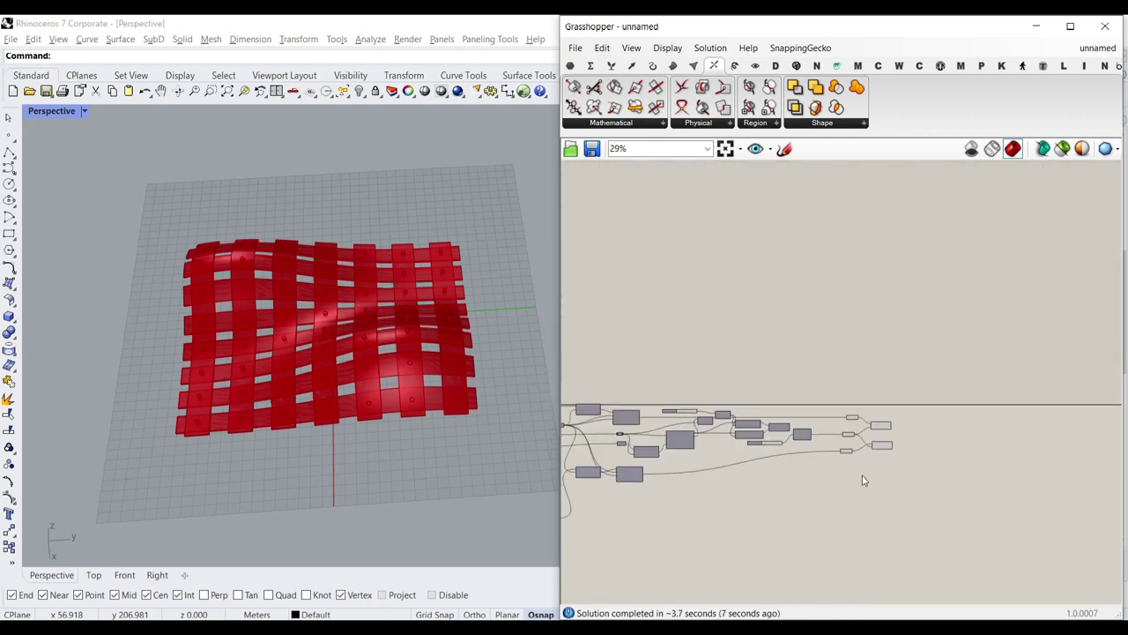
drag(862, 477, 682, 384)
right_click(788, 326)
click(792, 347)
scroll(791, 345, up, 7)
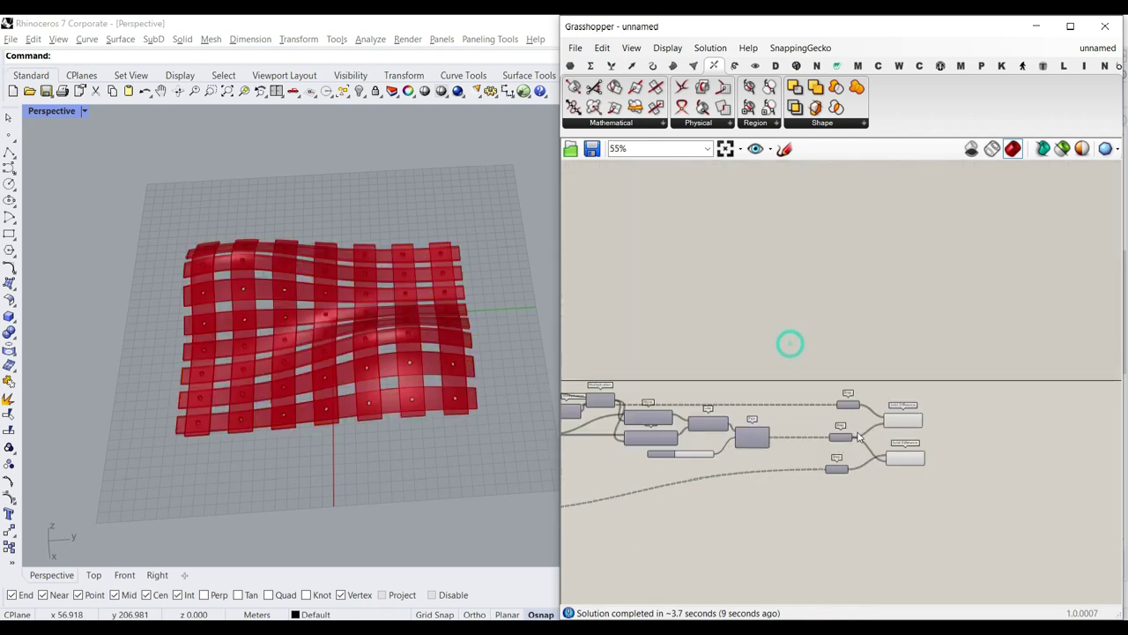
- Add a Custom Preview for the upper Solid Difference's Result, and a duplicate Custom Preview for the lower one's Result
click(755, 67)
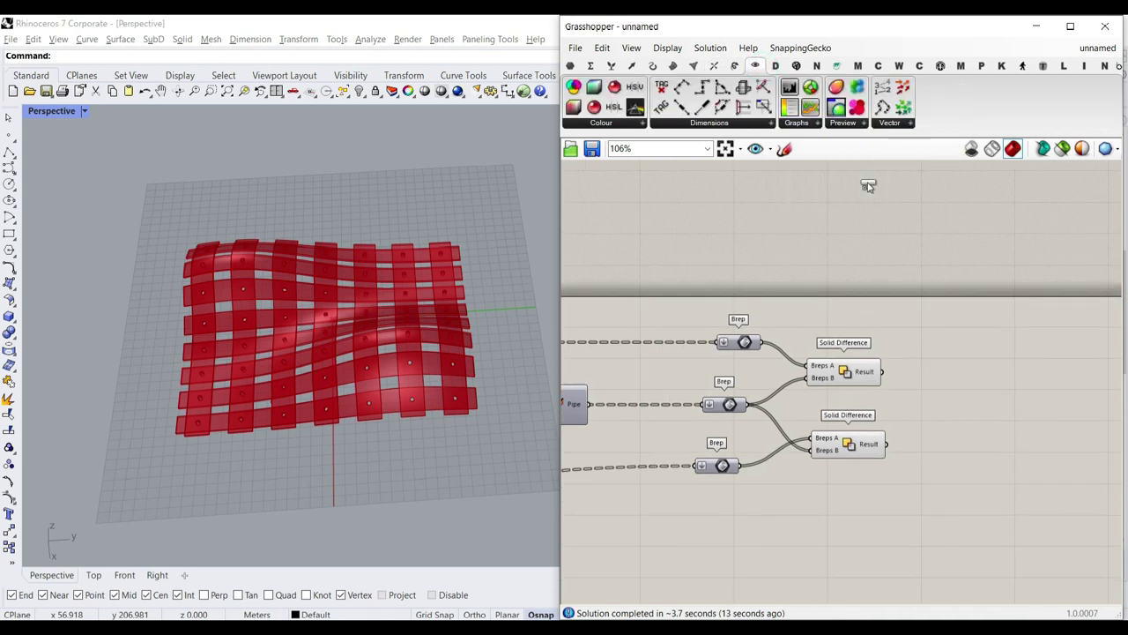
scroll(939, 395, up, 4)
click(936, 378)
drag(837, 341, 883, 364)
drag(950, 378, 949, 571)
key(ctrl+c)
key(ctrl+v)
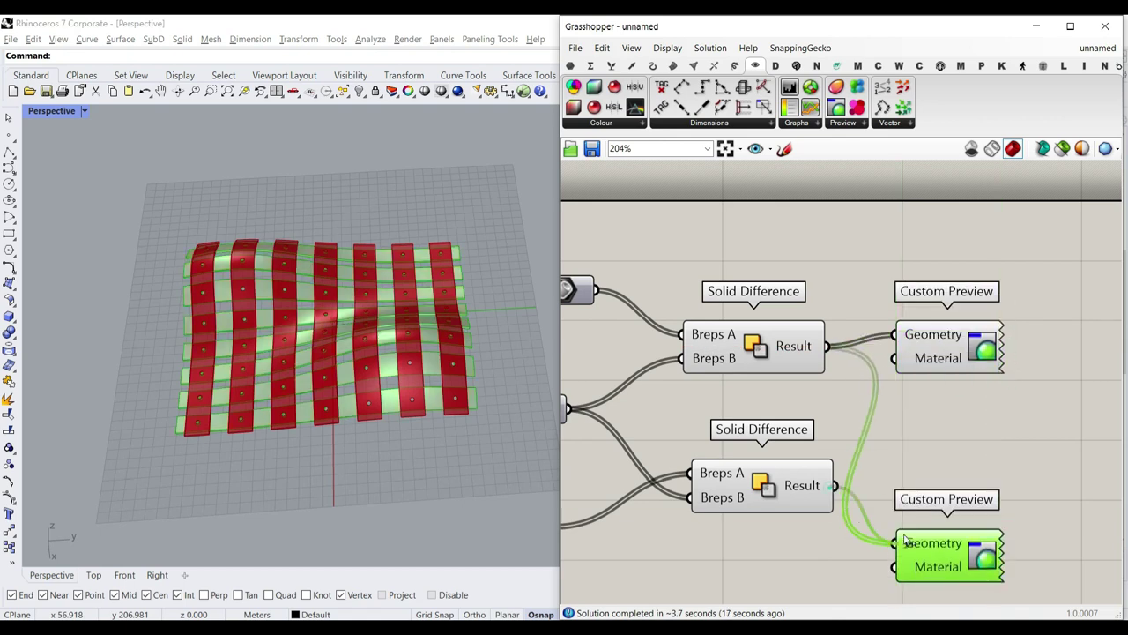
drag(903, 540, 902, 541)
right_drag(819, 545, 829, 488)
drag(952, 498, 973, 435)
- Add a Colour Swatch to the lower Custom Preview's Material input and set its colour to black
double_click(800, 521)
text(swatch)
key(Return)
drag(875, 521, 927, 453)
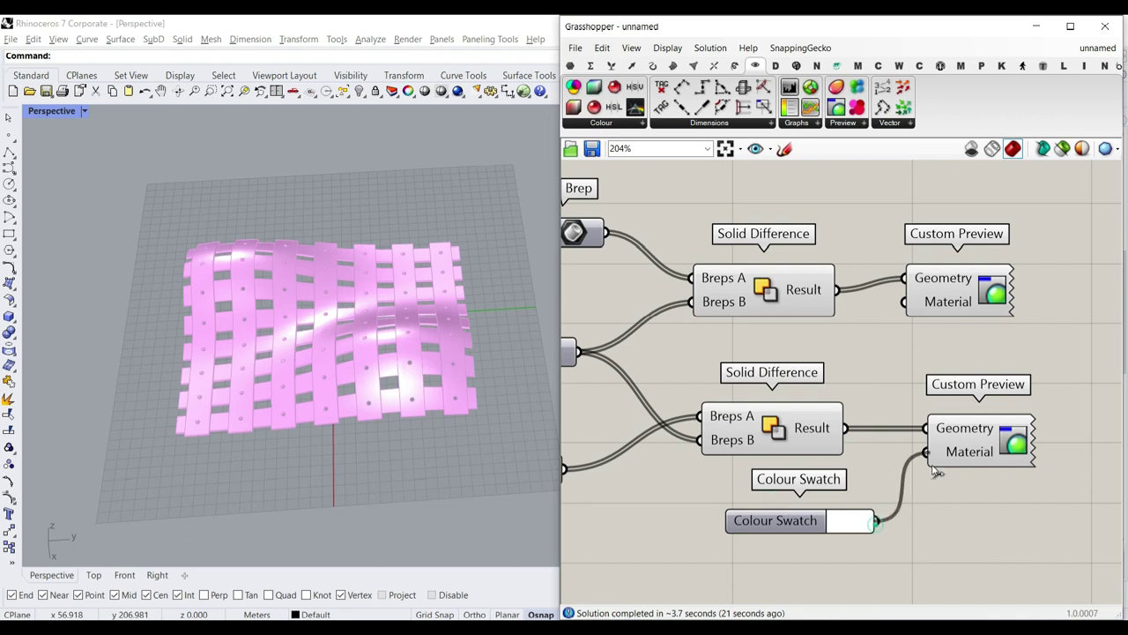
click(849, 522)
drag(996, 487, 941, 534)
- Duplicate the Colour Swatch above the upper Solid Difference, connect it to the upper Custom Preview's Material and set it to yellow
drag(890, 483, 780, 201)
click(775, 522)
key(ctrl+c)
key(ctrl+v)
drag(852, 209, 905, 301)
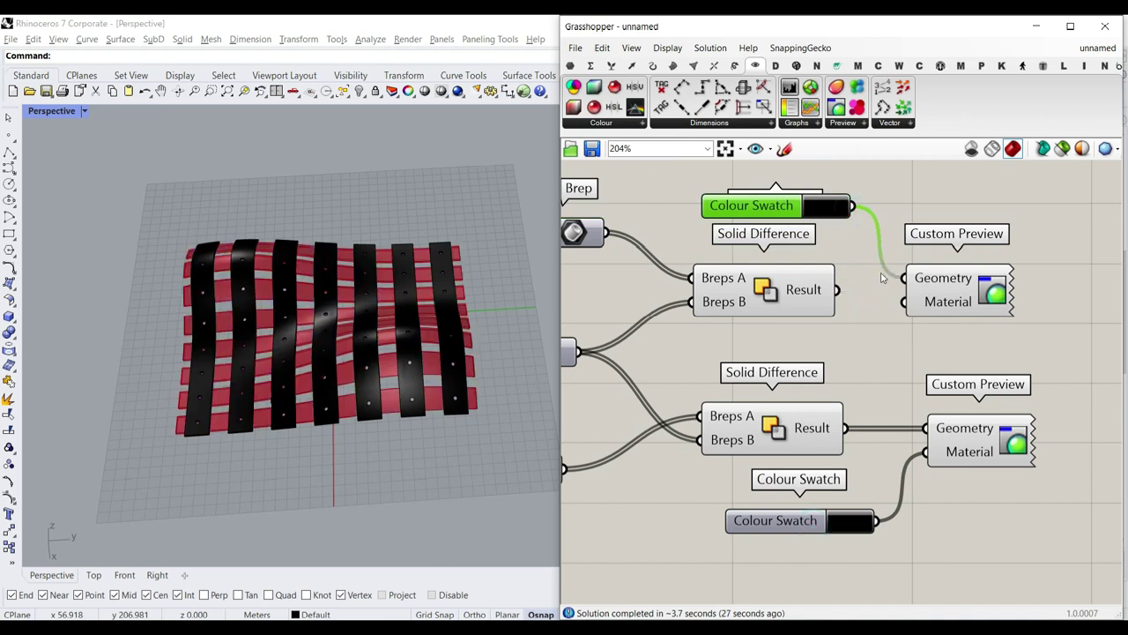
click(836, 207)
drag(940, 267, 947, 257)
click(1015, 204)
- Set the lower Custom Preview's Colour Swatch to cyan
right_drag(340, 405, 520, 422)
scroll(397, 323, up, 5)
click(850, 522)
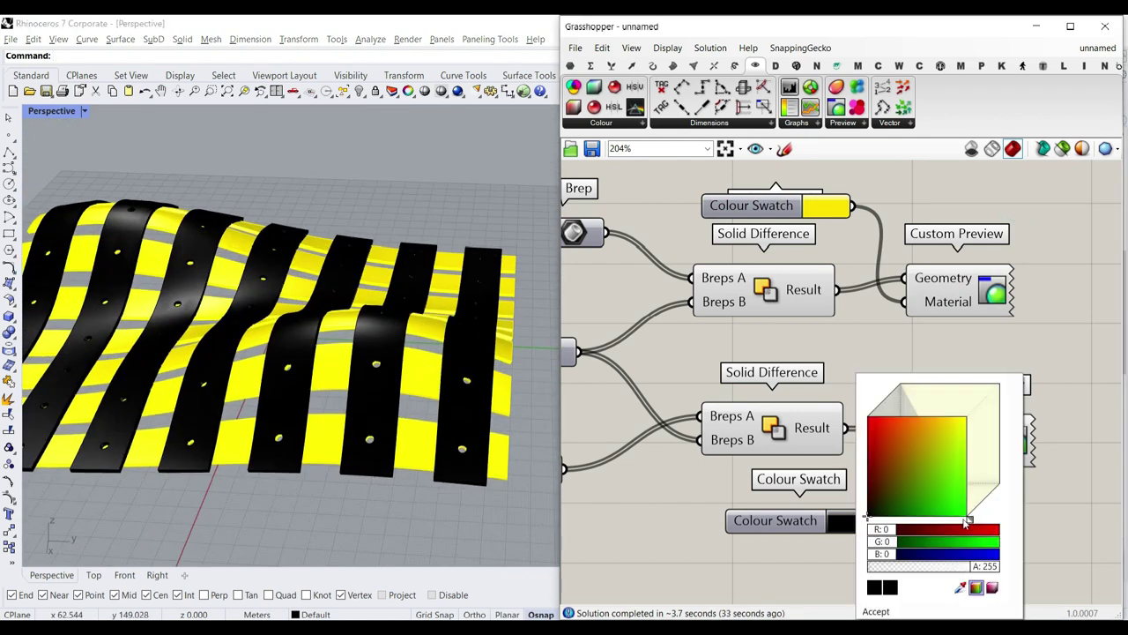
drag(970, 515, 997, 473)
click(1026, 311)
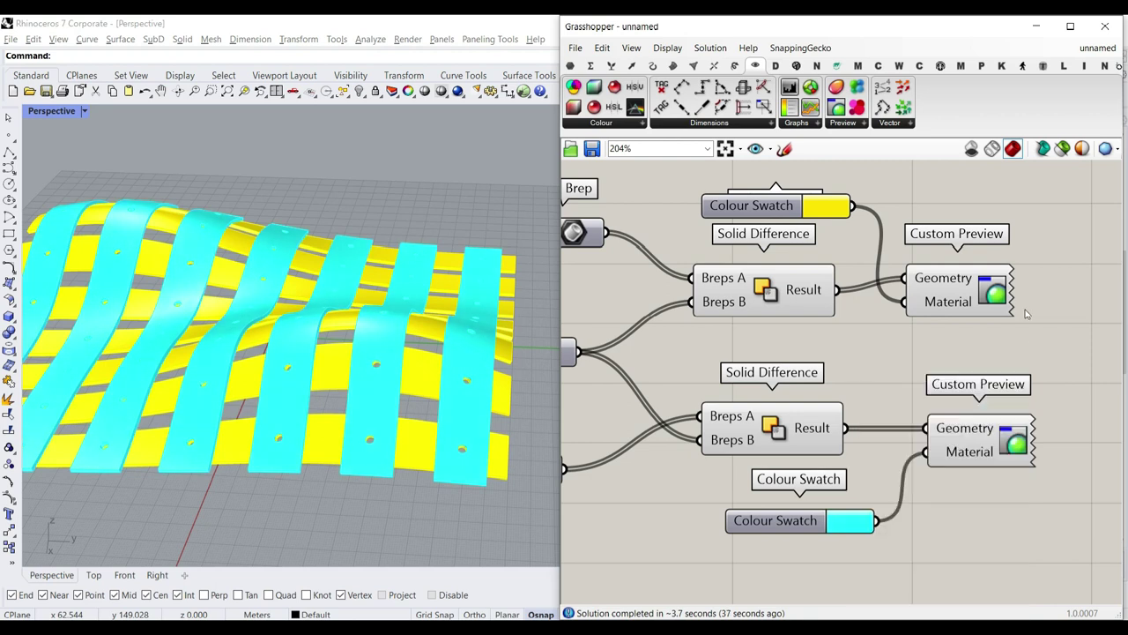
- Add a Brep Edges component to the lower Solid Difference's Result and a duplicate to the upper Solid Difference's Result
scroll(291, 344, down, 7)
right_drag(284, 339, 297, 395)
scroll(300, 392, up, 8)
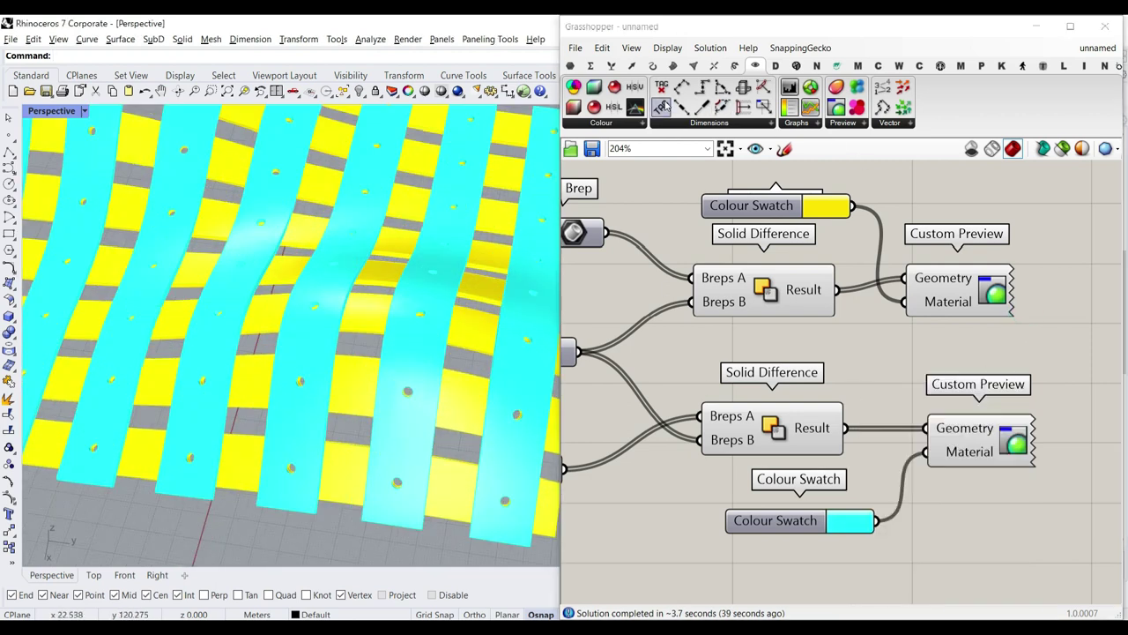
click(673, 66)
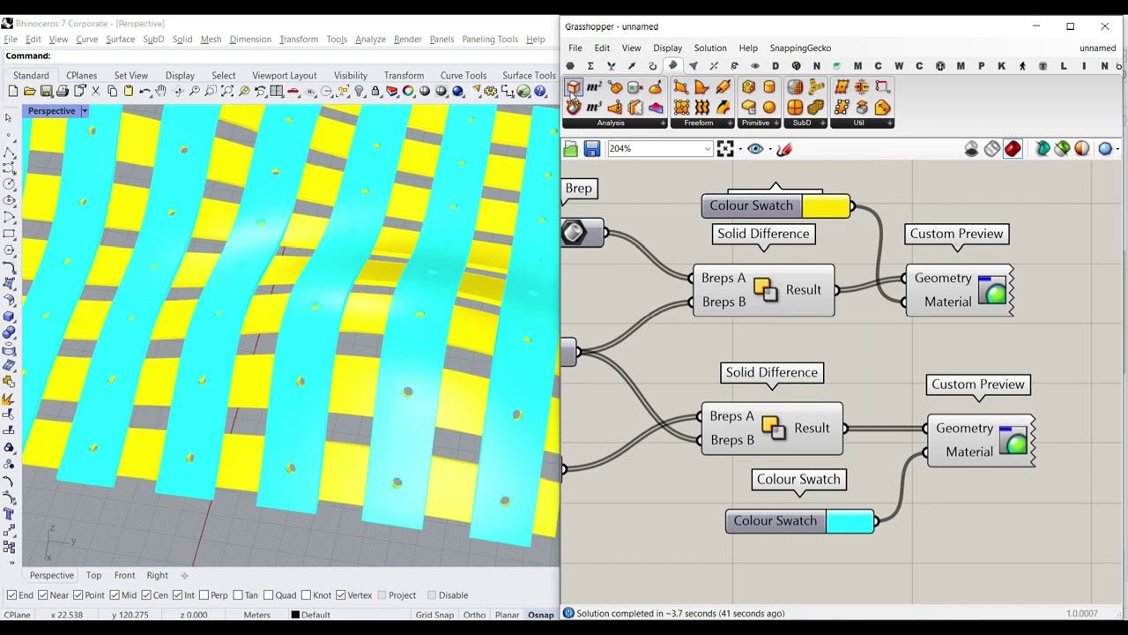
drag(573, 91, 984, 523)
drag(870, 475, 905, 522)
right_drag(954, 493, 888, 515)
scroll(889, 514, down, 3)
click(888, 537)
alt+drag(902, 544, 870, 327)
click(845, 271)
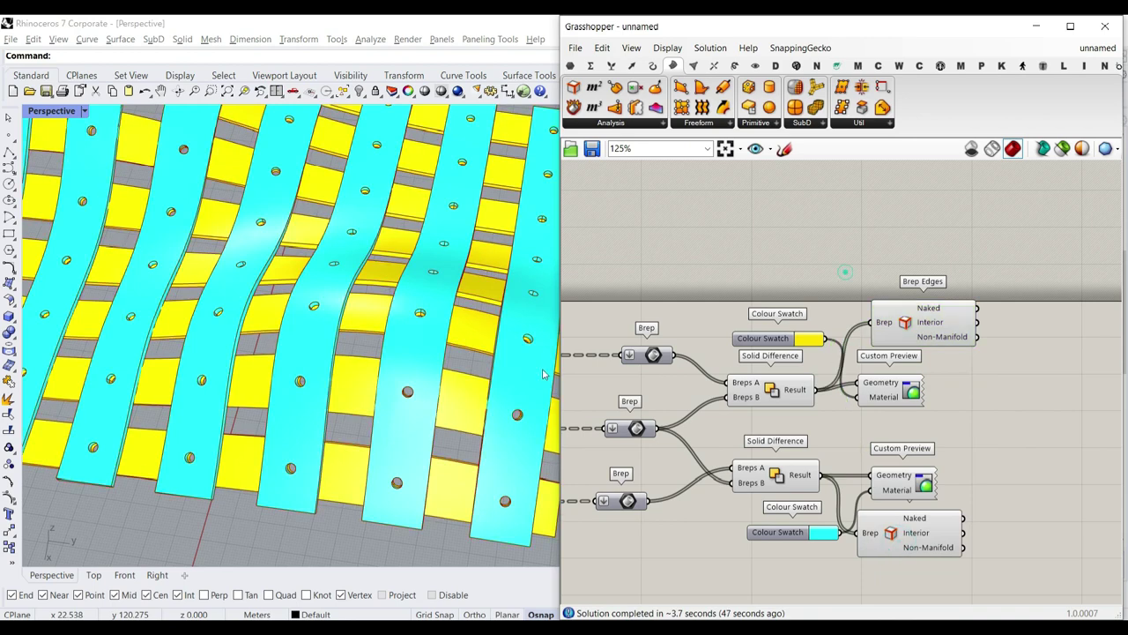
- Inspect the outlined strips and their pin holes, and review the Pipe and Solid Difference wiring
scroll(544, 374, down, 6)
right_drag(423, 277, 363, 231)
scroll(302, 351, up, 5)
right_drag(303, 351, 434, 357)
right_drag(683, 436, 1081, 393)
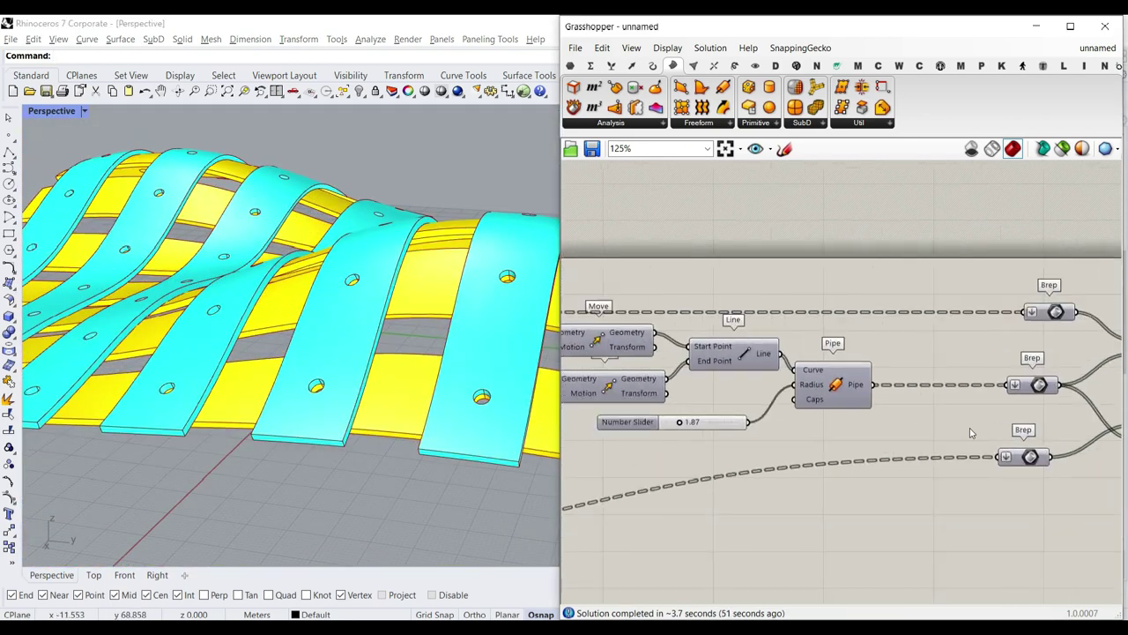
scroll(877, 418, down, 4)
scroll(648, 364, up, 1)
right_drag(912, 416, 681, 408)
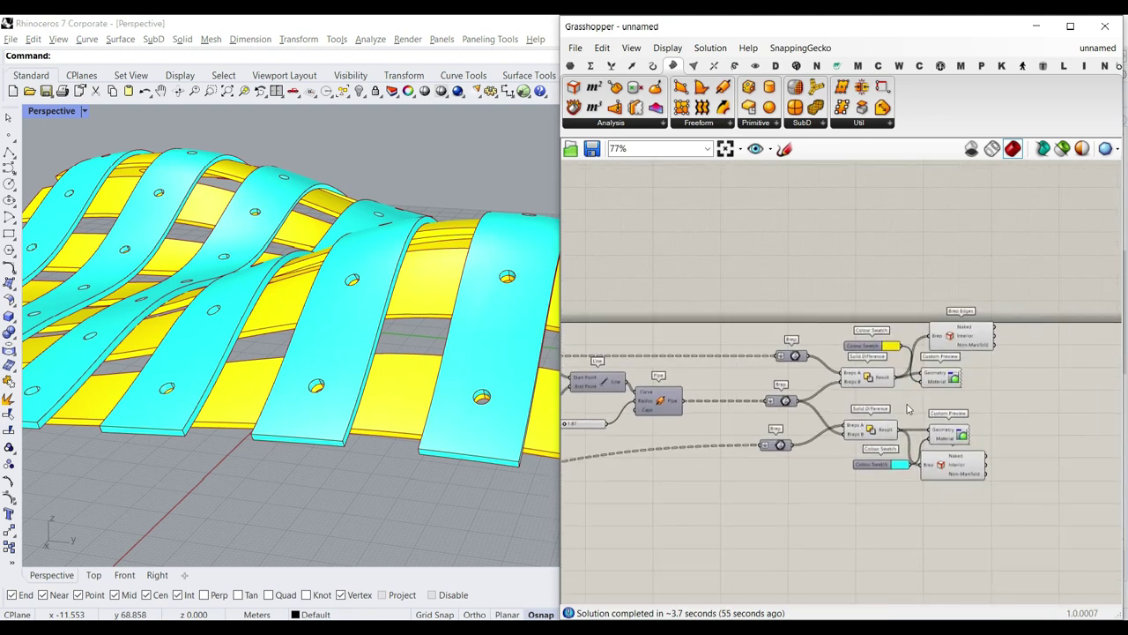
- Duplicate the lower Colour Swatch, Custom Preview and Brep Edges near the Pipe, and feed the Pipe output to the copied Geometry and Brep inputs
drag(988, 496, 902, 422)
key(Delete)
key(ctrl+z)
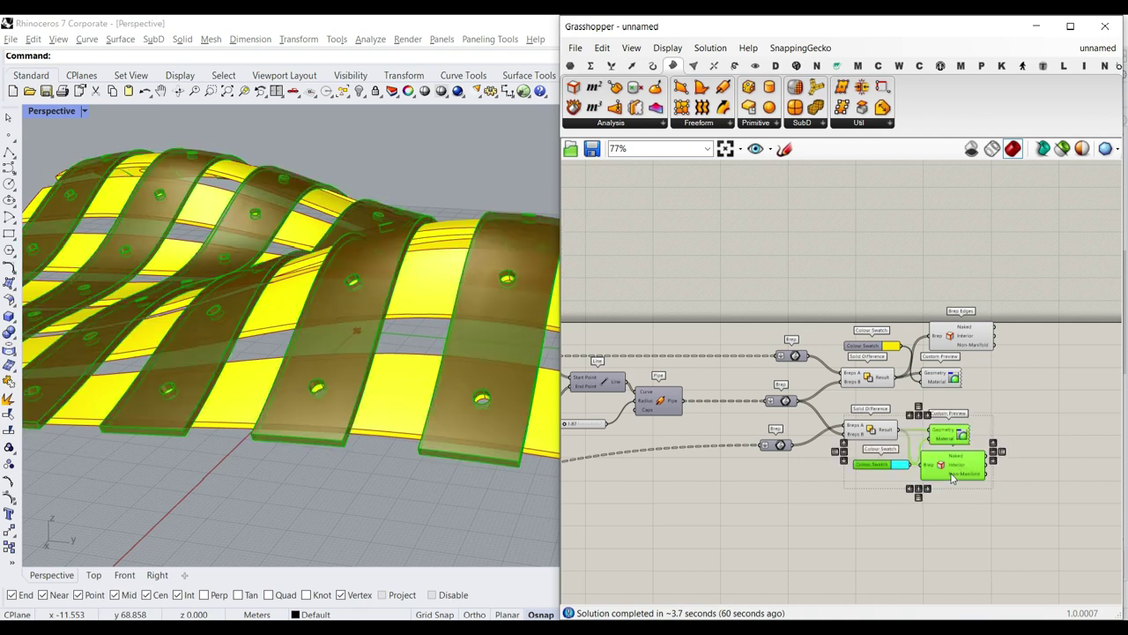
alt+drag(947, 468, 783, 534)
right_drag(694, 433, 809, 347)
scroll(800, 404, up, 4)
click(835, 419)
drag(765, 298, 887, 416)
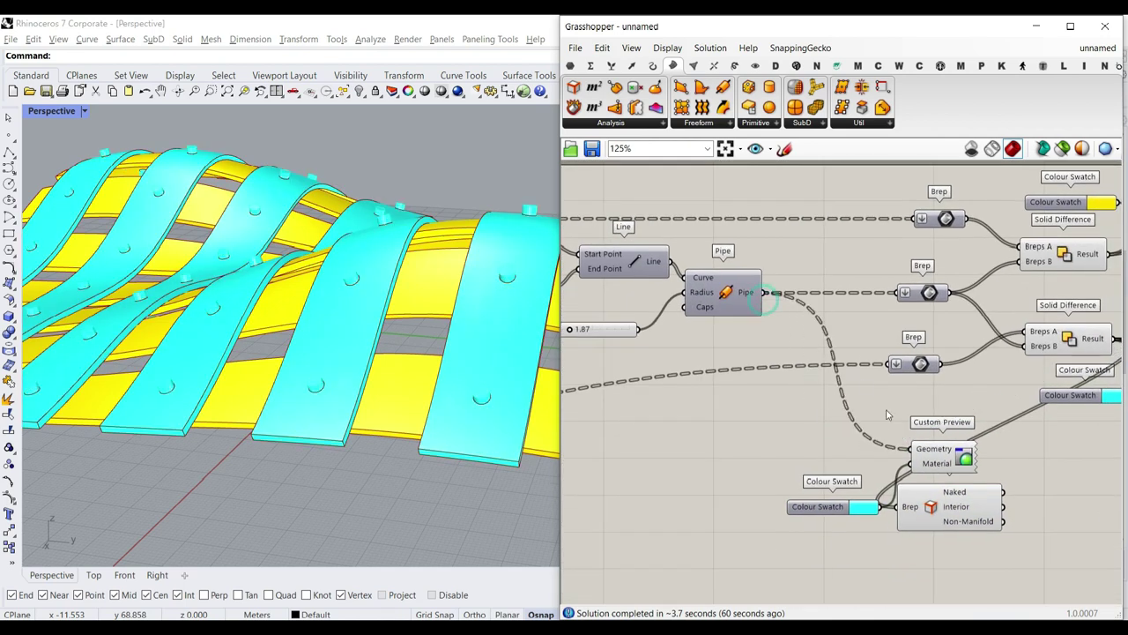
drag(774, 298, 893, 506)
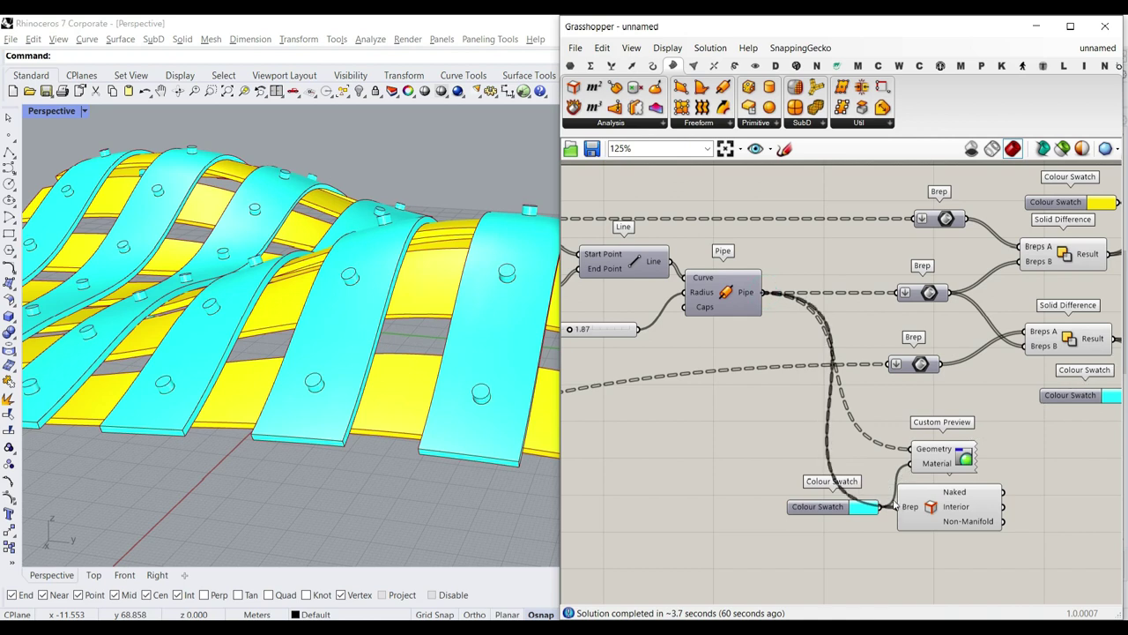
- Set the pins' Colour Swatch to white
click(864, 507)
drag(1009, 486, 913, 459)
drag(979, 519, 1011, 486)
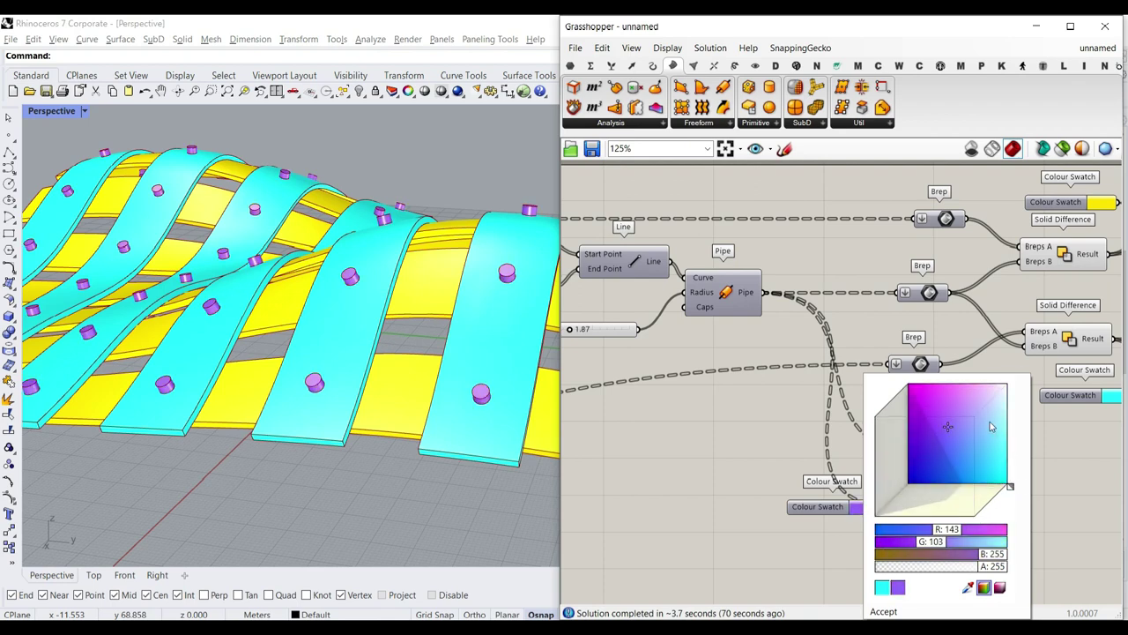
click(1005, 386)
click(796, 492)
- Inspect the white pins through the woven strips from several sides, and review the thickness and Offset Surface components
right_drag(309, 423, 319, 269)
scroll(318, 269, up, 6)
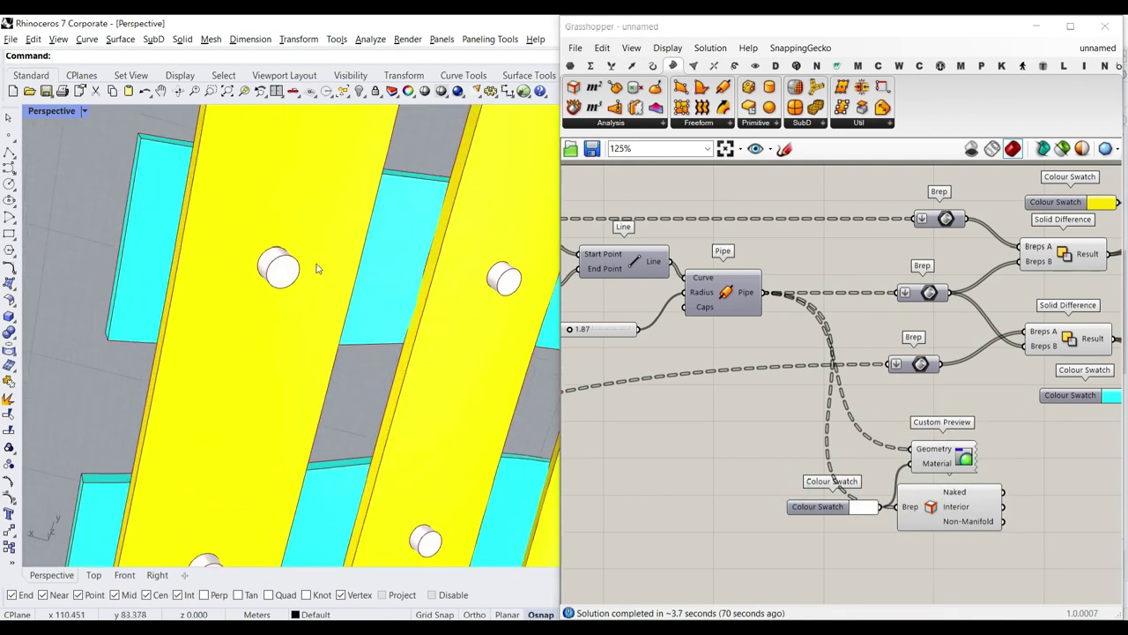
scroll(317, 269, down, 6)
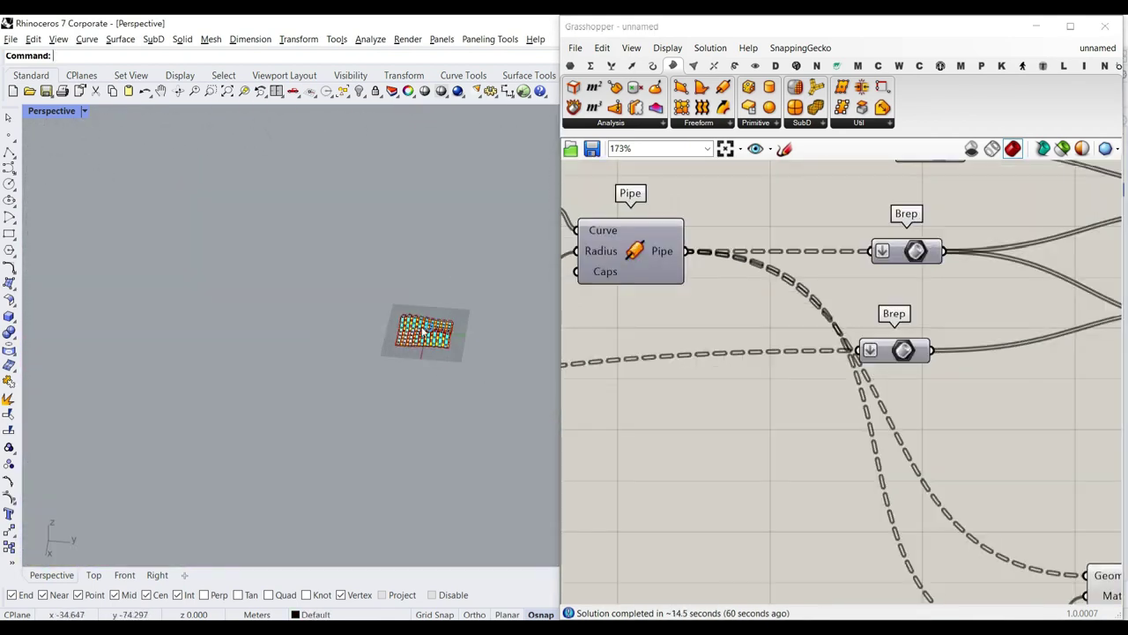
scroll(444, 368, up, 3)
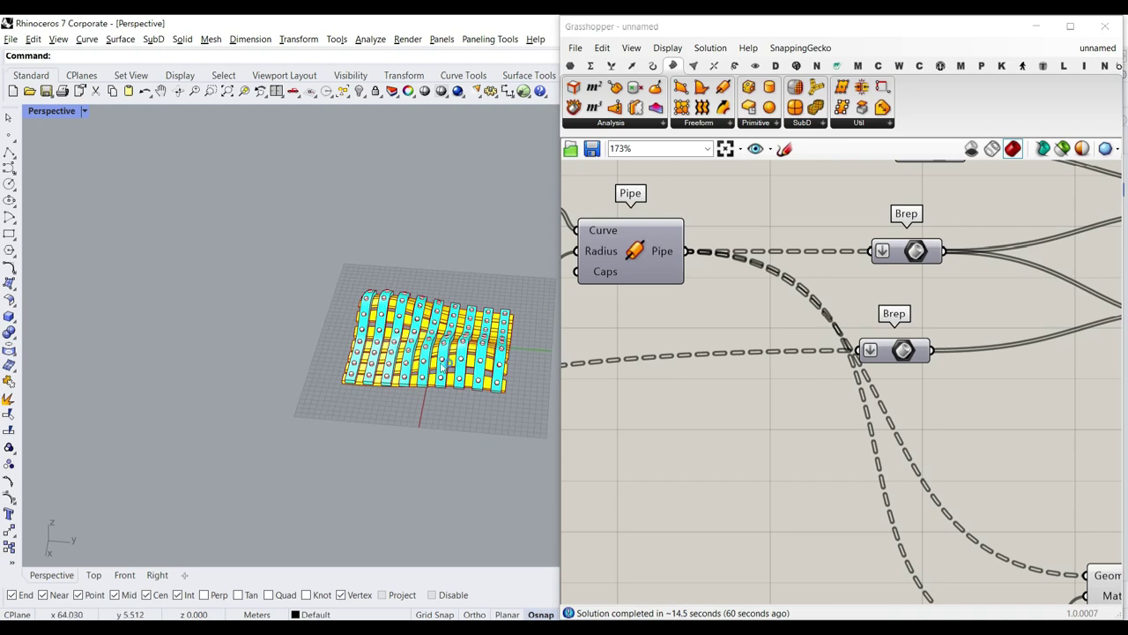
scroll(444, 364, up, 6)
right_drag(800, 337, 887, 333)
scroll(864, 362, down, 6)
right_drag(610, 373, 761, 361)
scroll(697, 353, up, 2)
right_drag(644, 357, 776, 353)
scroll(758, 344, up, 4)
right_drag(327, 379, 396, 344)
scroll(401, 336, up, 5)
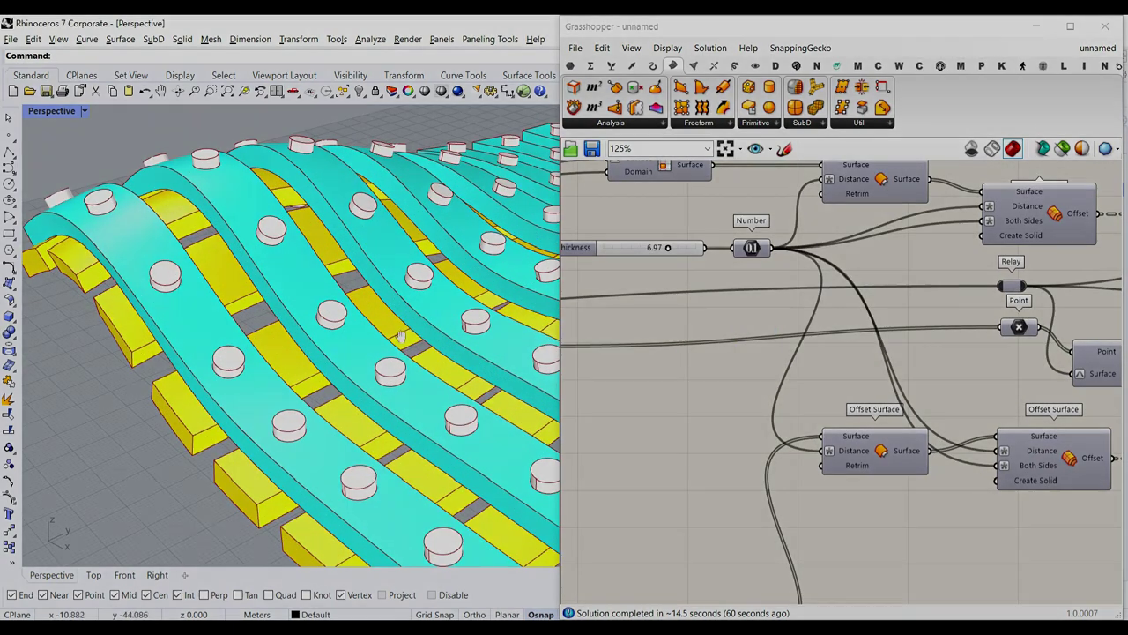